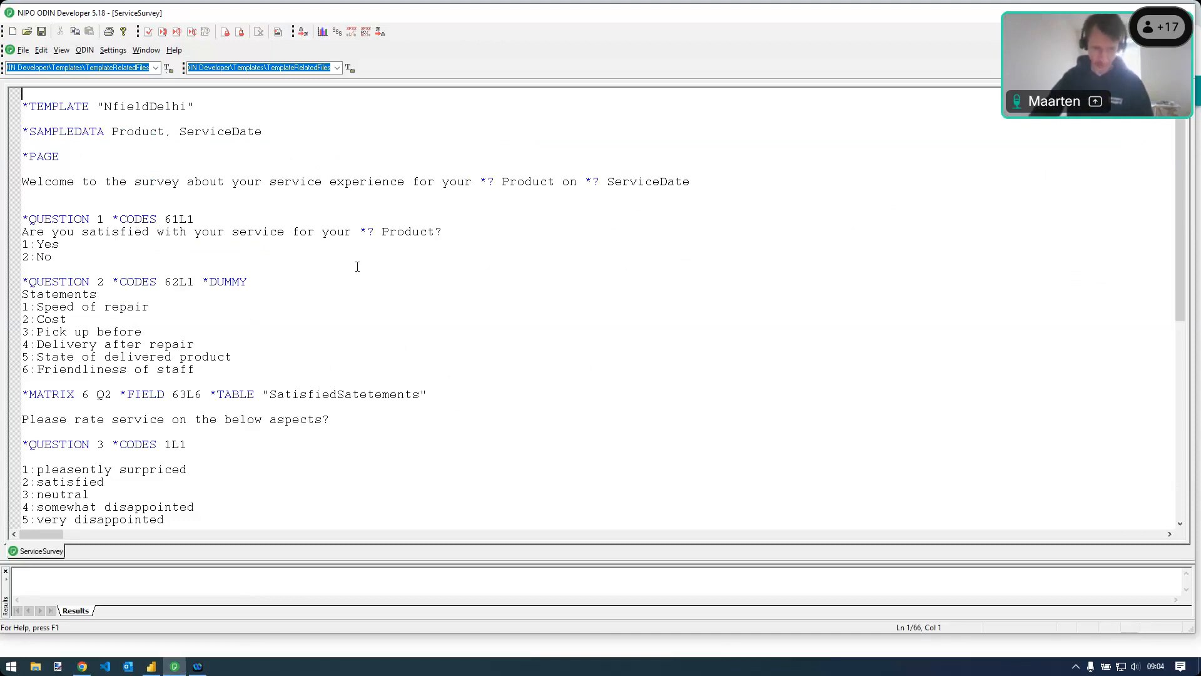
Examine the ServiceSurvey script's sample data, questions, satisfaction matrix, NPS properties and follow-up routing in NIPO ODIN Developer
{"action": "scroll", "coordinate": [357, 267], "scroll_direction": "down", "scroll_amount": 4}
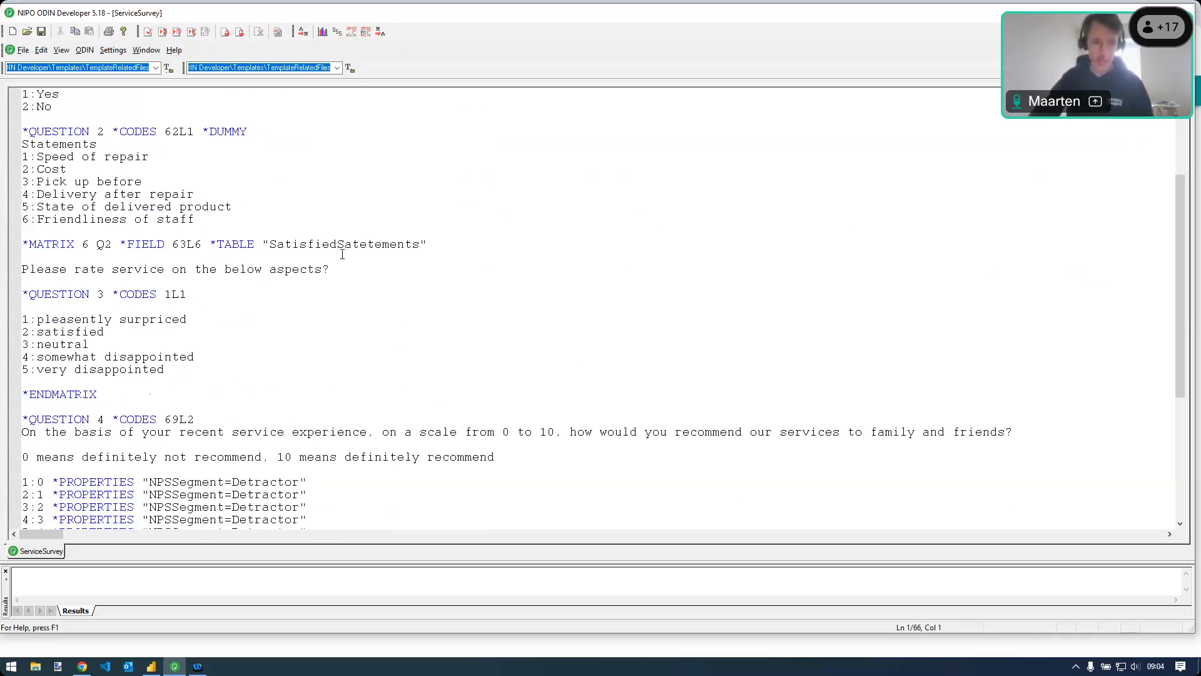
{"action": "scroll", "coordinate": [343, 254], "scroll_direction": "down", "scroll_amount": 4}
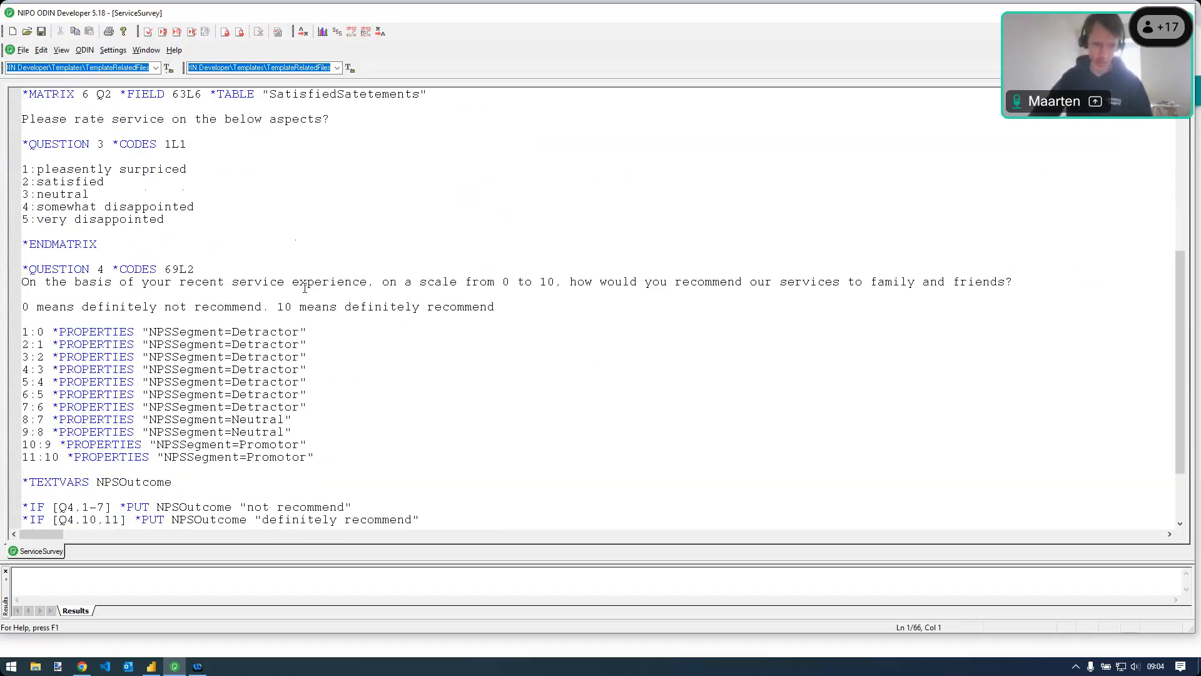
{"action": "scroll", "coordinate": [305, 287], "scroll_direction": "down", "scroll_amount": 3}
{"action": "scroll", "coordinate": [300, 397], "scroll_direction": "up", "scroll_amount": 5}
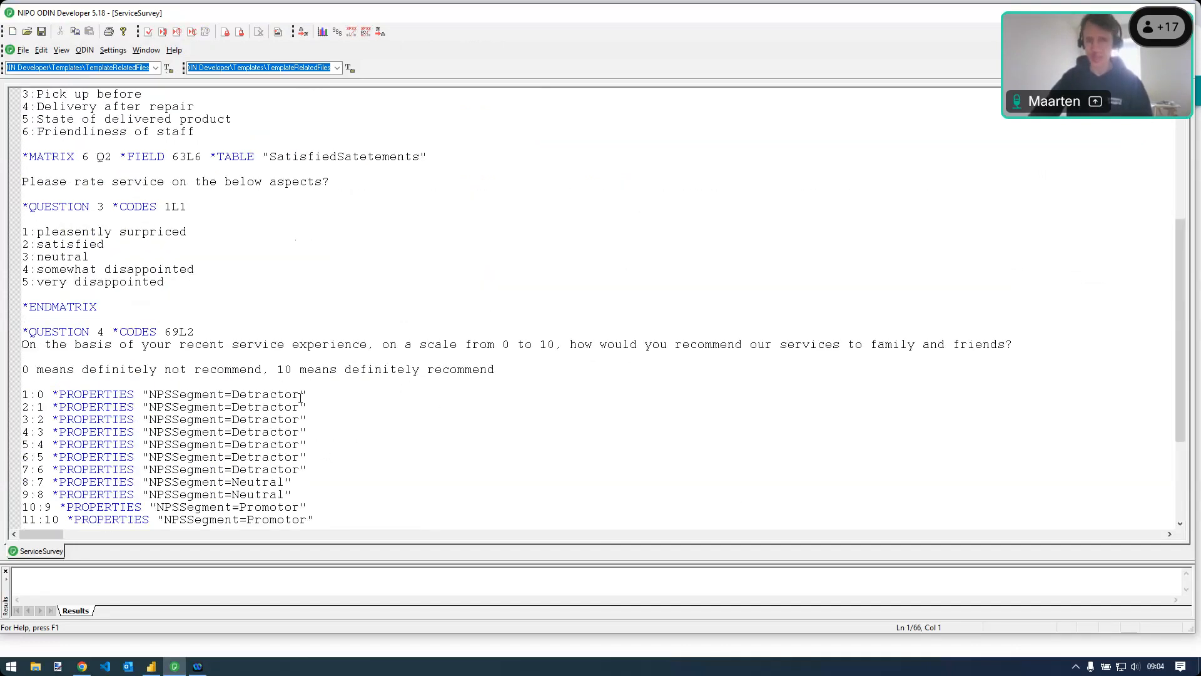
{"action": "scroll", "coordinate": [300, 397], "scroll_direction": "up", "scroll_amount": 4}
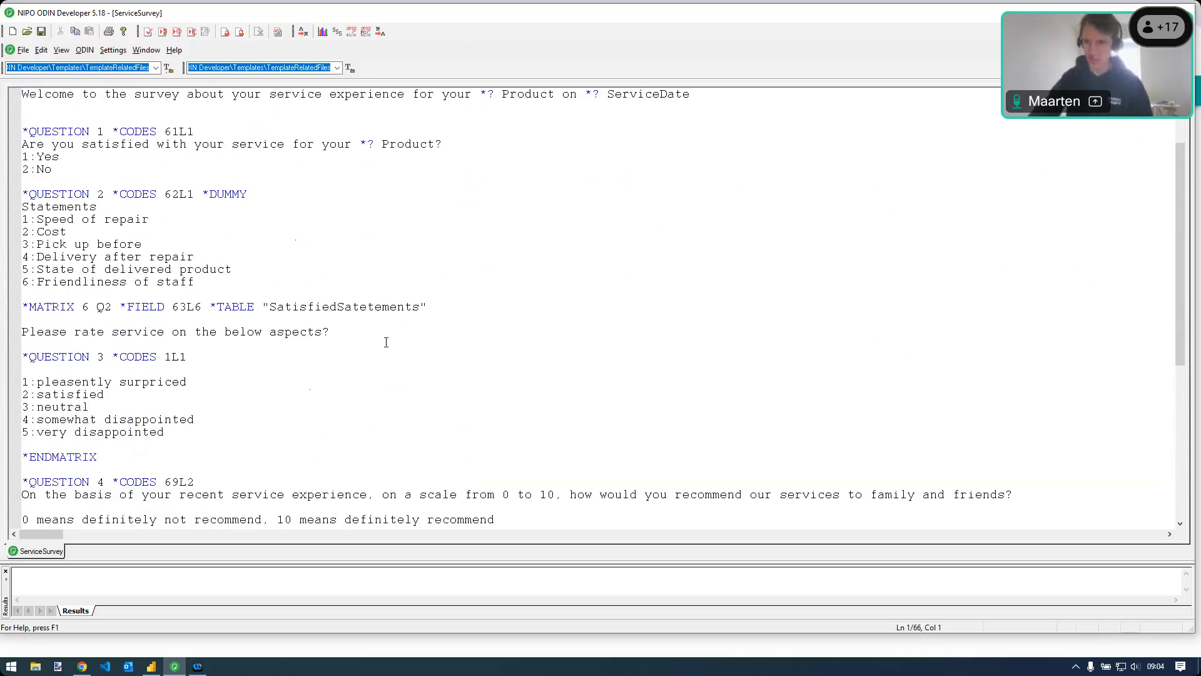
{"action": "scroll", "coordinate": [386, 342], "scroll_direction": "down", "scroll_amount": 2}
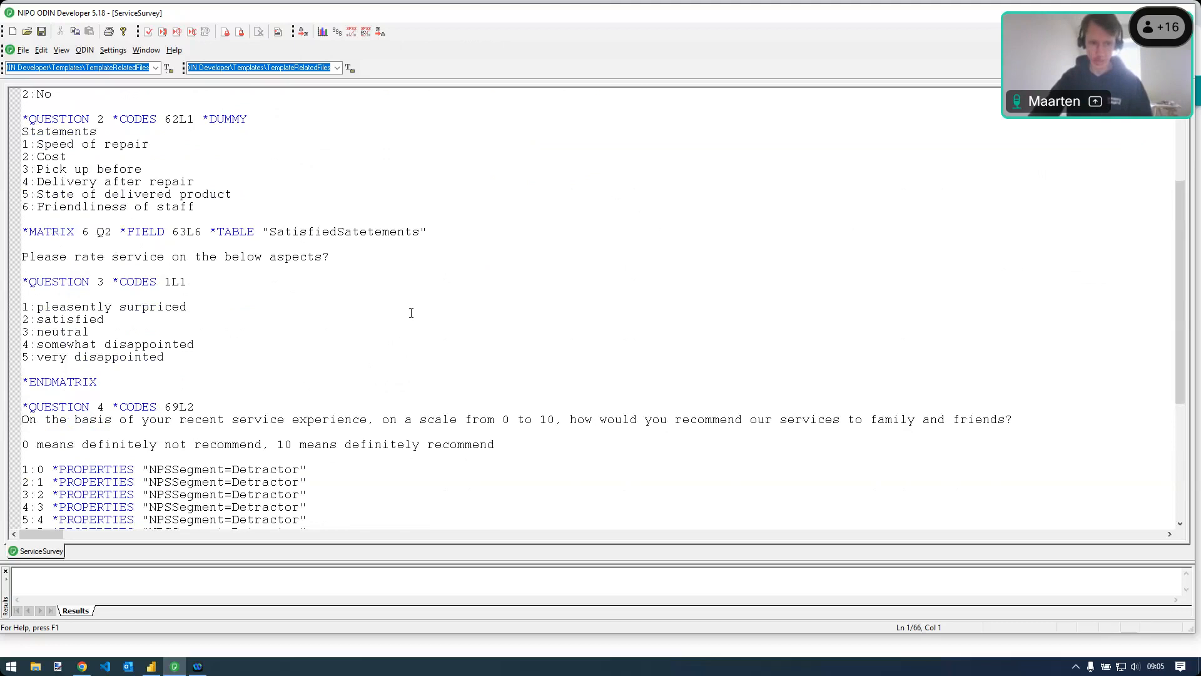
{"action": "scroll", "coordinate": [360, 314], "scroll_direction": "up", "scroll_amount": 2}
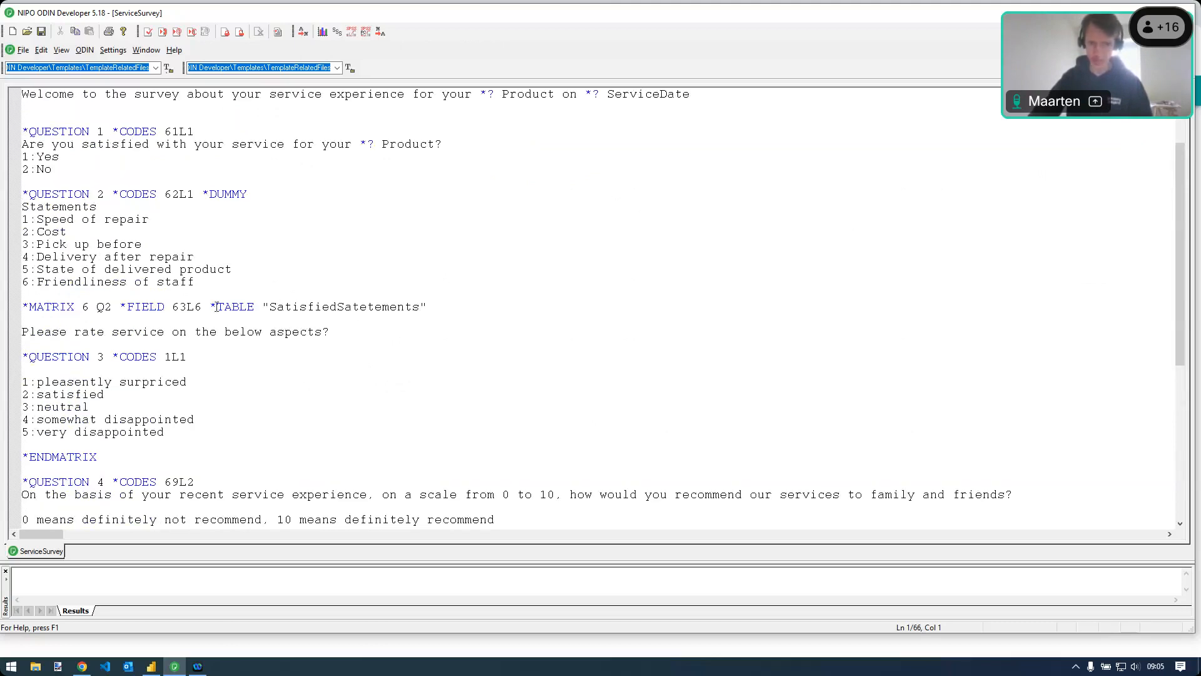
{"action": "left_click", "coordinate": [389, 307]}
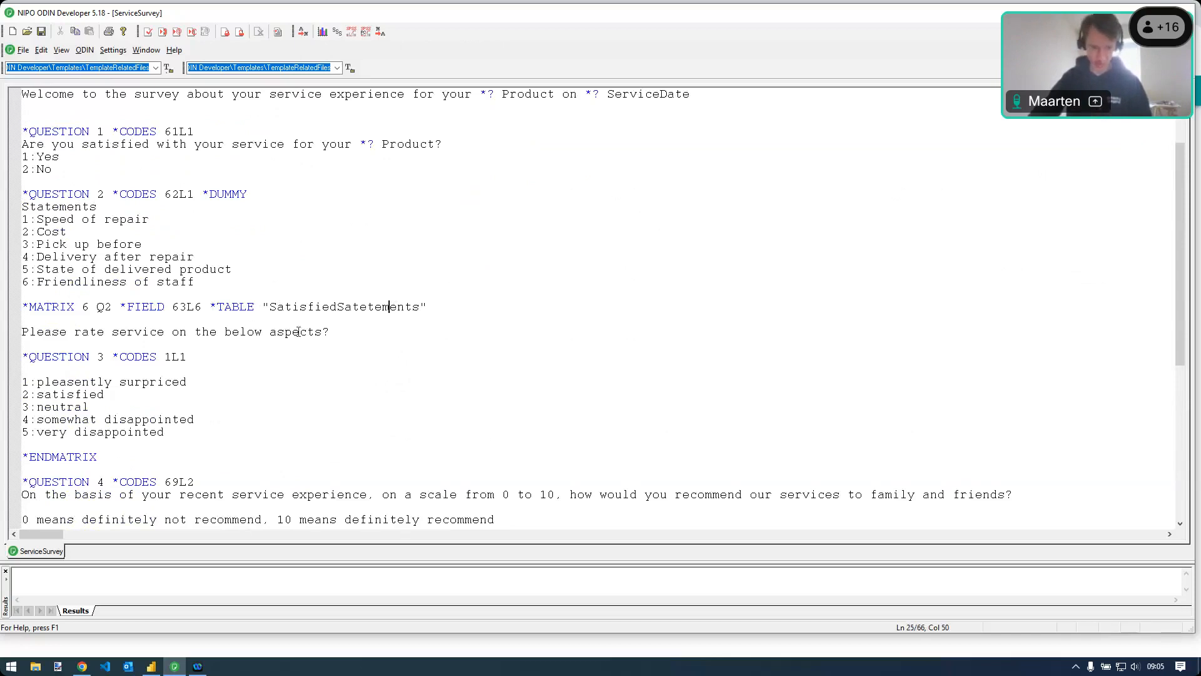
{"action": "scroll", "coordinate": [299, 332], "scroll_direction": "down", "scroll_amount": 2}
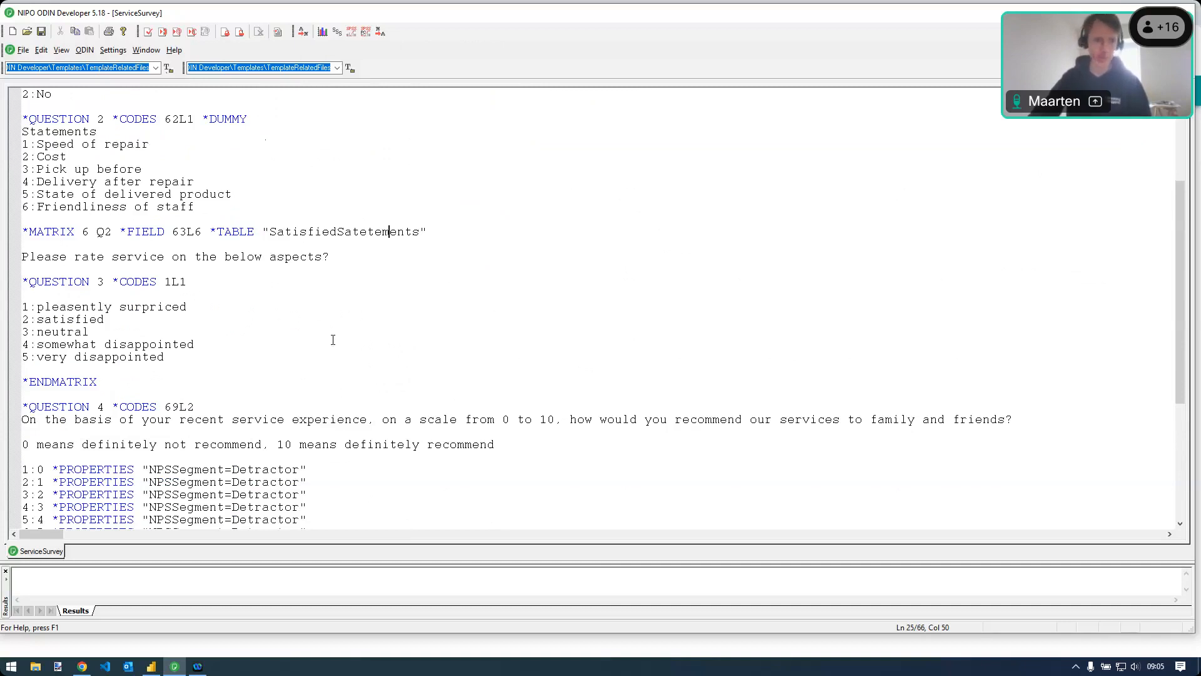
{"action": "scroll", "coordinate": [279, 329], "scroll_direction": "down", "scroll_amount": 6}
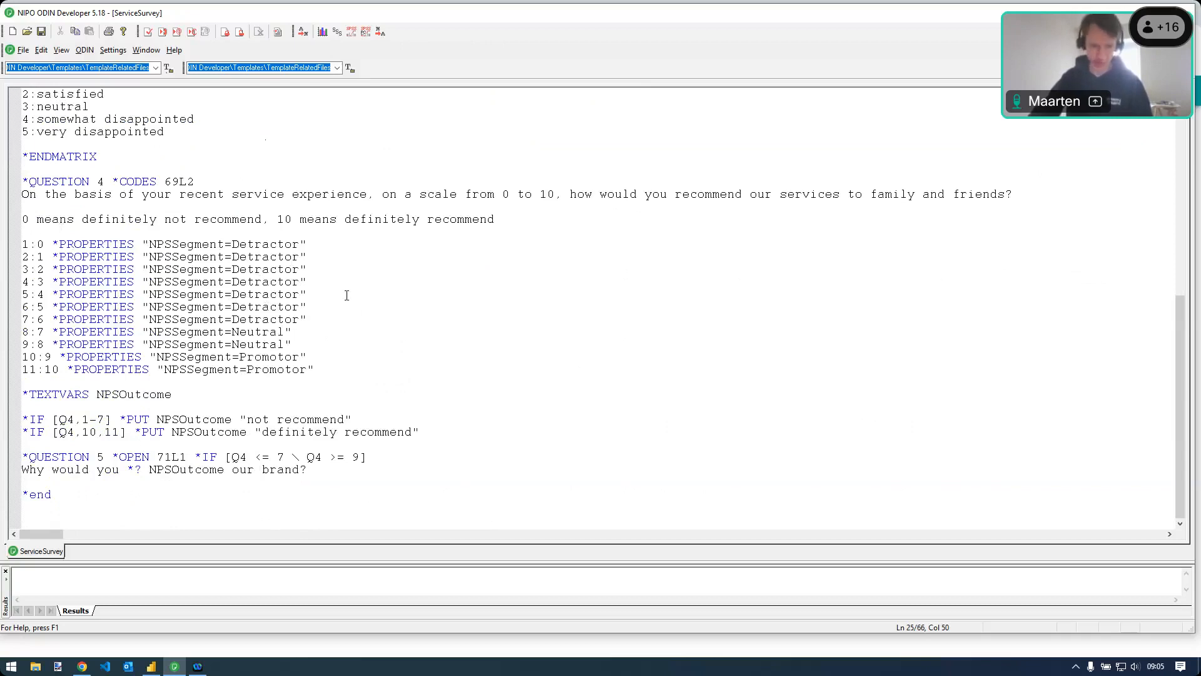
{"action": "scroll", "coordinate": [366, 302], "scroll_direction": "up", "scroll_amount": 10}
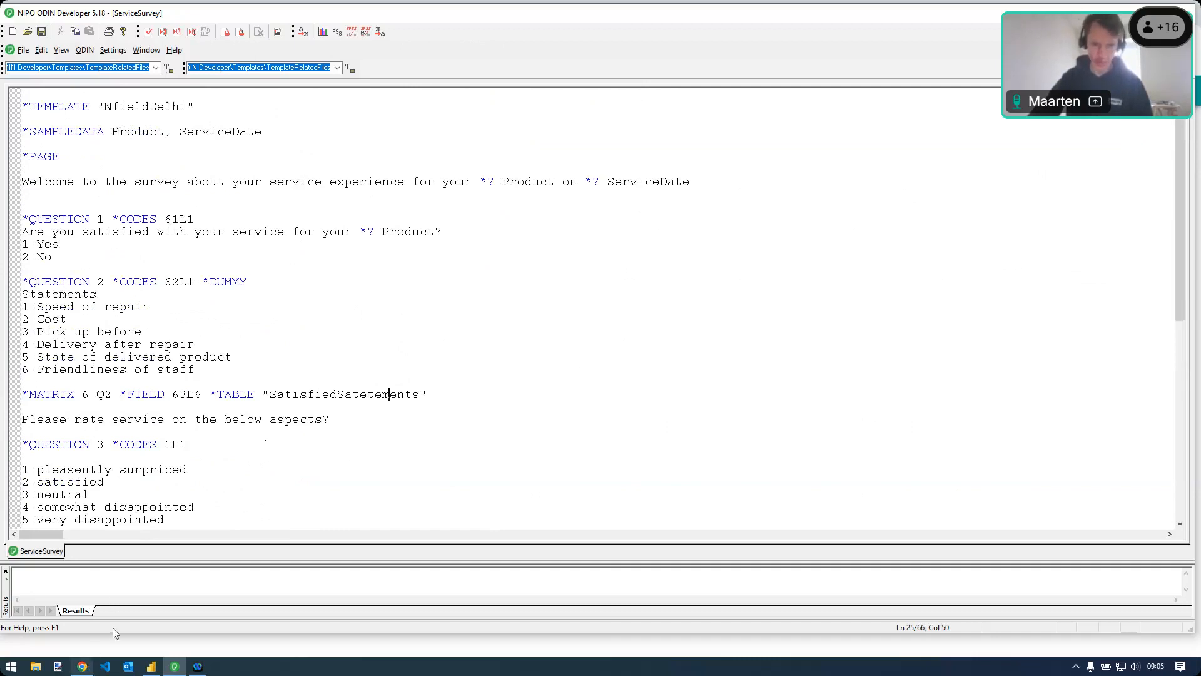
Switch to Nfield Manager in Chrome and create a blank Online survey named Demo survey in the Reporting Academy group
{"action": "left_click", "coordinate": [82, 667]}
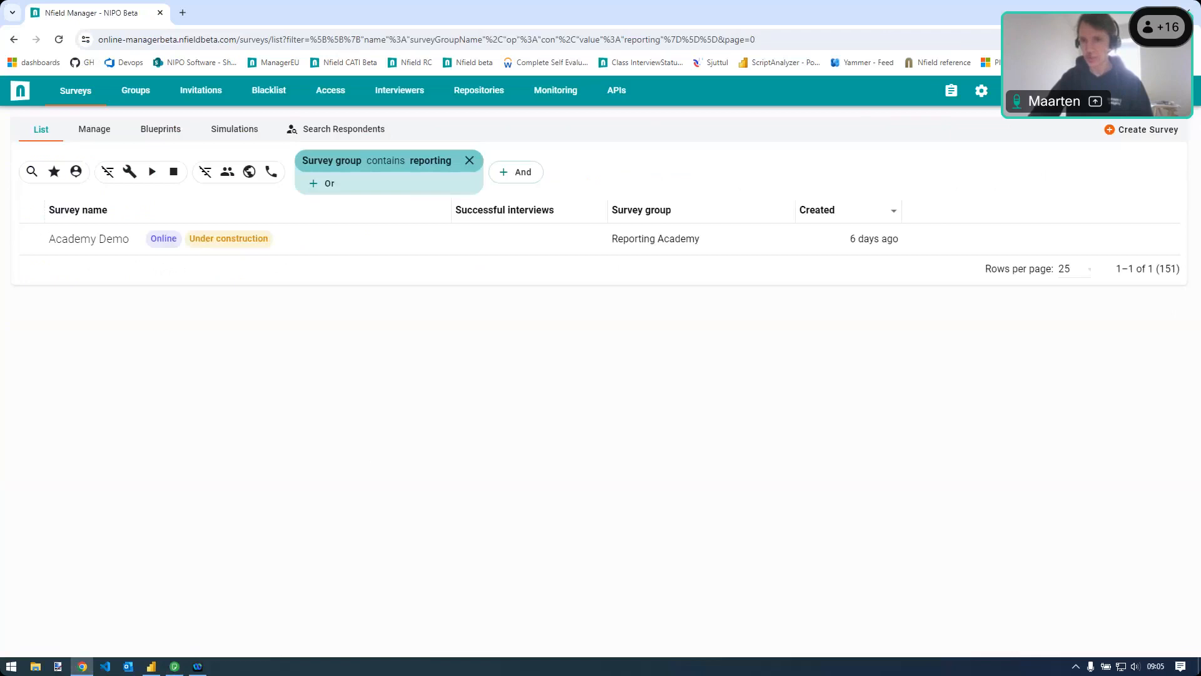
{"action": "left_click", "coordinate": [1142, 130]}
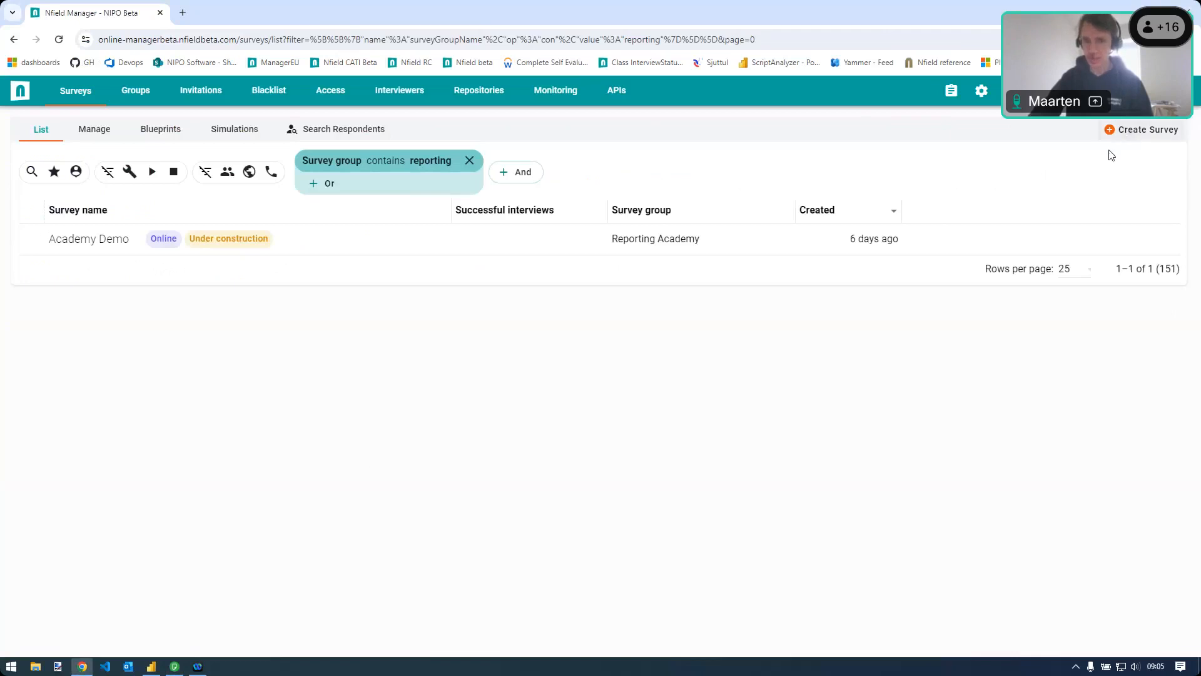
{"action": "type", "text": "D"}
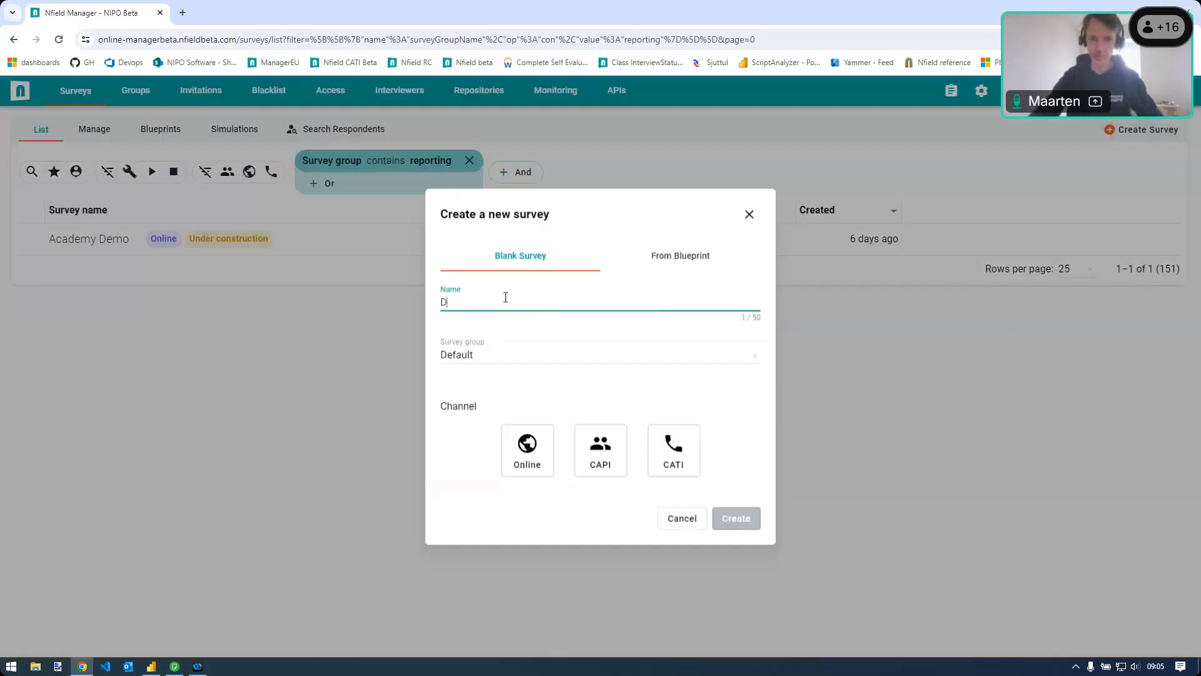
{"action": "type", "text": "emo survey"}
{"action": "left_click", "coordinate": [510, 355]}
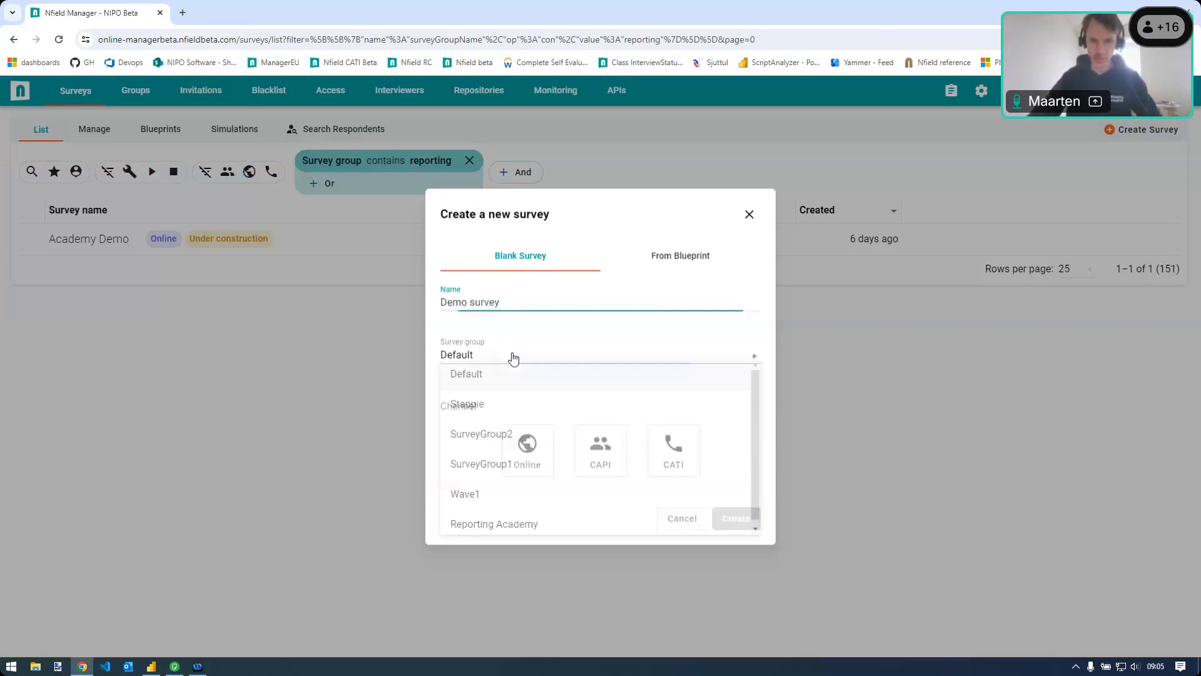
{"action": "left_click", "coordinate": [528, 528]}
{"action": "left_click", "coordinate": [527, 450]}
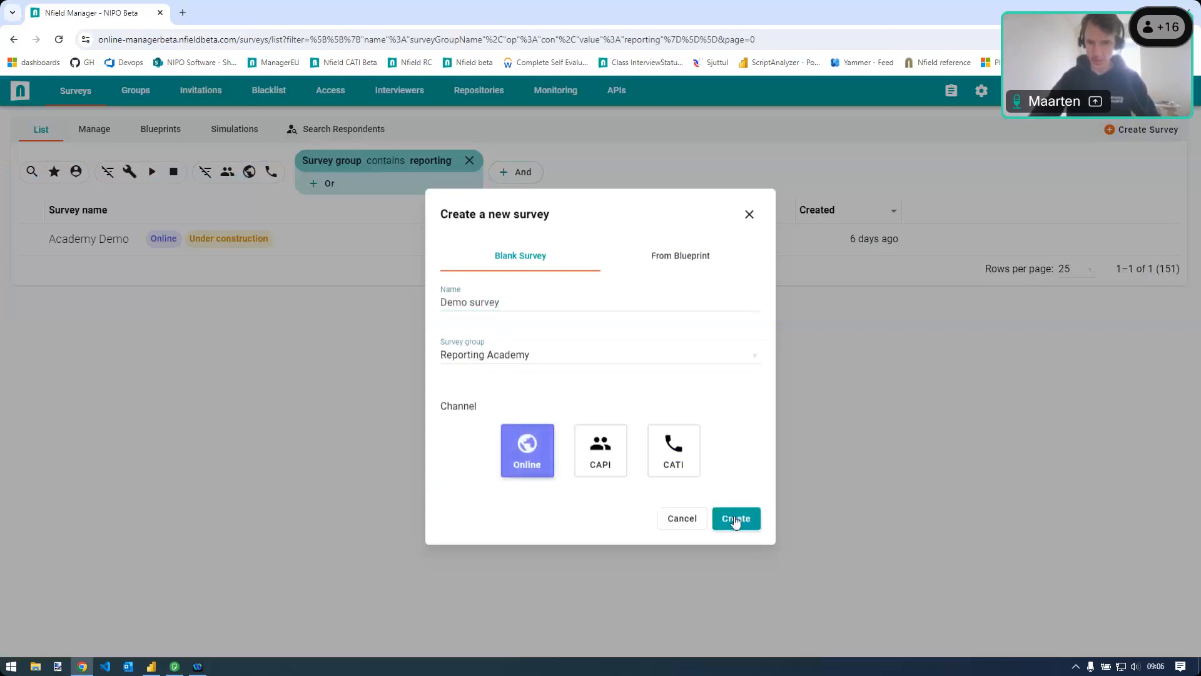
{"action": "left_click", "coordinate": [736, 518]}
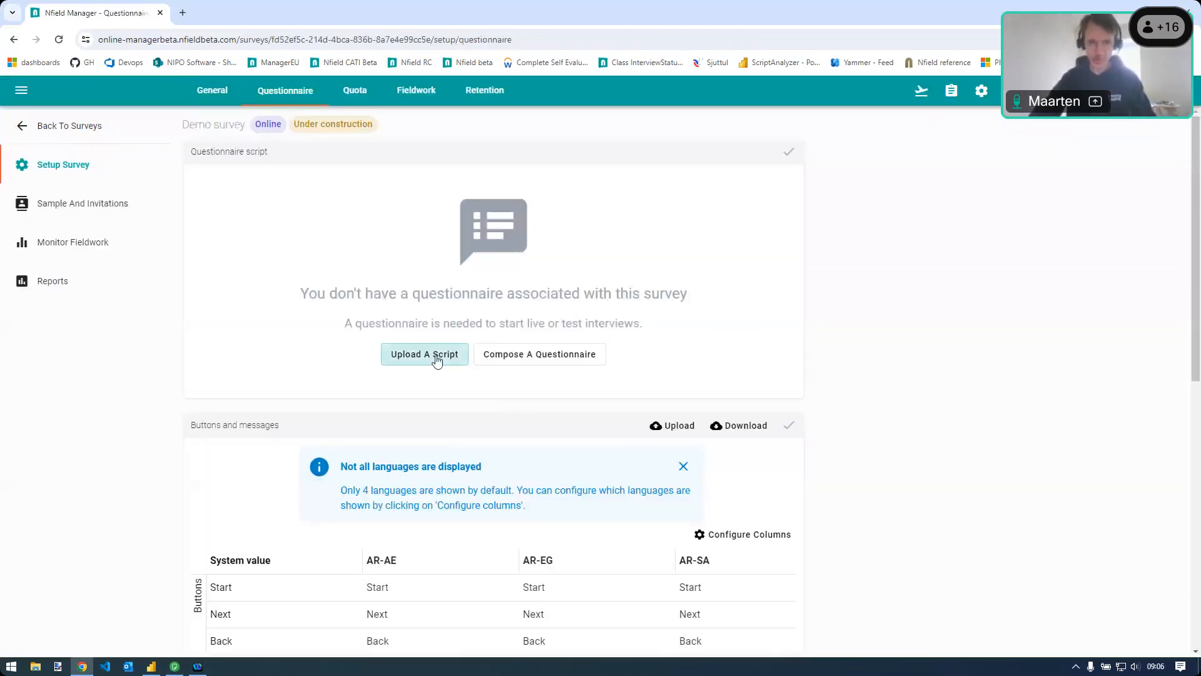
Upload the ServiceSurvey script as the survey's questionnaire and save it
{"action": "left_click", "coordinate": [432, 352]}
{"action": "left_click", "coordinate": [175, 113]}
{"action": "left_click", "coordinate": [493, 318]}
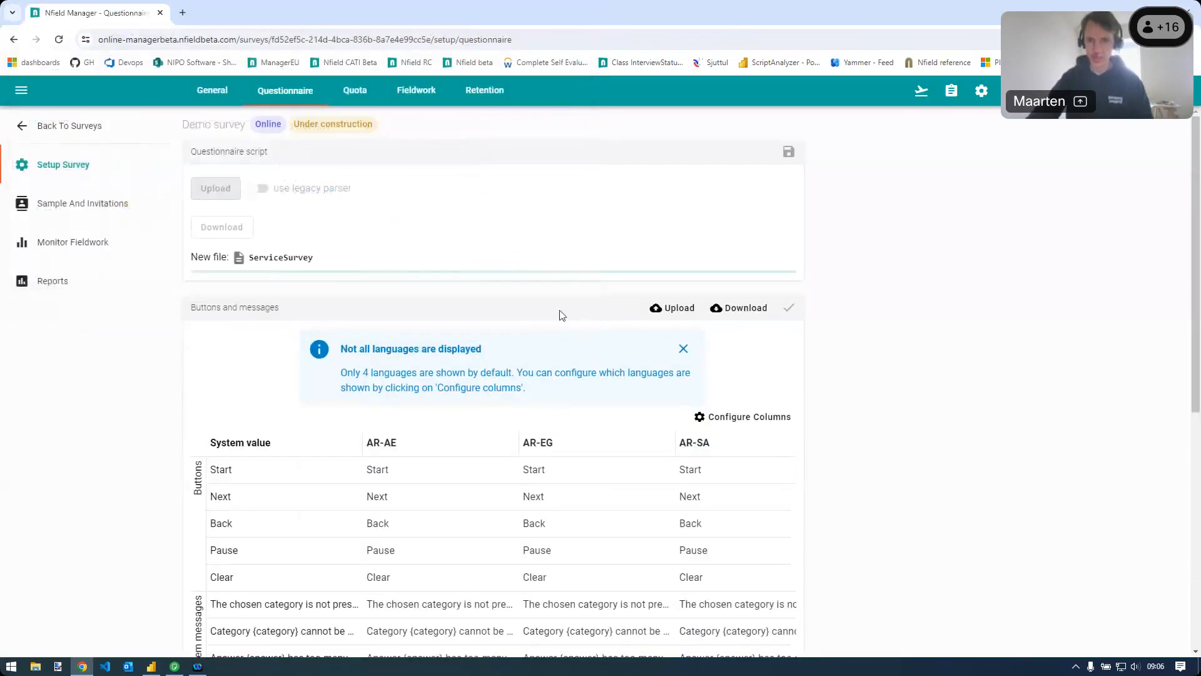
{"action": "left_click", "coordinate": [789, 151]}
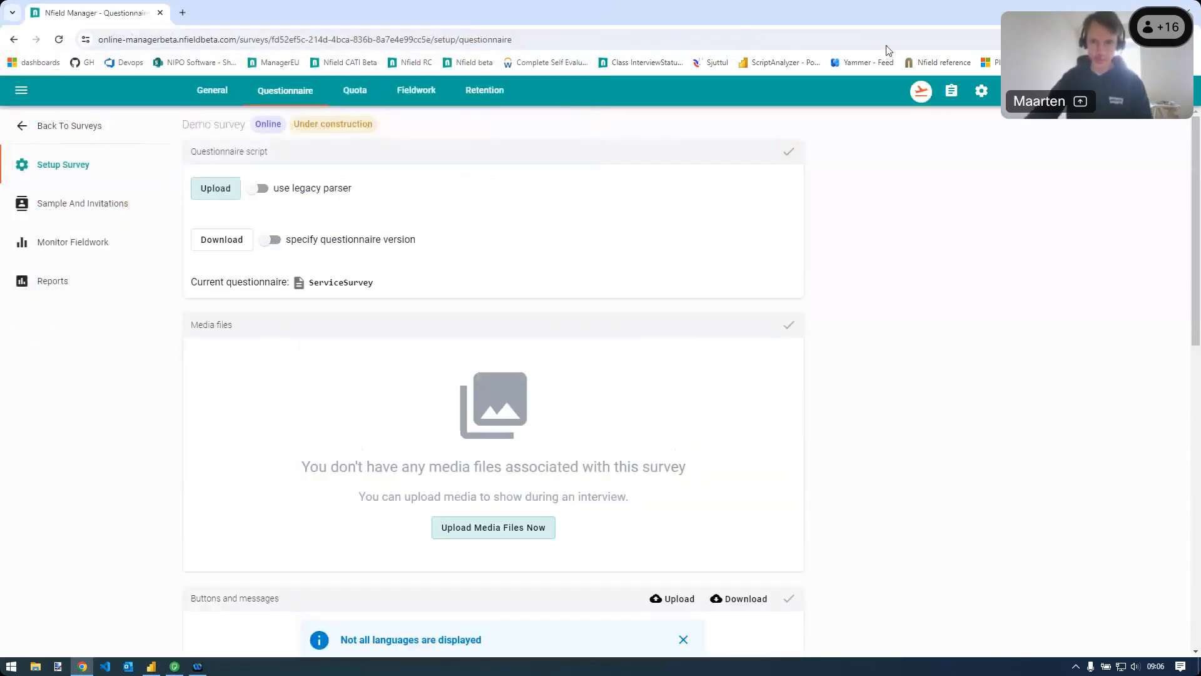
Publish Demo survey from its test and launch options
{"action": "left_click", "coordinate": [921, 92]}
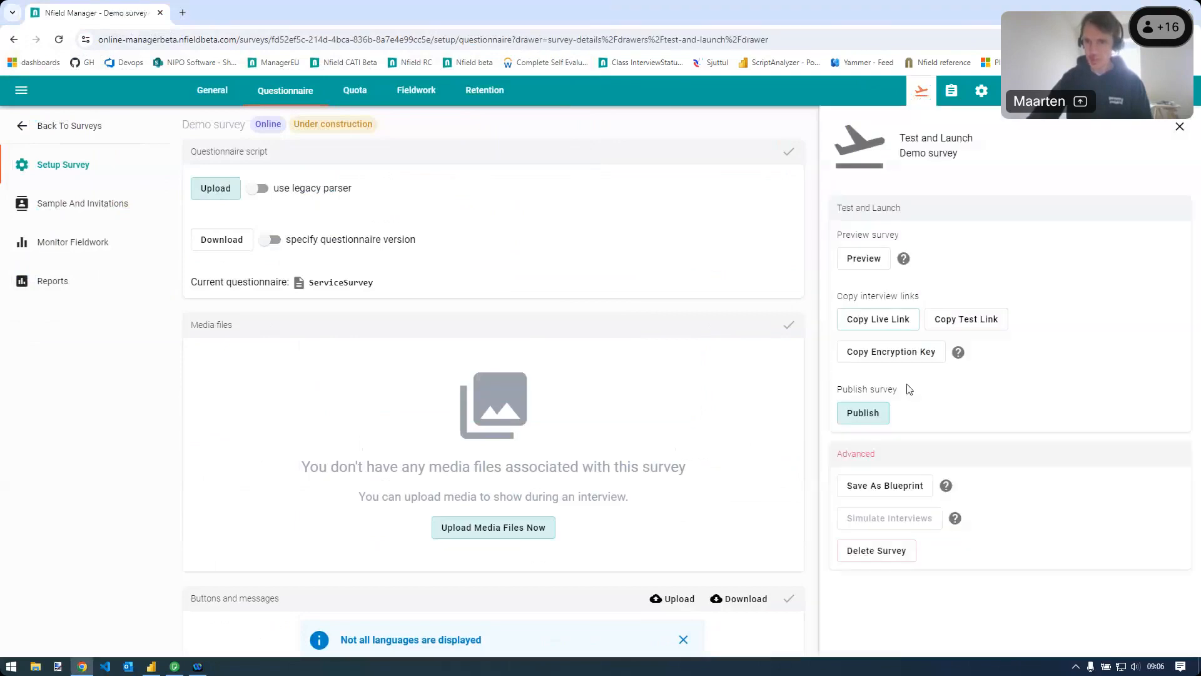
{"action": "left_click", "coordinate": [864, 414]}
{"action": "left_click", "coordinate": [733, 408]}
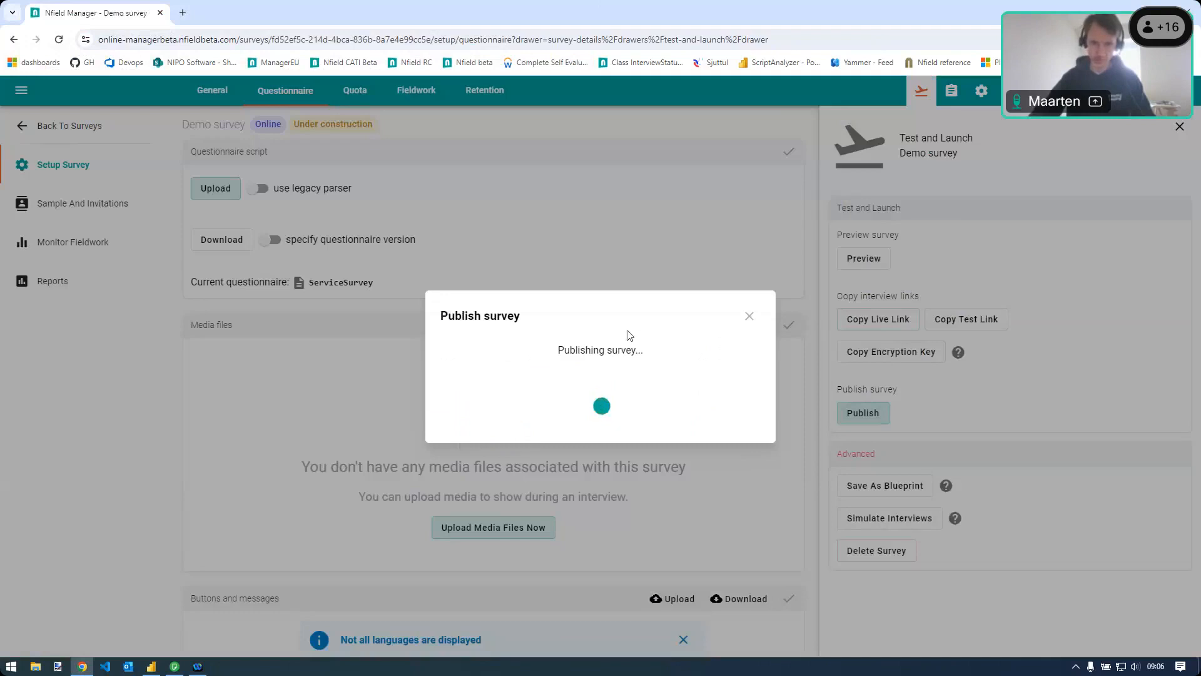
{"action": "left_click", "coordinate": [750, 430]}
Copy the survey's test interview link and paste it as the address in a new browser tab
{"action": "left_click", "coordinate": [967, 319]}
{"action": "left_click", "coordinate": [182, 13]}
{"action": "left_click", "coordinate": [223, 40]}
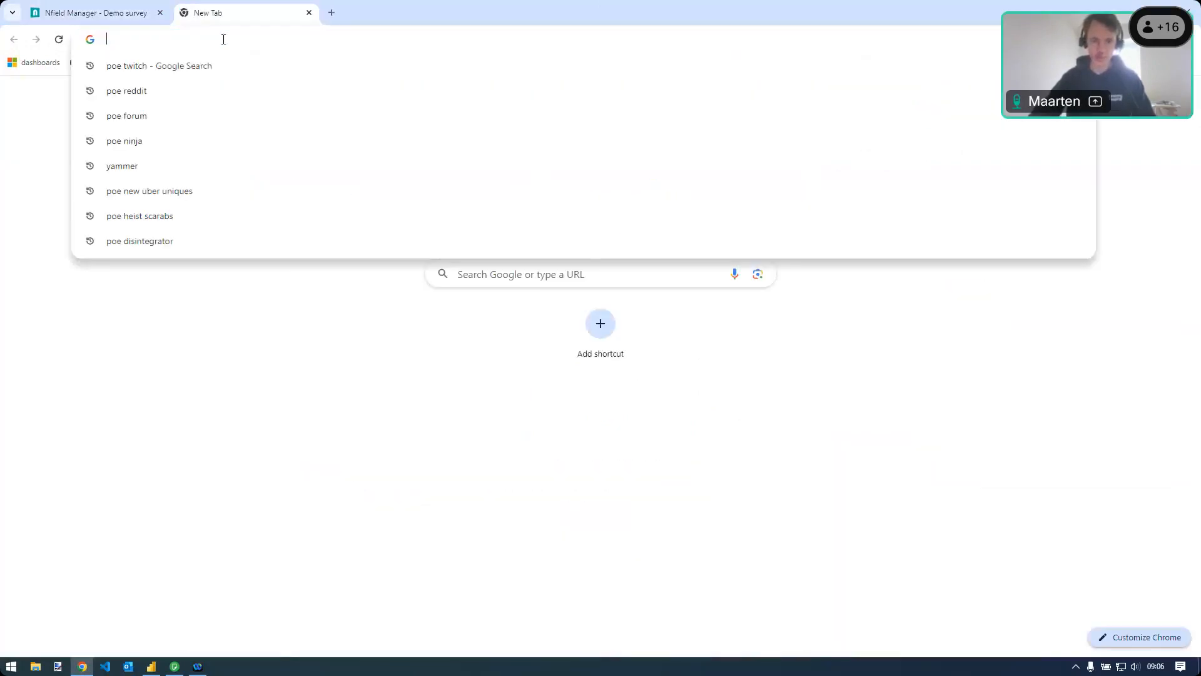
{"action": "key", "text": "ctrl+v"}
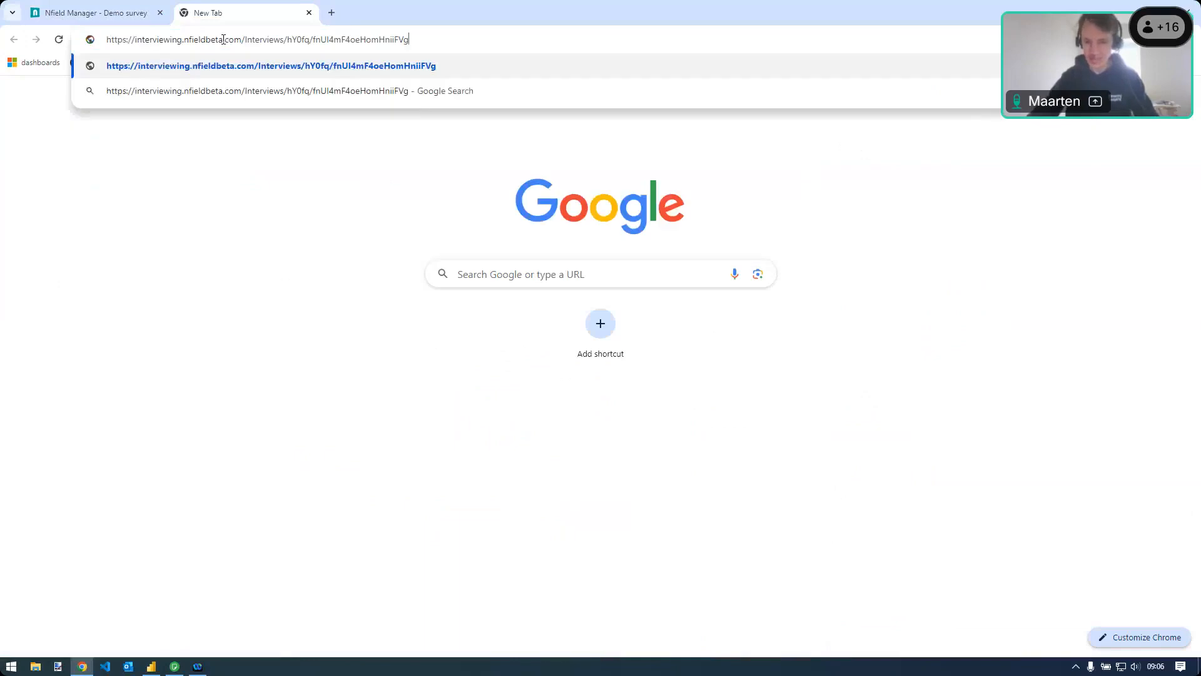
Append ?Device=TV&ServiceDate=01-04-2024 to the test link and load the interview
{"action": "type", "text": "?"}
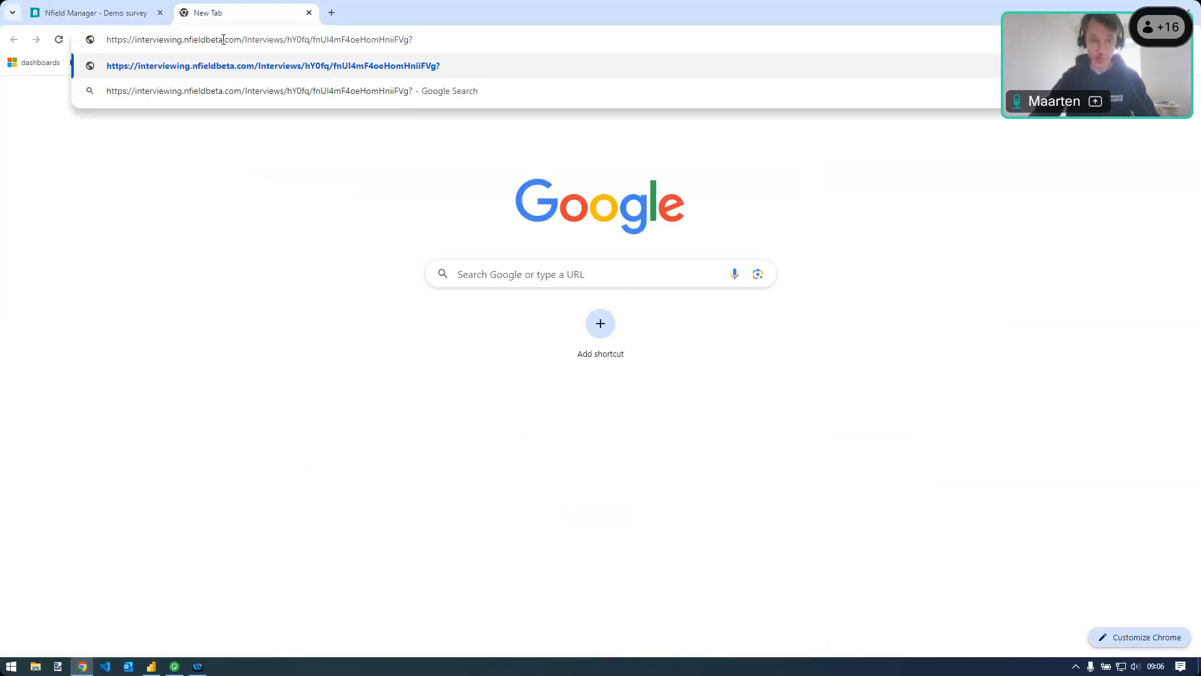
{"action": "type", "text": "D"}
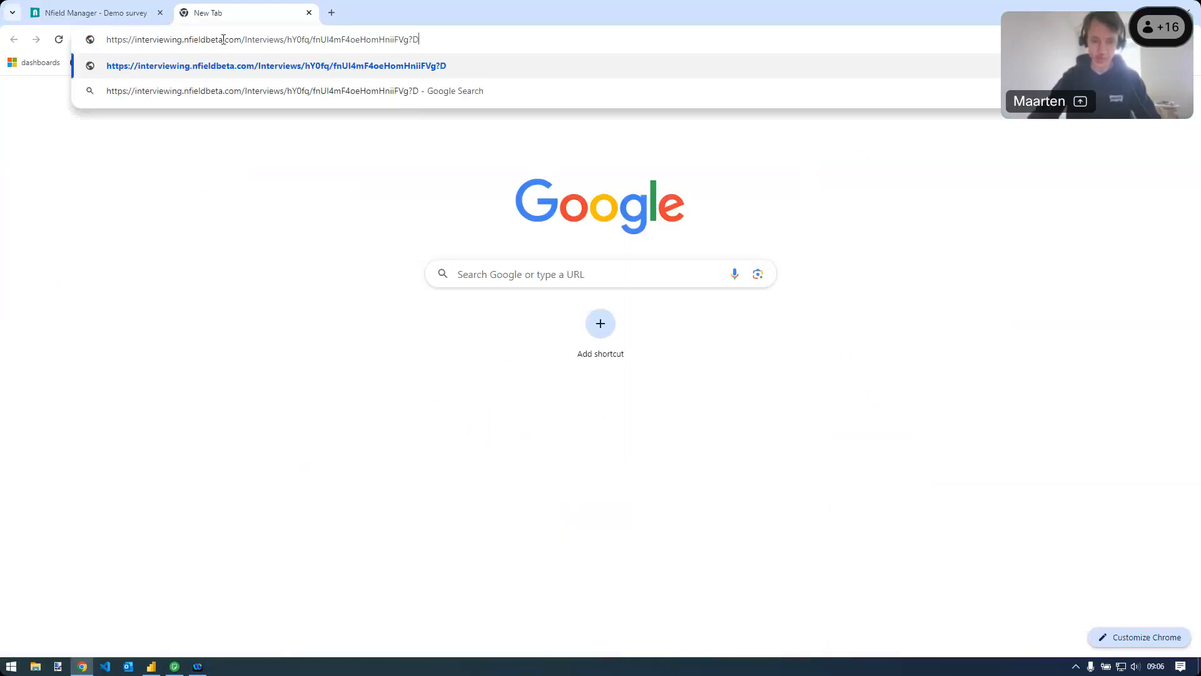
{"action": "type", "text": "evice=TV&Ser"}
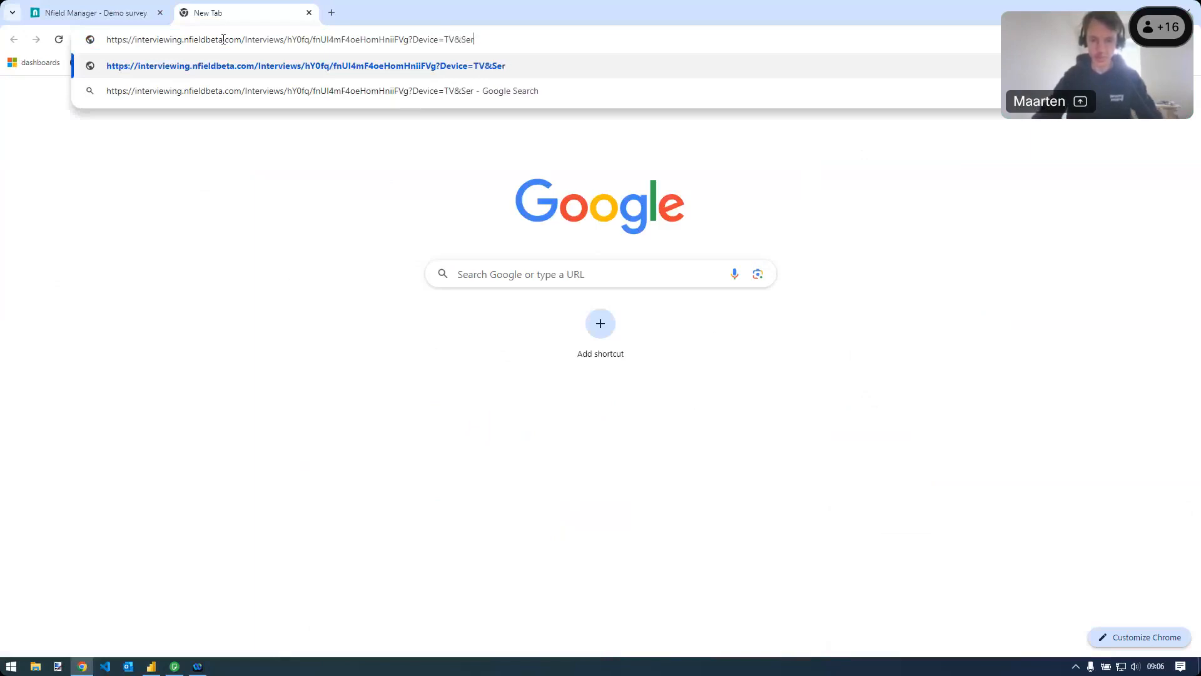
{"action": "type", "text": "viceDate"}
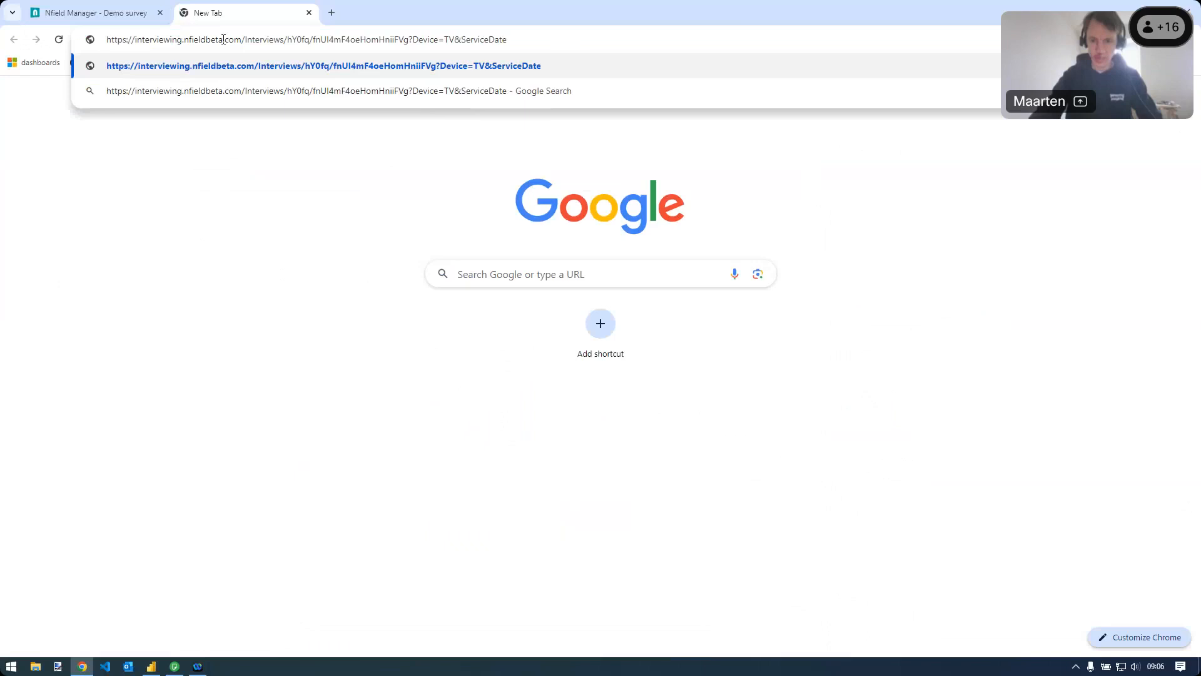
{"action": "type", "text": "=01-0"}
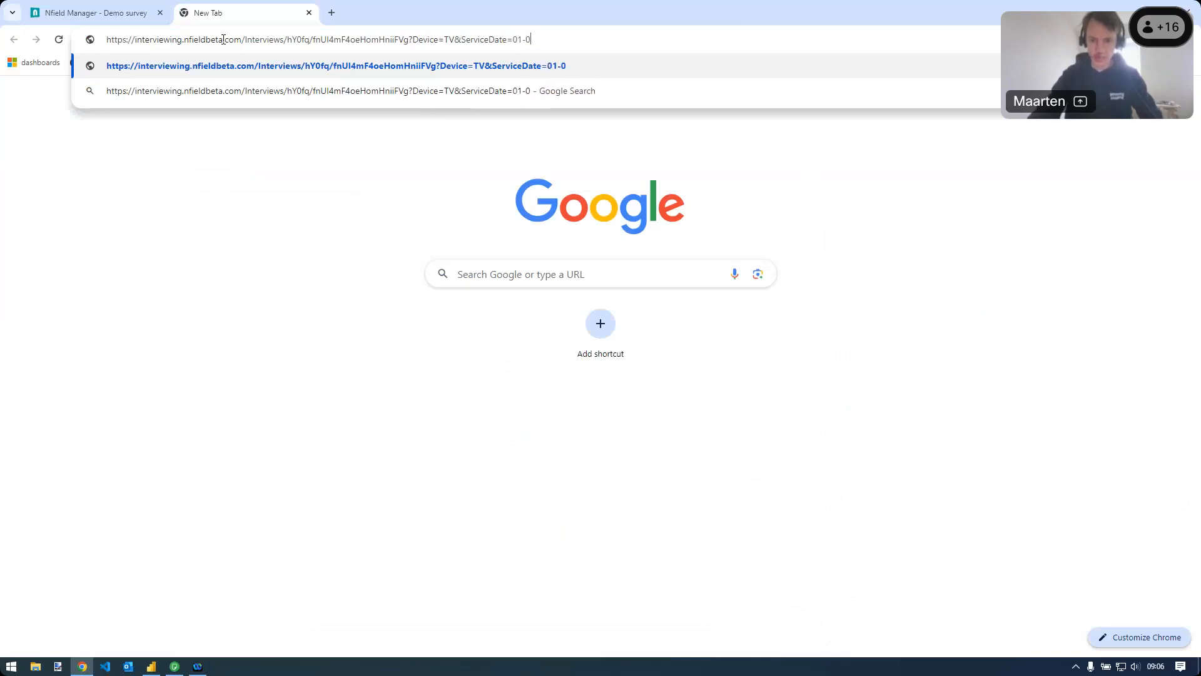
{"action": "type", "text": "4-2024"}
{"action": "key", "text": "Return"}
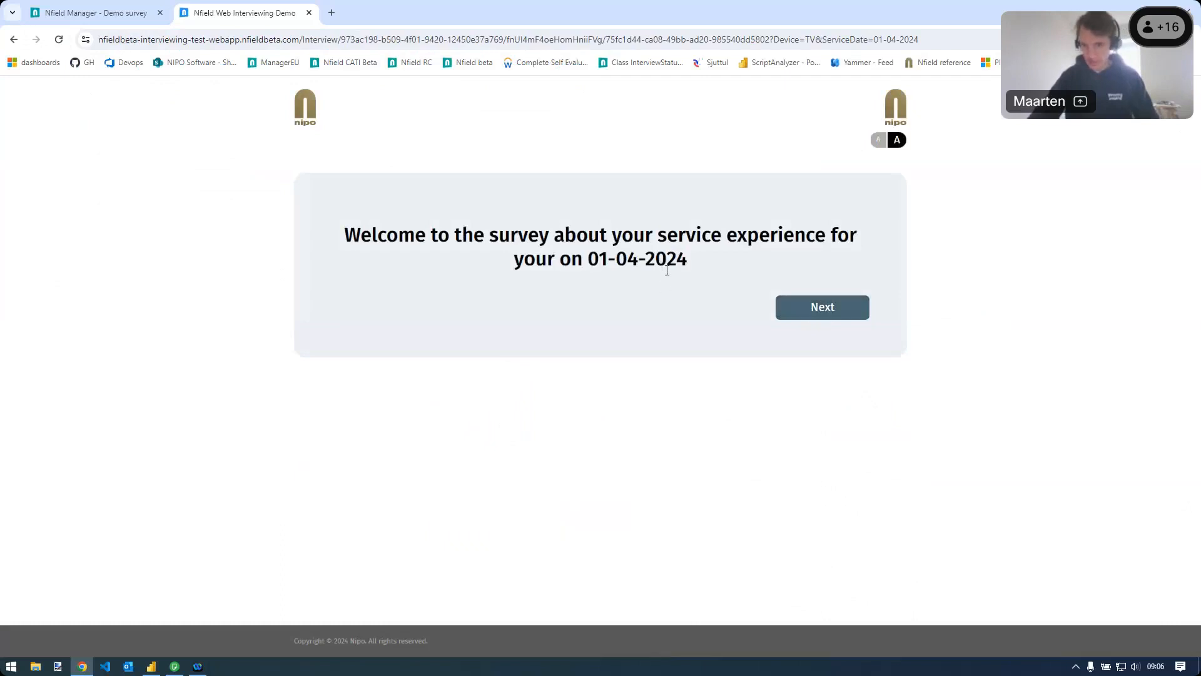
Start the test interview and answer No to the service satisfaction question, continuing to the rating page
{"action": "left_click", "coordinate": [825, 313]}
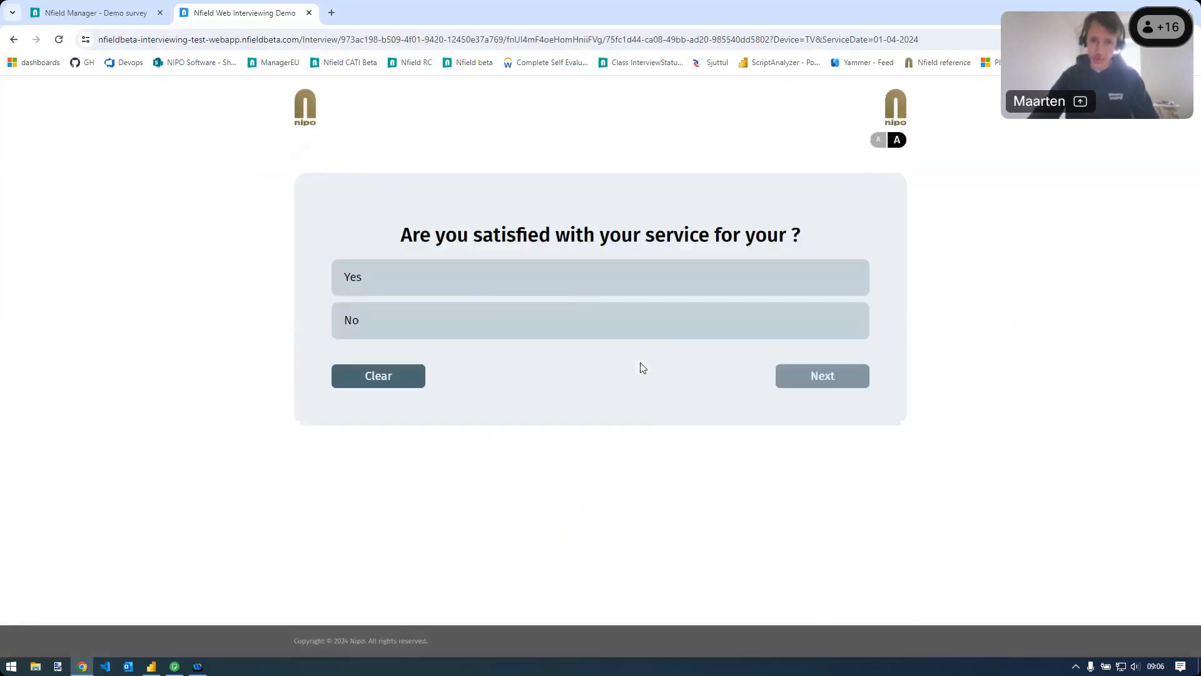
{"action": "left_click", "coordinate": [592, 326]}
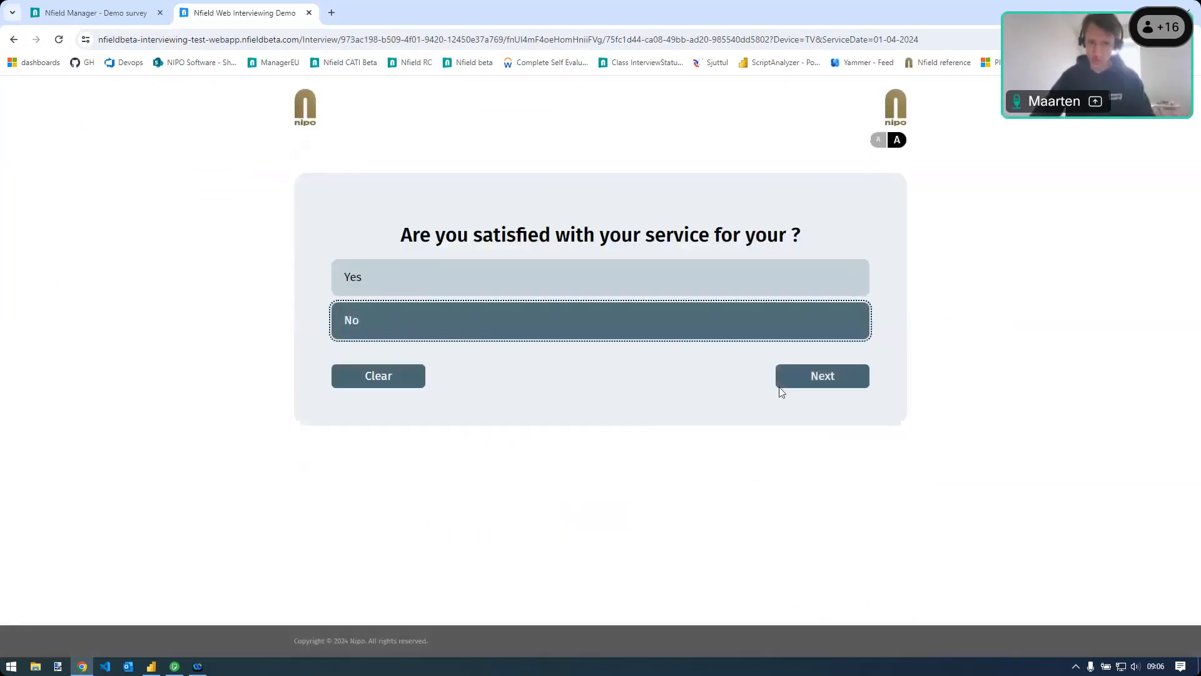
{"action": "left_click", "coordinate": [823, 377]}
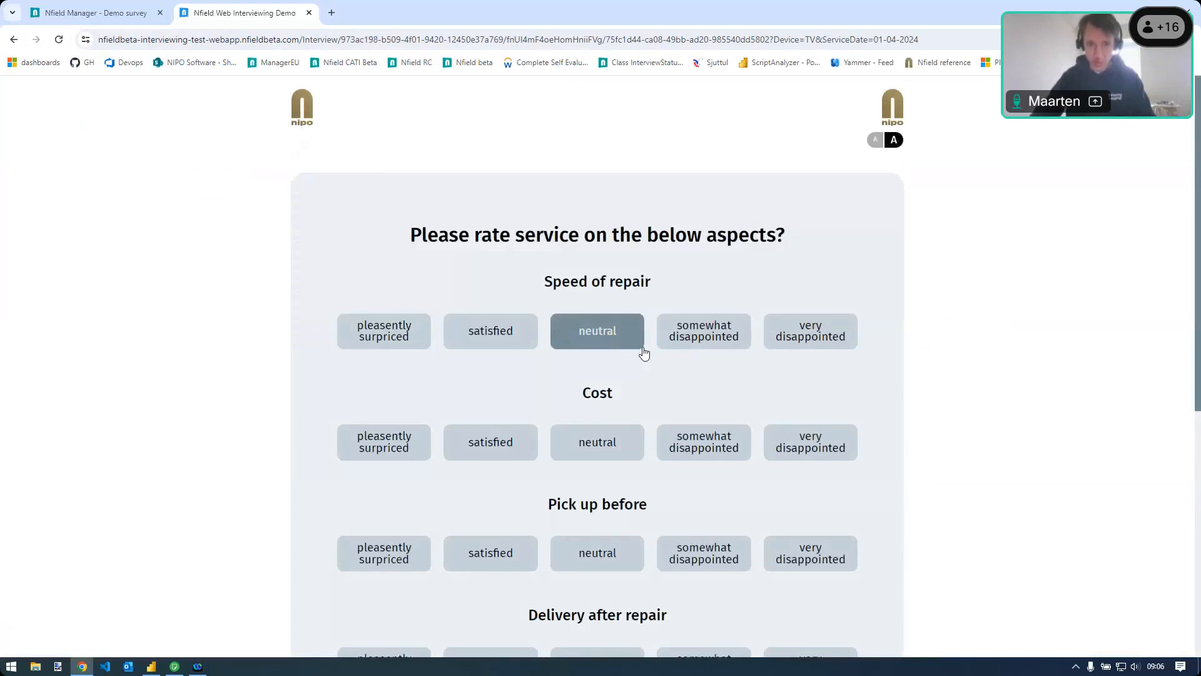
Rate Speed of repair as somewhat disappointed, Cost as very disappointed and Pick up before as satisfied
{"action": "scroll", "coordinate": [663, 335], "scroll_direction": "down", "scroll_amount": 2}
{"action": "left_click", "coordinate": [700, 216]}
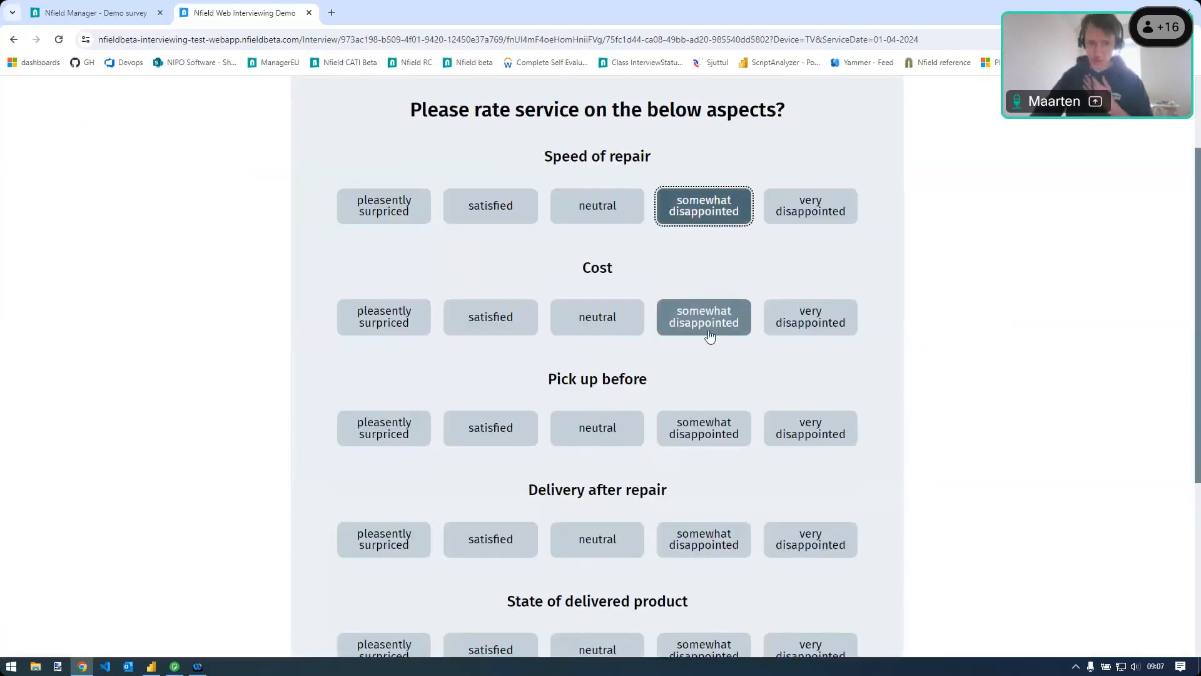
{"action": "left_click", "coordinate": [808, 325]}
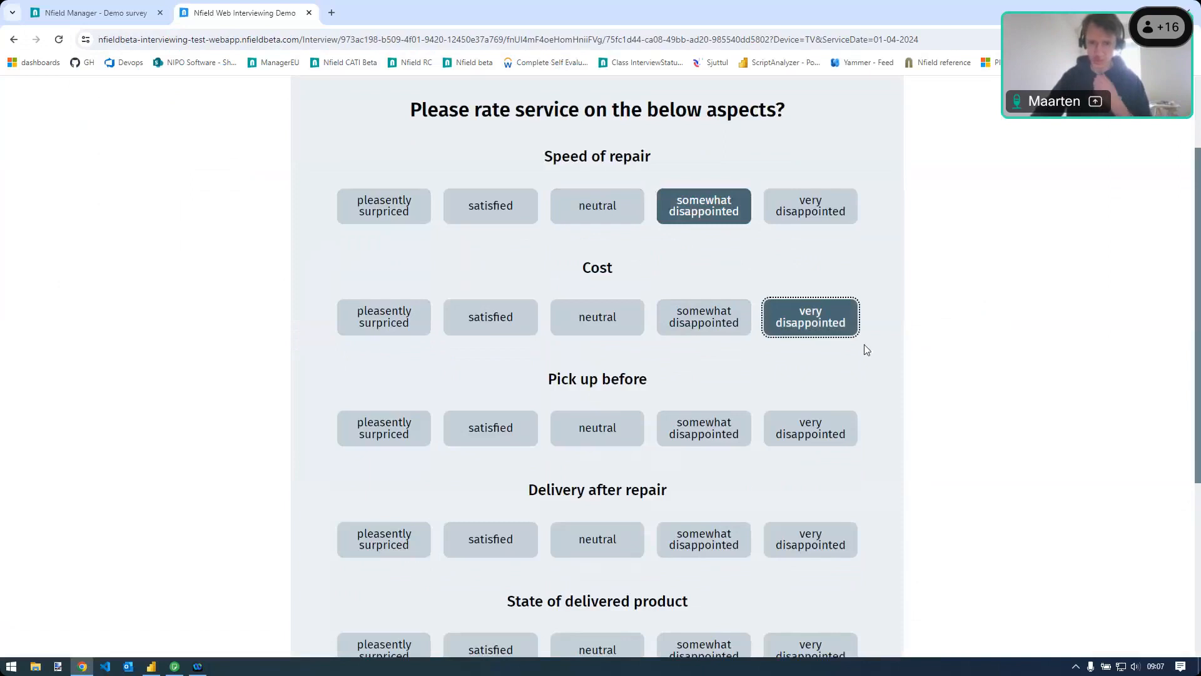
{"action": "scroll", "coordinate": [865, 345], "scroll_direction": "down", "scroll_amount": 2}
{"action": "left_click", "coordinate": [508, 313]}
Rate Delivery after repair and Friendliness of staff as satisfied and State of delivered product as very disappointed, and continue
{"action": "scroll", "coordinate": [632, 357], "scroll_direction": "down", "scroll_amount": 2}
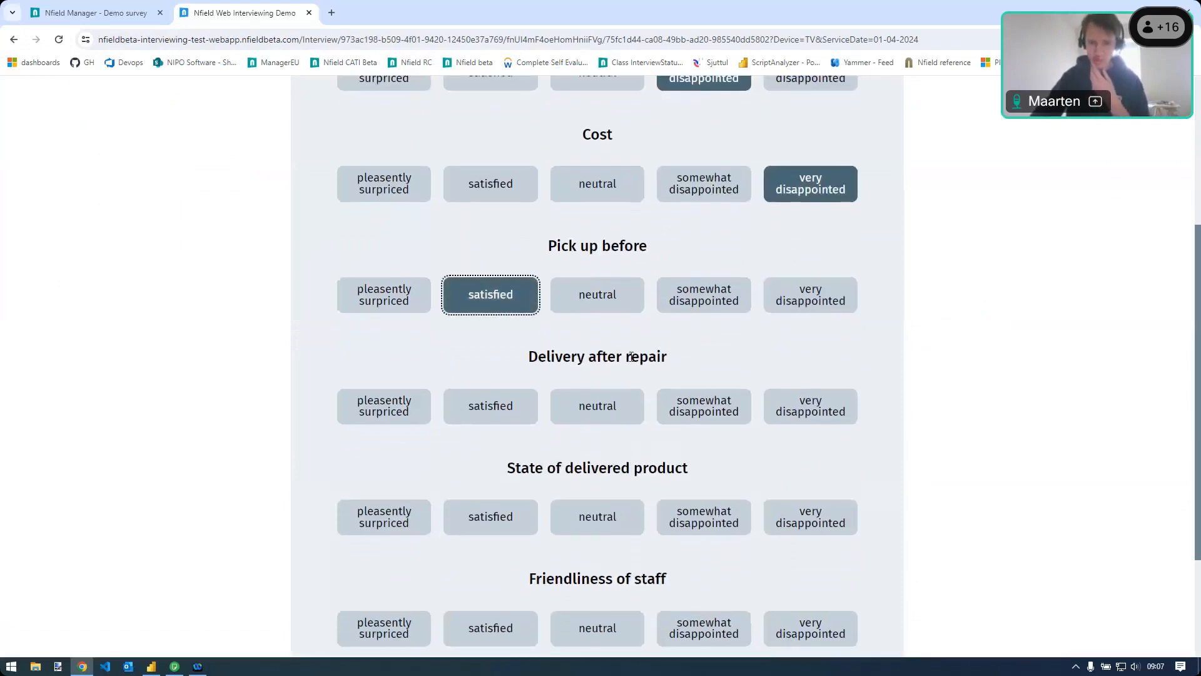
{"action": "left_click", "coordinate": [485, 299]}
{"action": "left_click", "coordinate": [485, 300]}
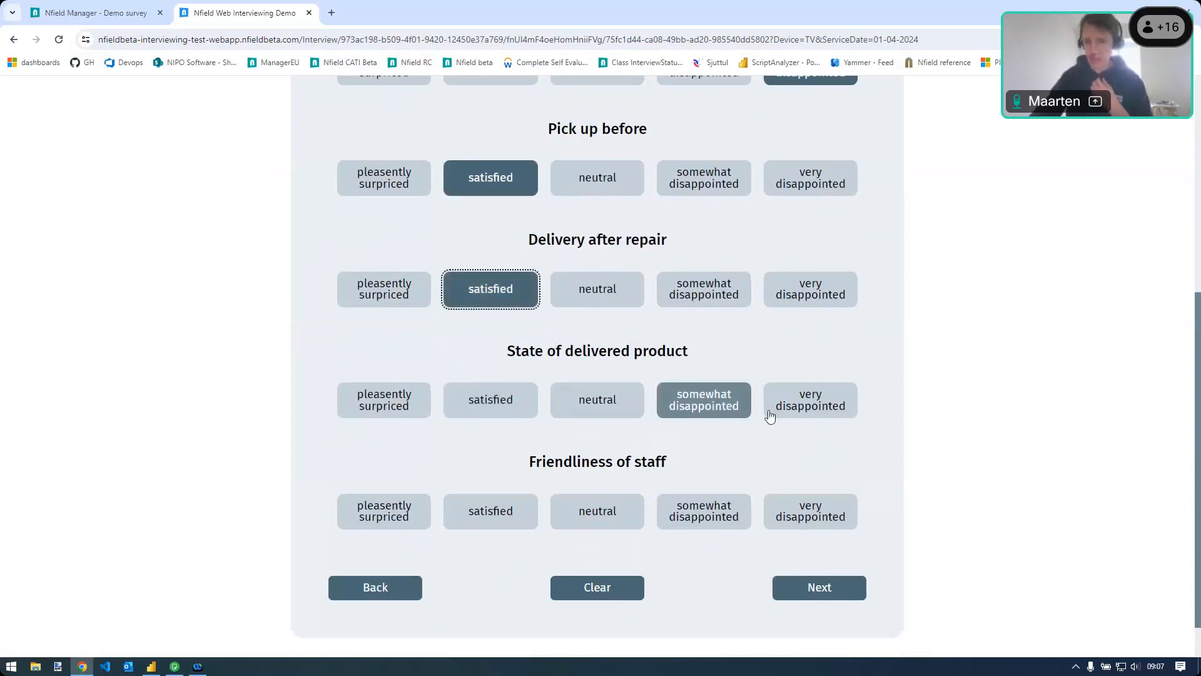
{"action": "left_click", "coordinate": [810, 413]}
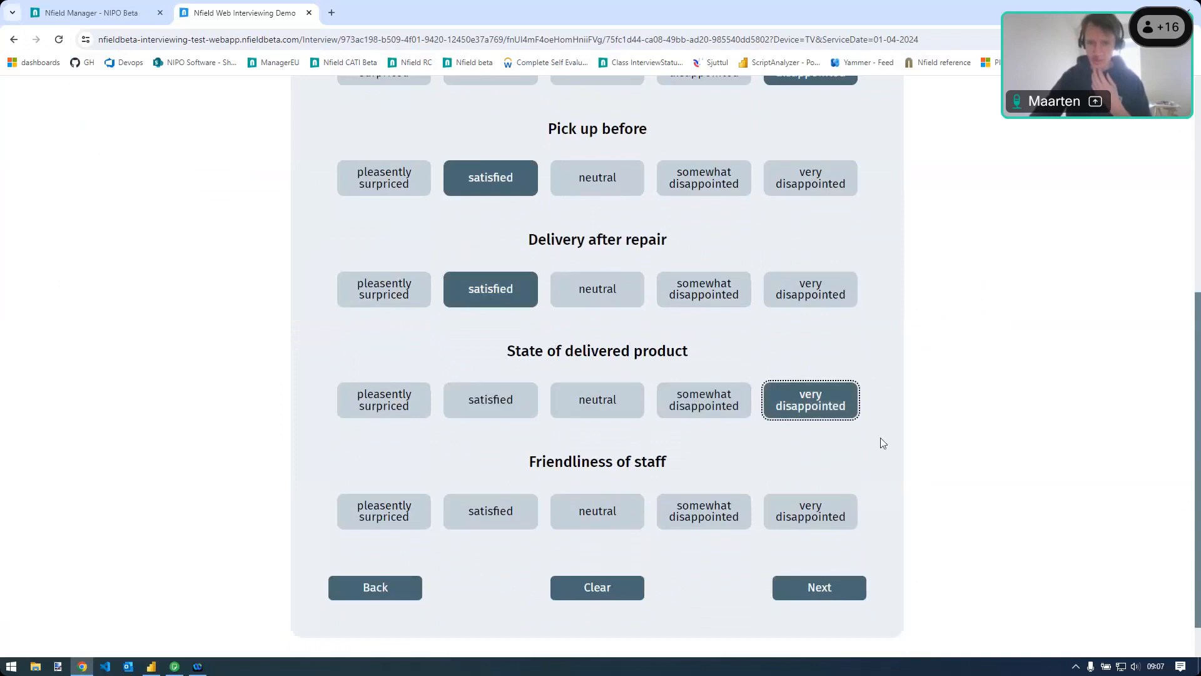
{"action": "scroll", "coordinate": [876, 377], "scroll_direction": "down", "scroll_amount": 1}
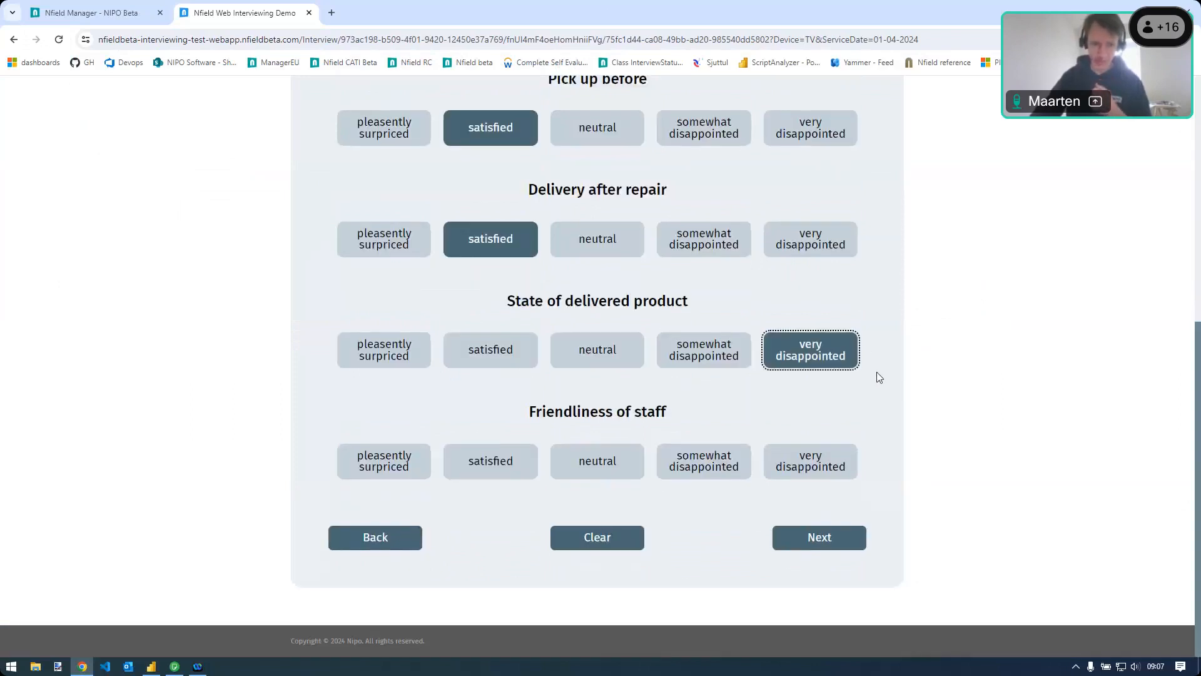
{"action": "left_click", "coordinate": [464, 471]}
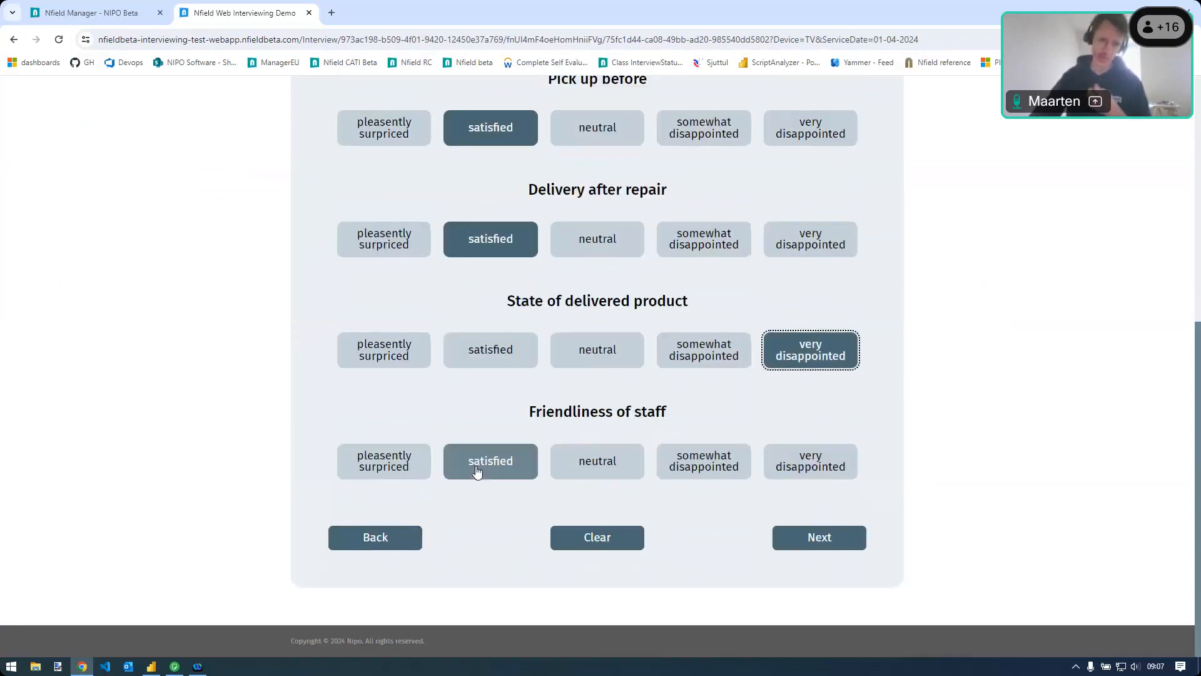
{"action": "left_click", "coordinate": [830, 549]}
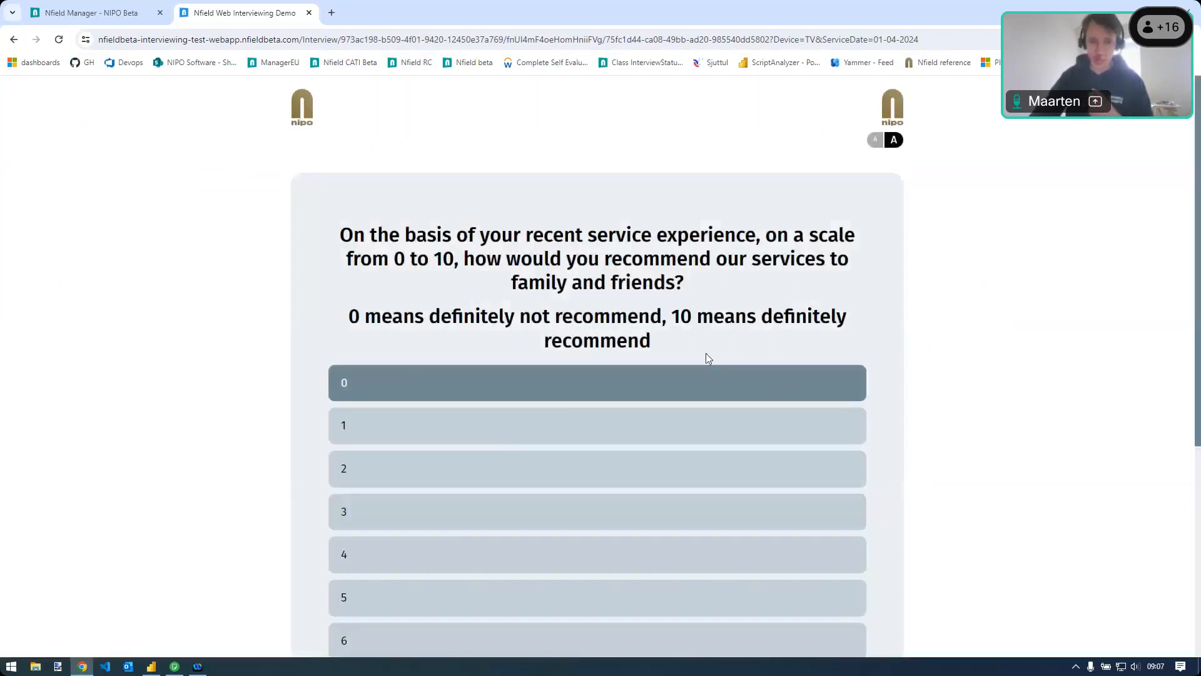
Finish the interview with recommendation score 2 and the reason "Way to costly", and close its browser tab
{"action": "scroll", "coordinate": [769, 402], "scroll_direction": "down", "scroll_amount": 4}
{"action": "left_click", "coordinate": [430, 224]}
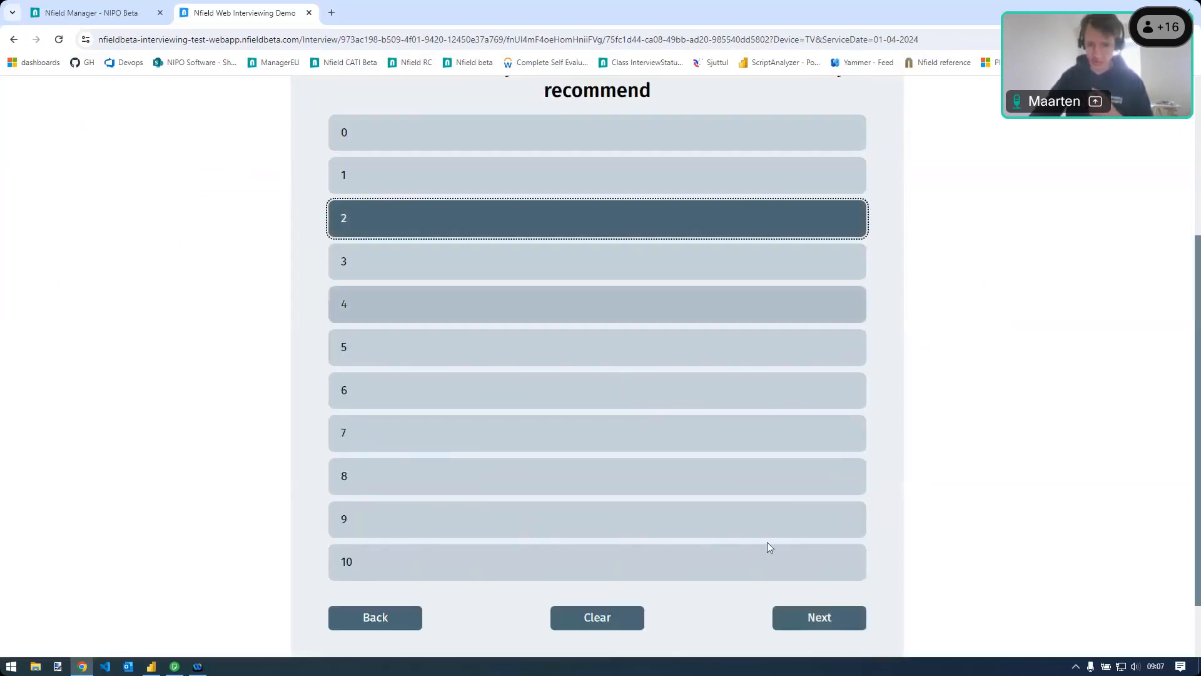
{"action": "left_click", "coordinate": [823, 618]}
{"action": "left_click", "coordinate": [392, 294]}
{"action": "type", "text": "Way to costly"}
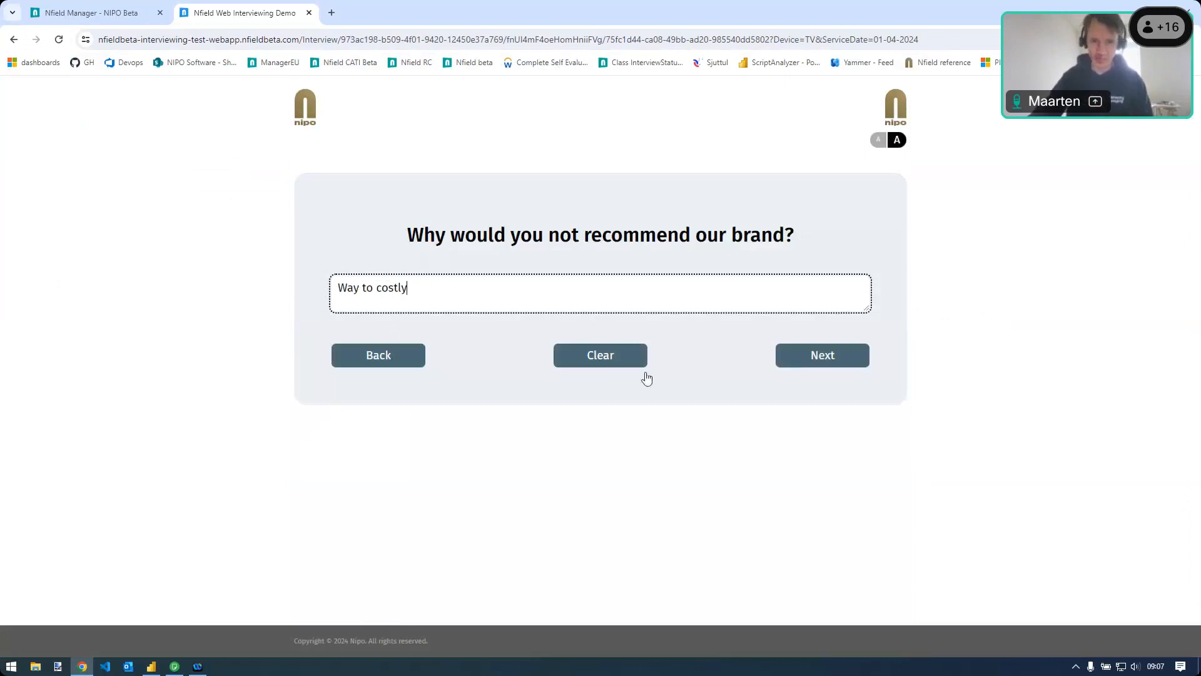
{"action": "left_click", "coordinate": [820, 366]}
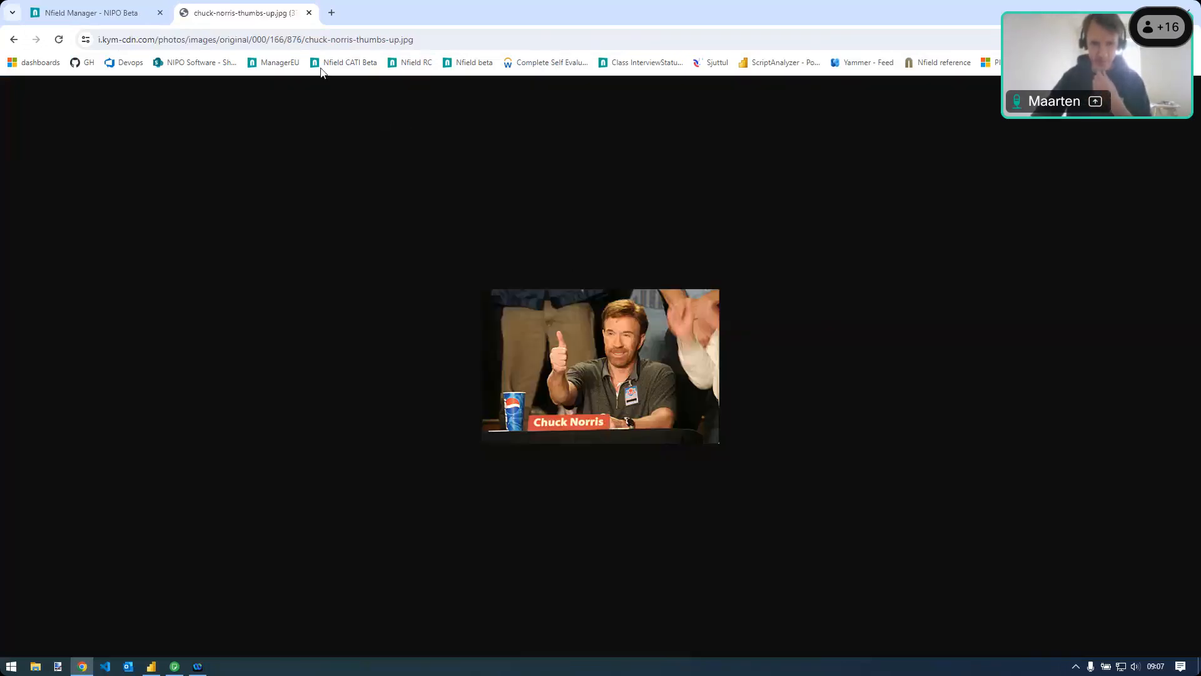
{"action": "left_click", "coordinate": [309, 13]}
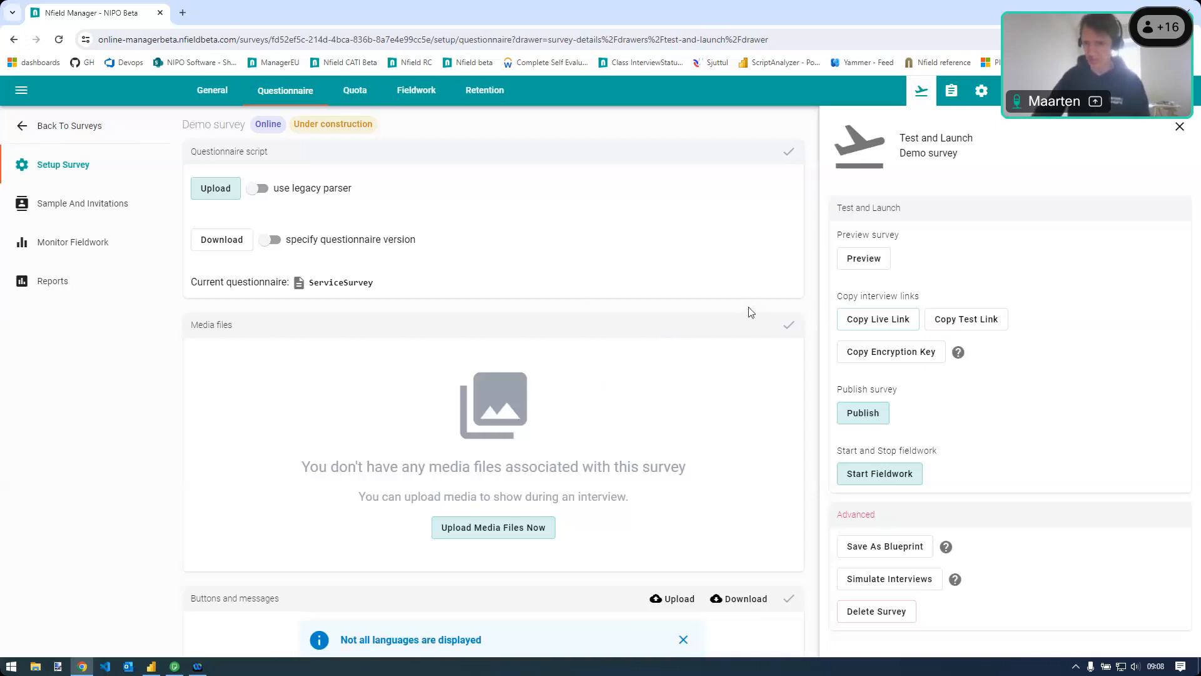
Set up an interview simulation for Demo survey with 500 records and reporting enabled
{"action": "left_click", "coordinate": [895, 584]}
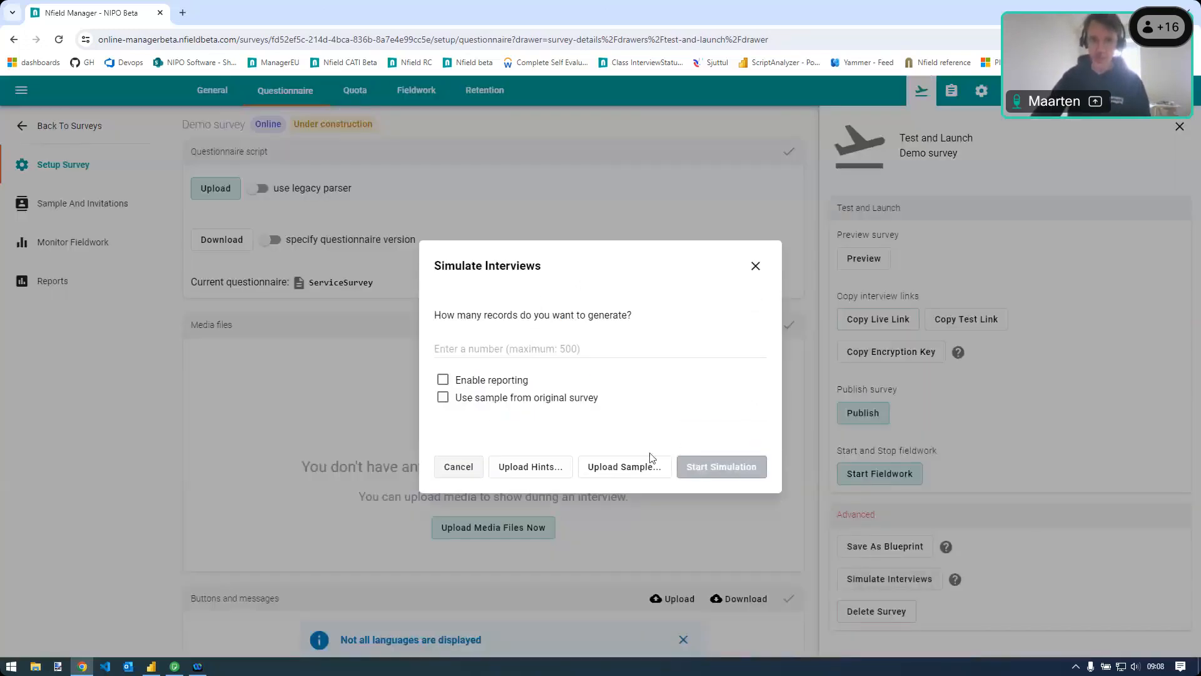
{"action": "left_click", "coordinate": [536, 348]}
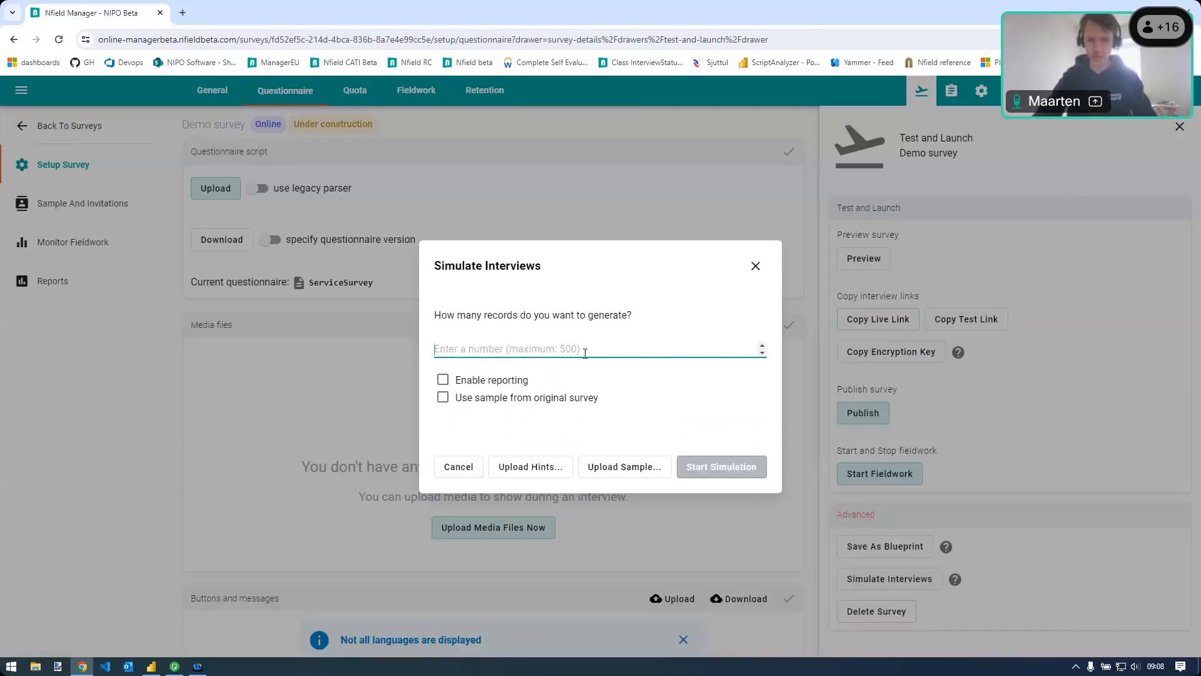
{"action": "type", "text": "500"}
{"action": "left_click", "coordinate": [446, 380]}
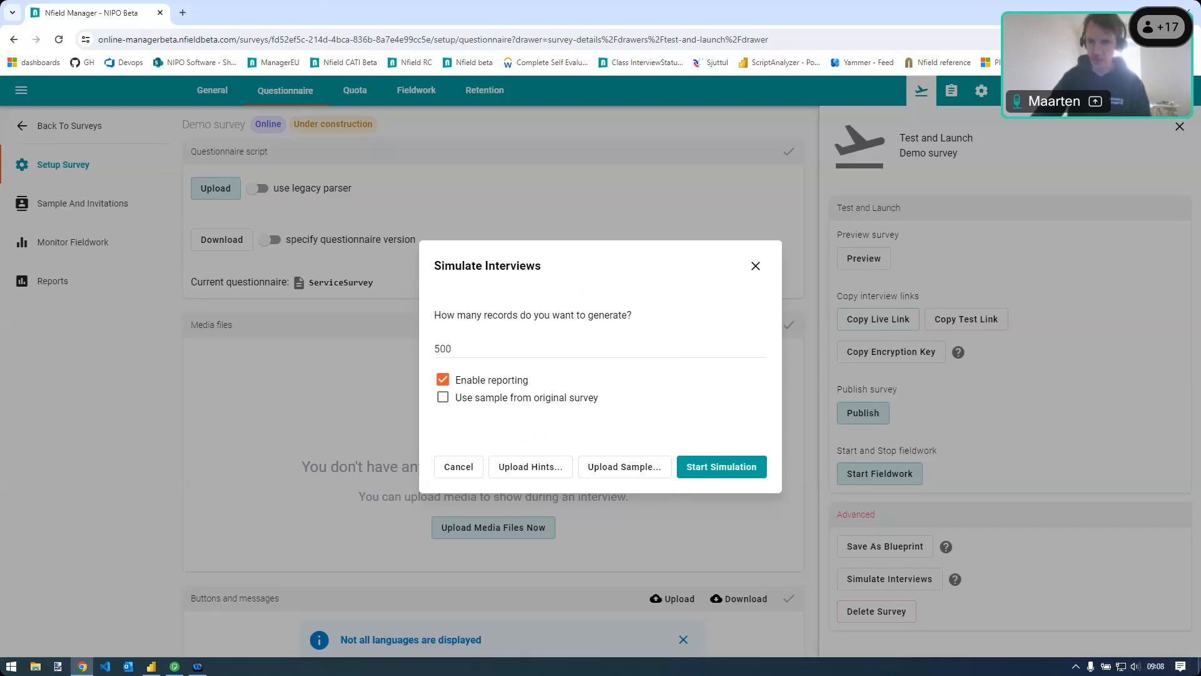
Open AcademySample.csv from the desktop in Excel, examine its respondent key, product, service date and service centre columns, and close it without saving
{"action": "left_click", "coordinate": [1198, 666]}
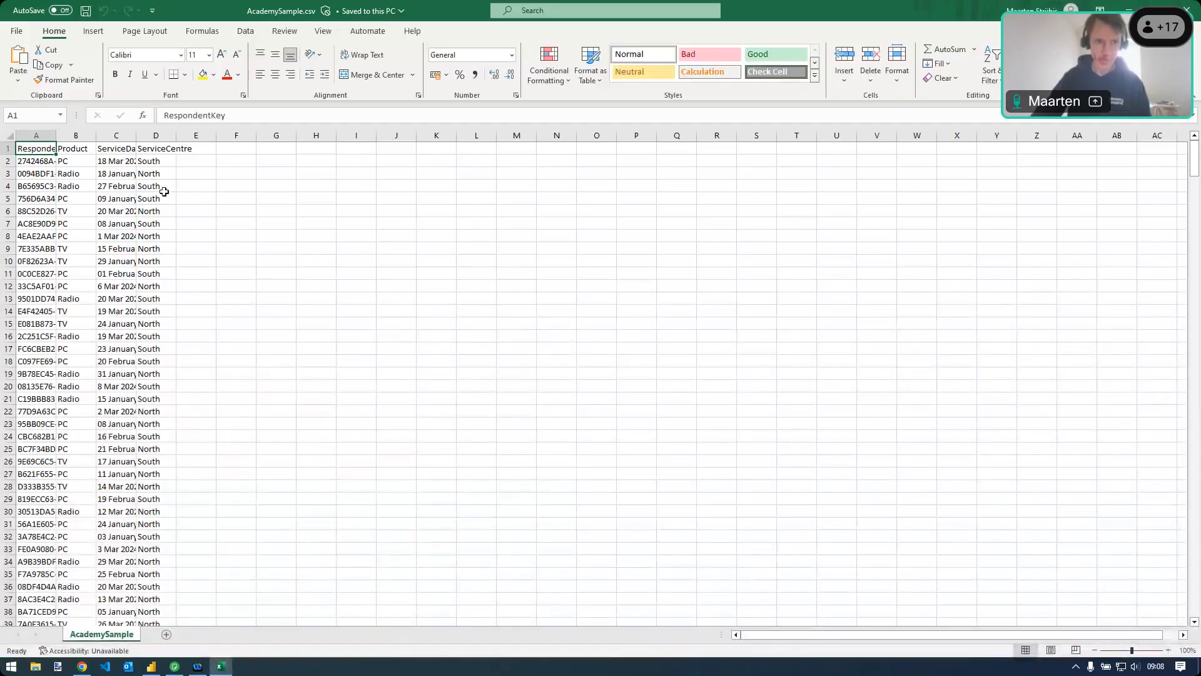
{"action": "left_click_drag", "start_coordinate": [137, 136], "coordinate": [192, 135]}
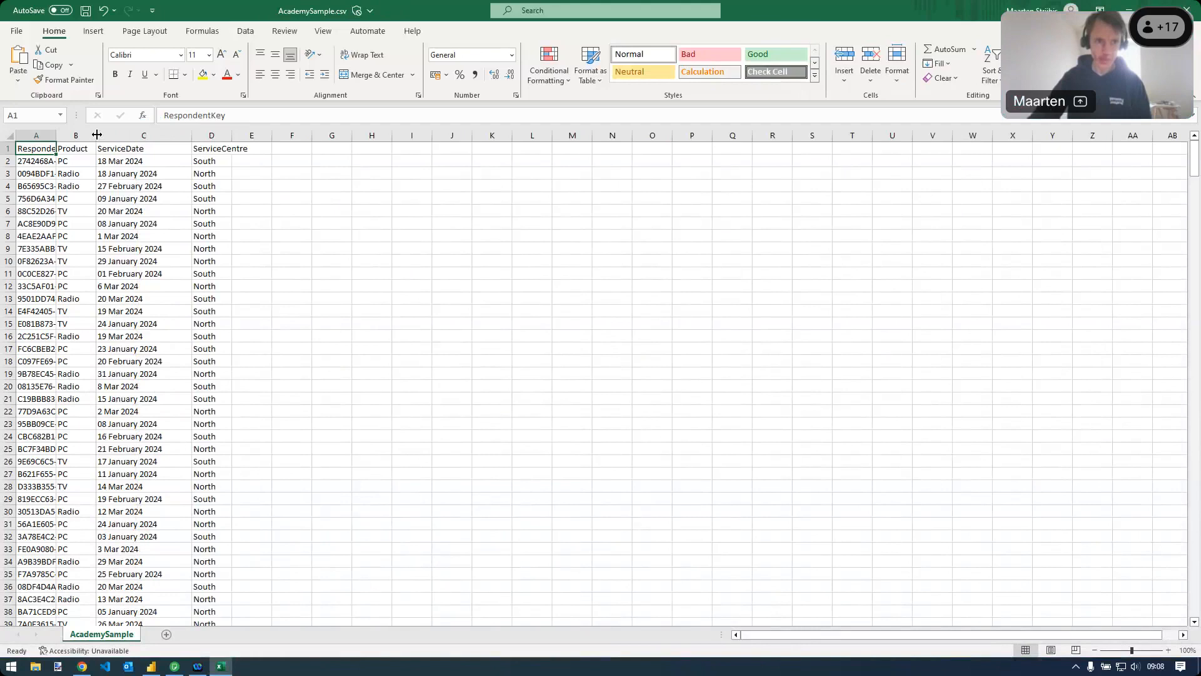
{"action": "mouse_move", "coordinate": [97, 134]}
{"action": "left_mouse_down"}
{"action": "mouse_move", "coordinate": [121, 135]}
{"action": "mouse_move", "coordinate": [97, 134]}
{"action": "left_mouse_up"}
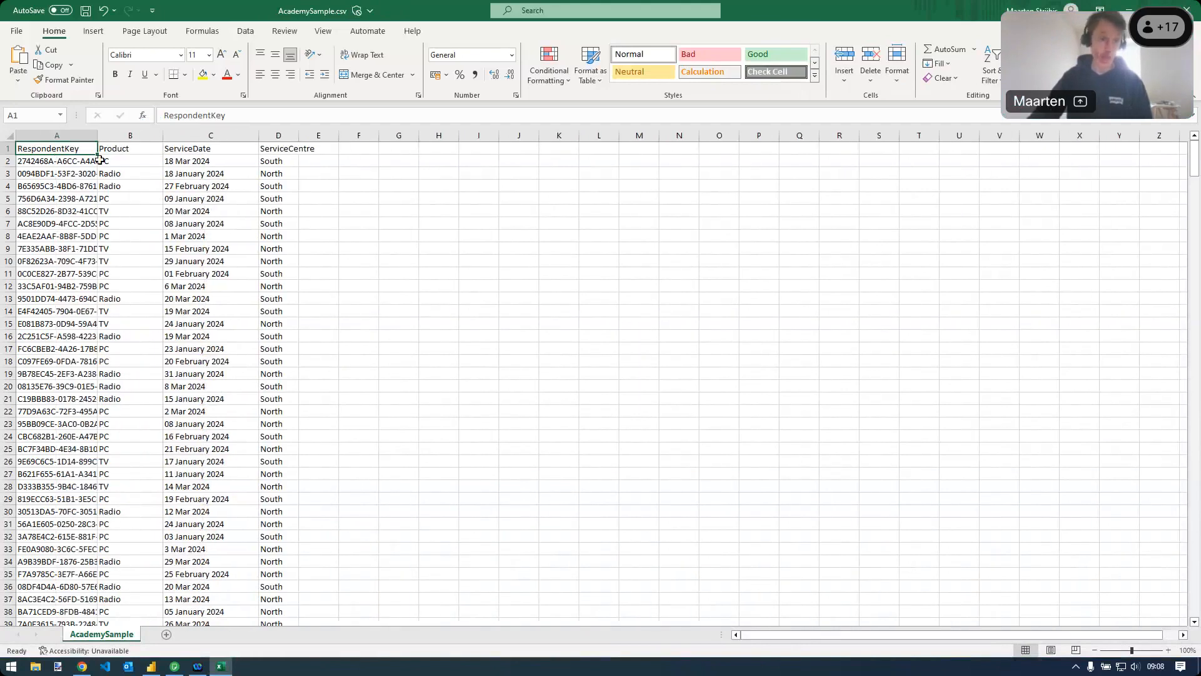
{"action": "left_click", "coordinate": [130, 146]}
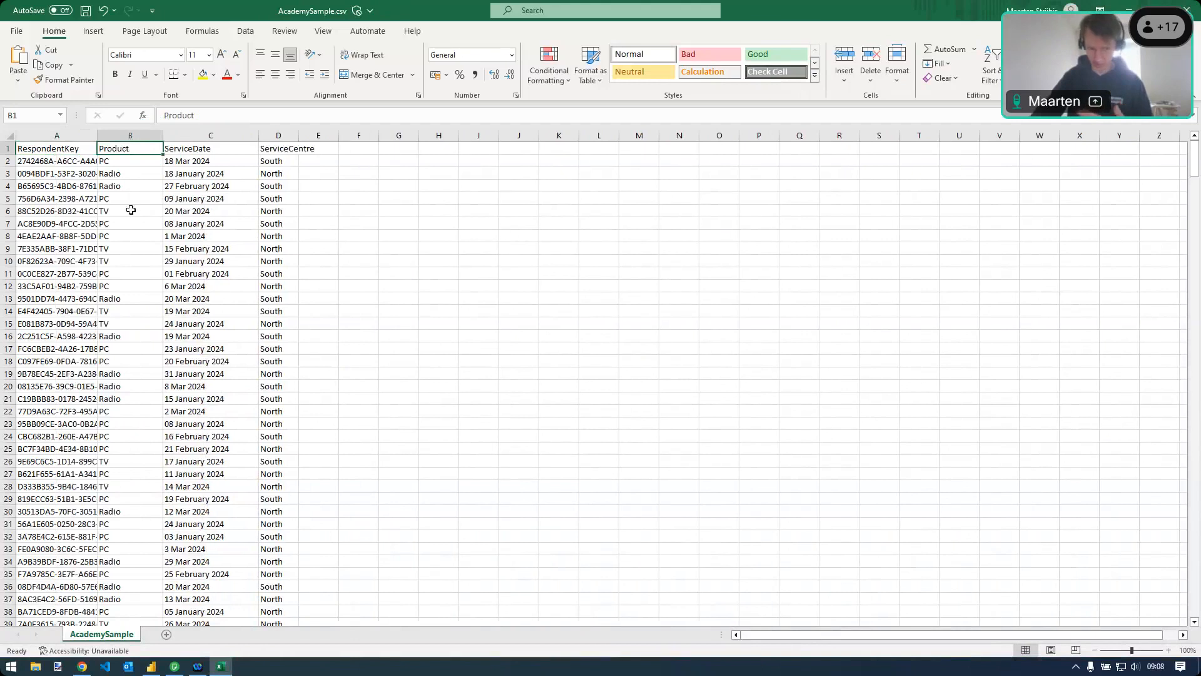
{"action": "left_click", "coordinate": [205, 160]}
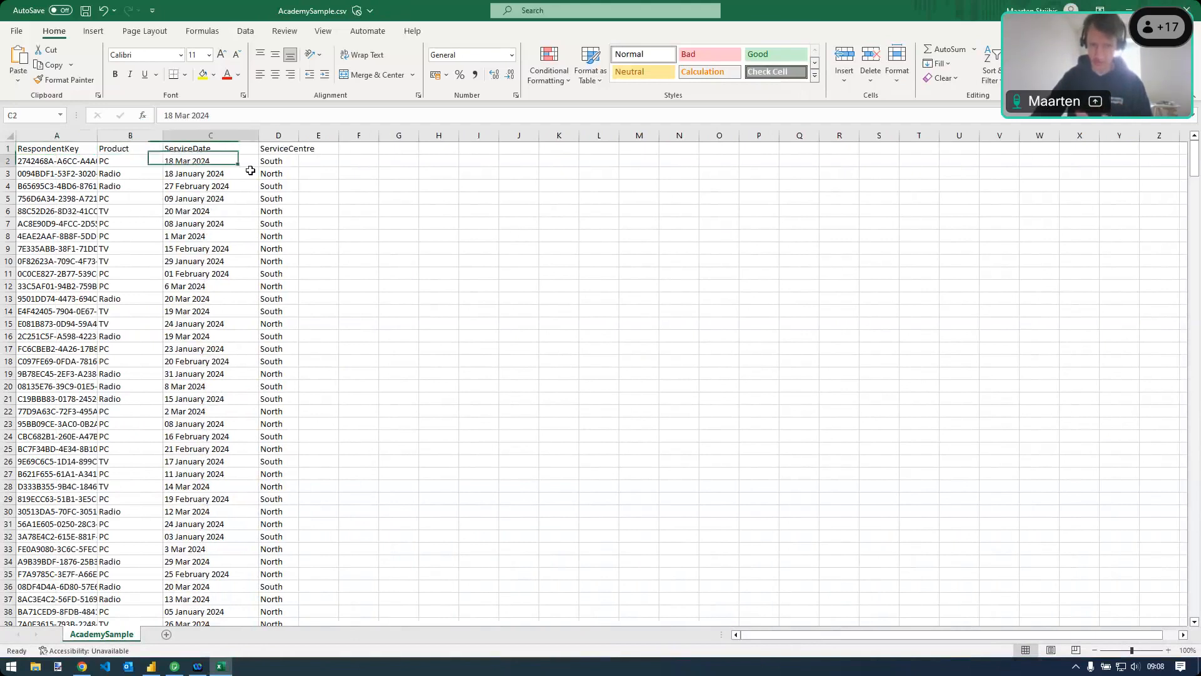
{"action": "left_click", "coordinate": [285, 152]}
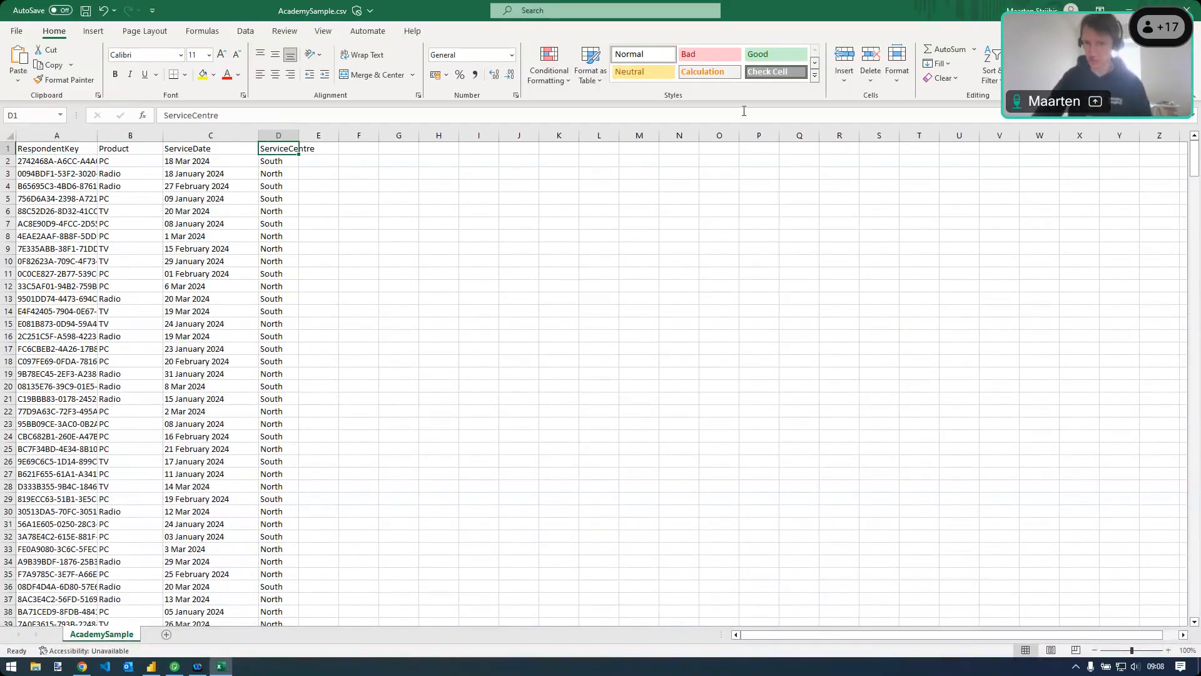
{"action": "left_click", "coordinate": [1187, 9]}
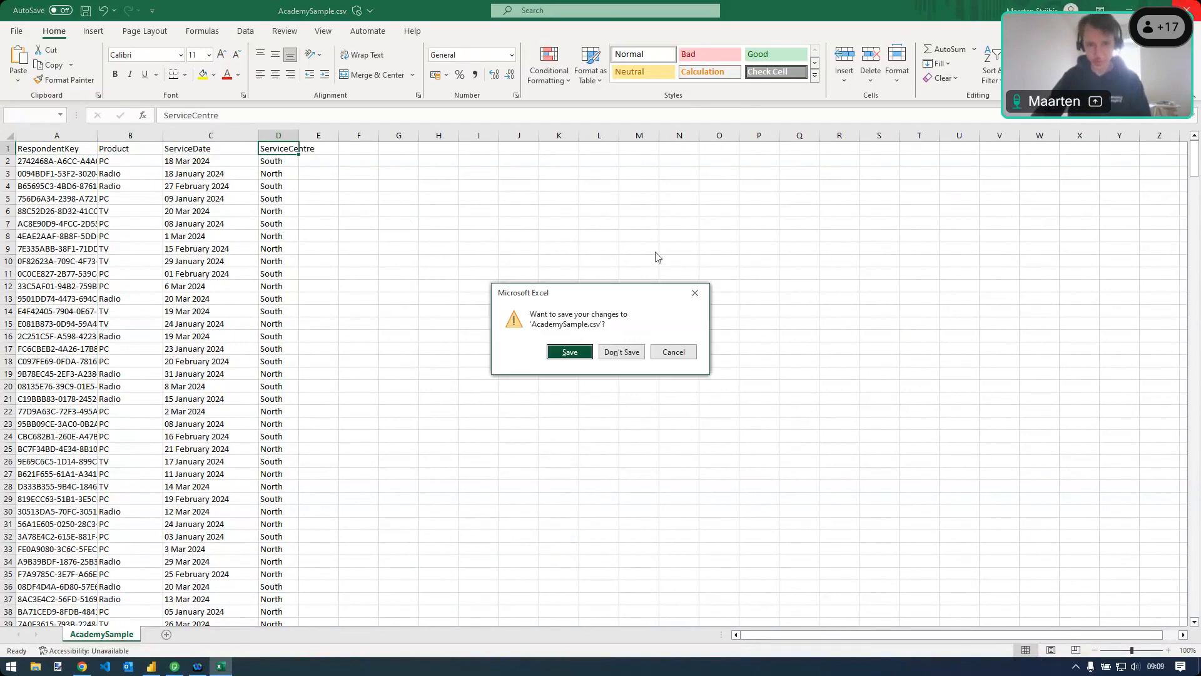
{"action": "left_click", "coordinate": [632, 354]}
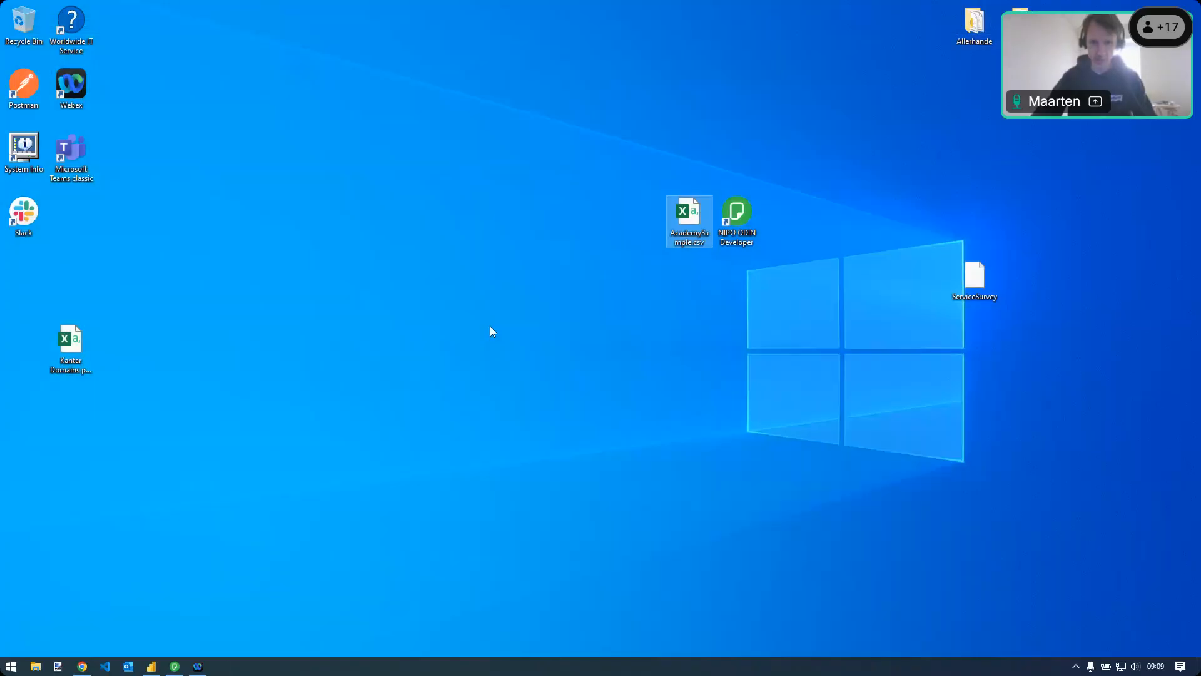
Switch back to Nfield Manager, upload AcademySample.csv as the simulation's sample file and start the simulation
{"action": "key", "text": "alt+Tab"}
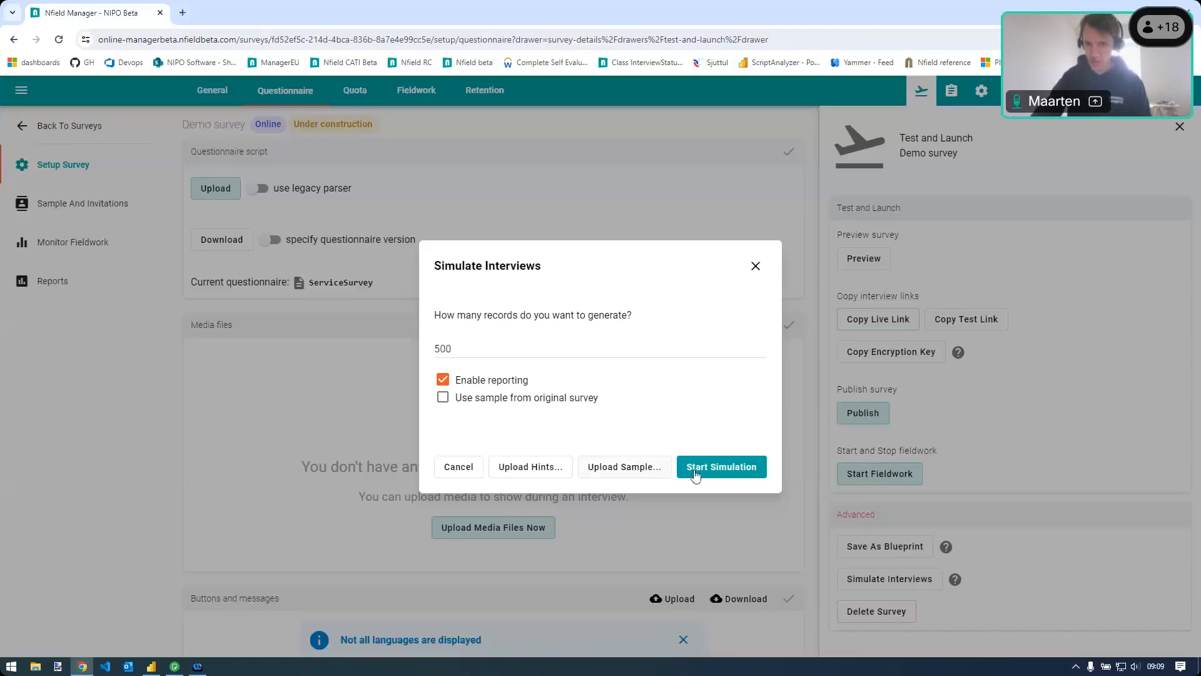
{"action": "left_click", "coordinate": [646, 474]}
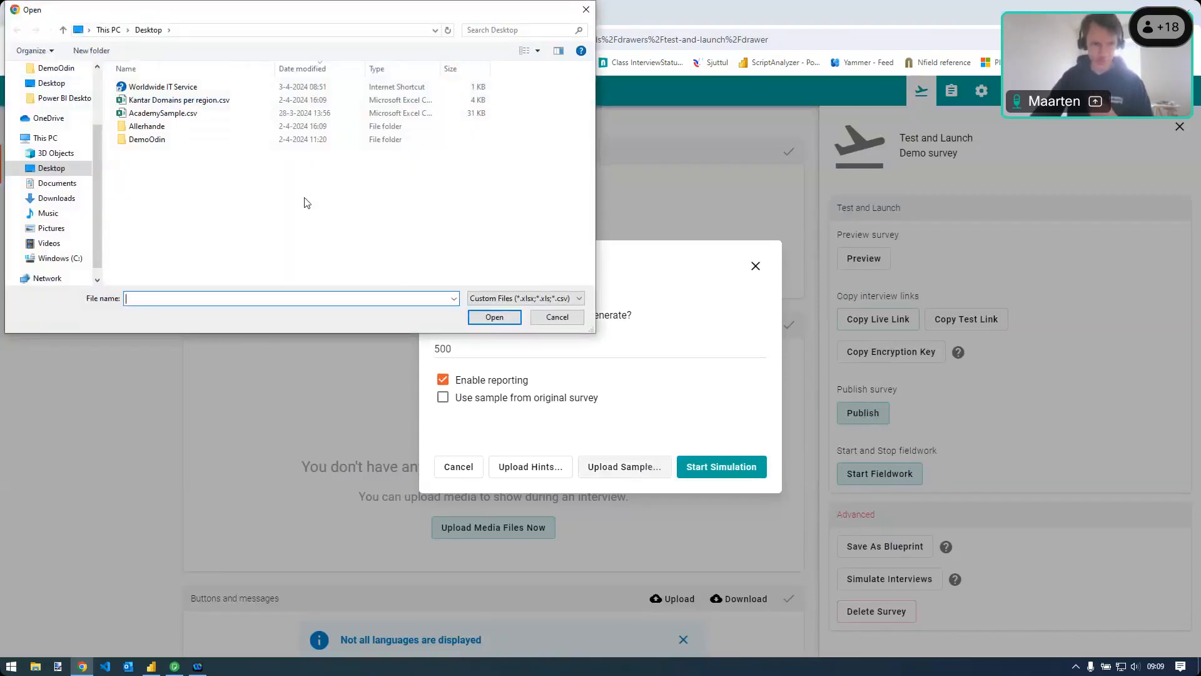
{"action": "left_click", "coordinate": [161, 116]}
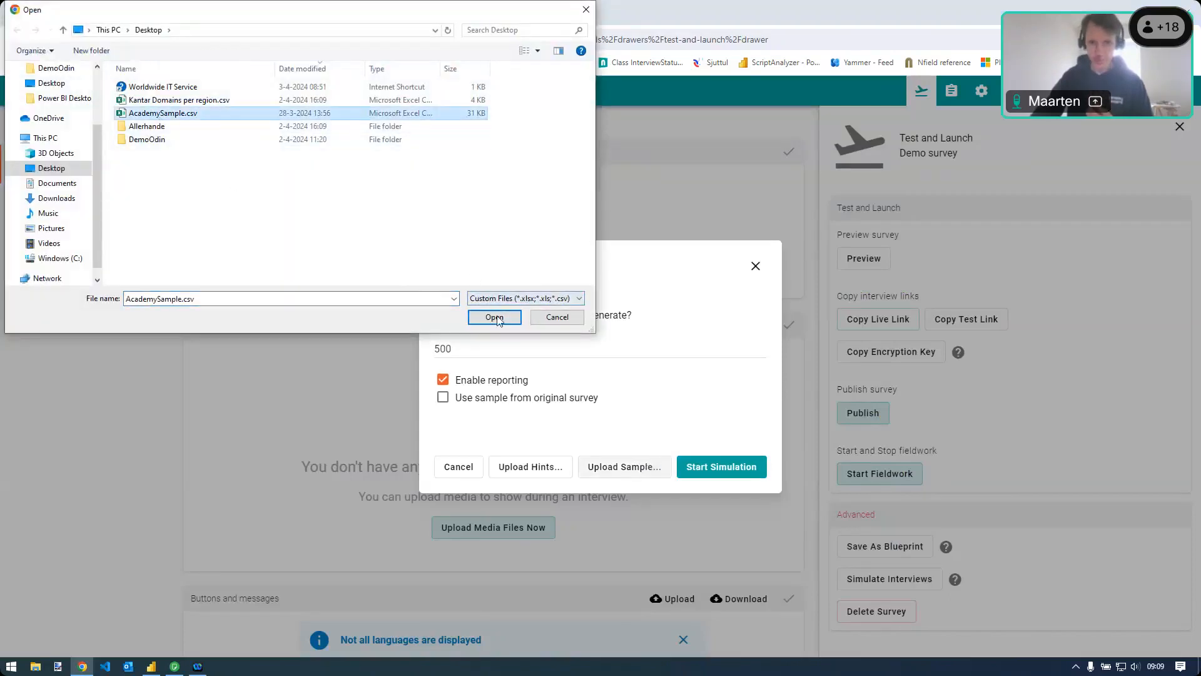
{"action": "left_click", "coordinate": [494, 317]}
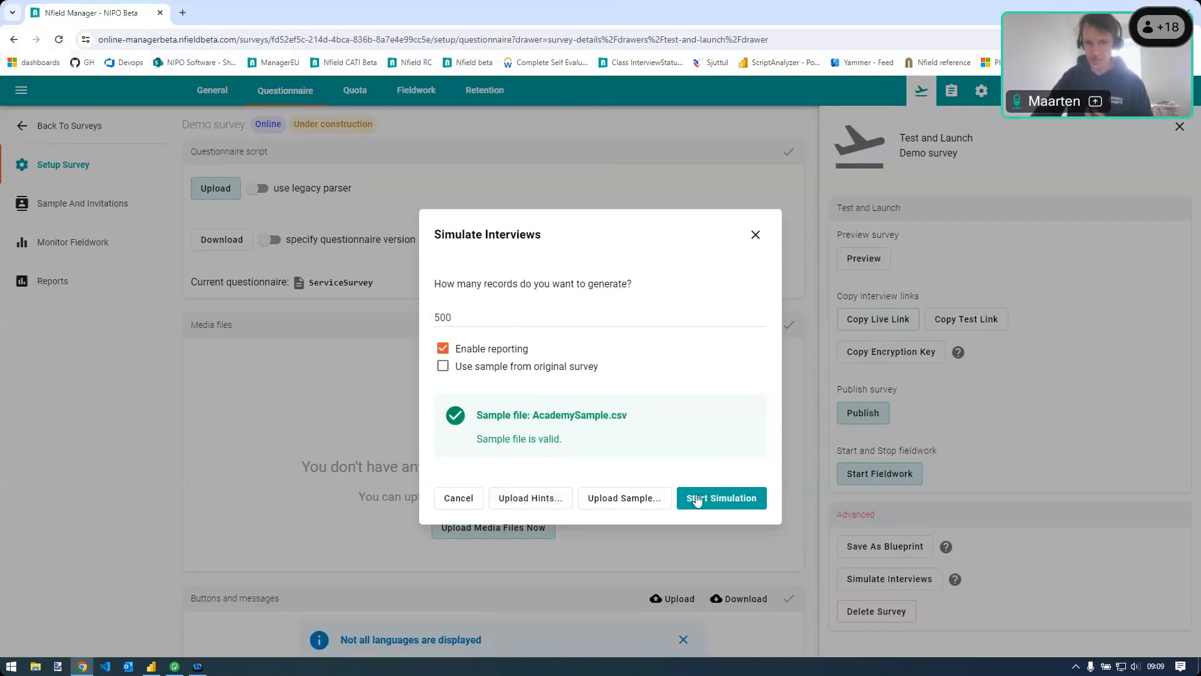
{"action": "left_click", "coordinate": [730, 501]}
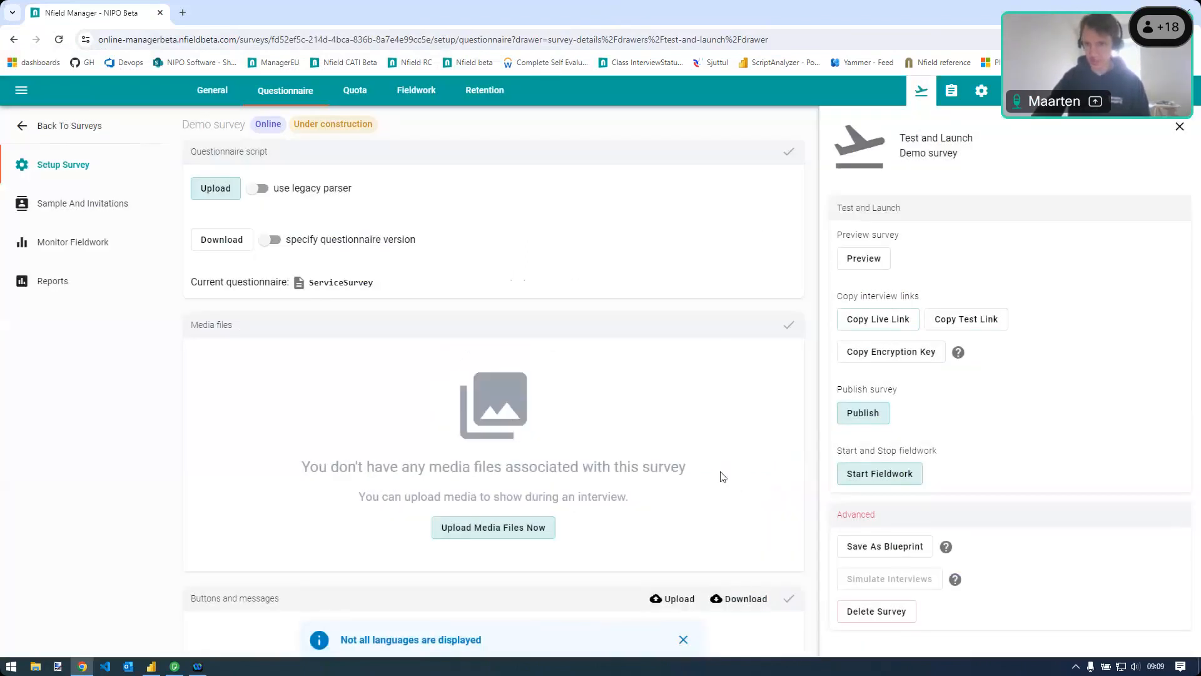
Delete the old completed simulation from the activities and return to the surveys list with the activities closed
{"action": "left_click", "coordinate": [1012, 91]}
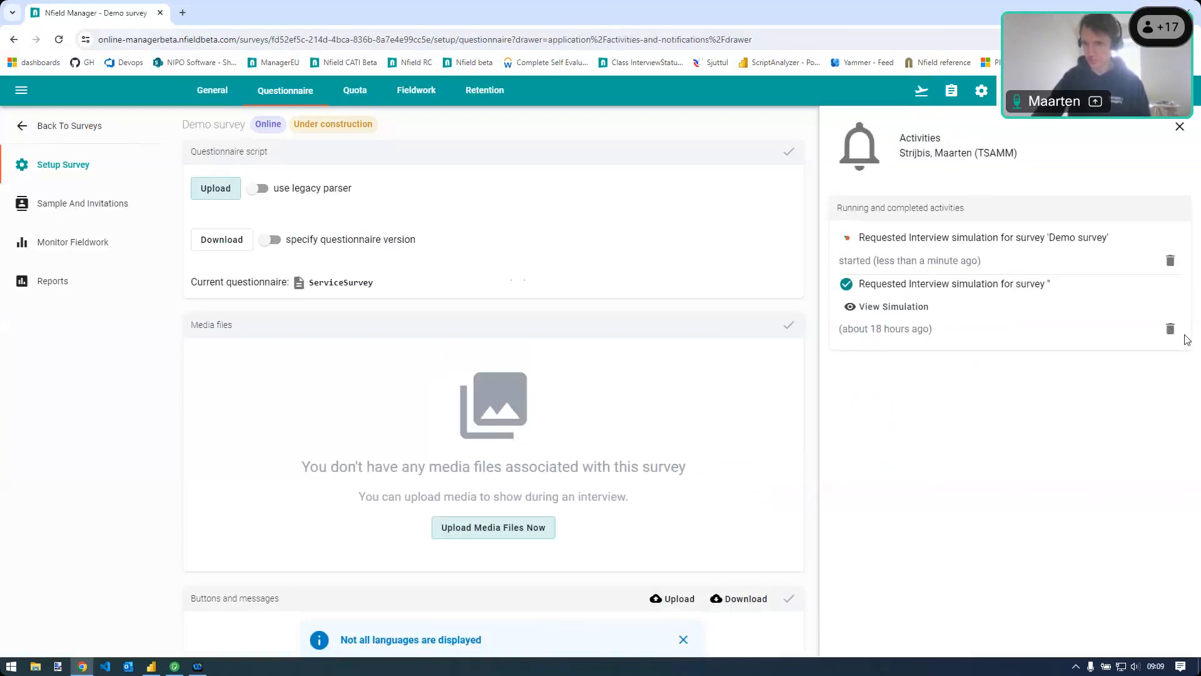
{"action": "left_click", "coordinate": [1170, 330]}
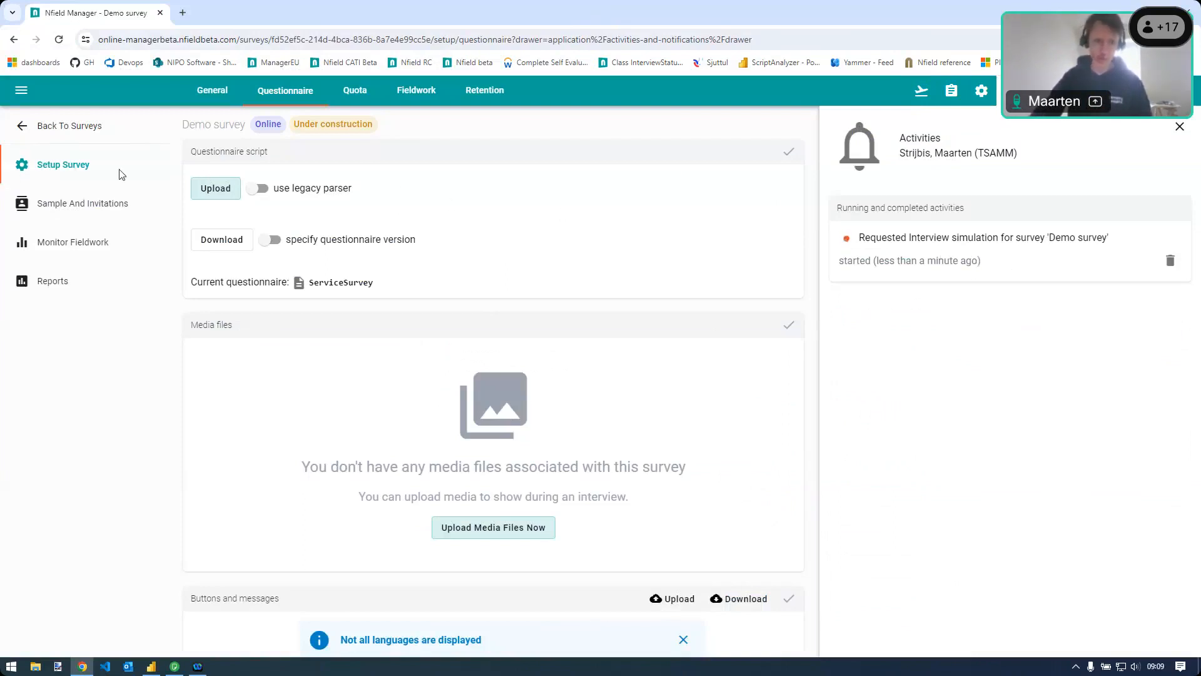
{"action": "left_click", "coordinate": [21, 132]}
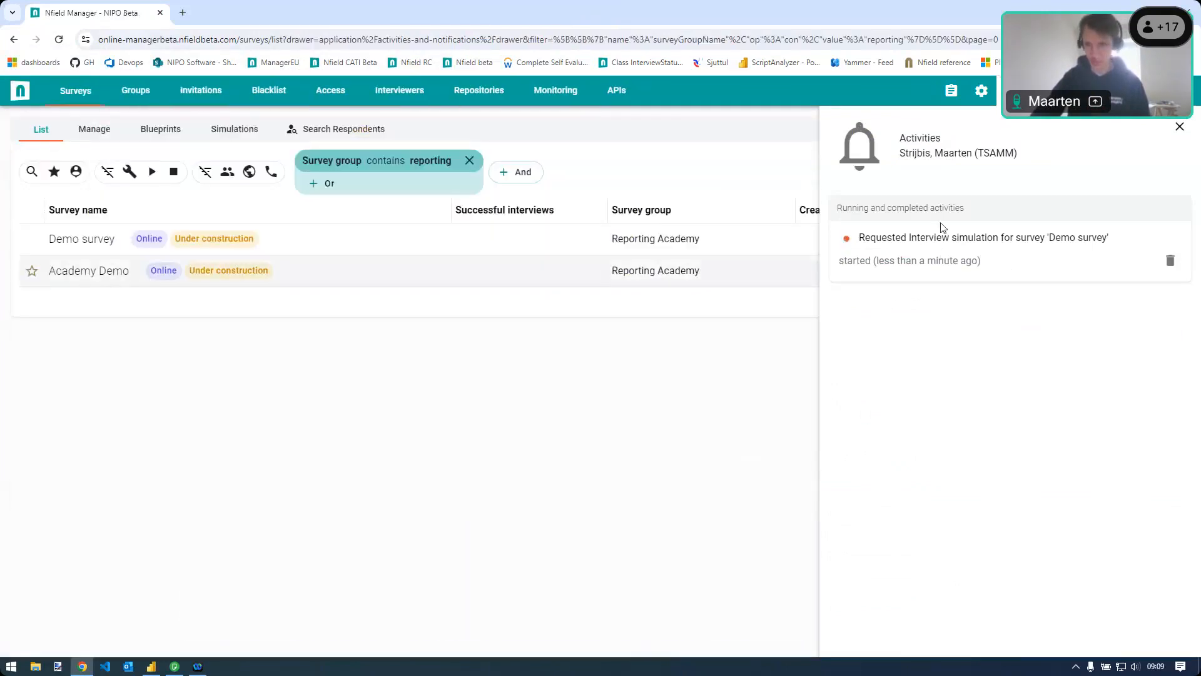
{"action": "left_click", "coordinate": [1179, 127]}
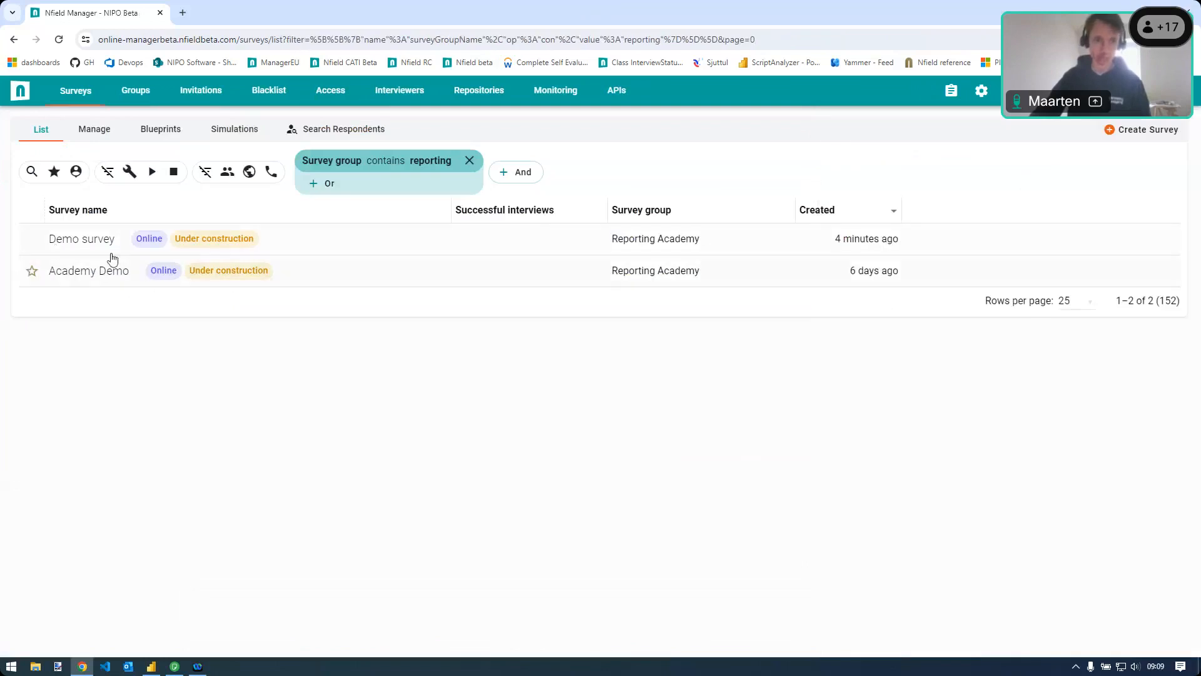
Open the data repositories overview and view the plans offered for a new repository without creating one
{"action": "left_click", "coordinate": [478, 92]}
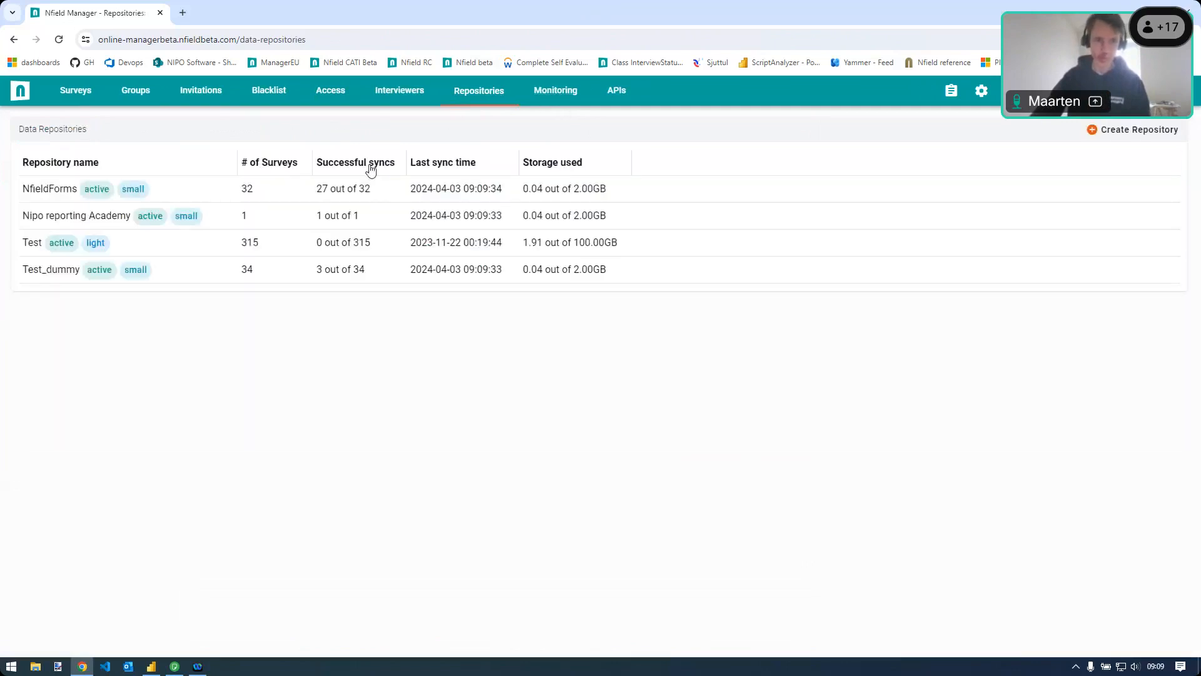
{"action": "left_click", "coordinate": [1151, 131]}
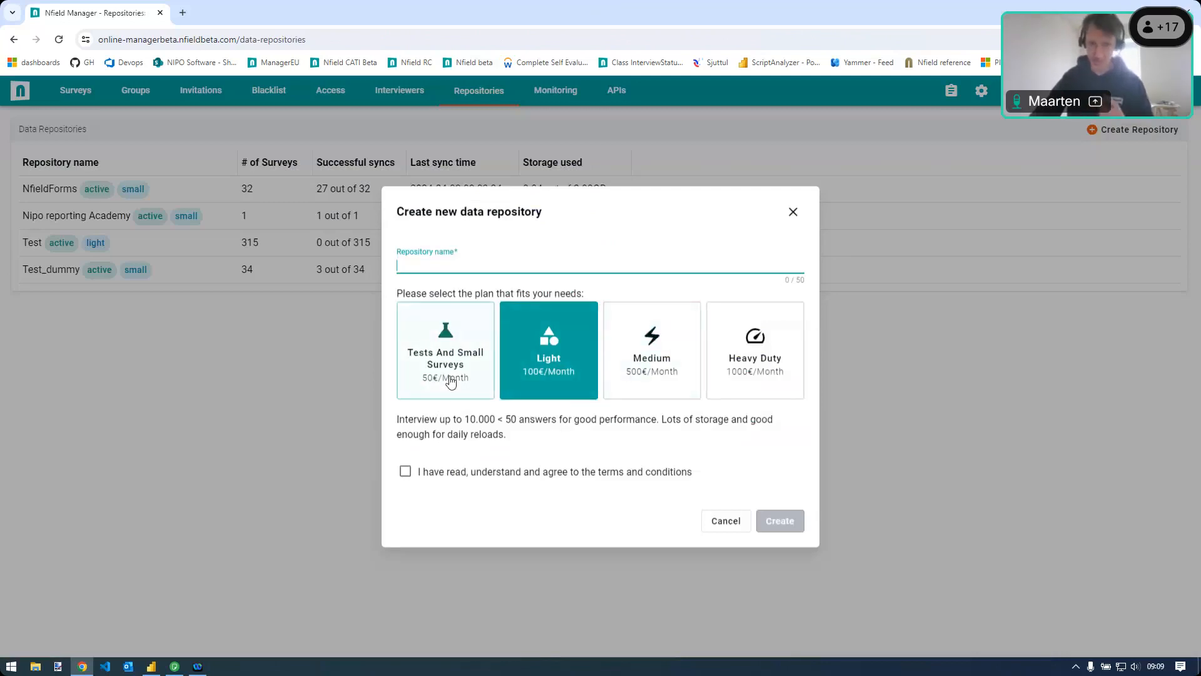
{"action": "left_click", "coordinate": [793, 214]}
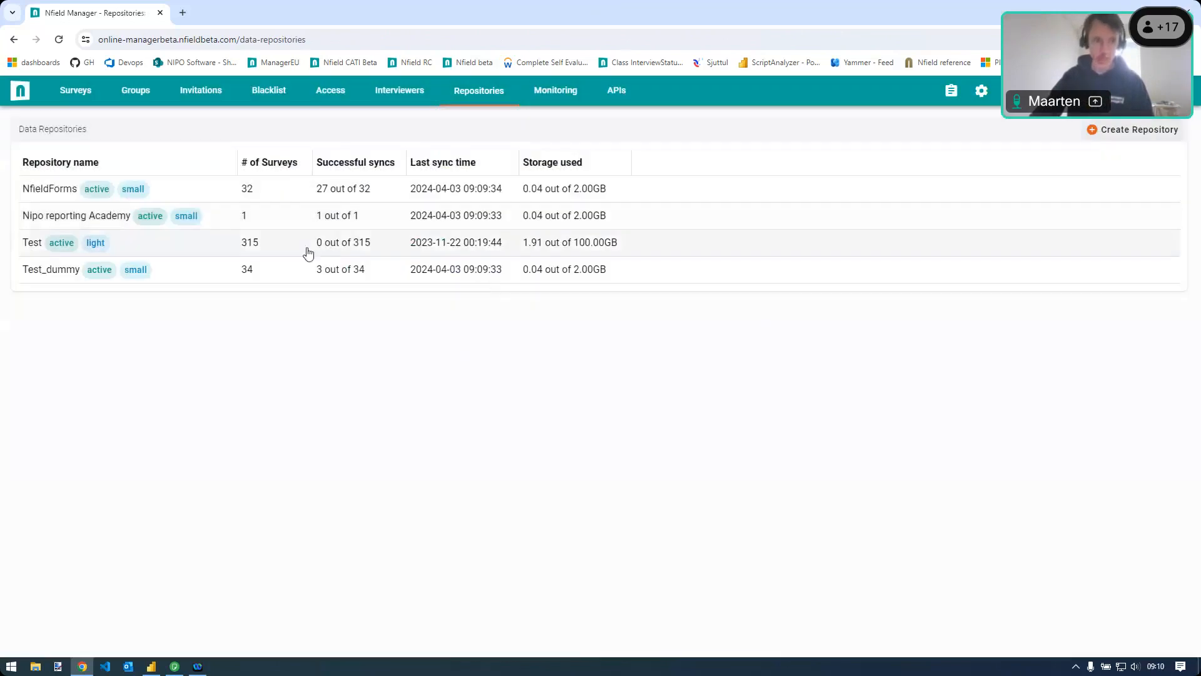
Open the setup of the Nipo reporting Academy repository and review its added surveys, available surveys and access details
{"action": "left_click", "coordinate": [84, 224]}
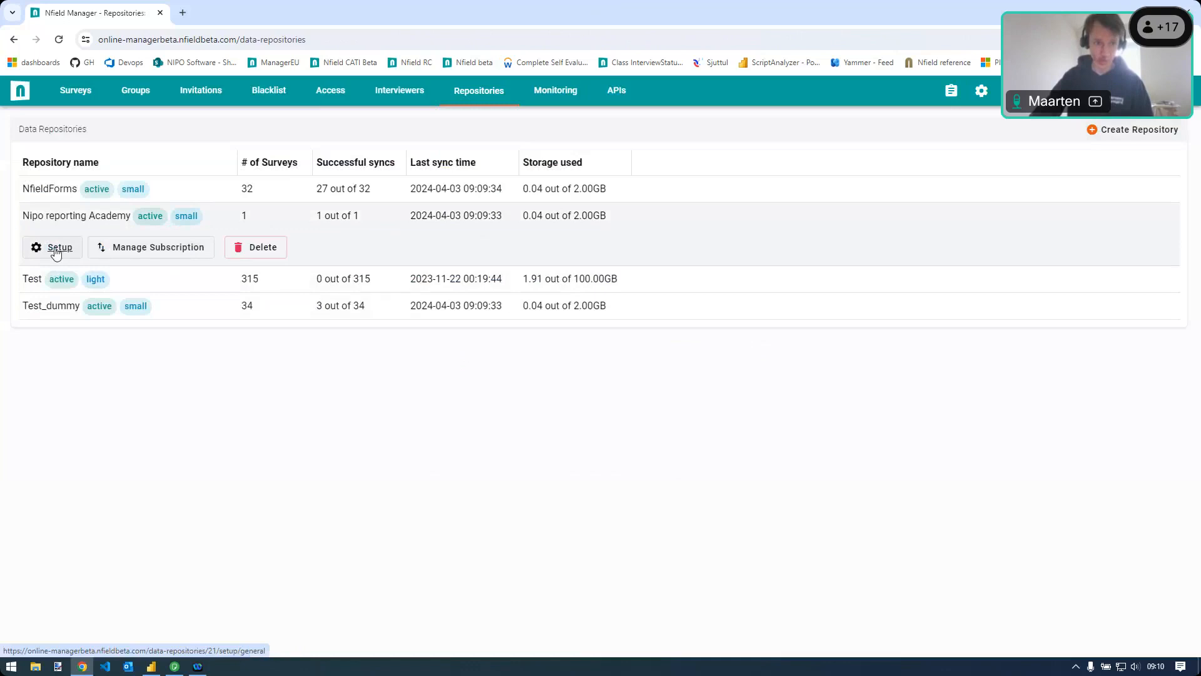
{"action": "left_click", "coordinate": [54, 248]}
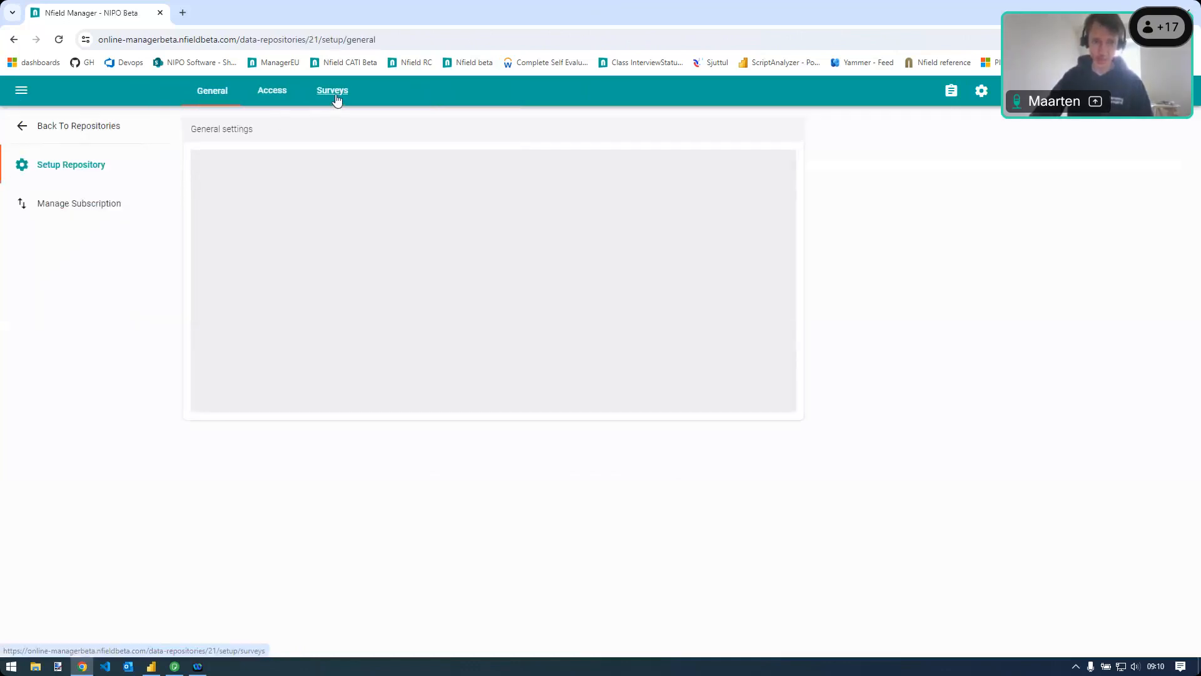
{"action": "left_click", "coordinate": [336, 101]}
{"action": "left_click", "coordinate": [330, 161]}
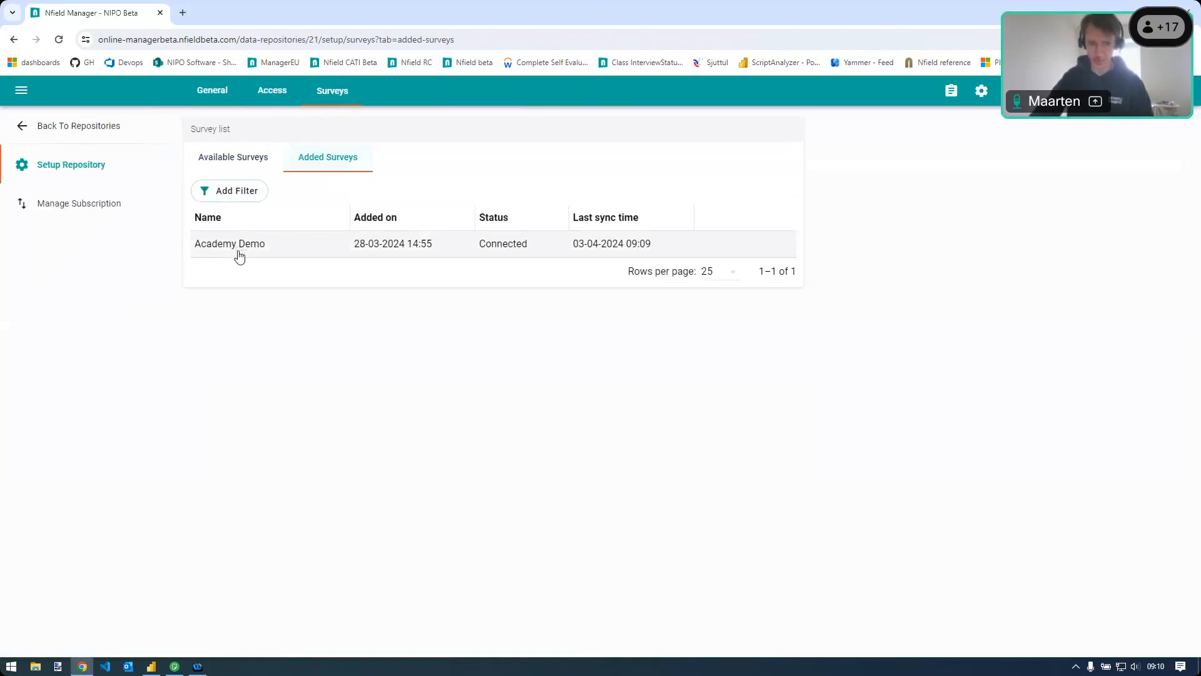
{"action": "left_click", "coordinate": [240, 166]}
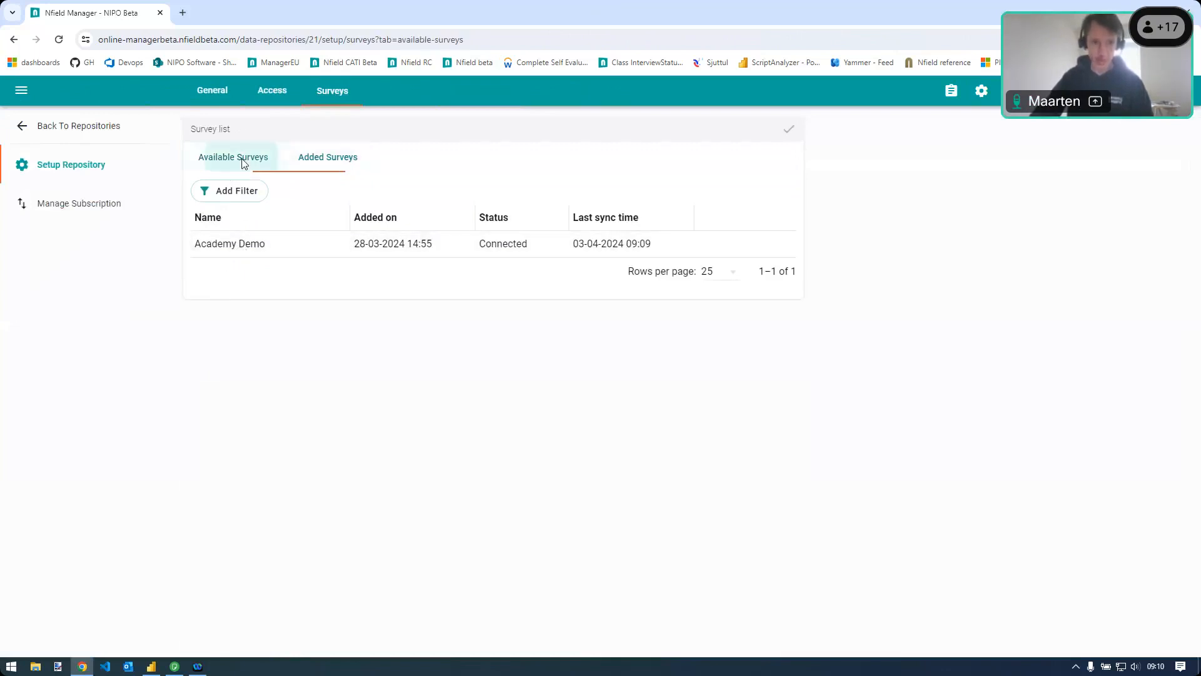
{"action": "left_click", "coordinate": [273, 91]}
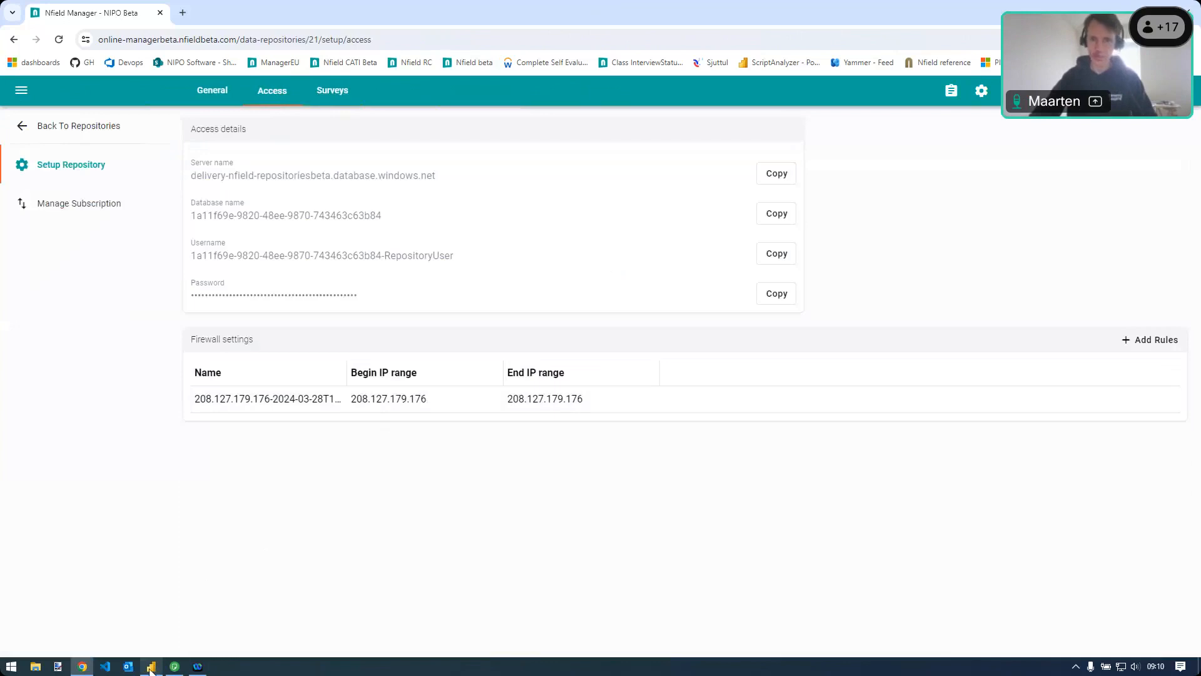
Switch to Power BI Desktop and start a data connection to an Azure SQL database
{"action": "mouse_move", "coordinate": [152, 670]}
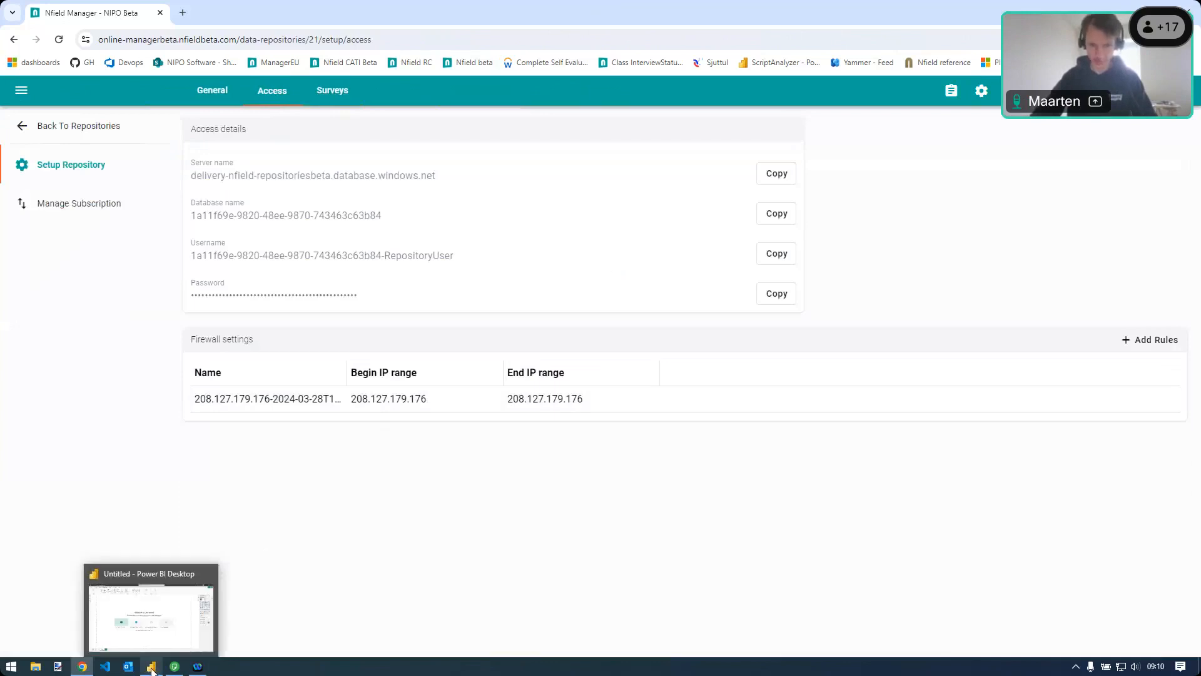
{"action": "left_click", "coordinate": [152, 667]}
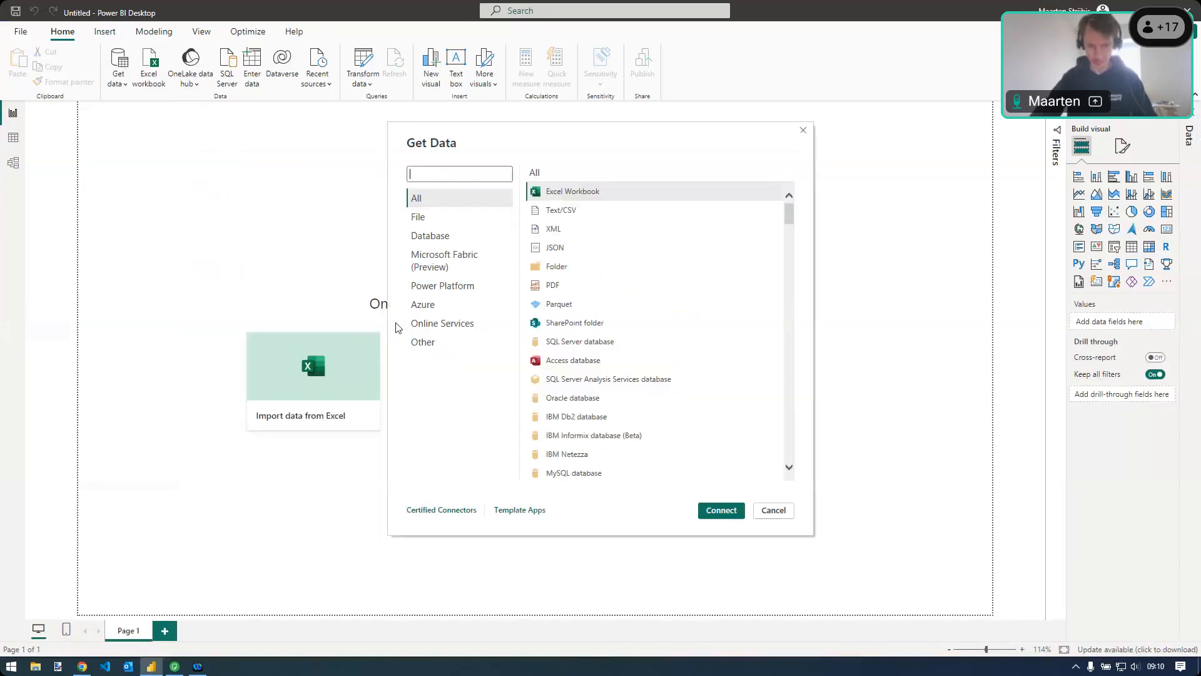
{"action": "left_click", "coordinate": [453, 306]}
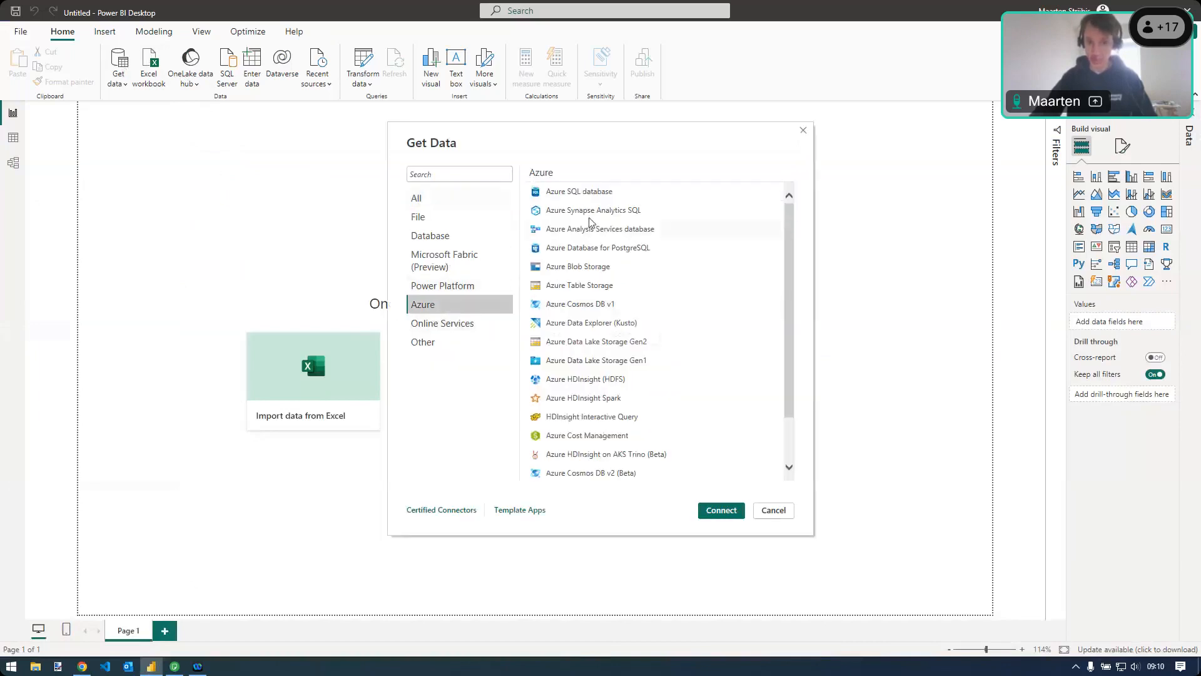
{"action": "left_click", "coordinate": [721, 510]}
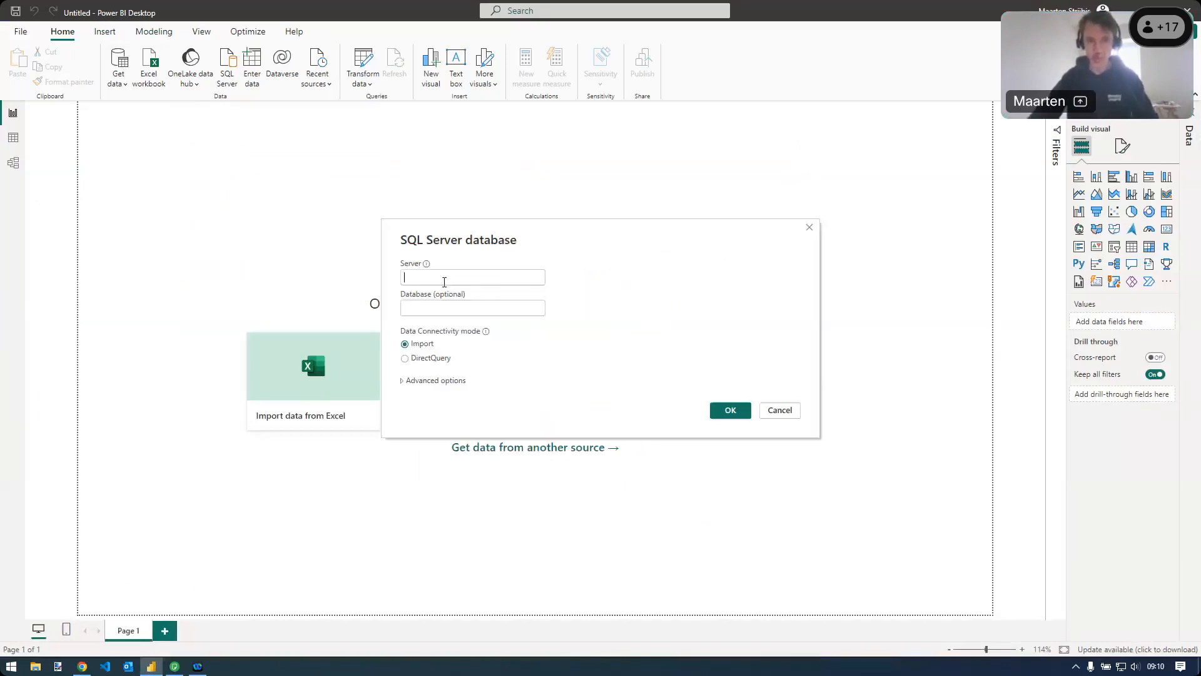
Copy the repository's server name and database name from Nfield Manager into Power BI's SQL Server connection and confirm it in Import mode
{"action": "key", "text": "alt+Tab"}
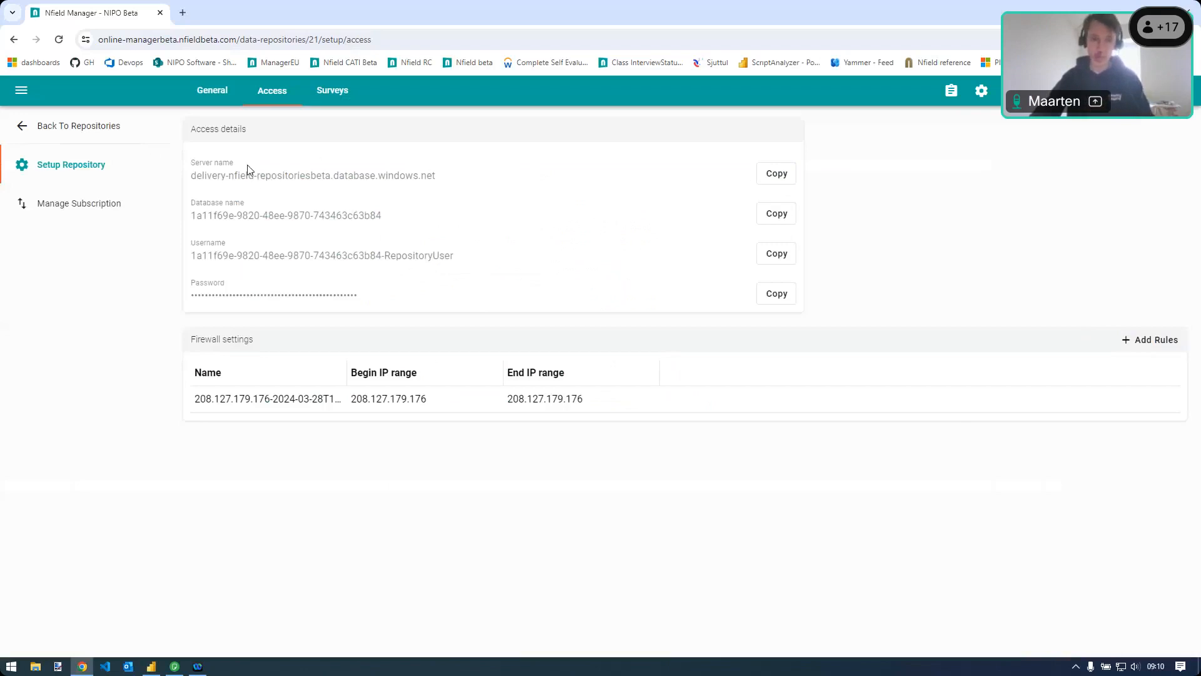
{"action": "left_click", "coordinate": [781, 179]}
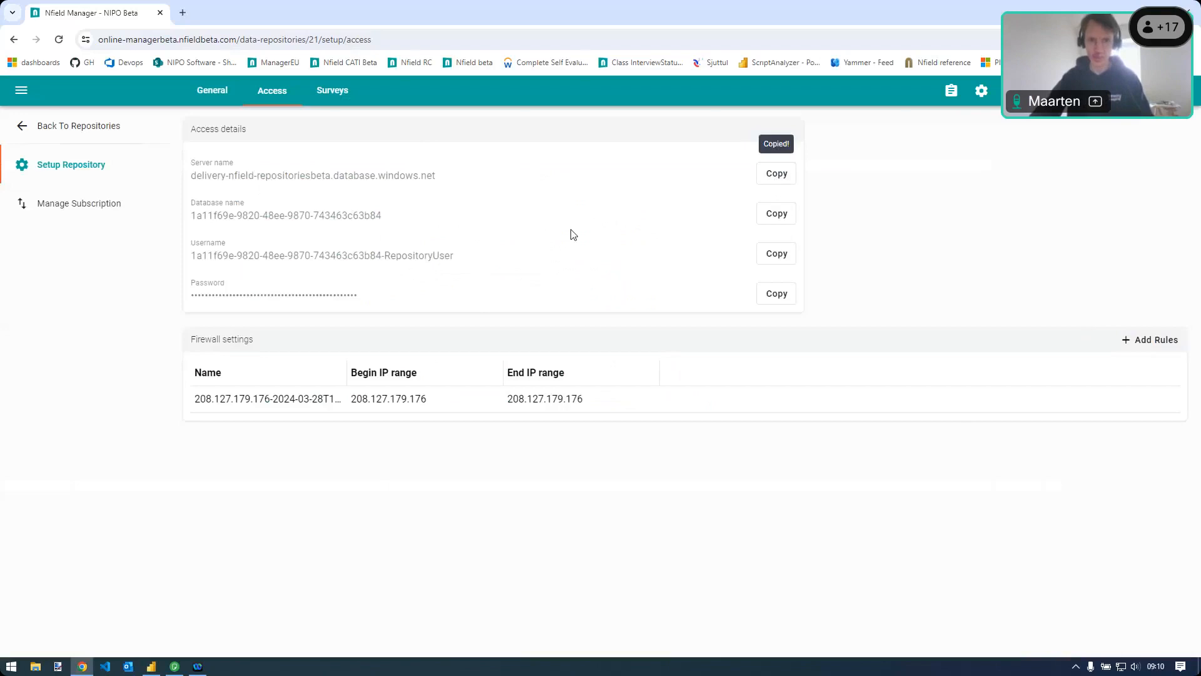
{"action": "key", "text": "alt+Tab"}
{"action": "key", "text": "ctrl+v"}
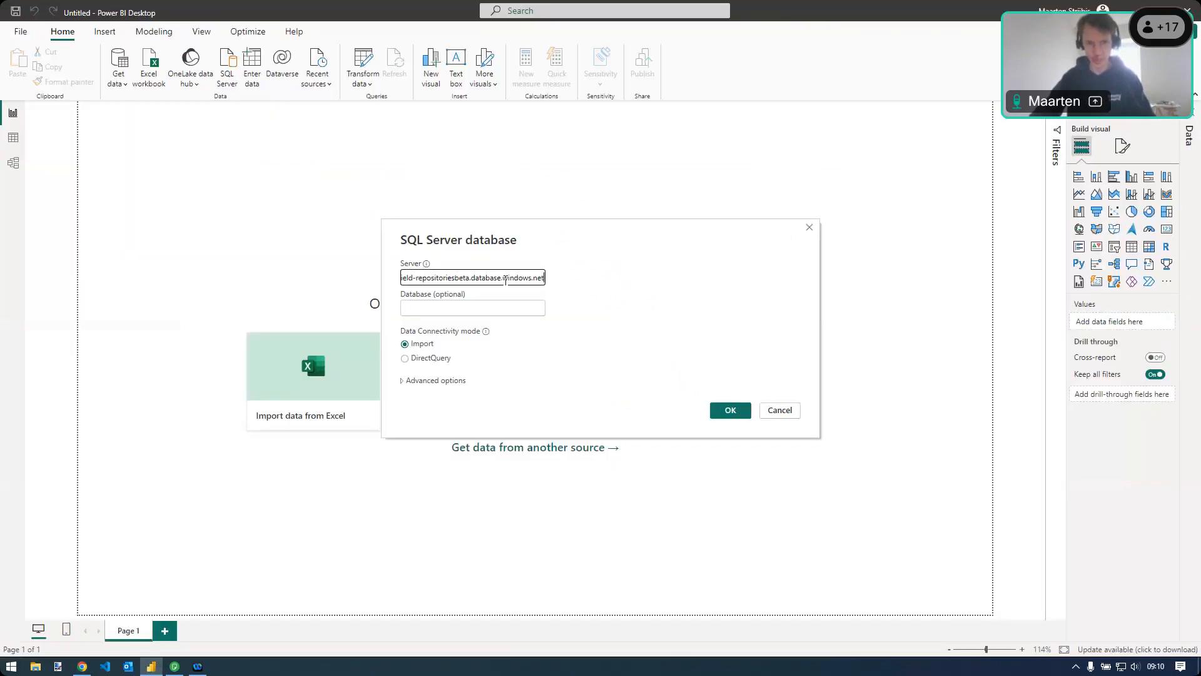
{"action": "key", "text": "alt+Tab"}
{"action": "left_click", "coordinate": [776, 216]}
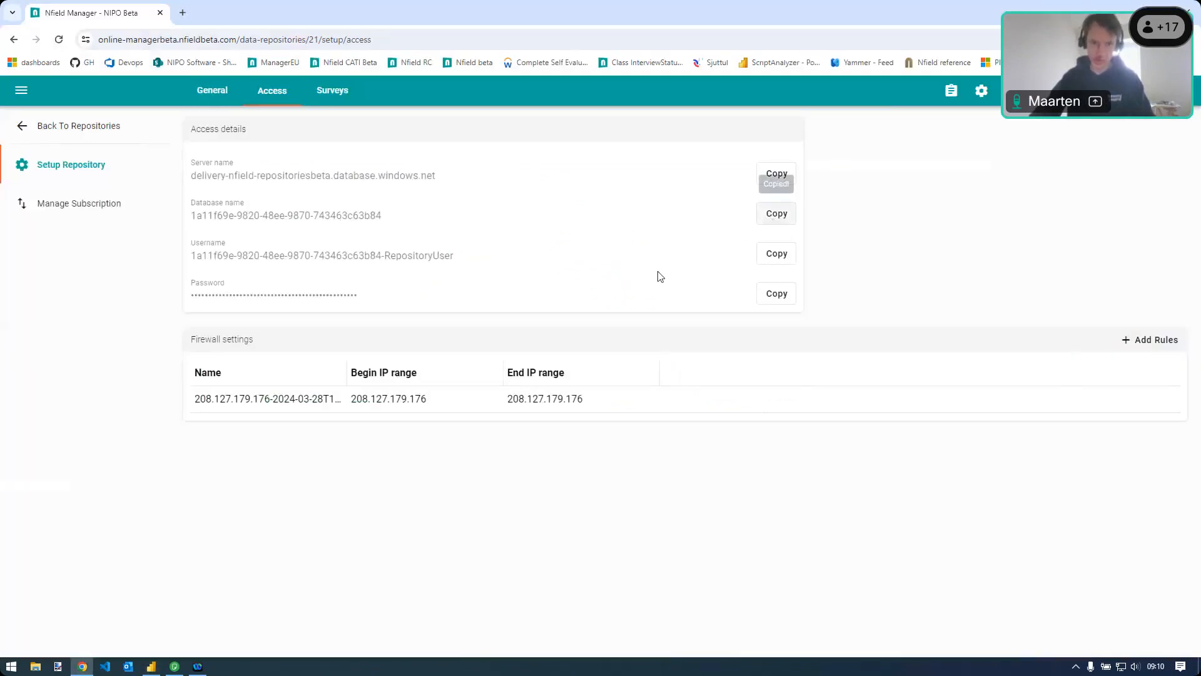
{"action": "key", "text": "alt+Tab"}
{"action": "key", "text": "Tab"}
{"action": "left_click", "coordinate": [729, 410]}
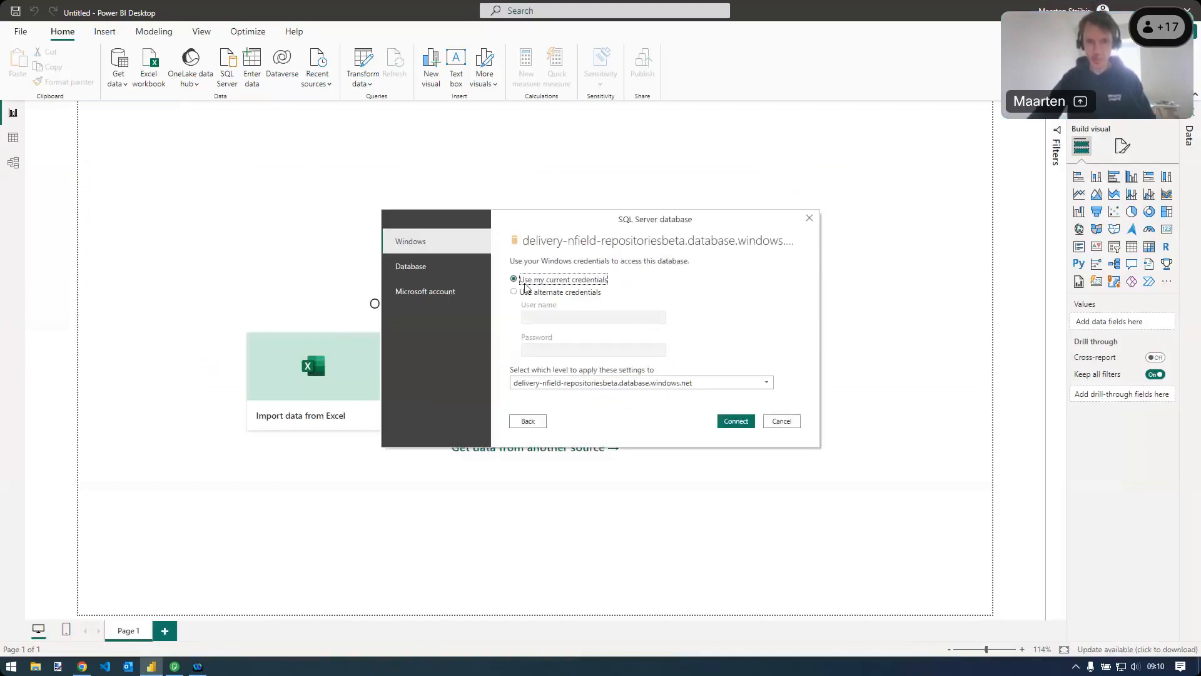
Use database authentication with the repository's username and password copied from Nfield Manager, apply the credentials at the specific database level, and connect
{"action": "left_click", "coordinate": [449, 270]}
{"action": "key", "text": "alt+Tab"}
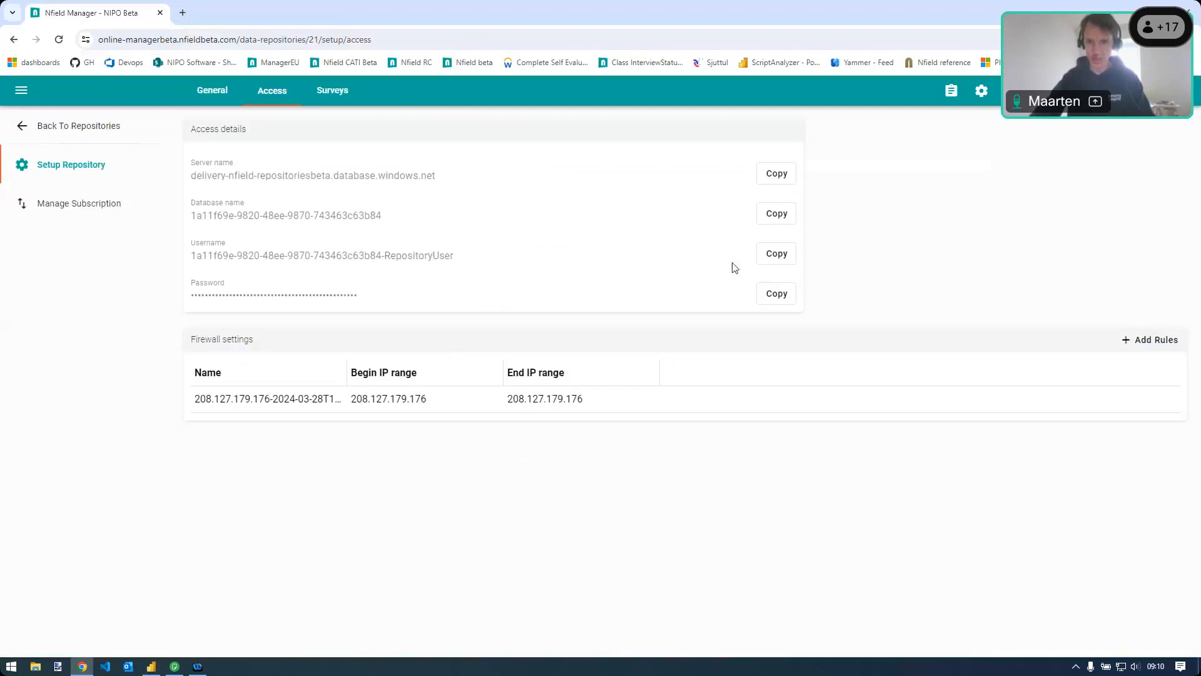
{"action": "key", "text": "alt+Tab"}
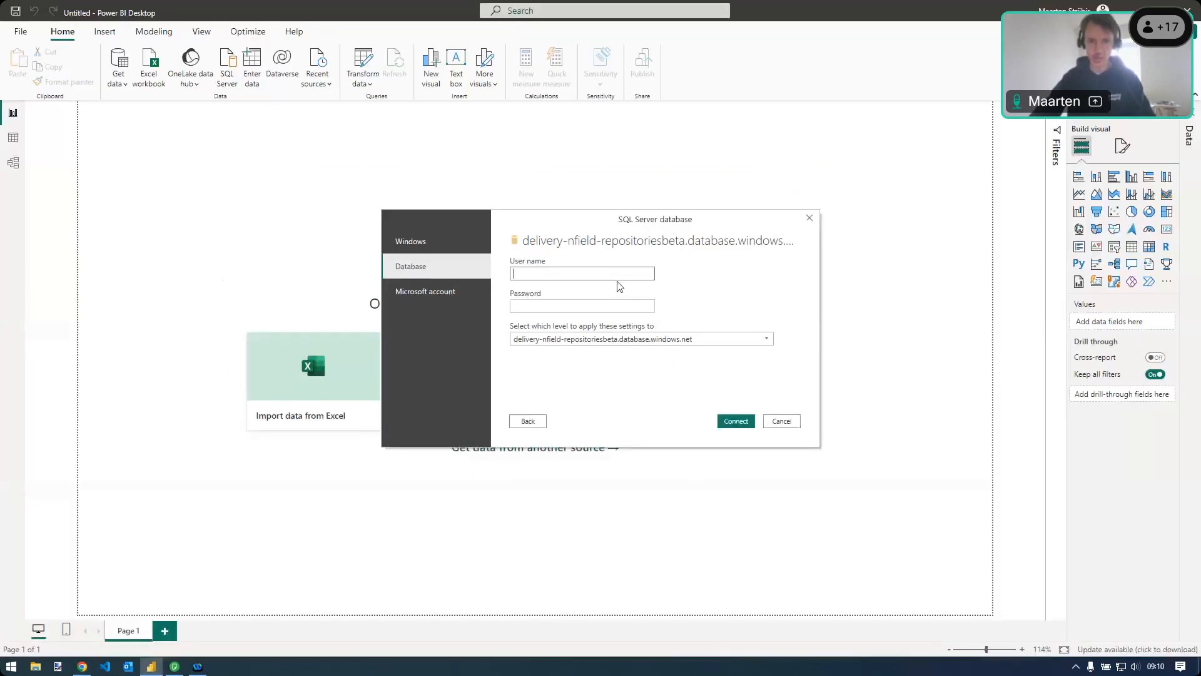
{"action": "key", "text": "alt+Tab"}
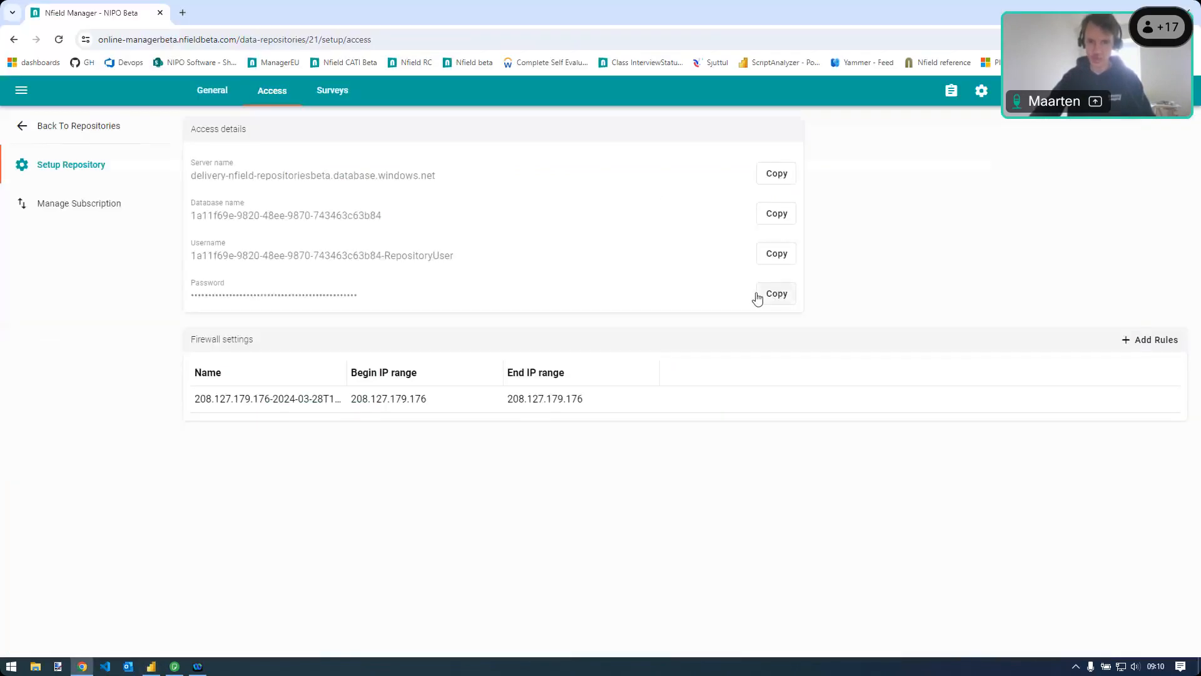
{"action": "left_click", "coordinate": [758, 299]}
{"action": "key", "text": "alt+Tab"}
{"action": "key", "text": "Tab"}
{"action": "key", "text": "ctrl+v"}
{"action": "left_click", "coordinate": [692, 339]}
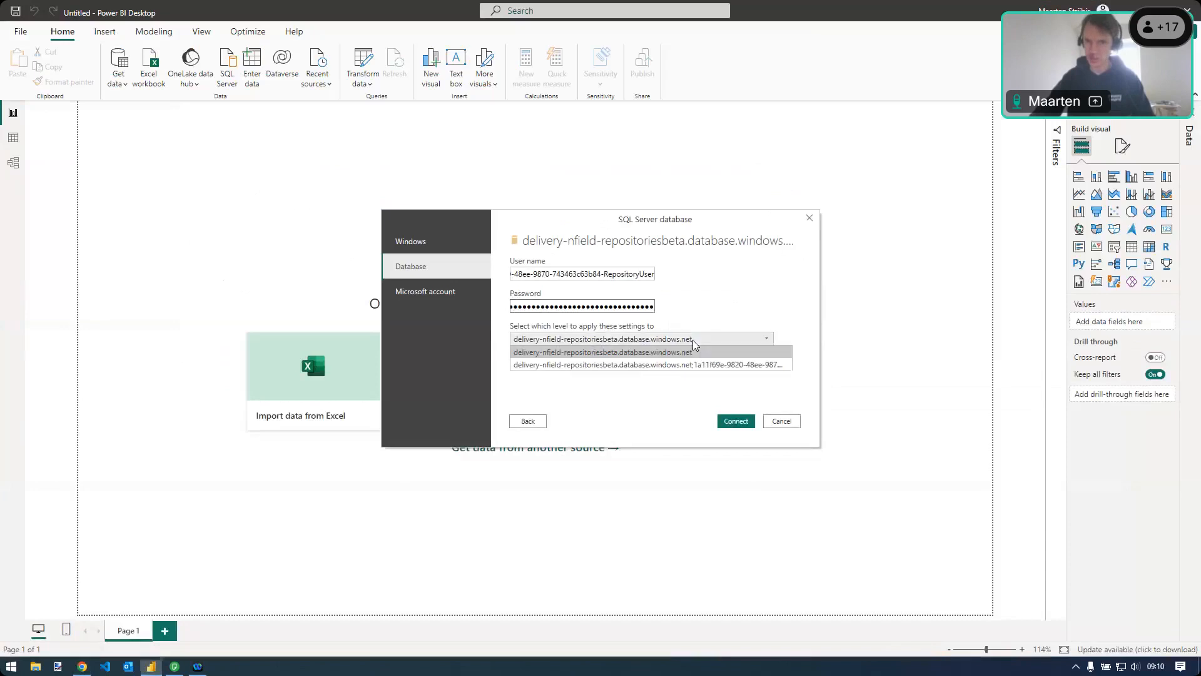
{"action": "left_click", "coordinate": [715, 365]}
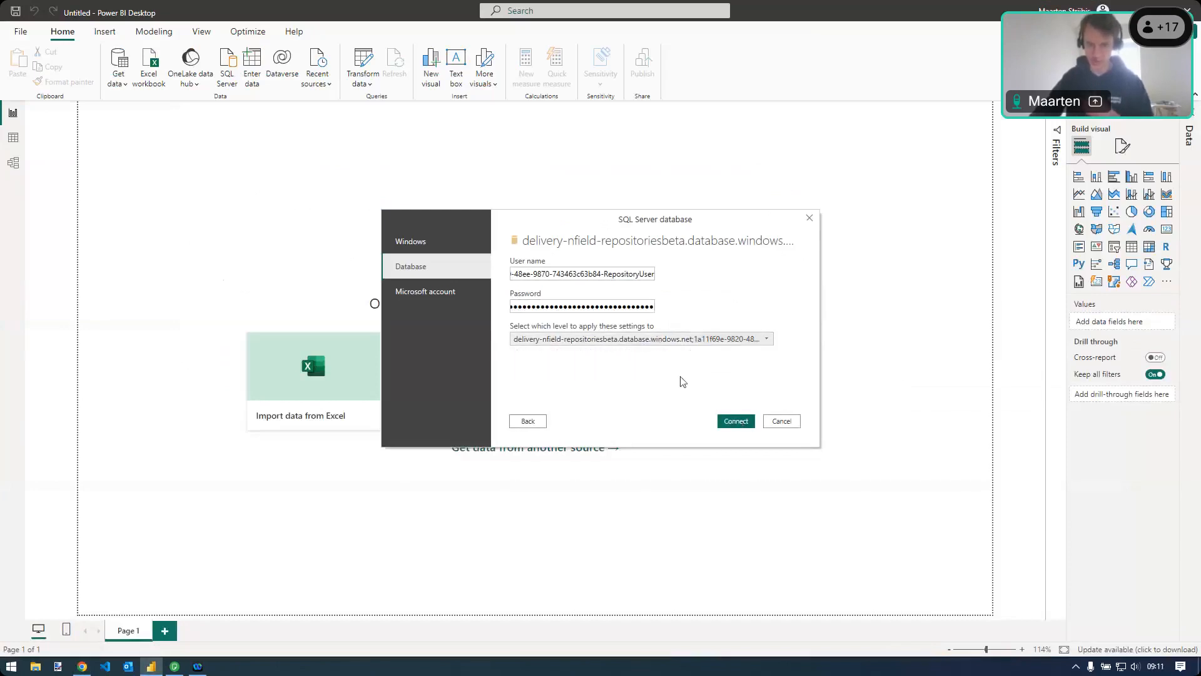
{"action": "left_click", "coordinate": [742, 422]}
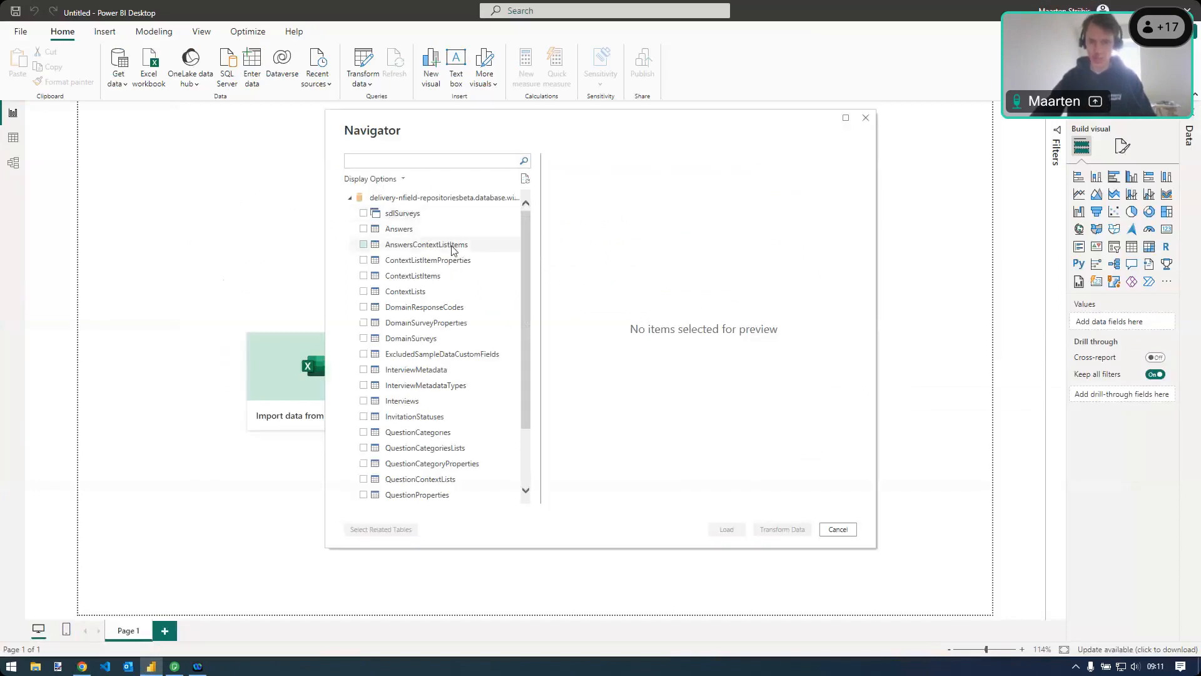
Select the Answers, Interviews and SampleDataCustomFields tables from the repository database and load them into the report
{"action": "scroll", "coordinate": [460, 294], "scroll_direction": "down", "scroll_amount": 2}
{"action": "scroll", "coordinate": [460, 366], "scroll_direction": "up", "scroll_amount": 2}
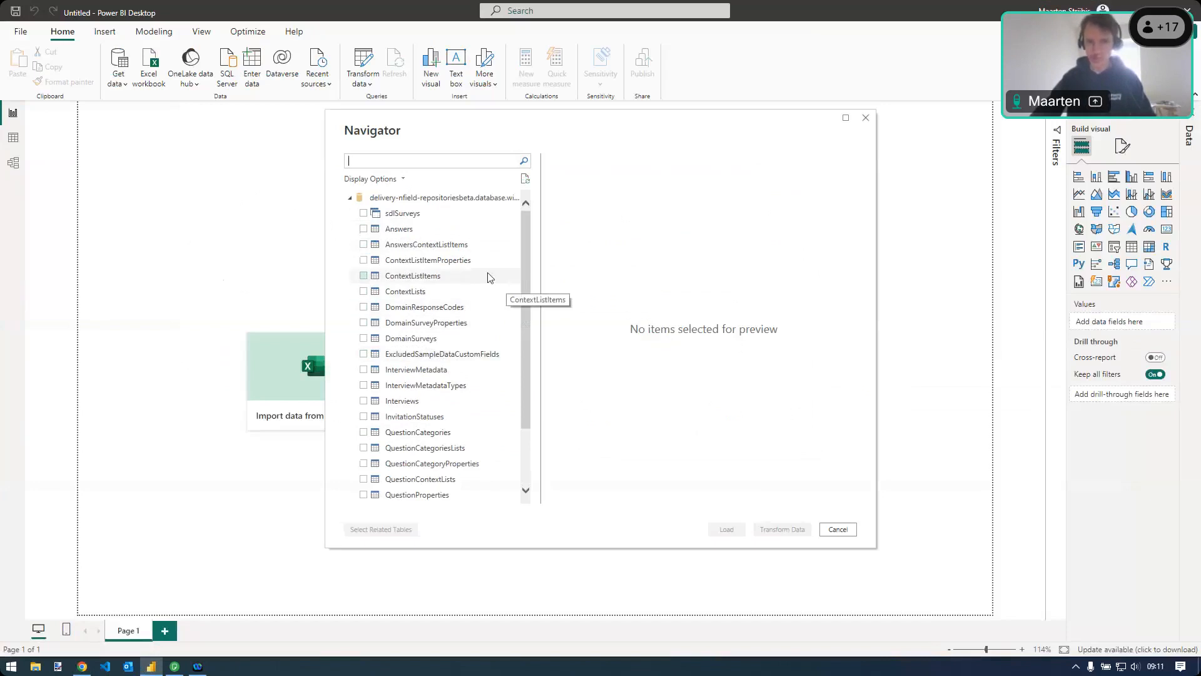
{"action": "left_click", "coordinate": [364, 230]}
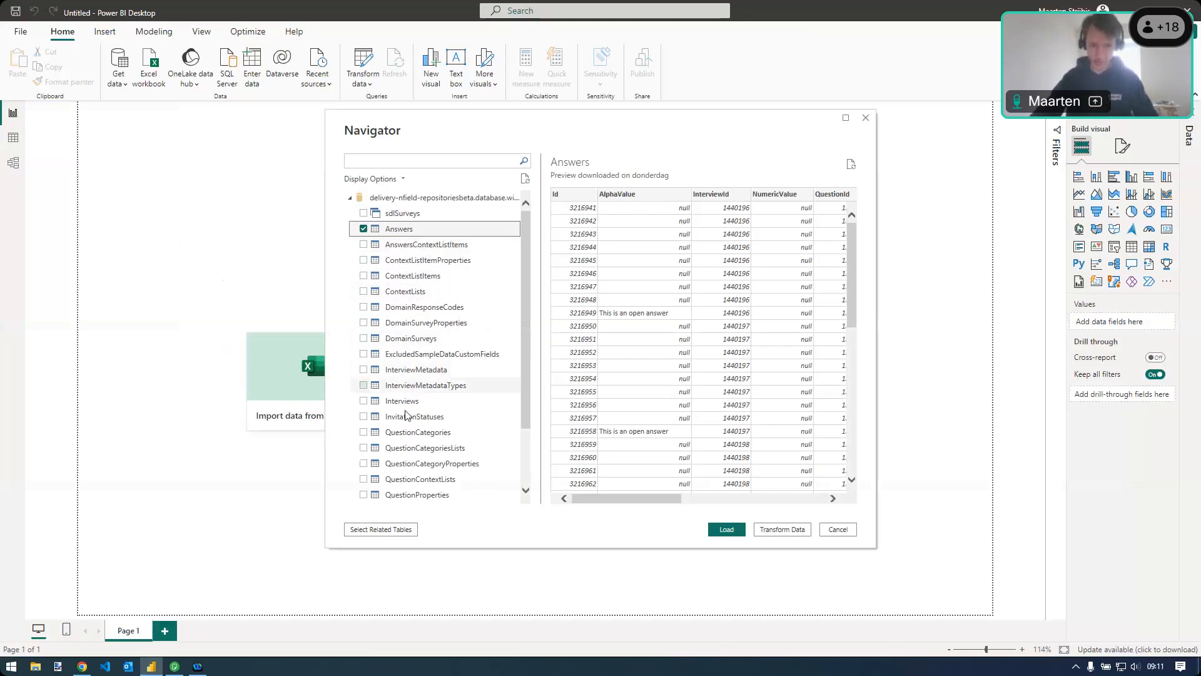
{"action": "left_click", "coordinate": [364, 401]}
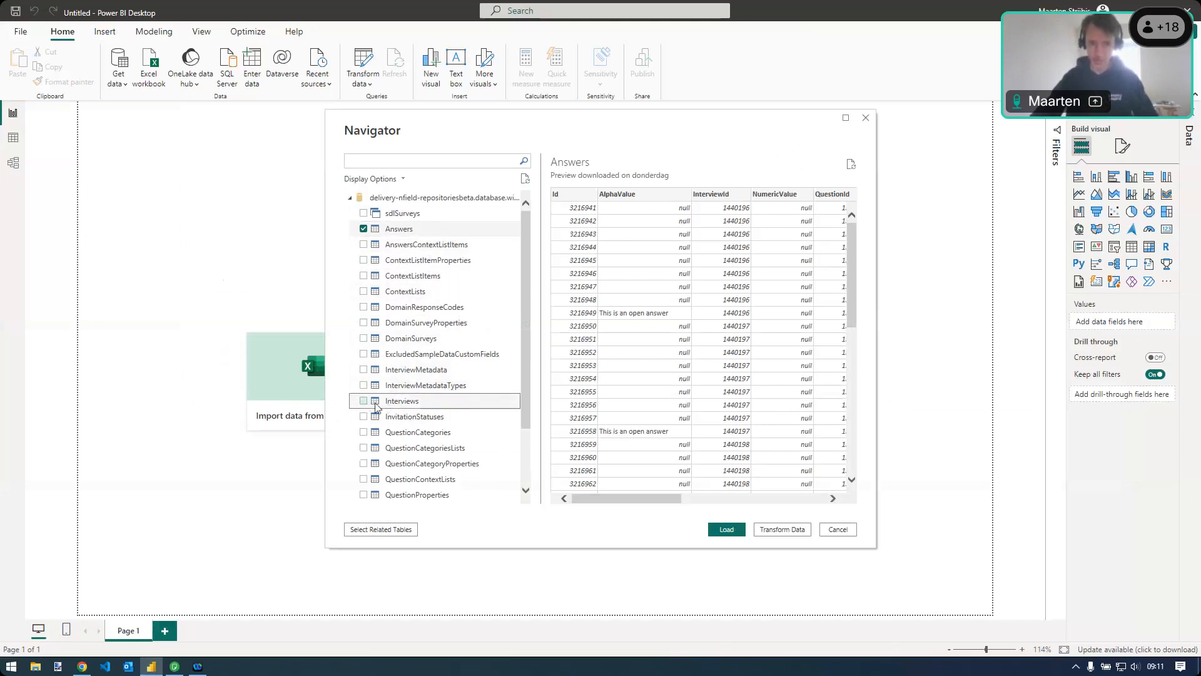
{"action": "scroll", "coordinate": [430, 406], "scroll_direction": "down", "scroll_amount": 3}
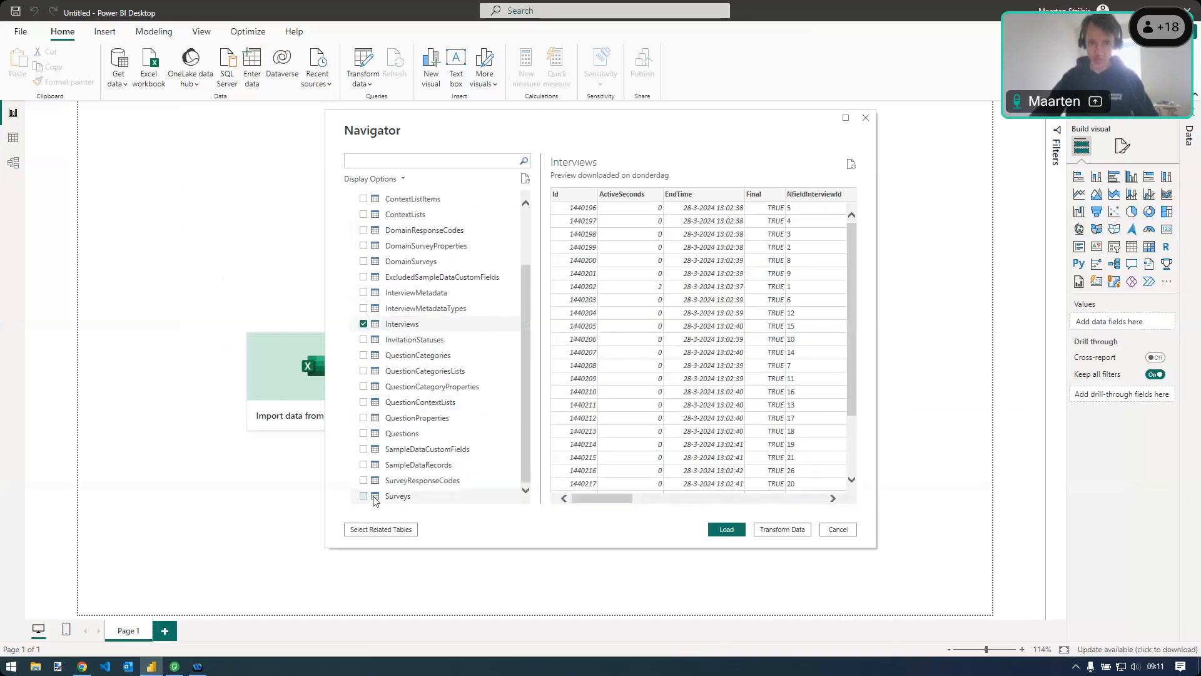
{"action": "left_click", "coordinate": [364, 449]}
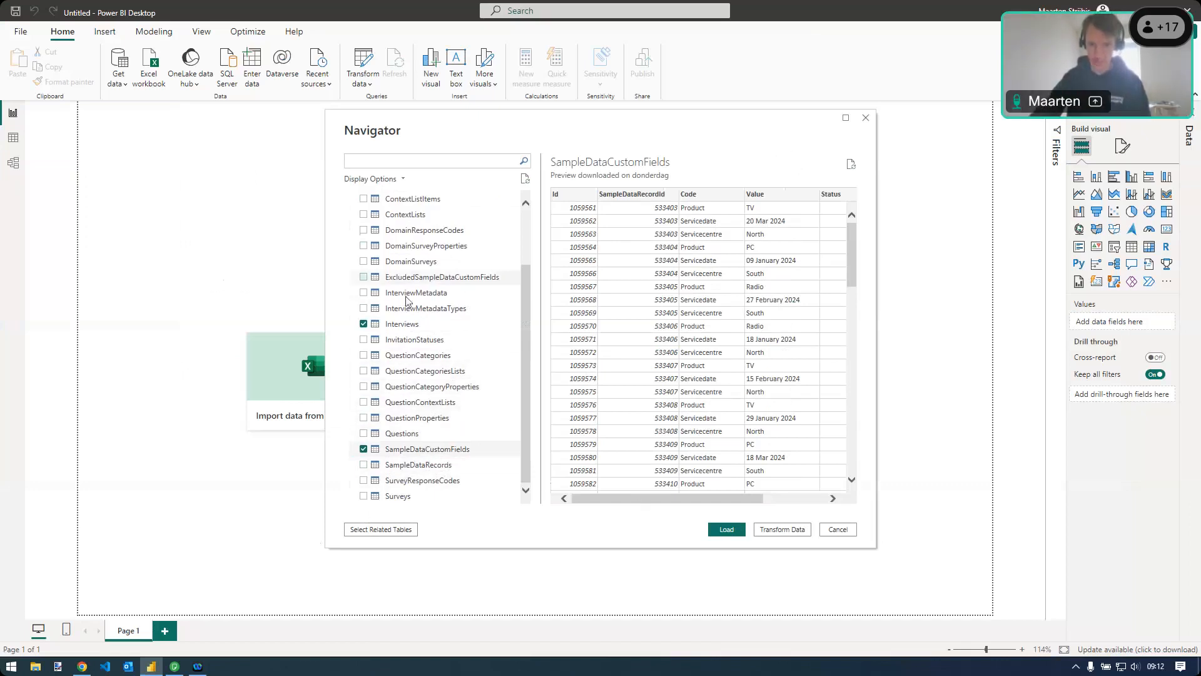
{"action": "scroll", "coordinate": [420, 246], "scroll_direction": "up", "scroll_amount": 3}
{"action": "scroll", "coordinate": [438, 263], "scroll_direction": "down", "scroll_amount": 2}
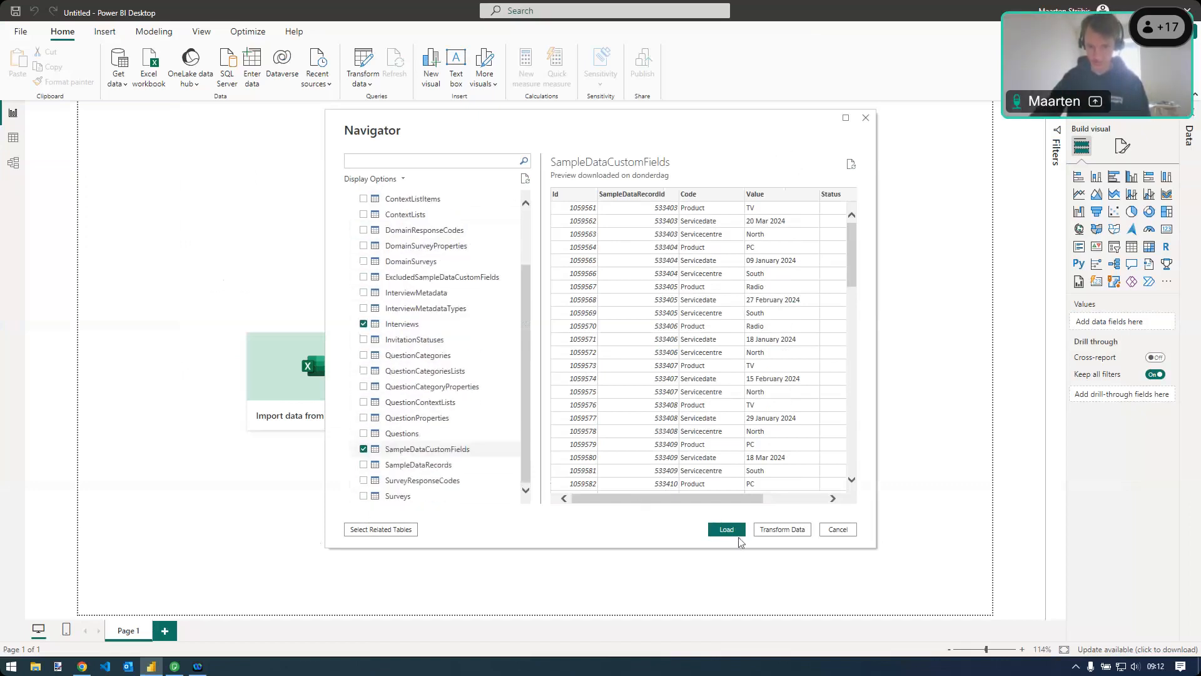
{"action": "left_click", "coordinate": [726, 530]}
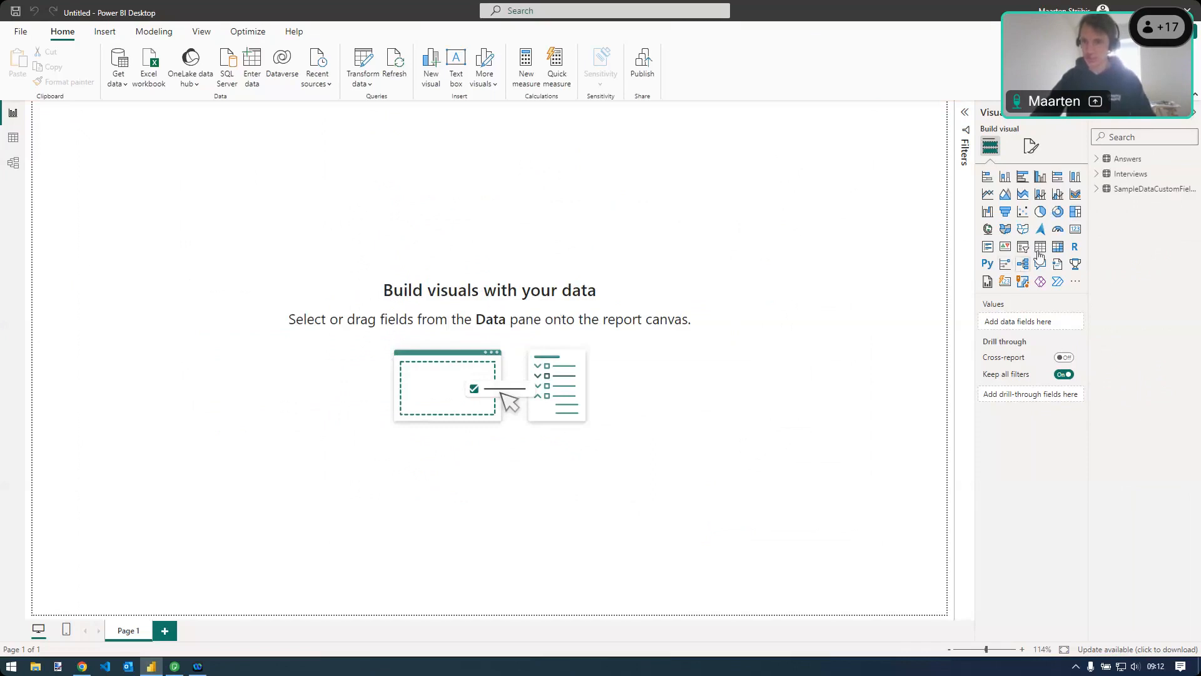
Add a card visual that counts the Id field of the Interviews table and reduce its height slightly
{"action": "left_click", "coordinate": [1075, 229]}
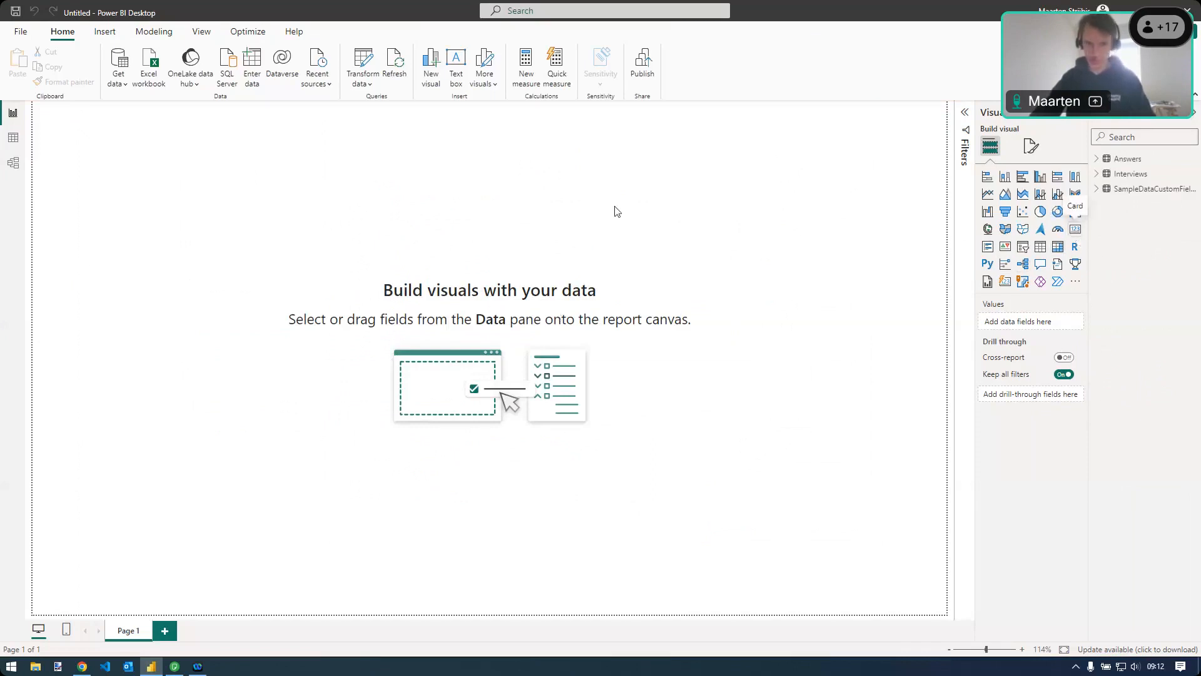
{"action": "left_click", "coordinate": [1097, 175]}
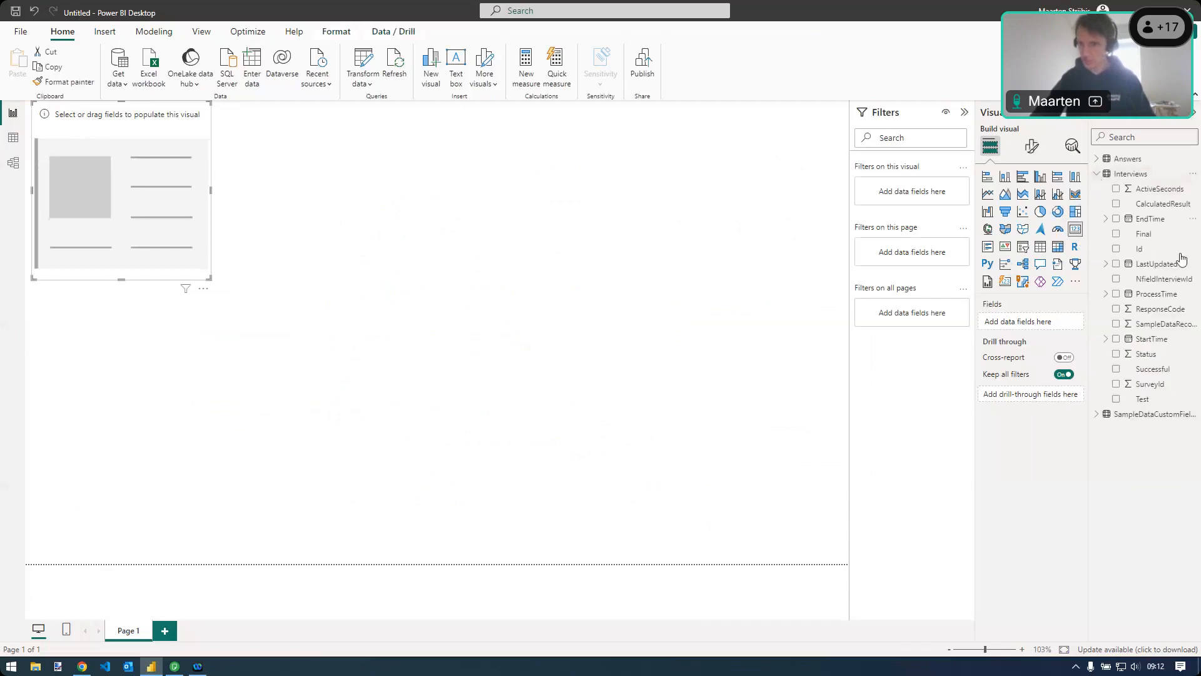
{"action": "left_click", "coordinate": [1149, 251]}
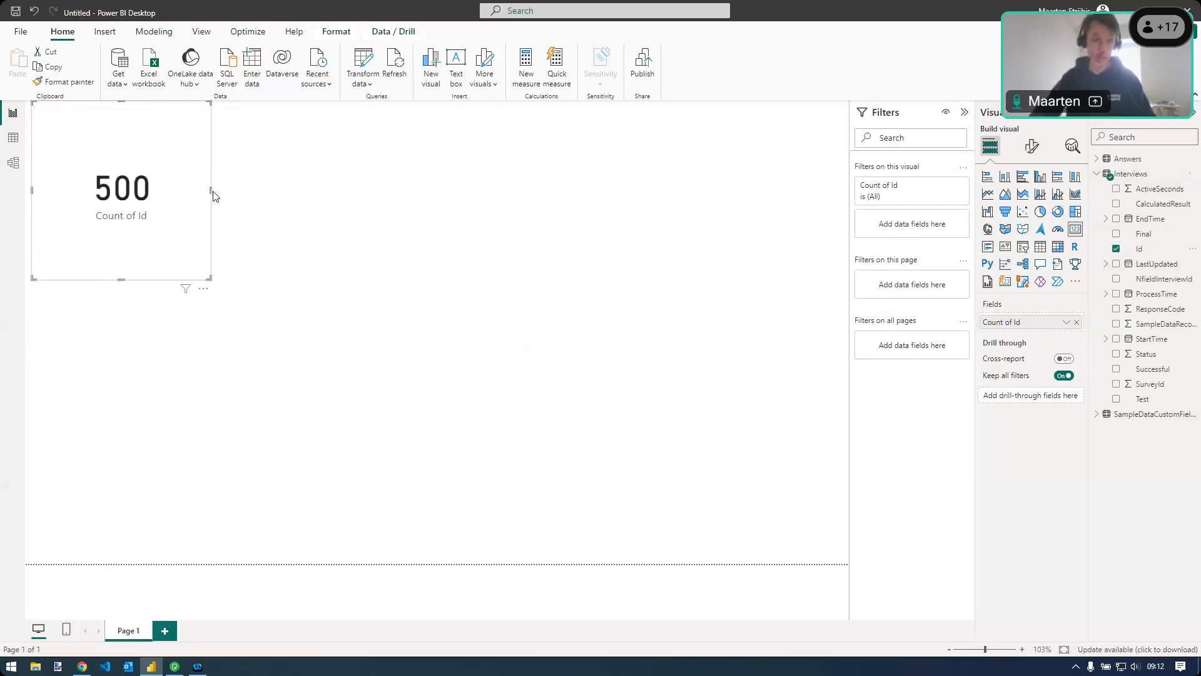
{"action": "left_click_drag", "start_coordinate": [121, 280], "coordinate": [123, 255]}
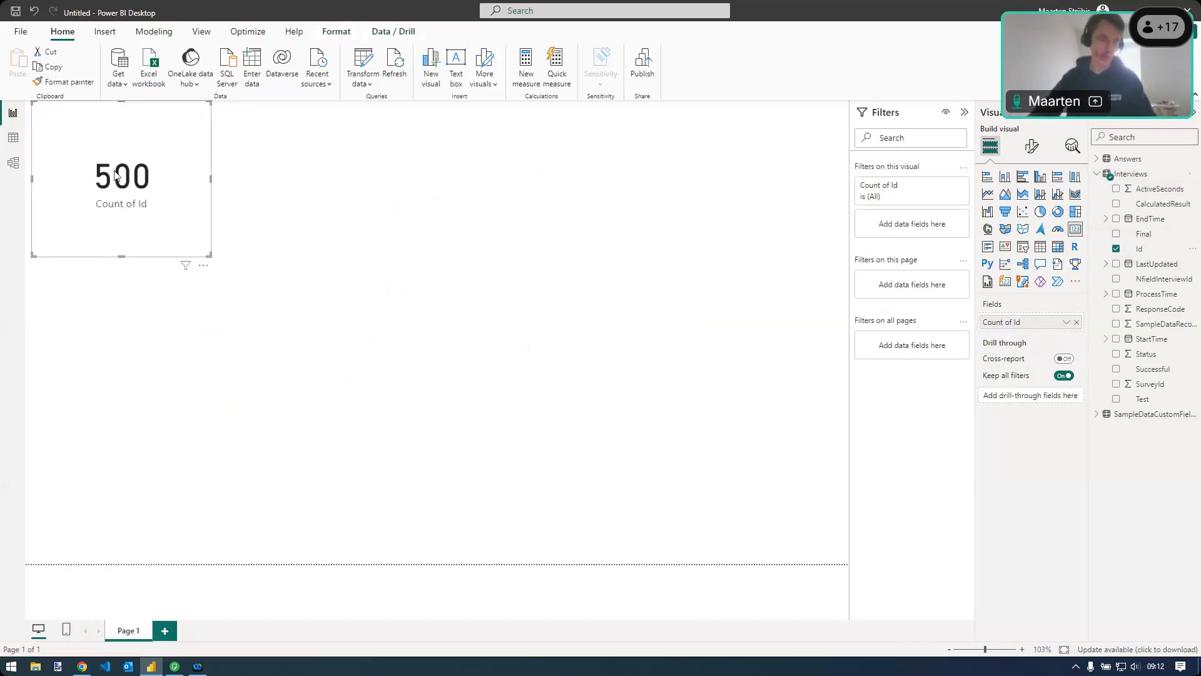
Rename the card's Count of Id field to Interviews
{"action": "double_click", "coordinate": [1014, 322]}
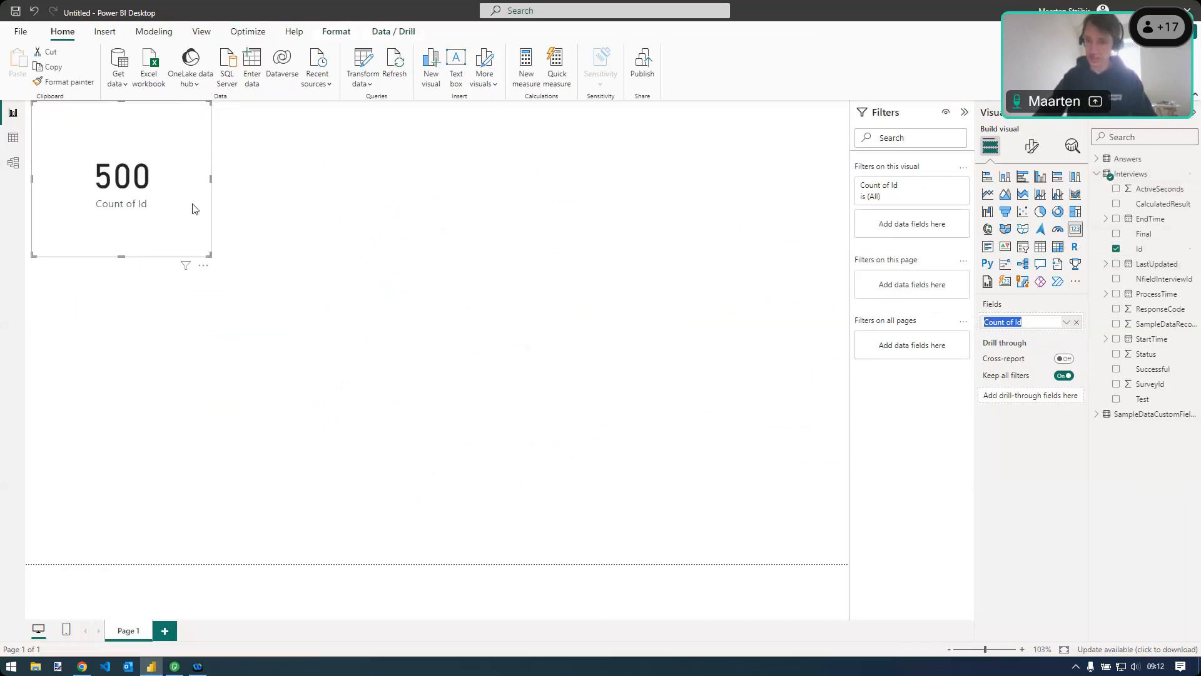
{"action": "key", "text": "BackSpace"}
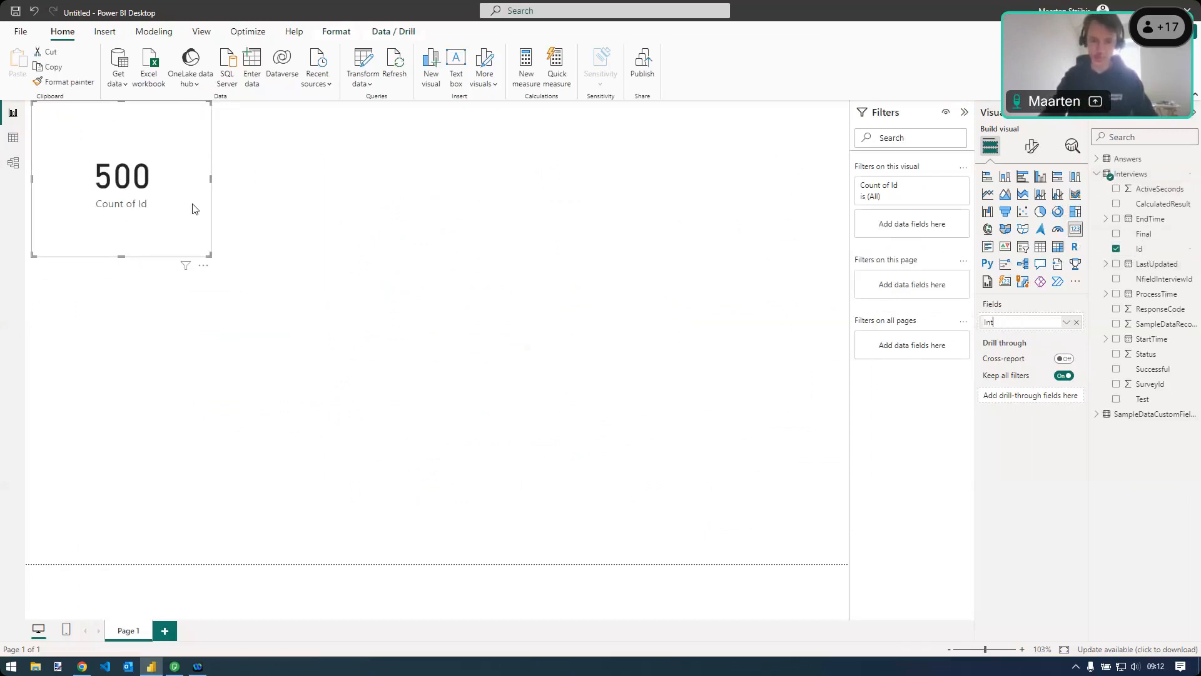
{"action": "type", "text": "Interviews"}
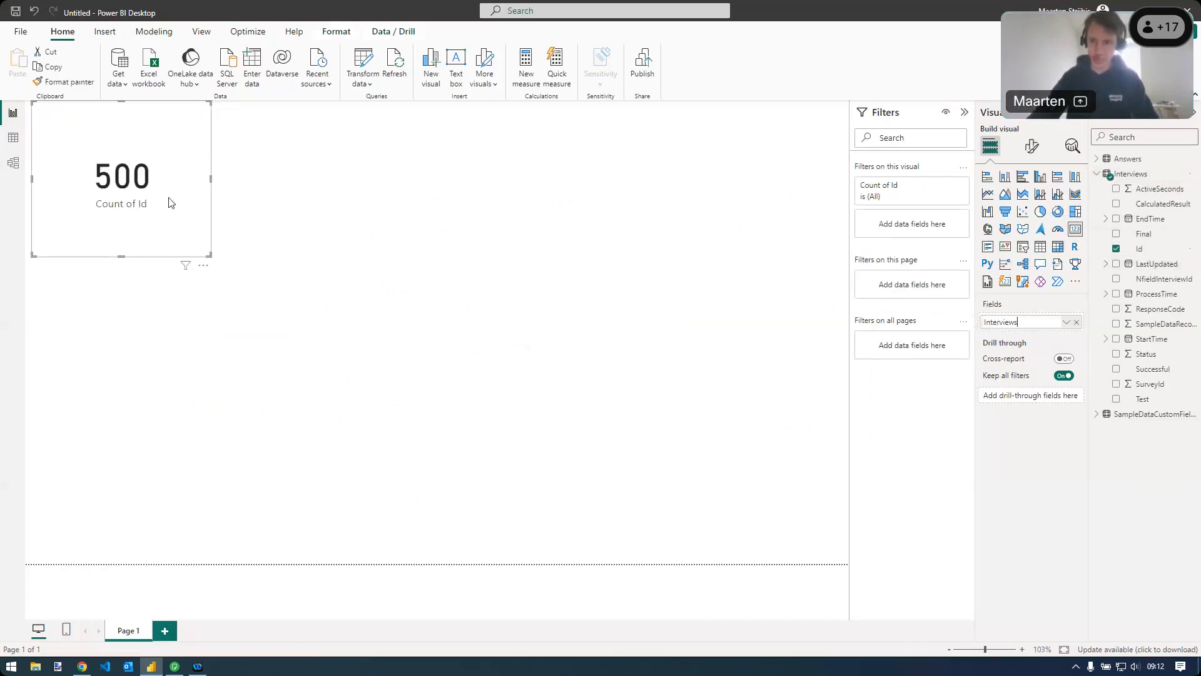
{"action": "left_click", "coordinate": [259, 234]}
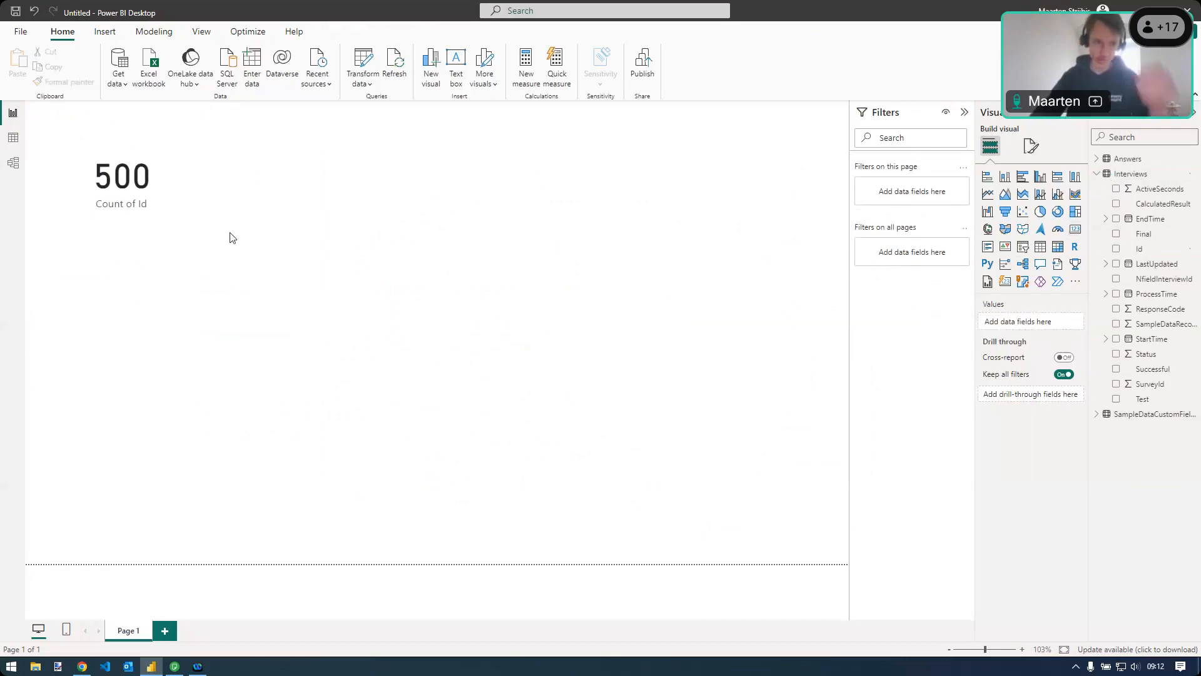
Set the display name of the card's Id count to Interviews and deselect the card
{"action": "left_click", "coordinate": [154, 219]}
{"action": "double_click", "coordinate": [1013, 322]}
{"action": "type", "text": "Interview"}
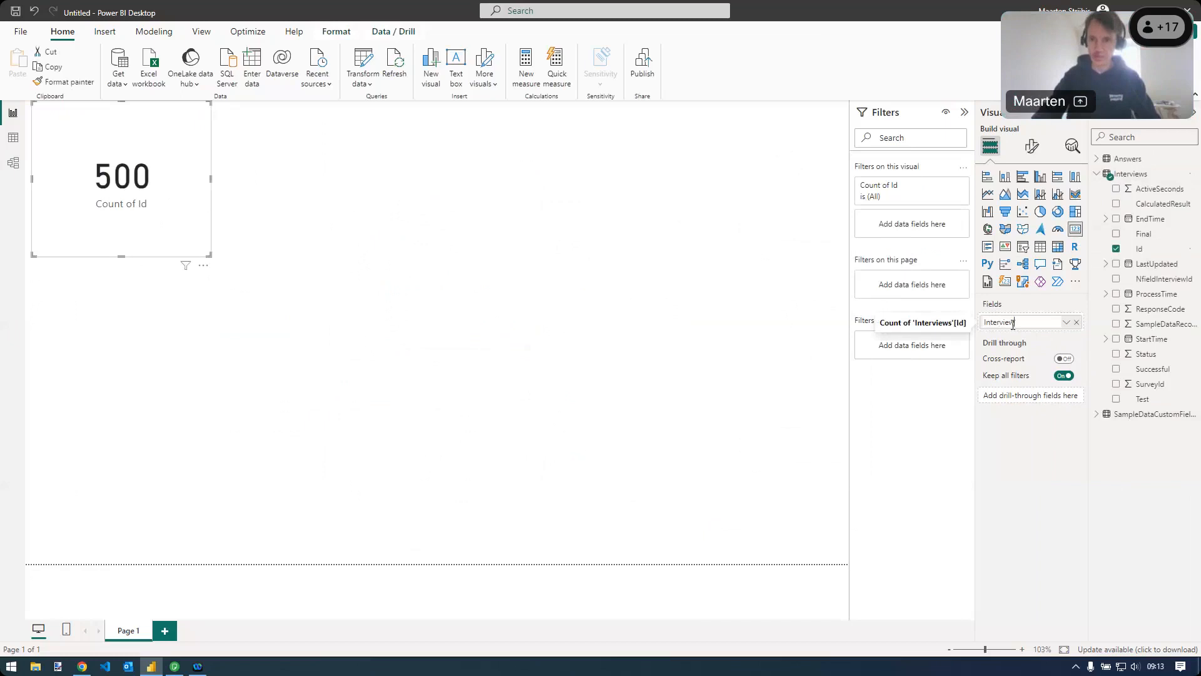
{"action": "key", "text": "Return"}
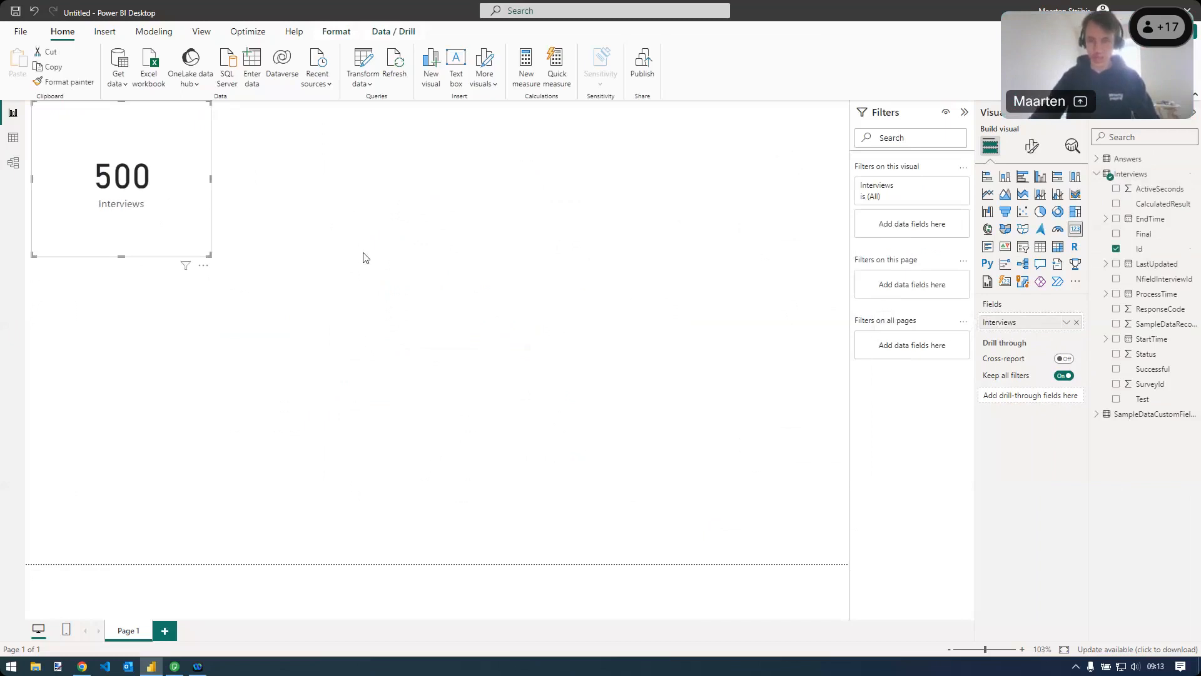
{"action": "left_click", "coordinate": [366, 257]}
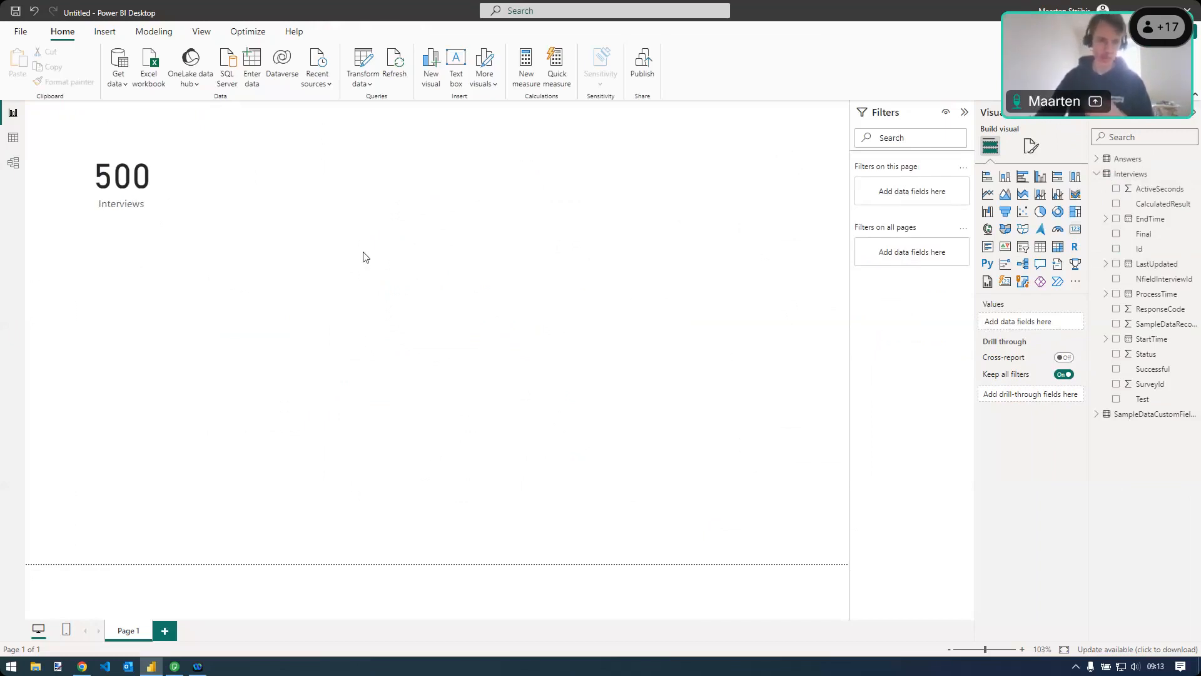
Open the query editor and expand the Answers table's QuestionCategories column into only its Code and Value fields
{"action": "left_click", "coordinate": [364, 62]}
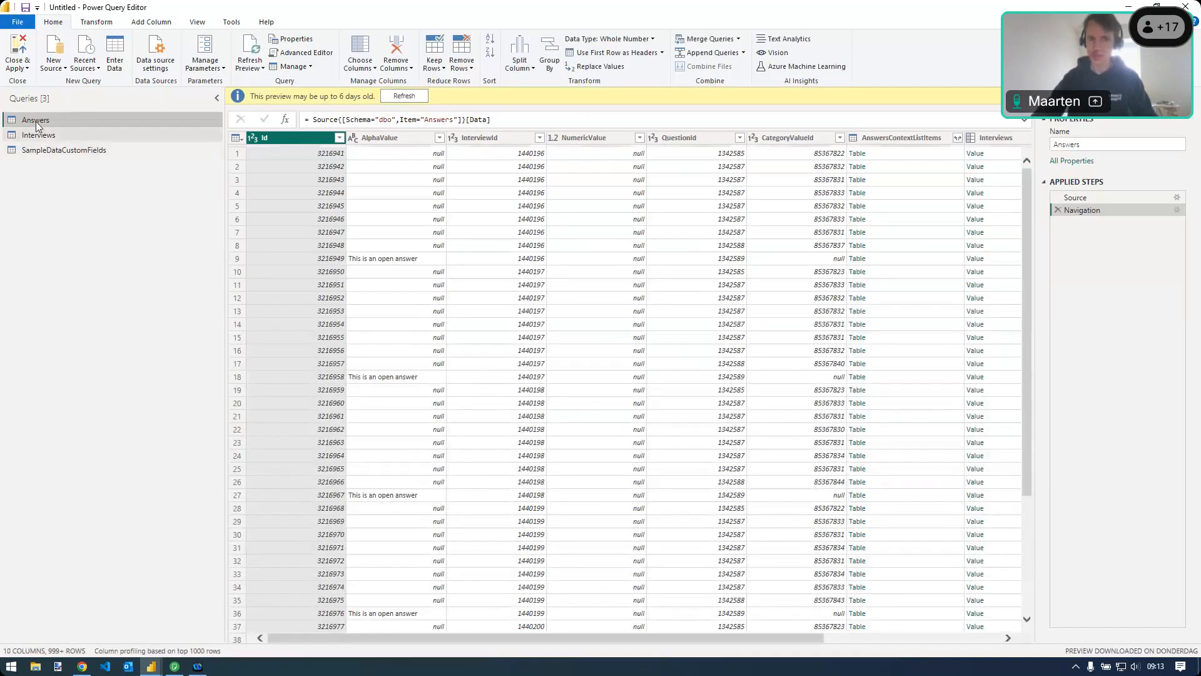
{"action": "left_click", "coordinate": [389, 139]}
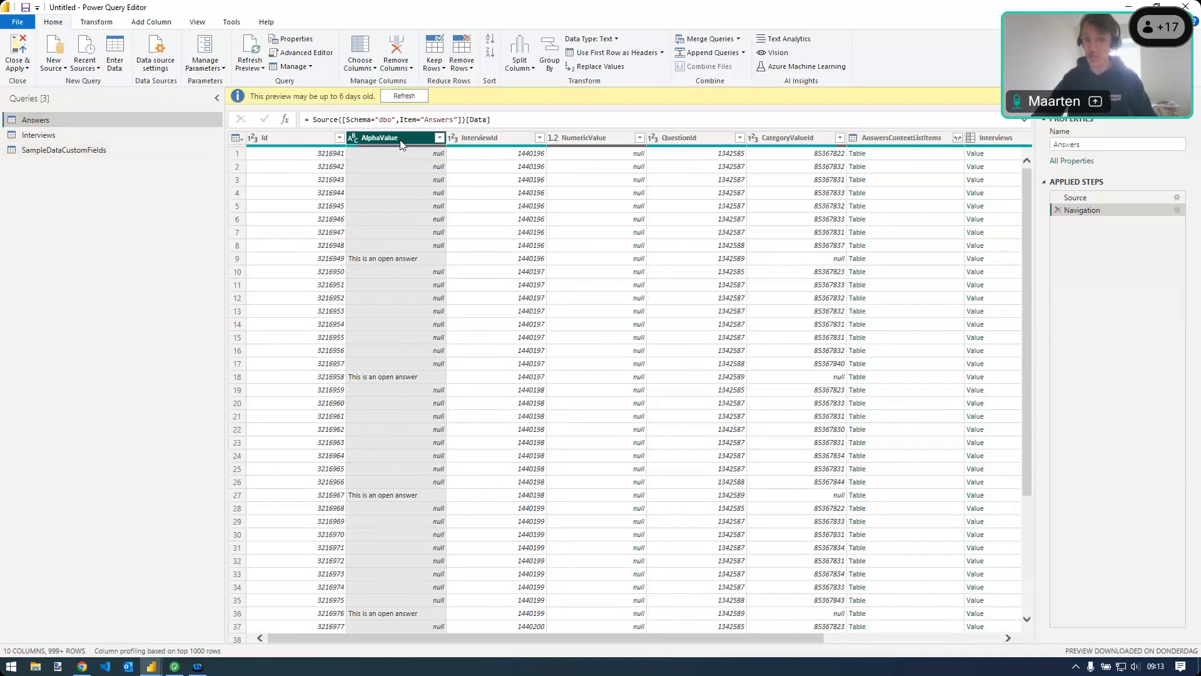
{"action": "left_click", "coordinate": [604, 140]}
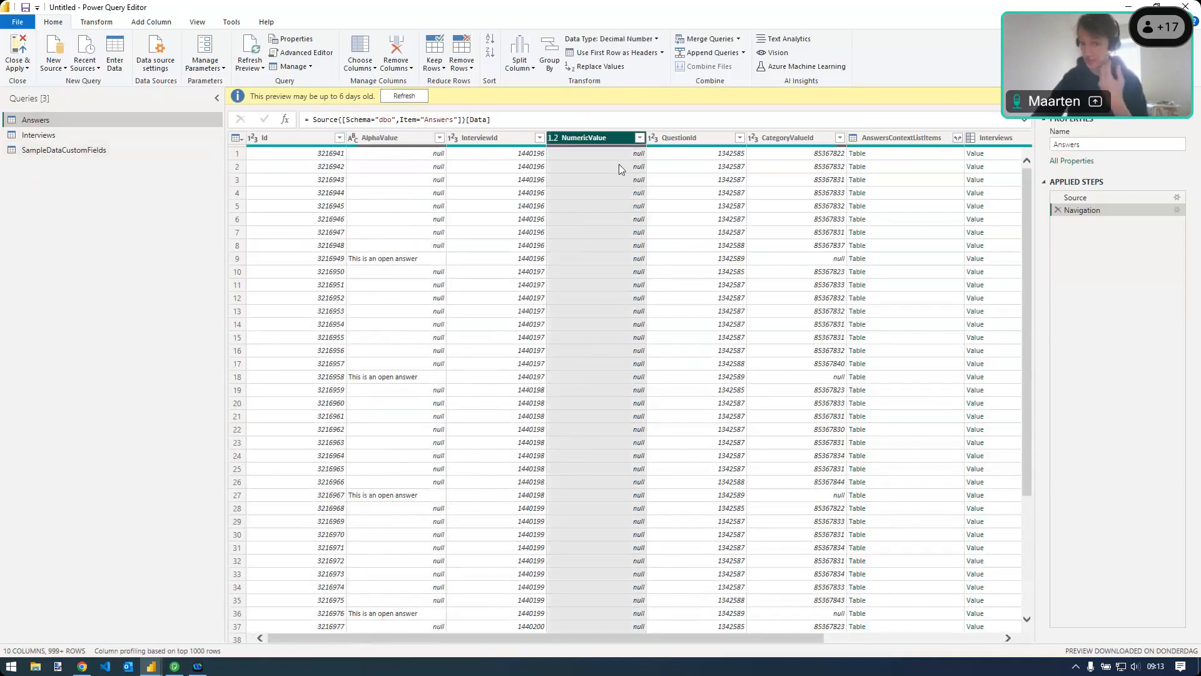
{"action": "left_click_drag", "start_coordinate": [605, 638], "coordinate": [798, 645]}
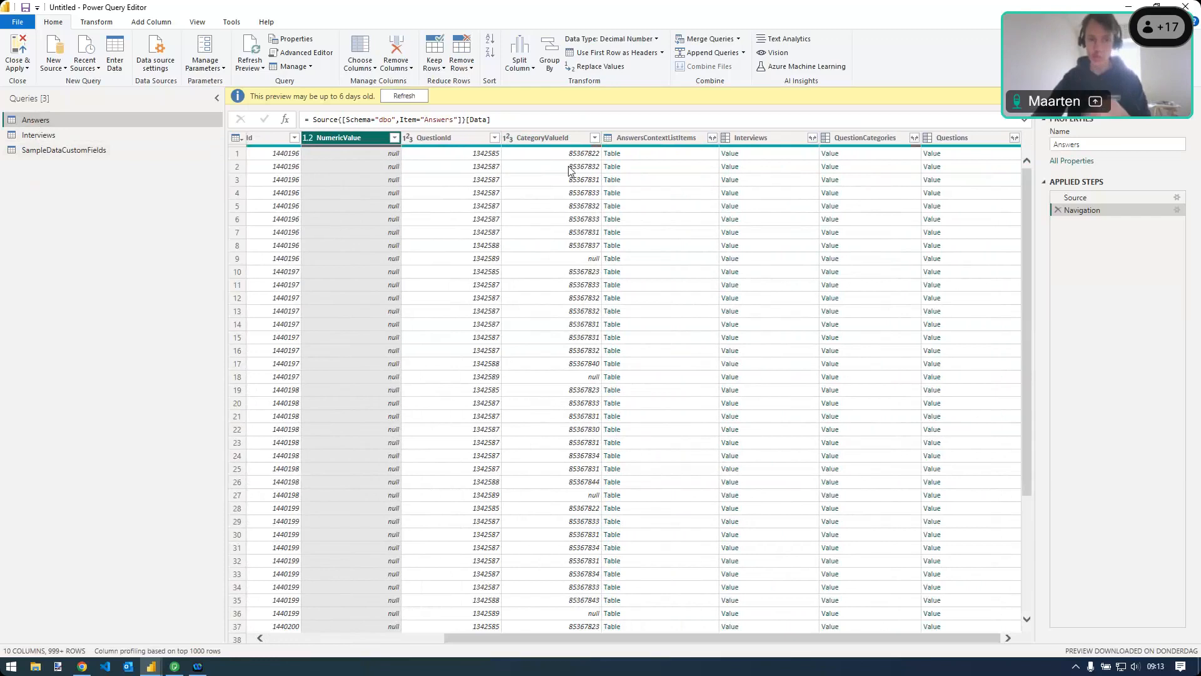
{"action": "left_click", "coordinate": [882, 142]}
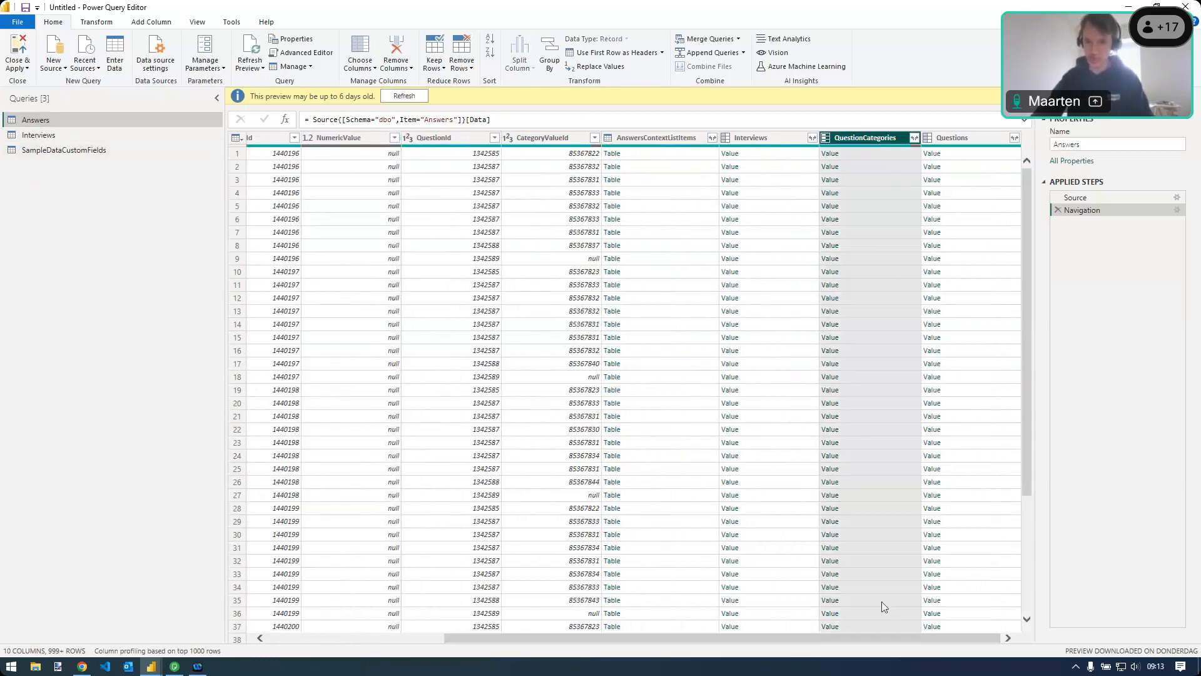
{"action": "left_click", "coordinate": [915, 139]}
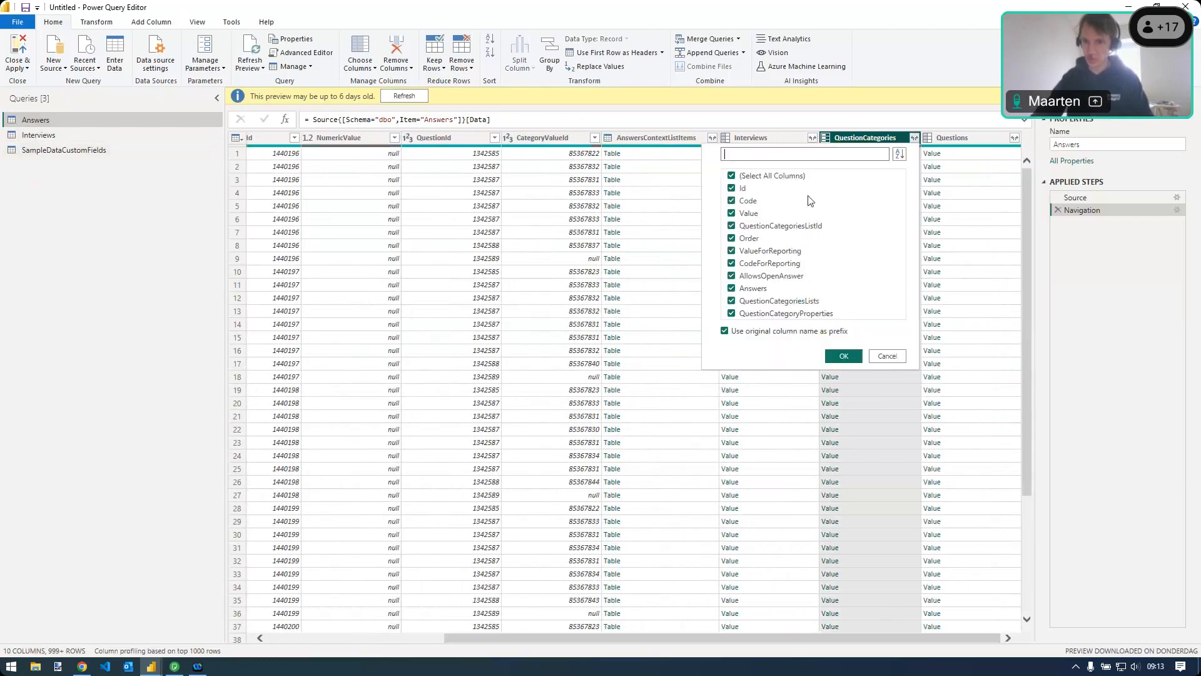
{"action": "left_click", "coordinate": [732, 176]}
{"action": "left_click", "coordinate": [732, 202]}
{"action": "left_click", "coordinate": [732, 214]}
{"action": "left_click", "coordinate": [844, 357]}
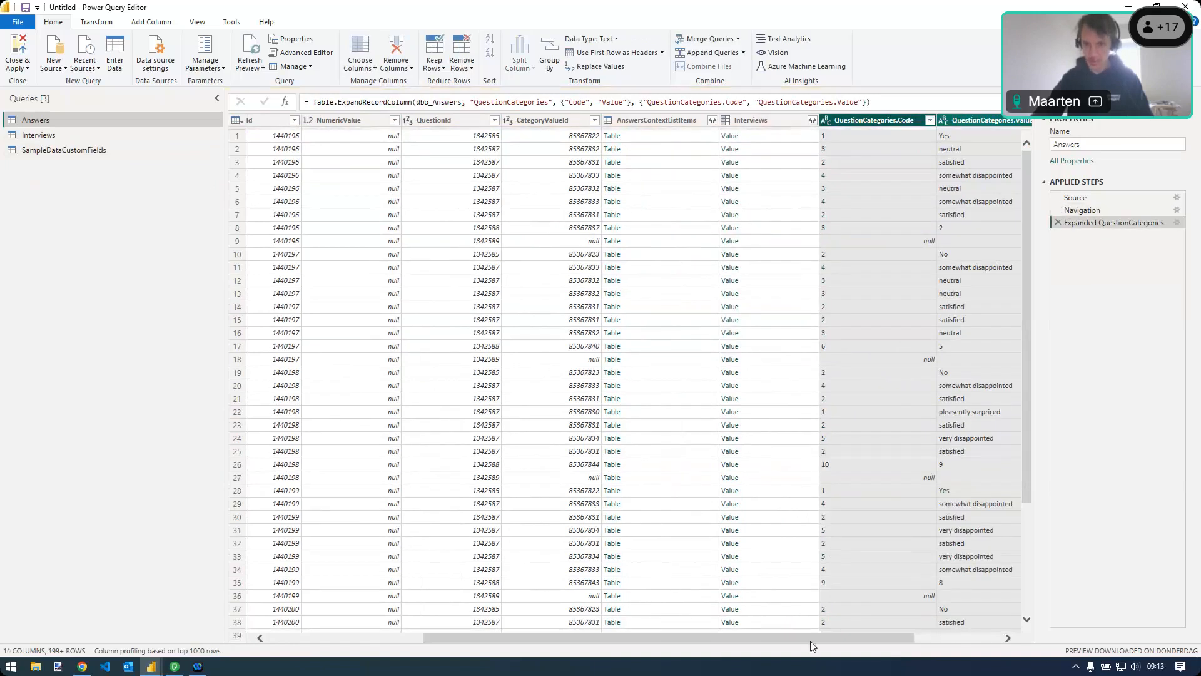
Rename the QuestionCategories.Value column to Answer Label and the QuestionCategories.Code column to Answer code
{"action": "left_click_drag", "start_coordinate": [850, 637], "coordinate": [946, 643]}
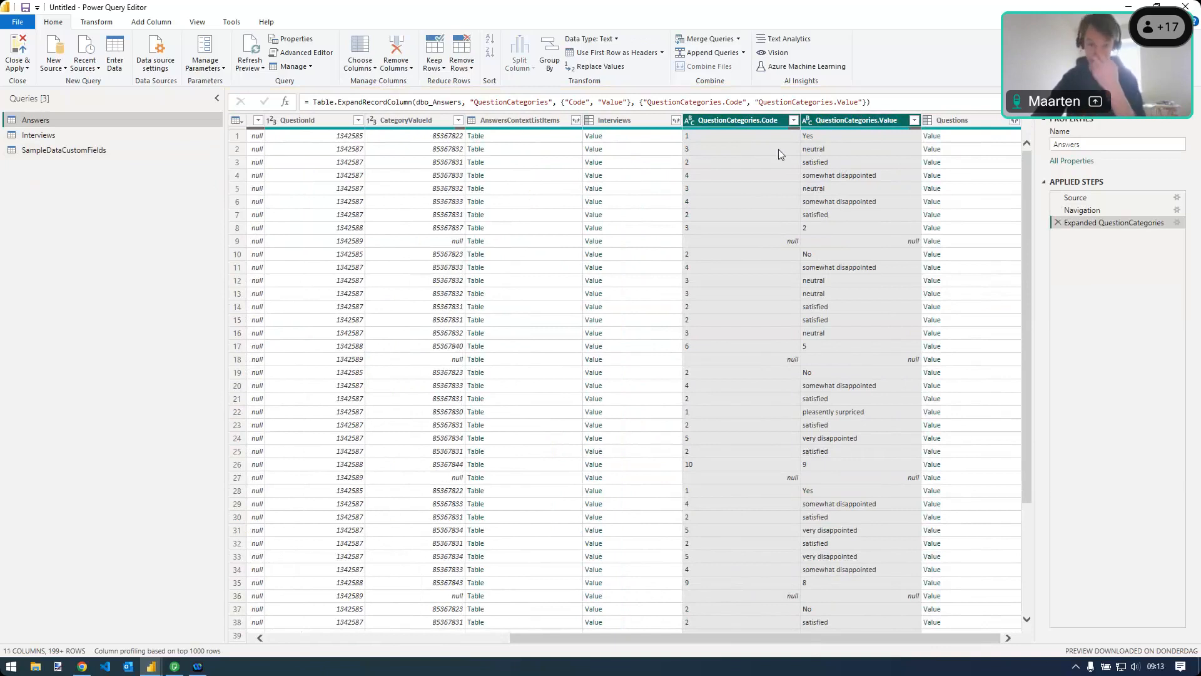
{"action": "double_click", "coordinate": [854, 122]}
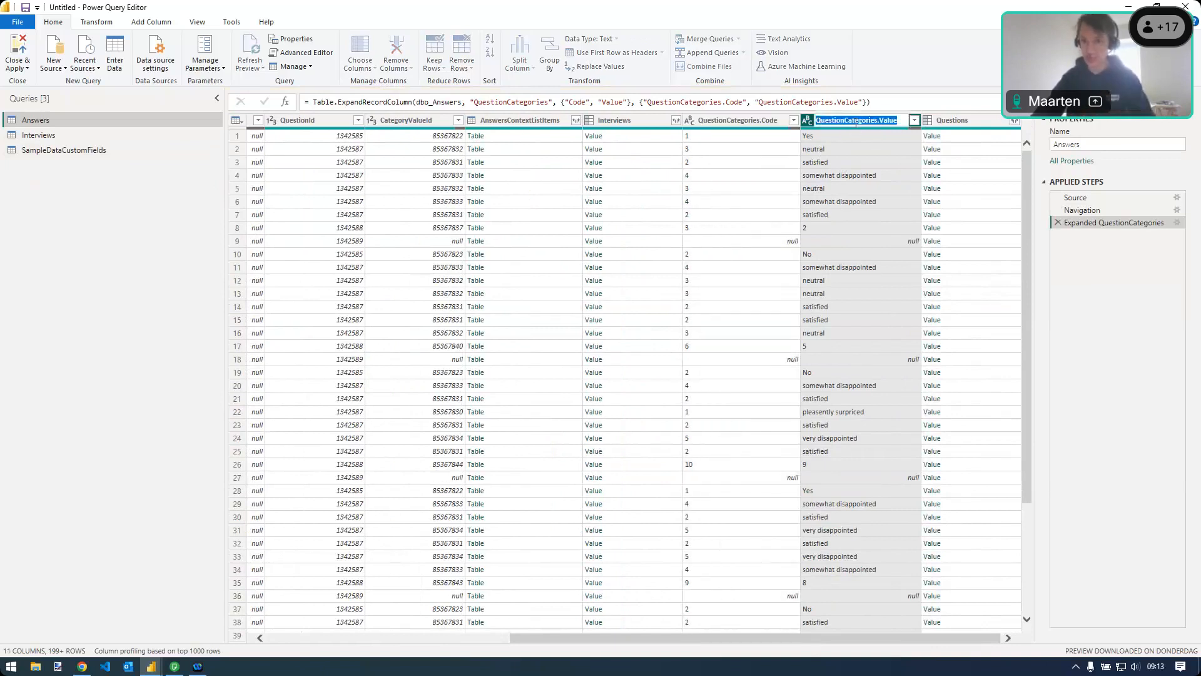
{"action": "type", "text": "A"}
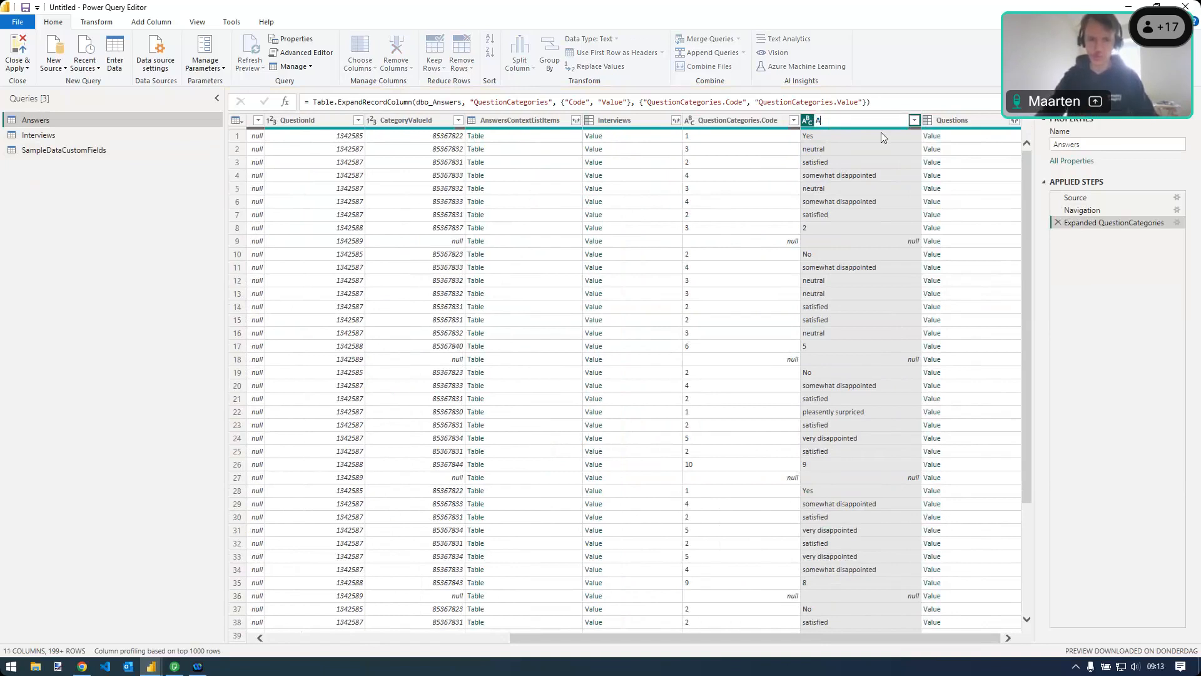
{"action": "type", "text": "nswer LAbel"}
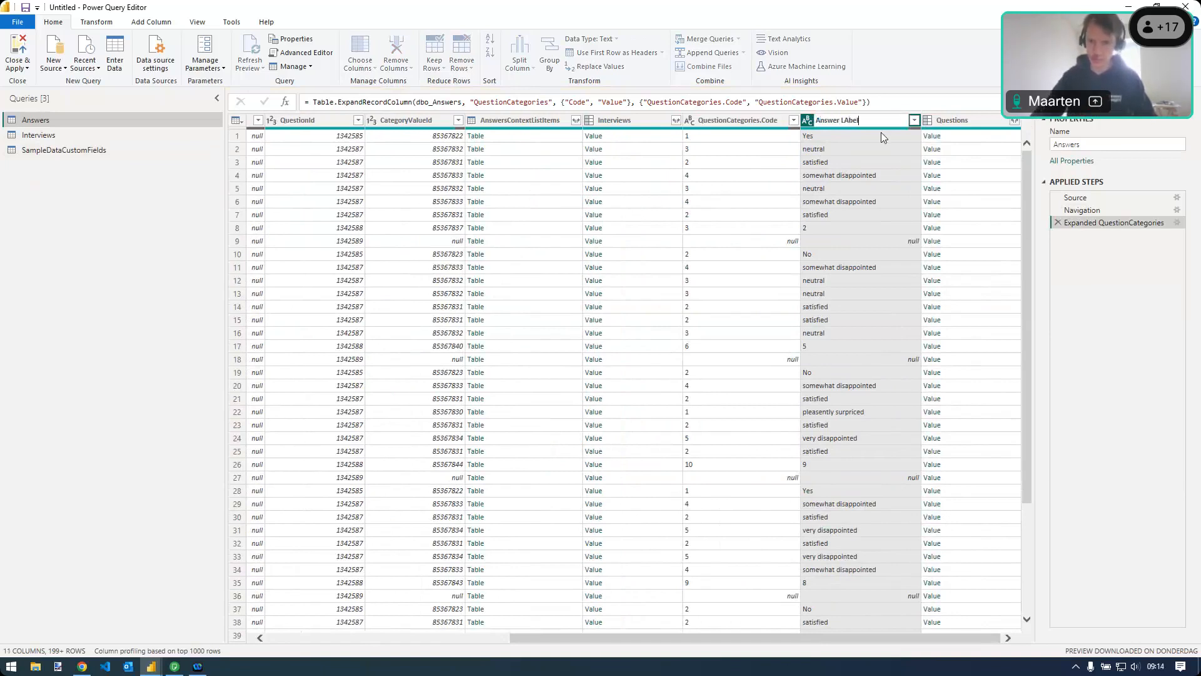
{"action": "key", "text": "Delete"}
{"action": "key", "text": "Return"}
{"action": "double_click", "coordinate": [749, 122]}
{"action": "type", "text": "Answer code"}
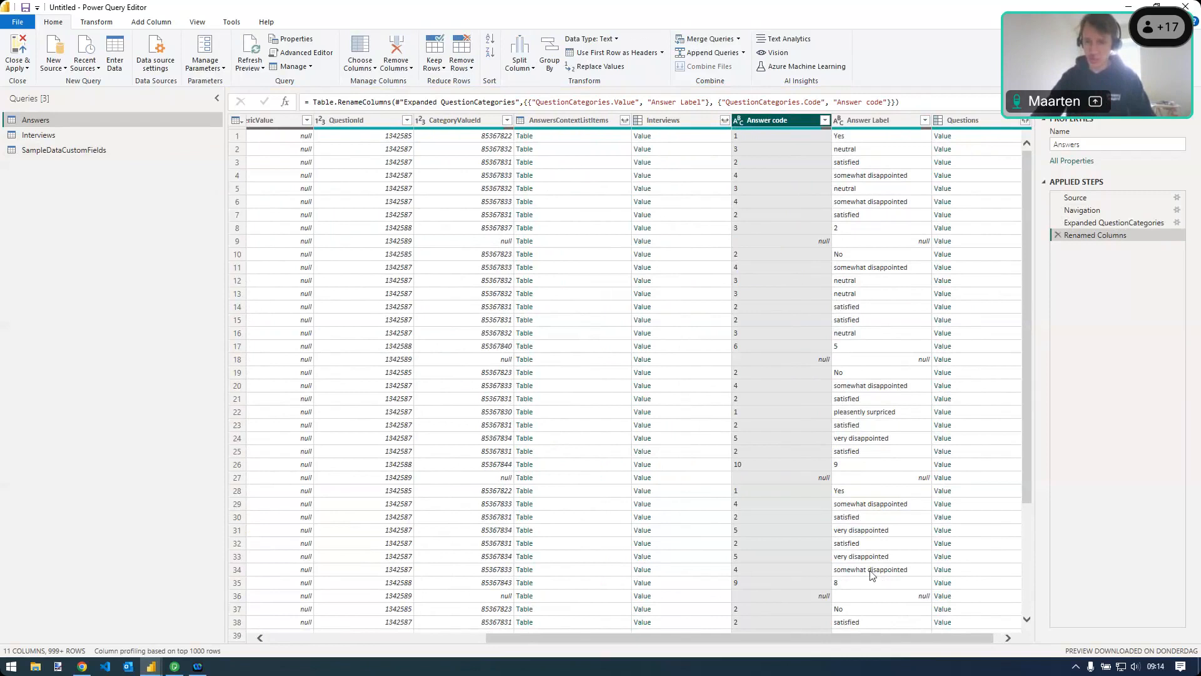
Expand the Answers table's Questions column into only the NfieldQuestionId and Text fields
{"action": "scroll", "coordinate": [977, 641], "scroll_direction": "right", "scroll_amount": 1}
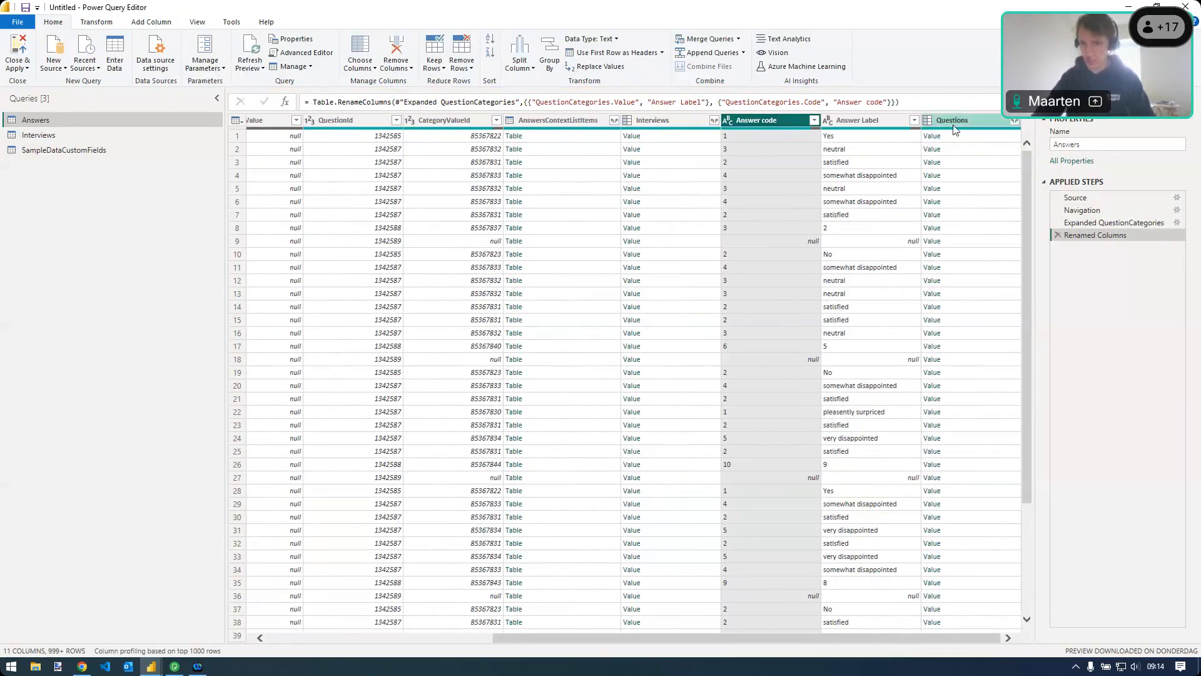
{"action": "left_click", "coordinate": [955, 129]}
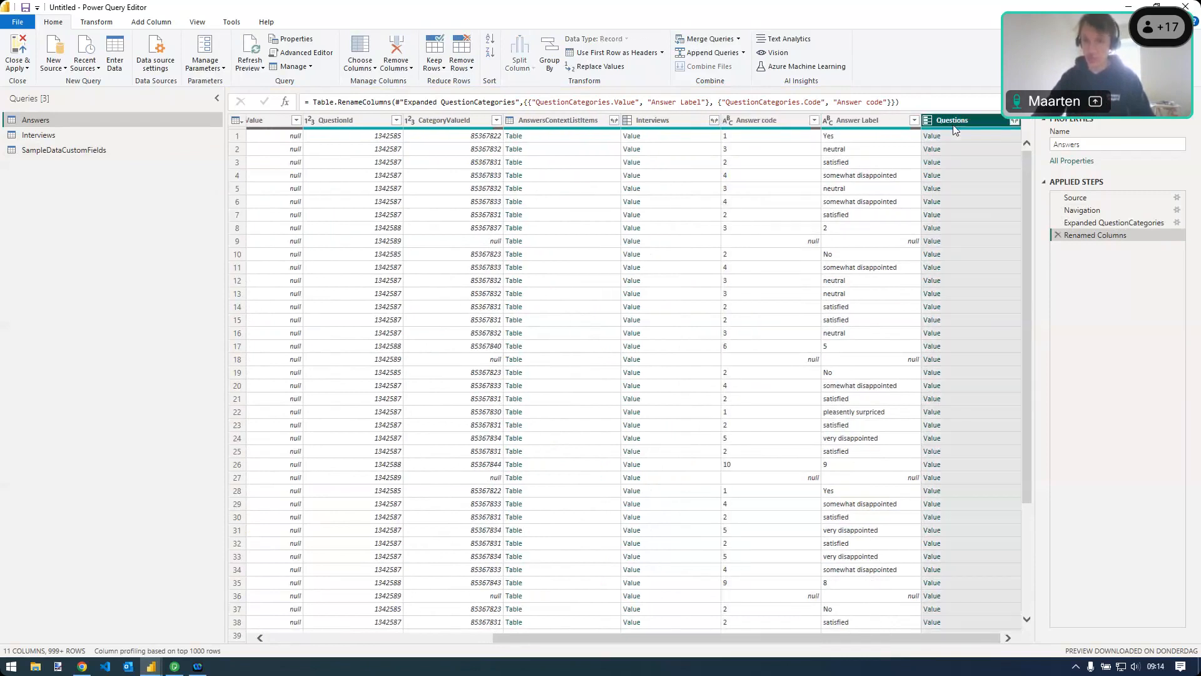
{"action": "left_click", "coordinate": [1014, 121]}
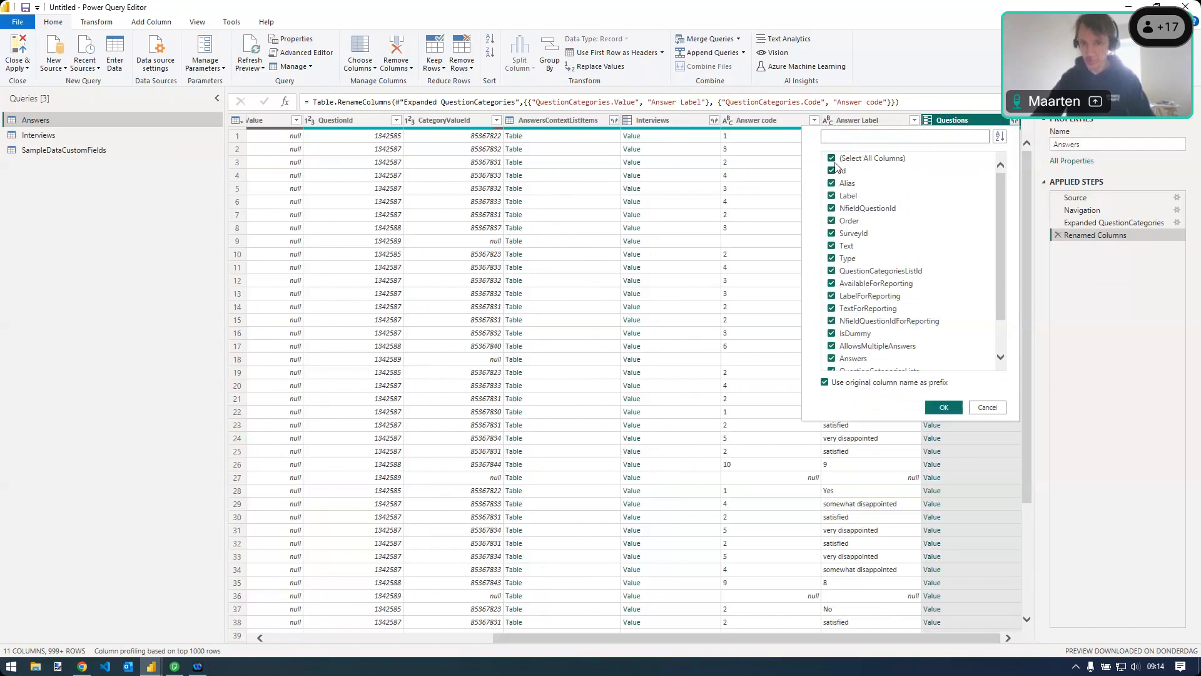
{"action": "left_click", "coordinate": [837, 247]}
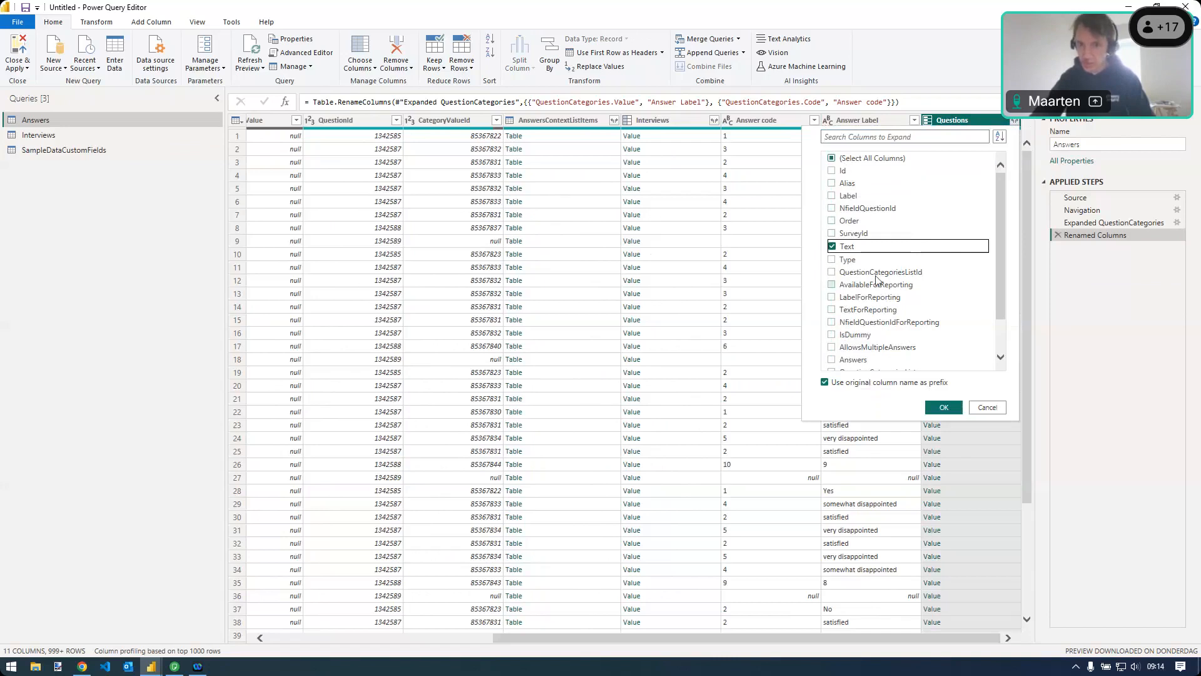
{"action": "left_click", "coordinate": [944, 407]}
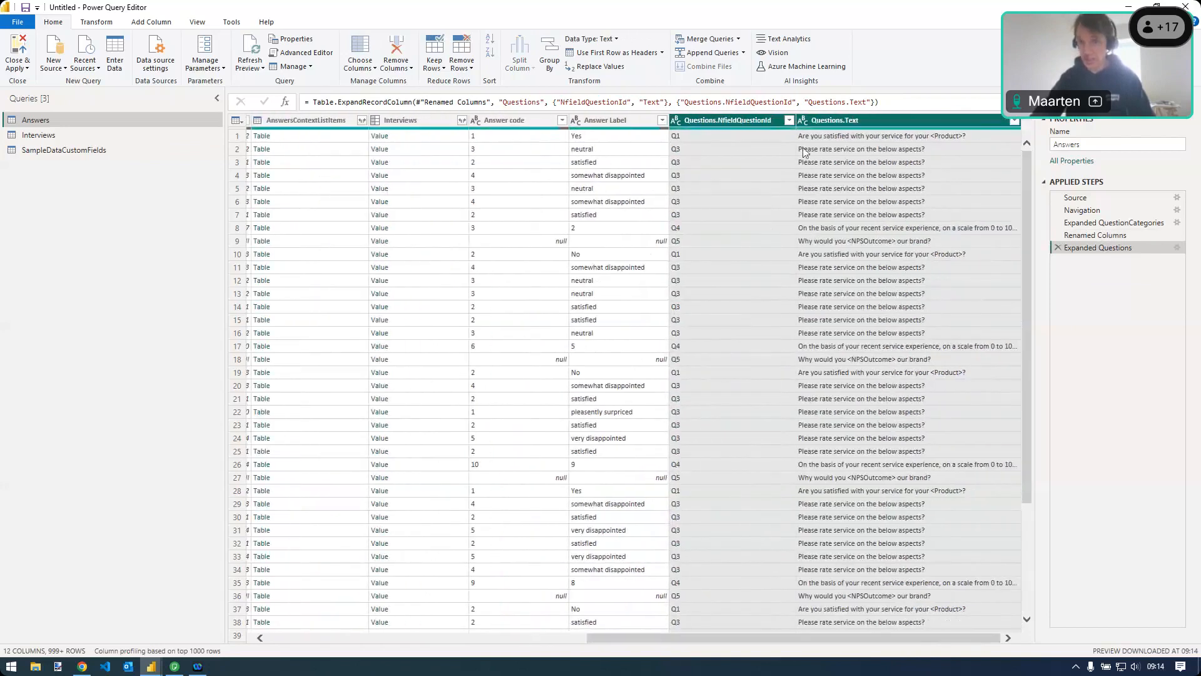
Rename the expanded question columns to Question ID and Question Text, and apply the query changes to the report
{"action": "double_click", "coordinate": [741, 121]}
{"action": "type", "text": "Q"}
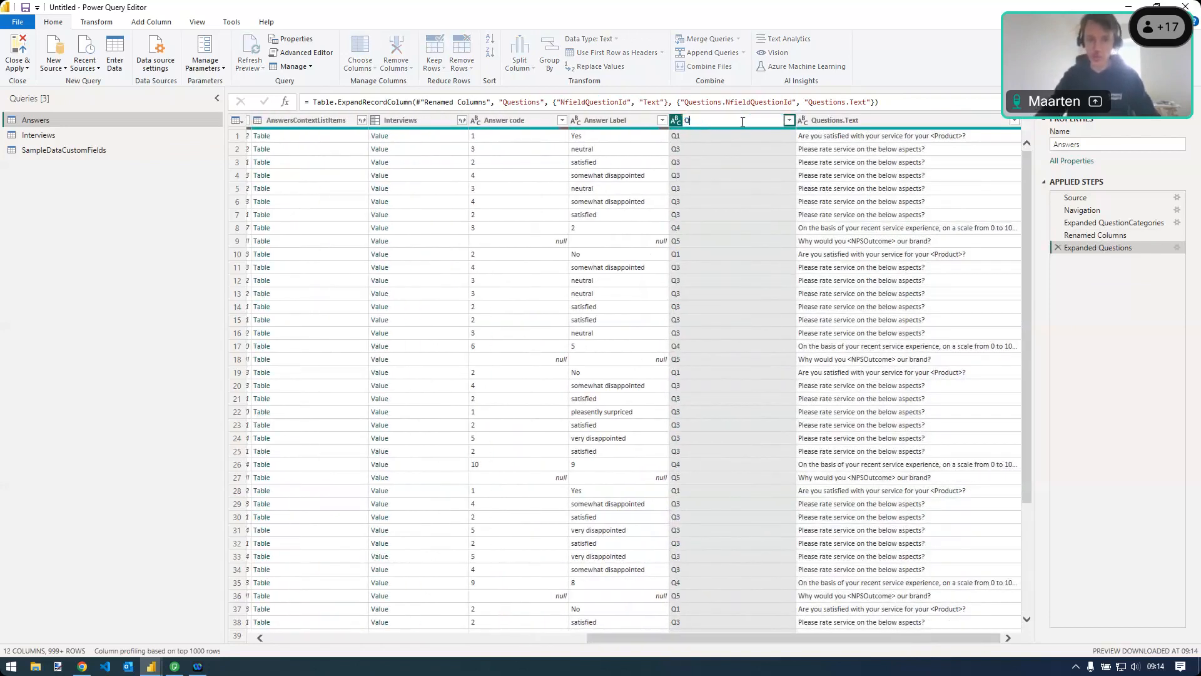
{"action": "type", "text": "uestion ID"}
{"action": "key", "text": "Return"}
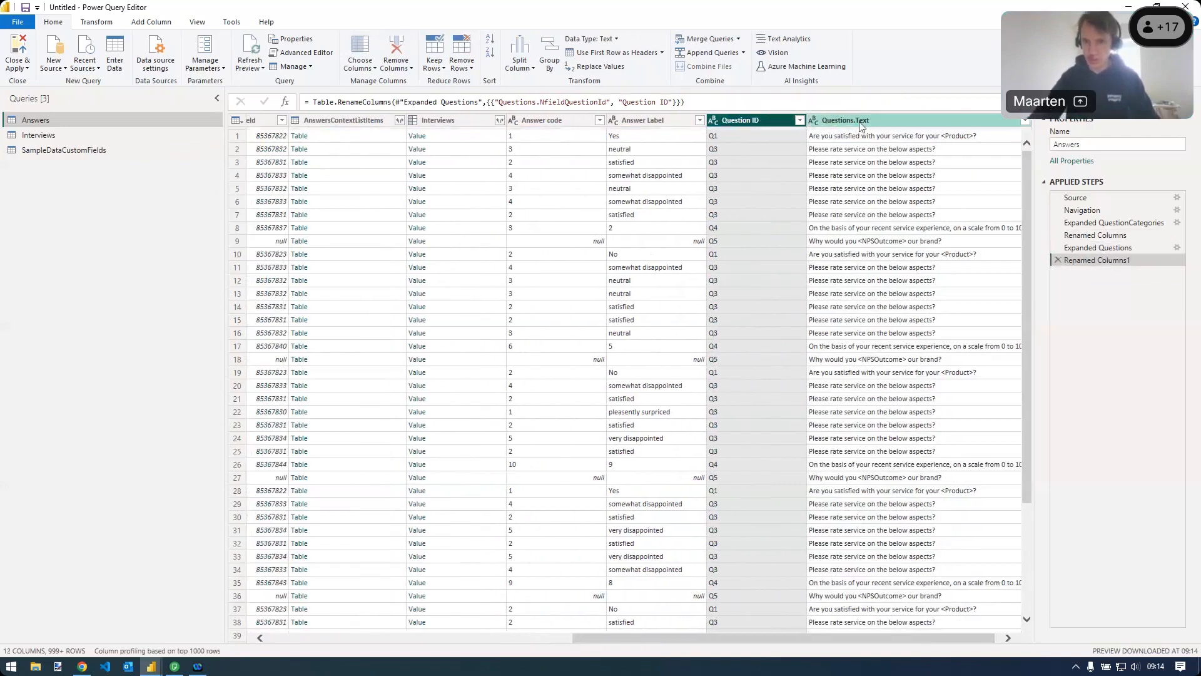
{"action": "double_click", "coordinate": [860, 120]}
{"action": "type", "text": "Ques"}
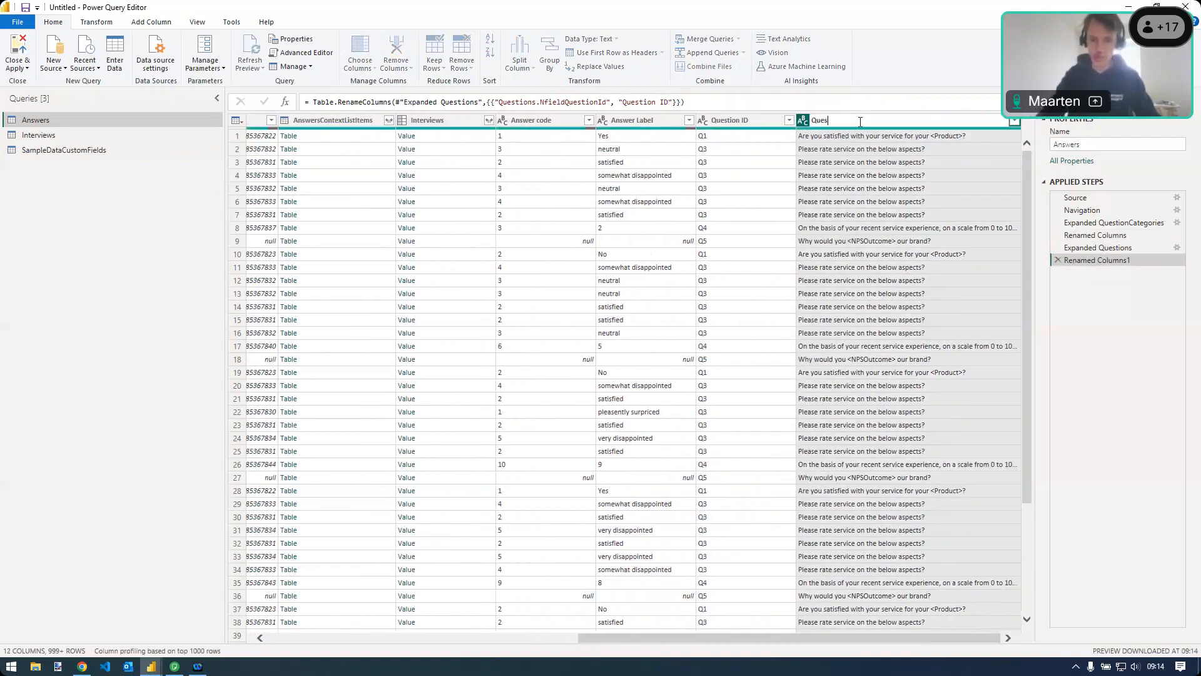
{"action": "type", "text": "tion Text"}
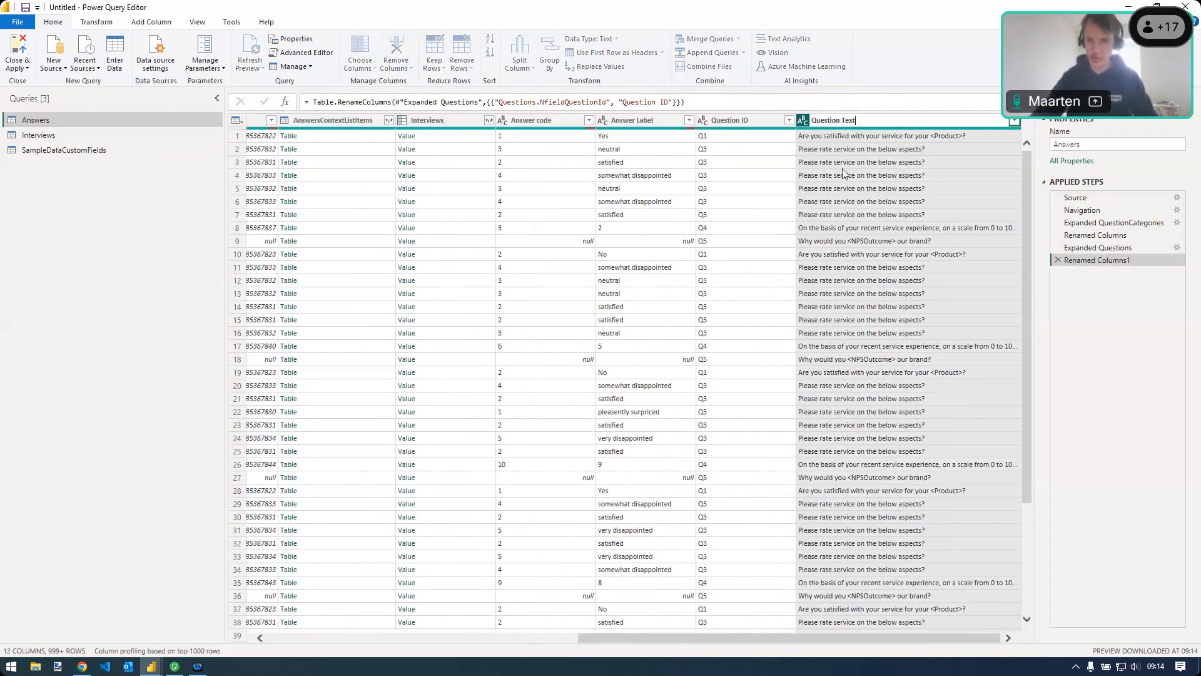
{"action": "key", "text": "Return"}
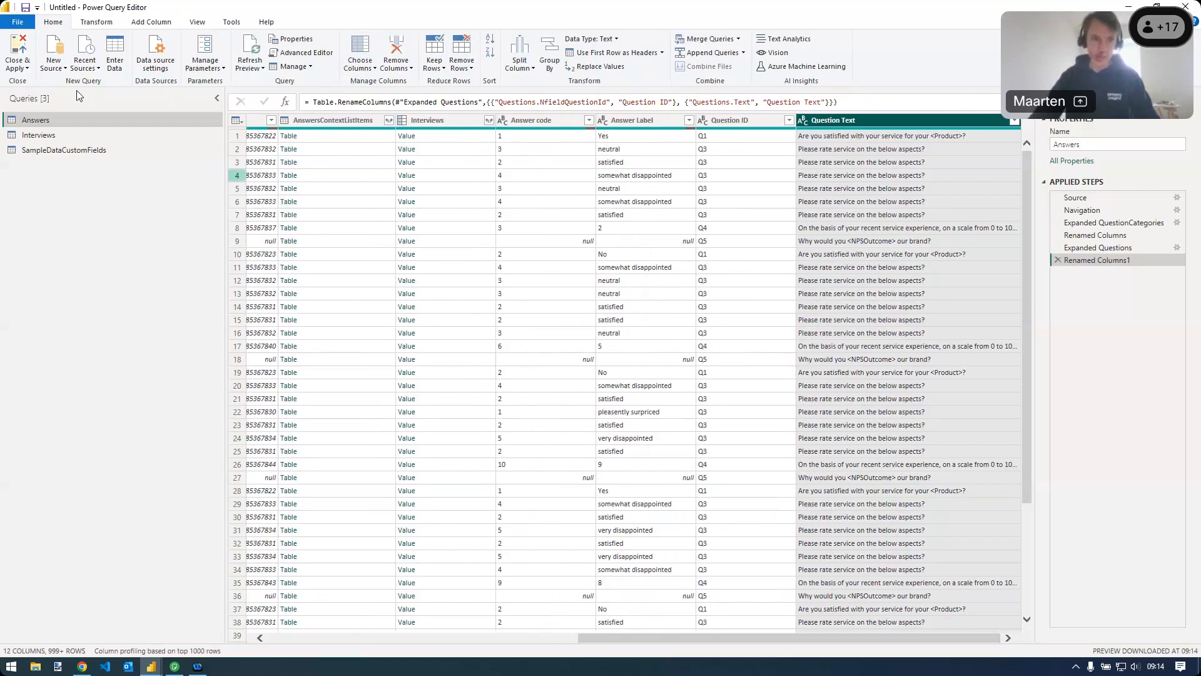
{"action": "left_click", "coordinate": [16, 50]}
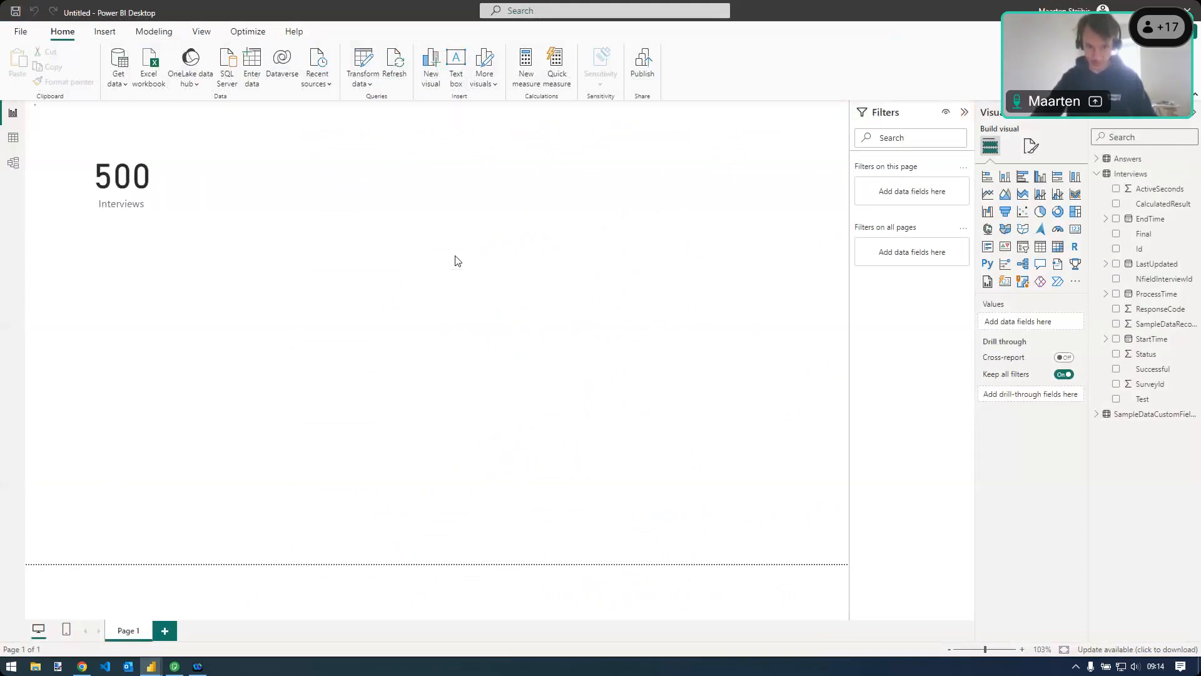
Add a donut chart beside the Interviews card, using the count of the Interviews table's Id field as its values
{"action": "left_click", "coordinate": [1058, 211]}
{"action": "left_click_drag", "start_coordinate": [120, 285], "coordinate": [353, 116]}
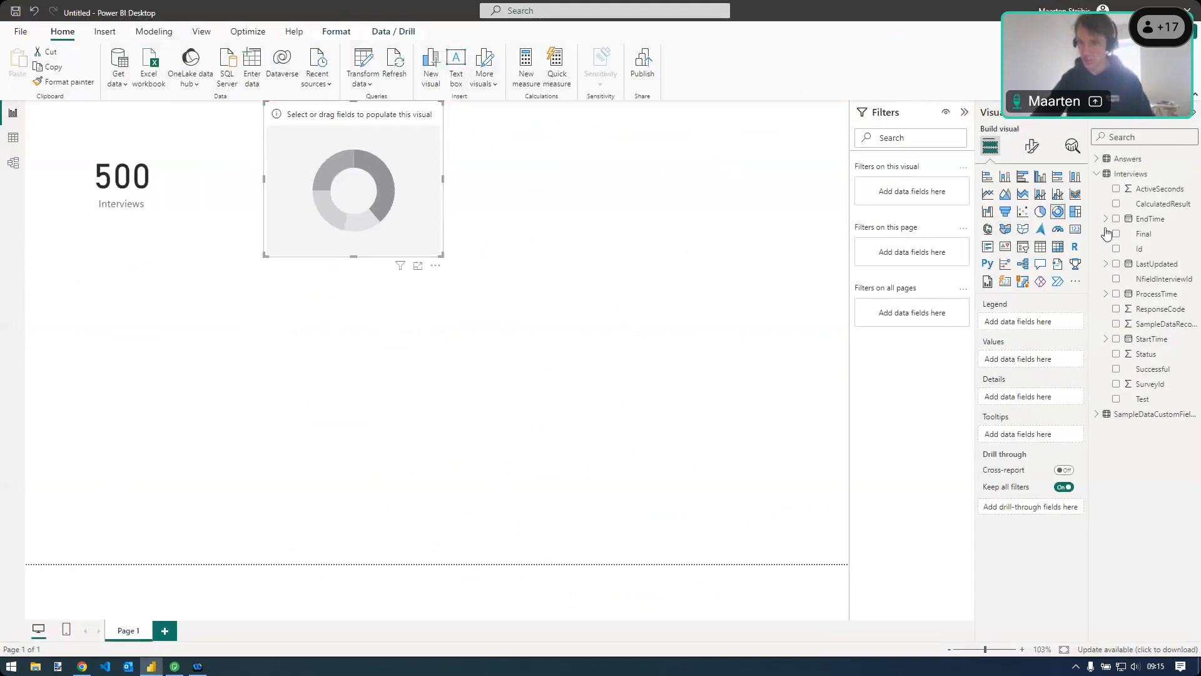
{"action": "left_click", "coordinate": [1097, 160]}
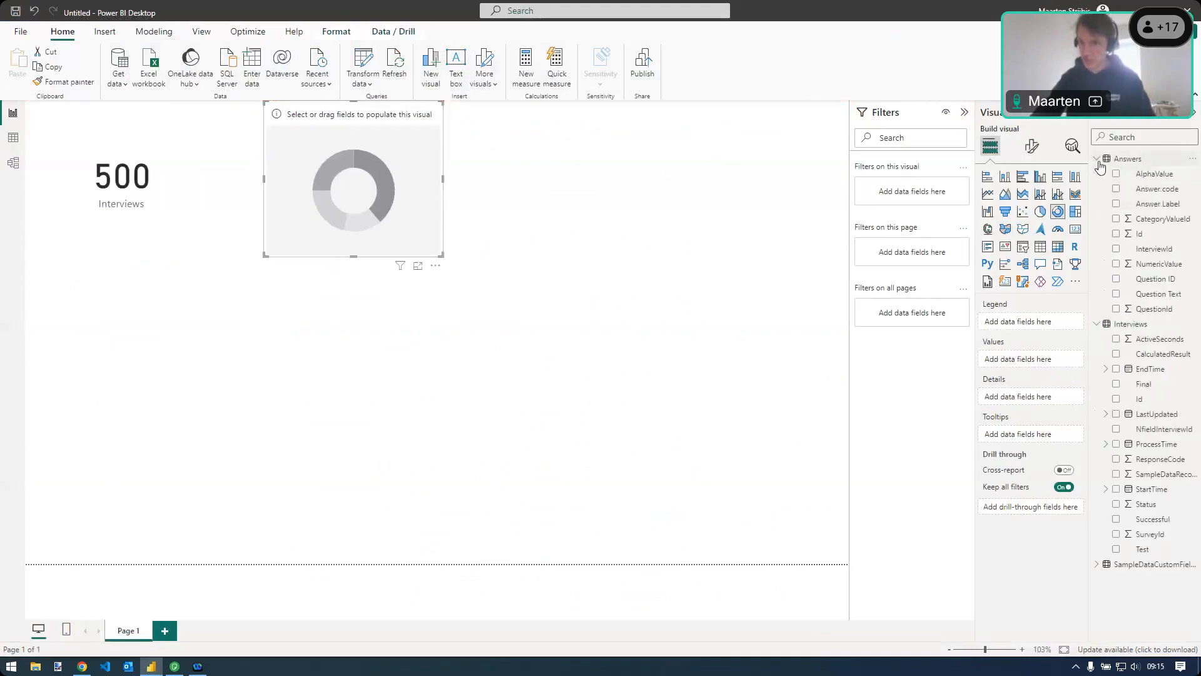
{"action": "left_click", "coordinate": [1097, 159]}
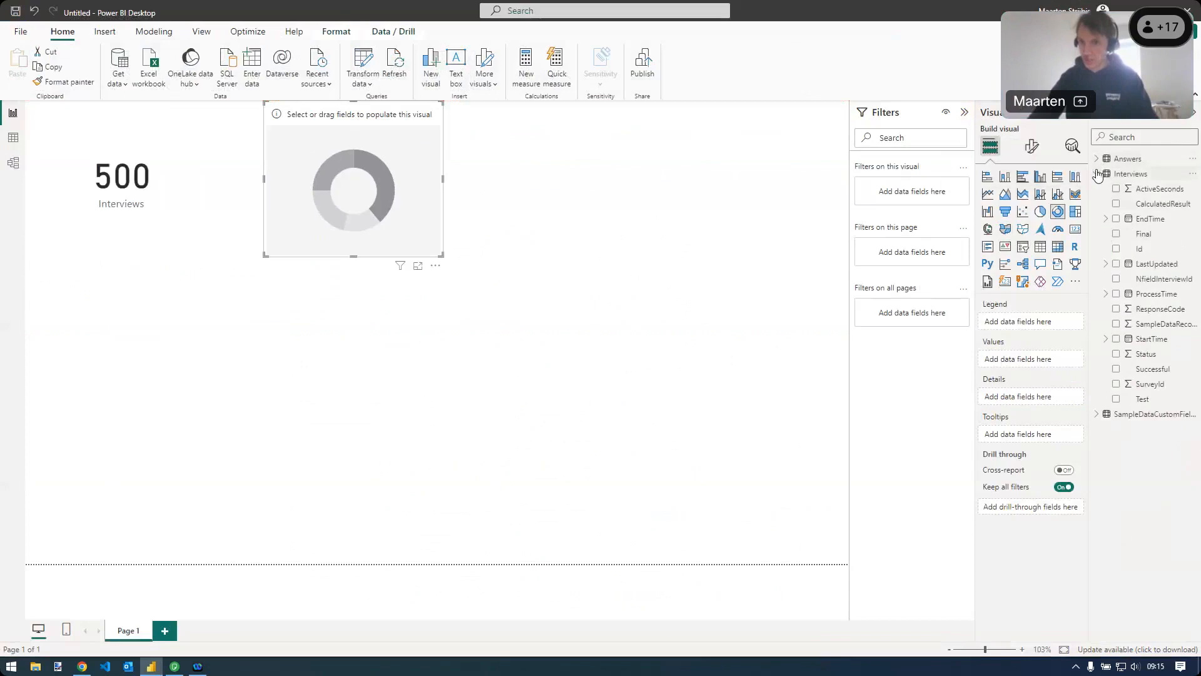
{"action": "left_click_drag", "start_coordinate": [1142, 249], "coordinate": [1035, 360]}
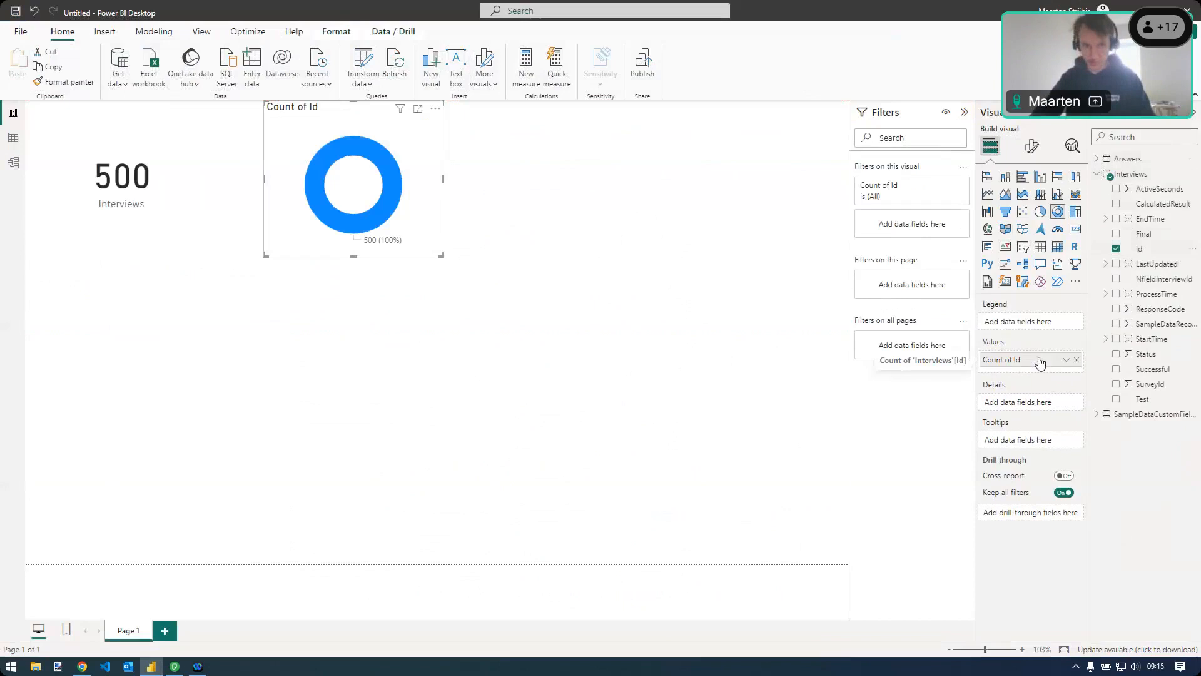
Split the donut chart by Answer Label as legend and filter the visual to Question ID Q1
{"action": "left_click", "coordinate": [1098, 159]}
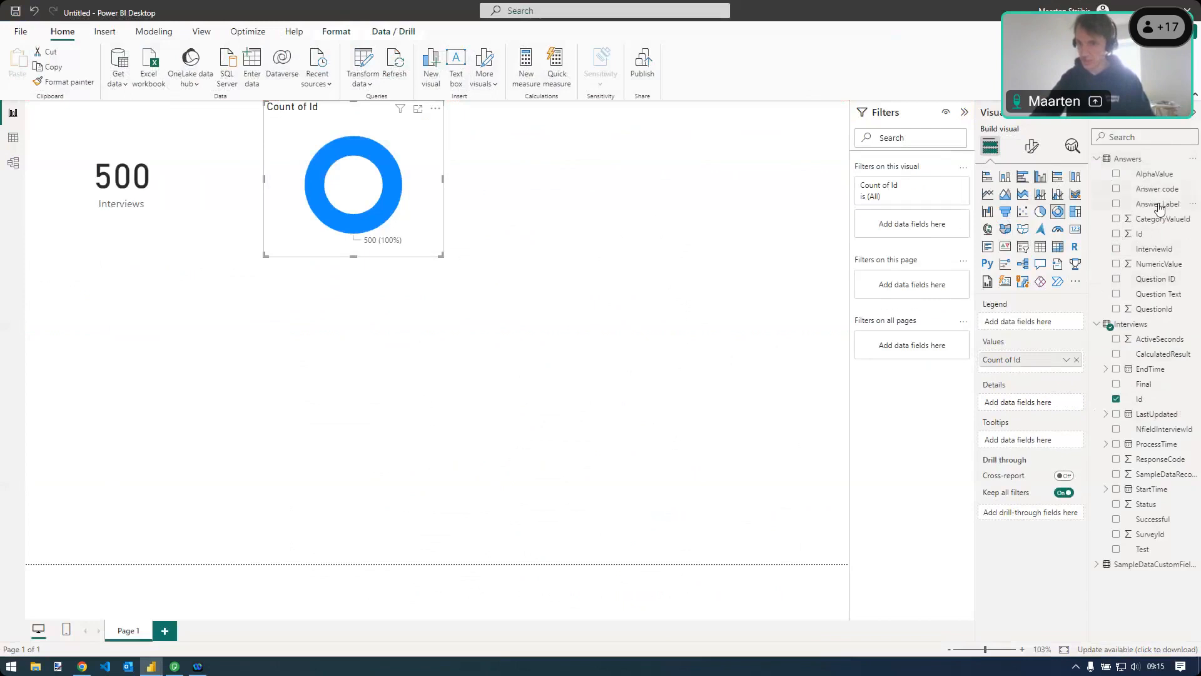
{"action": "left_click_drag", "start_coordinate": [1157, 206], "coordinate": [1029, 324]}
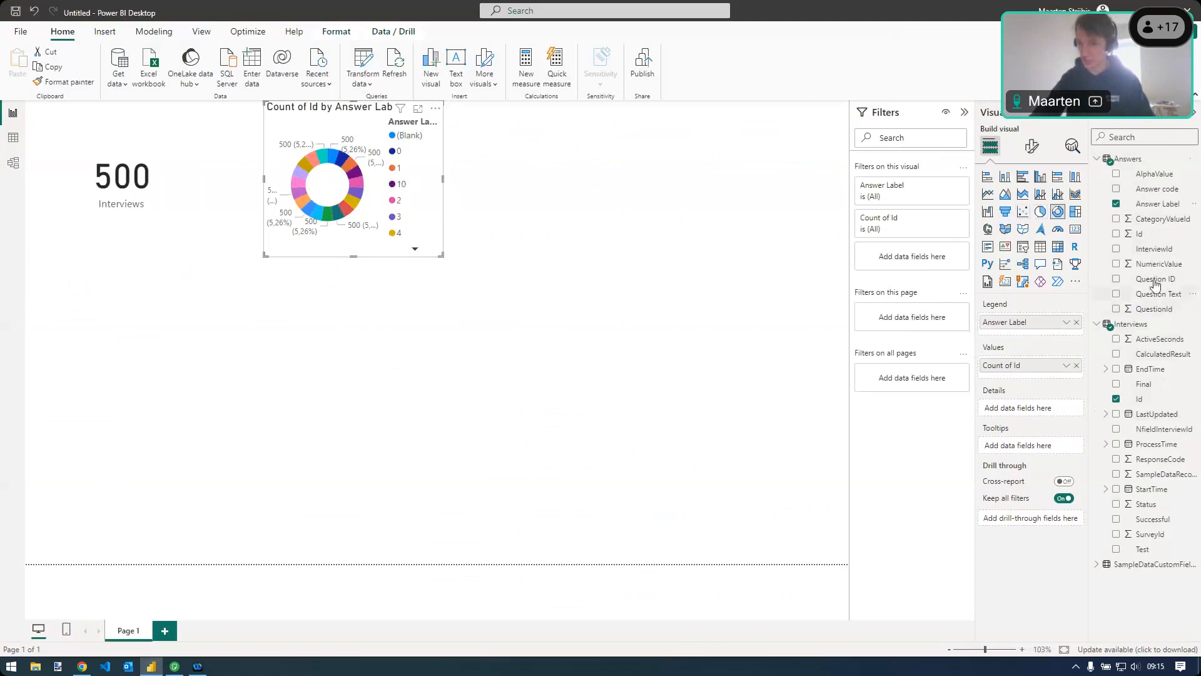
{"action": "left_click_drag", "start_coordinate": [1170, 284], "coordinate": [932, 256]}
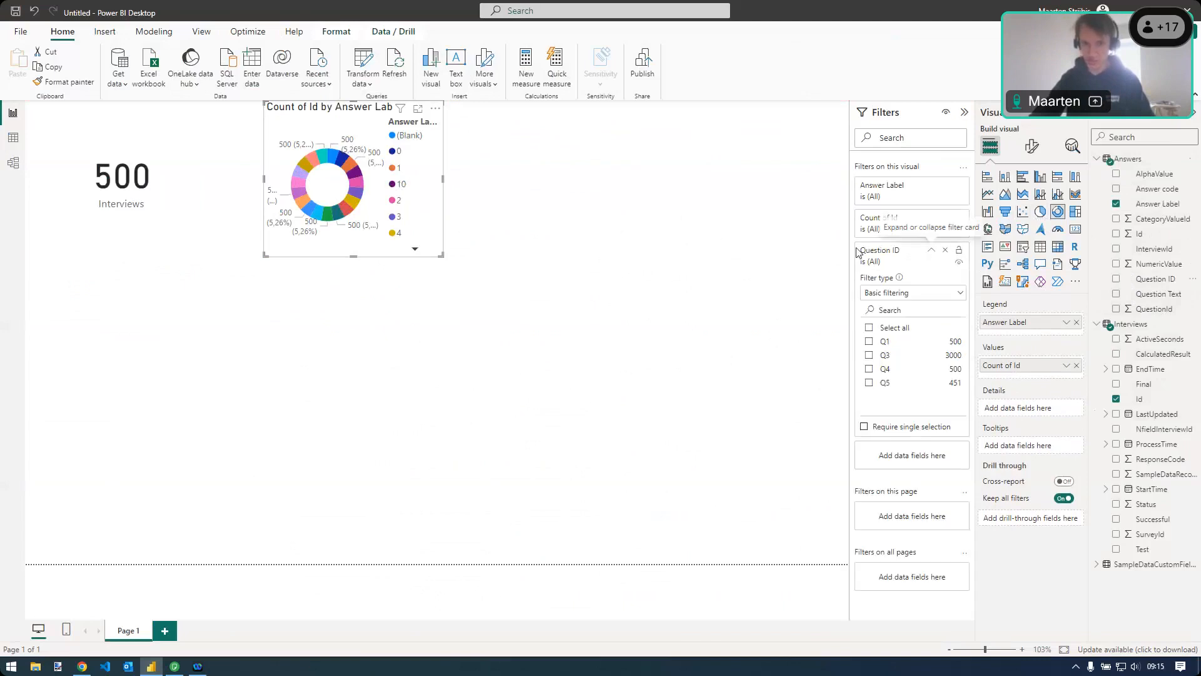
{"action": "left_click", "coordinate": [869, 342]}
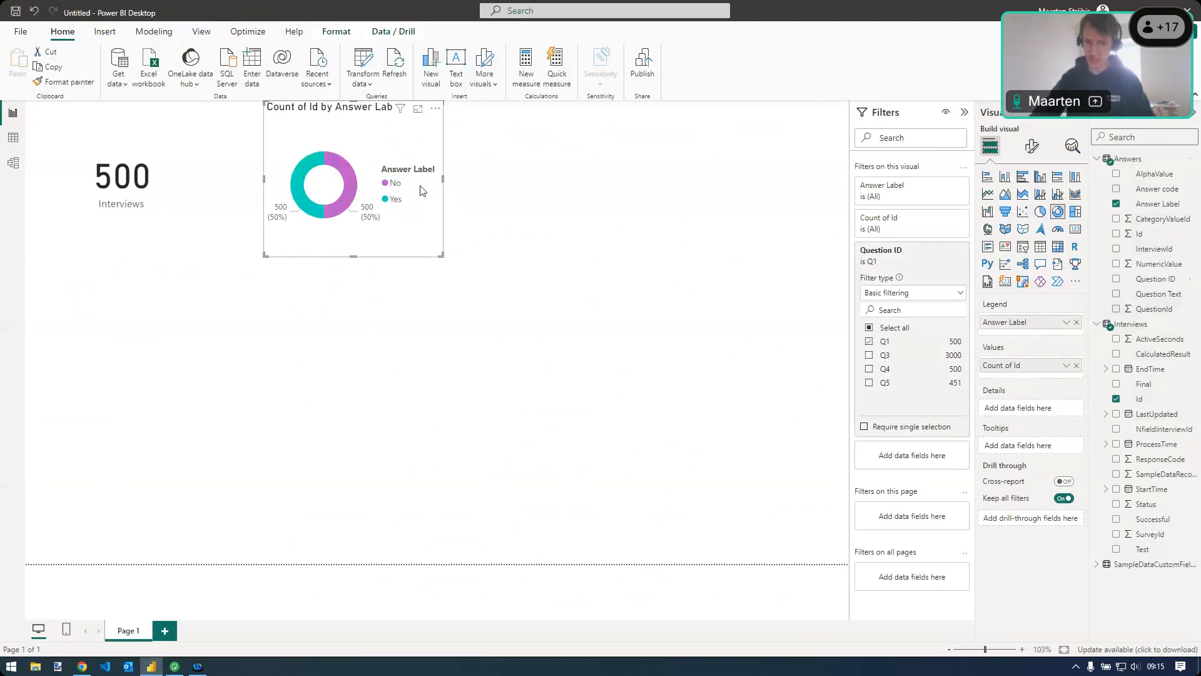
Set the cross filter direction of the relationship between the Answers and Interviews tables to Both
{"action": "left_click", "coordinate": [19, 145]}
{"action": "left_click", "coordinate": [14, 164]}
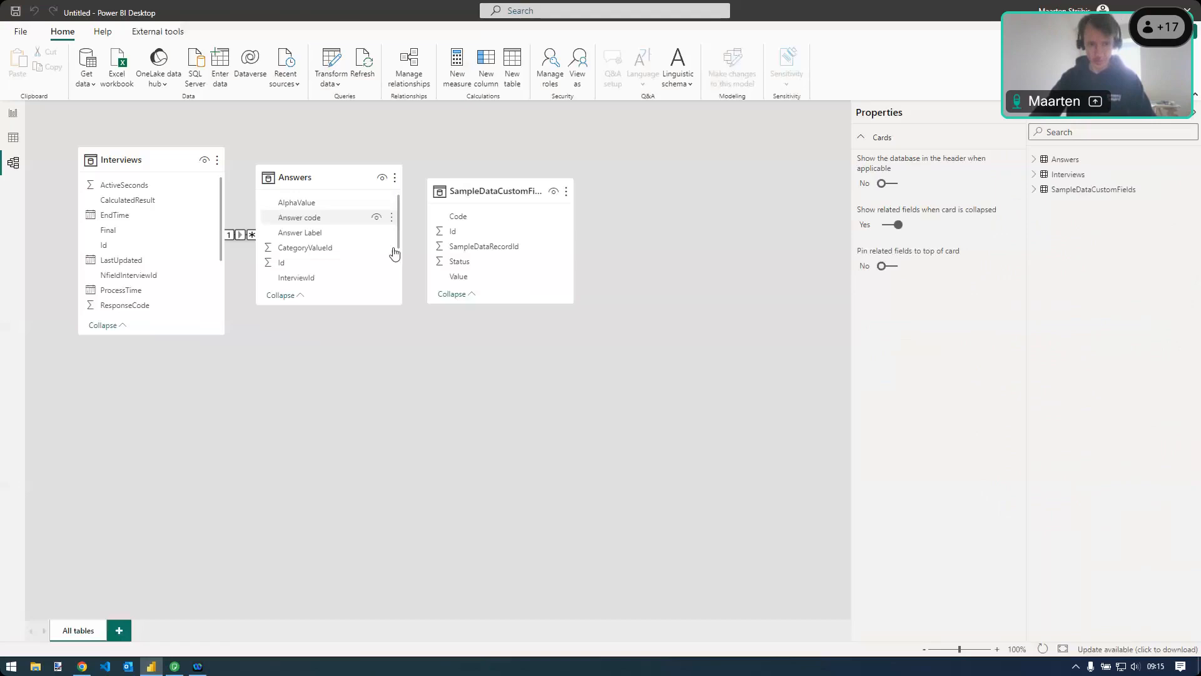
{"action": "left_click_drag", "start_coordinate": [349, 268], "coordinate": [515, 460]}
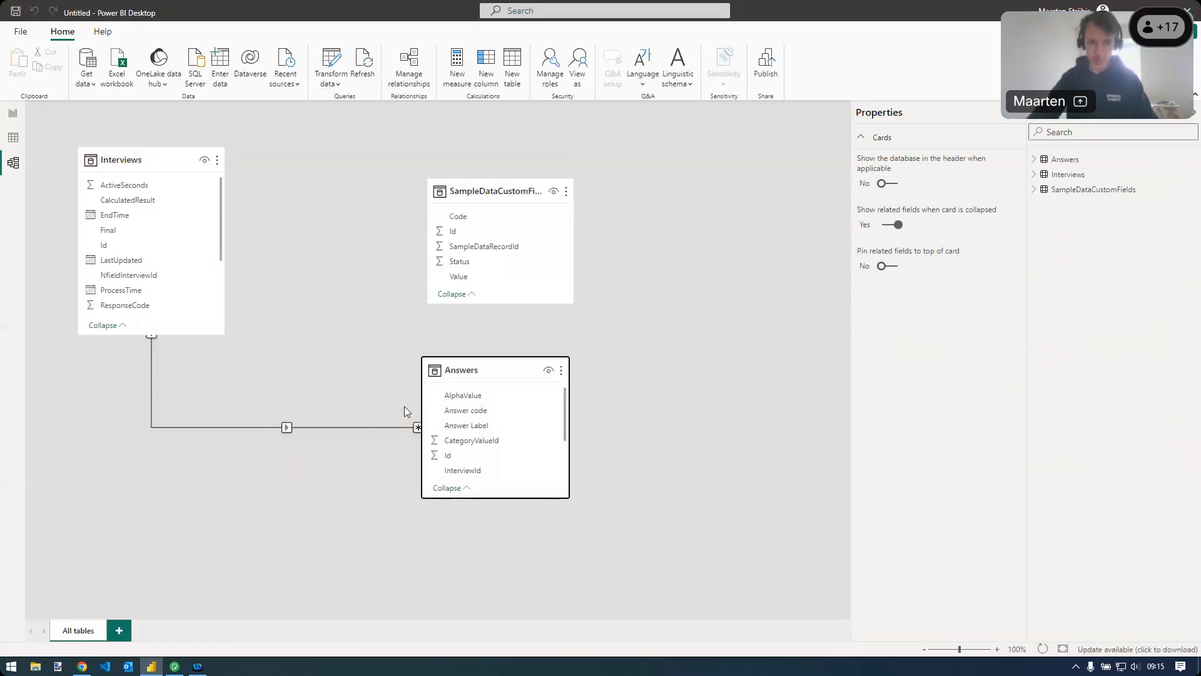
{"action": "left_click", "coordinate": [287, 429]}
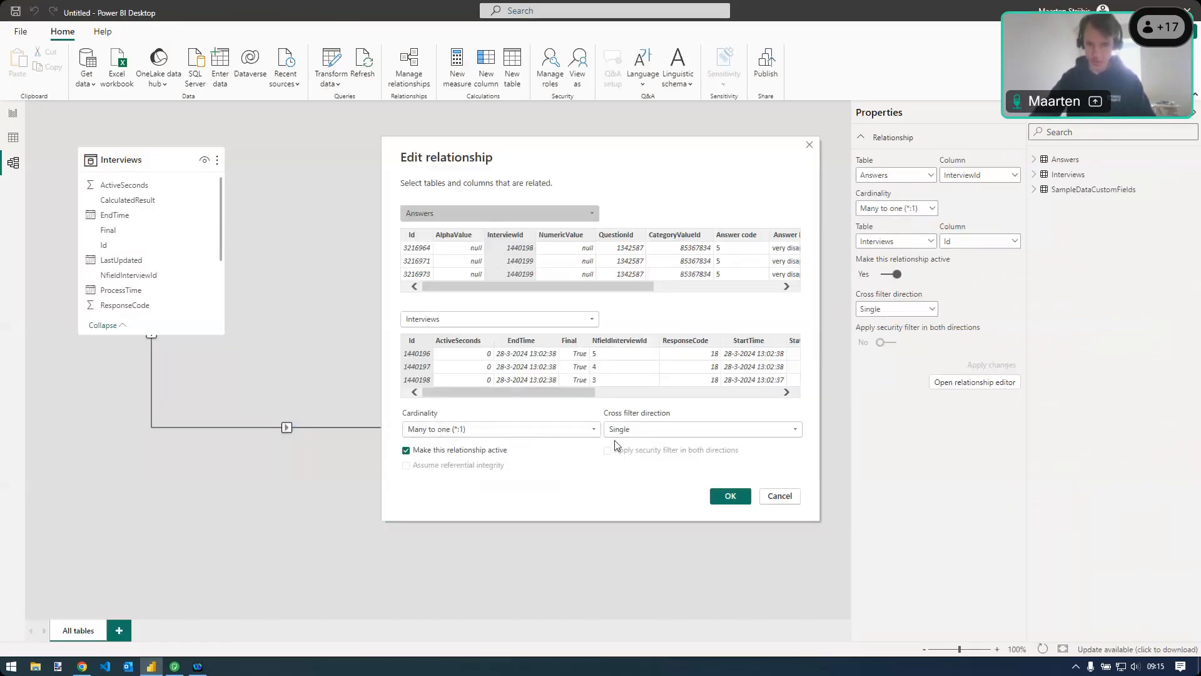
{"action": "left_click", "coordinate": [627, 430]}
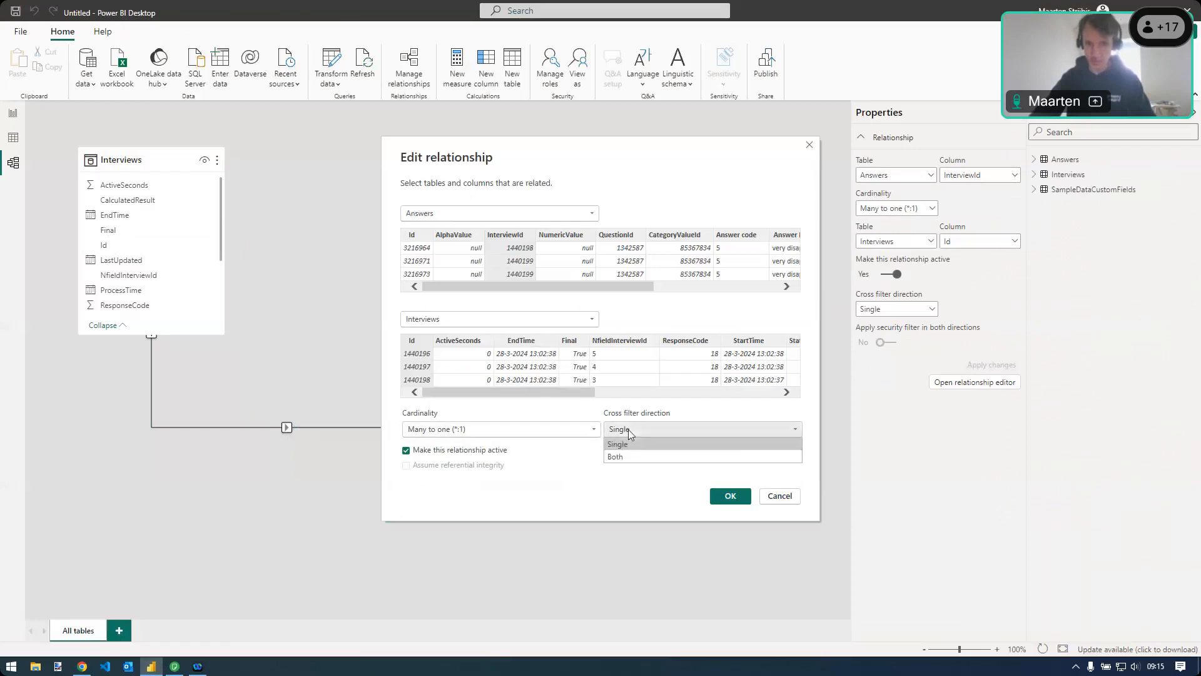
{"action": "left_click", "coordinate": [618, 458]}
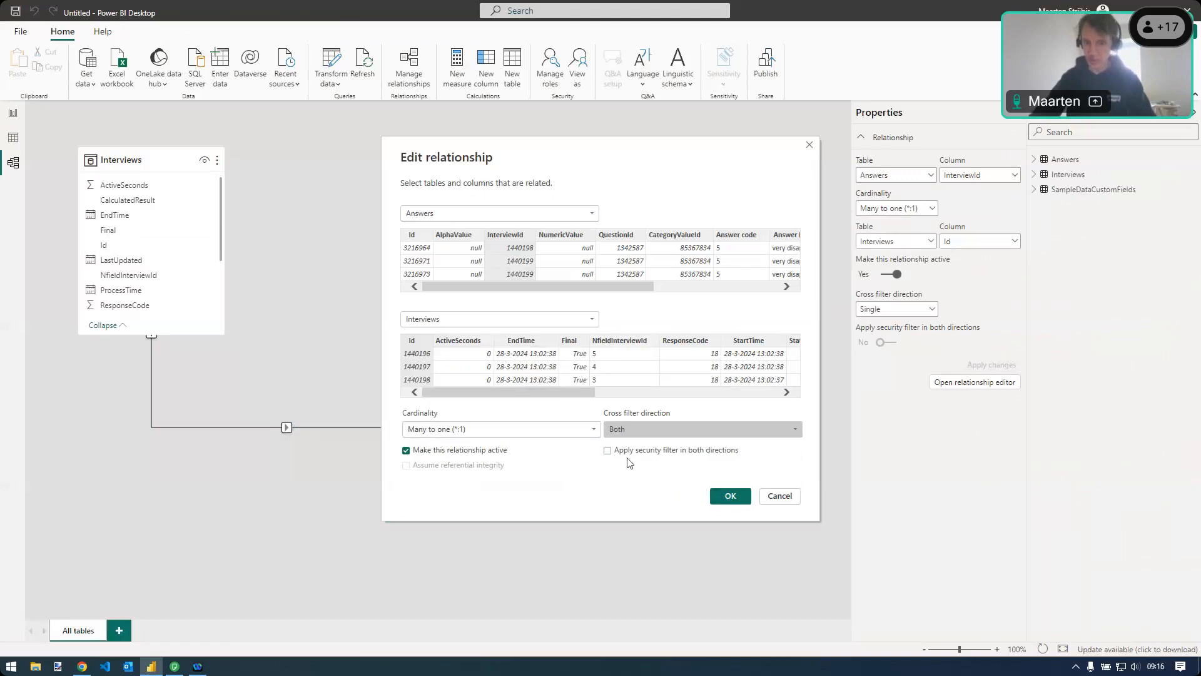
{"action": "left_click", "coordinate": [729, 497]}
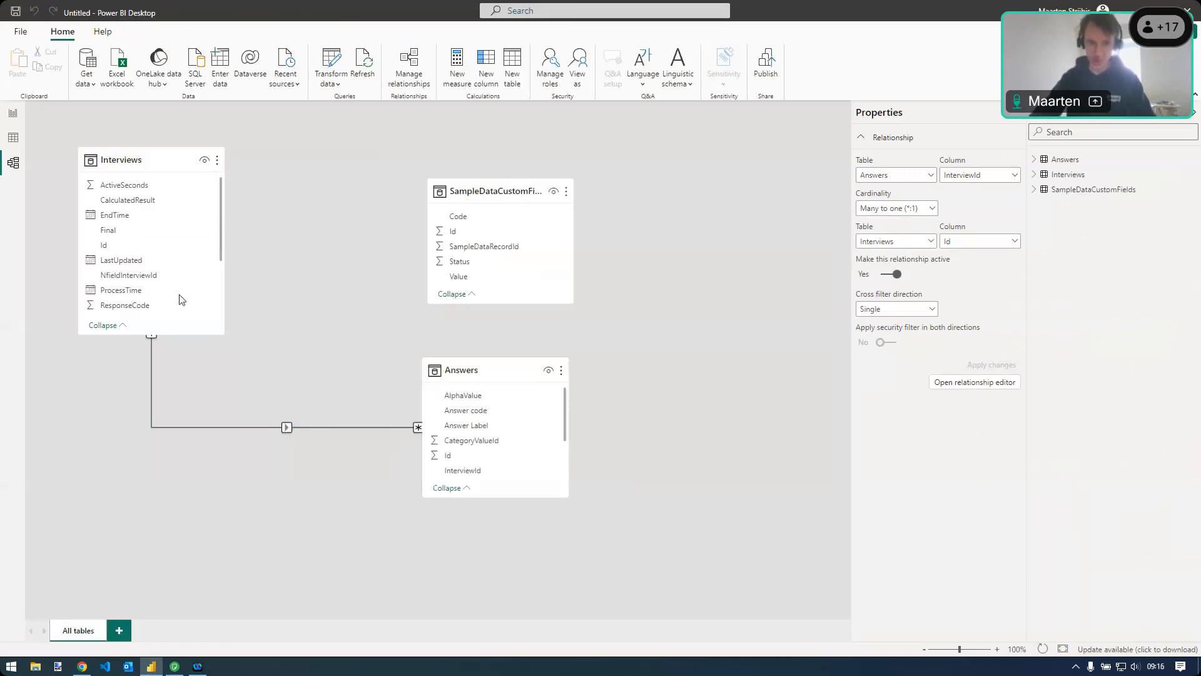
Return to the report page and widen the donut chart on both sides
{"action": "left_click", "coordinate": [13, 115]}
{"action": "left_click_drag", "start_coordinate": [262, 179], "coordinate": [206, 180]}
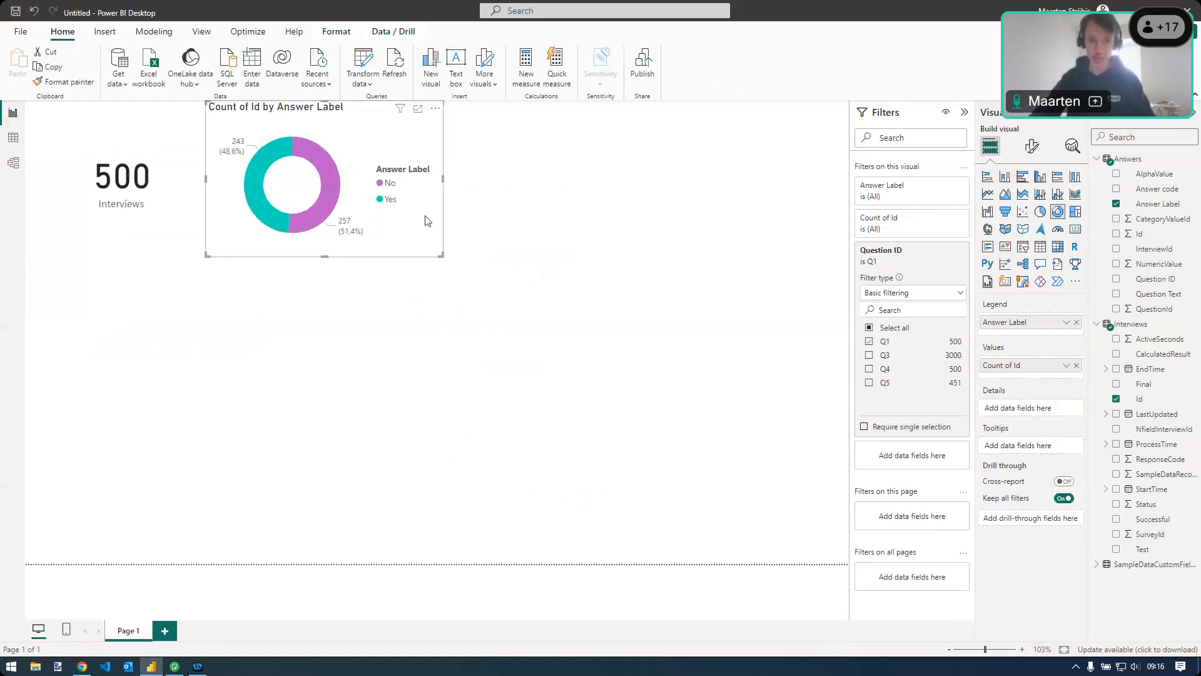
{"action": "left_click", "coordinate": [452, 187]}
{"action": "left_click_drag", "start_coordinate": [442, 188], "coordinate": [490, 187]}
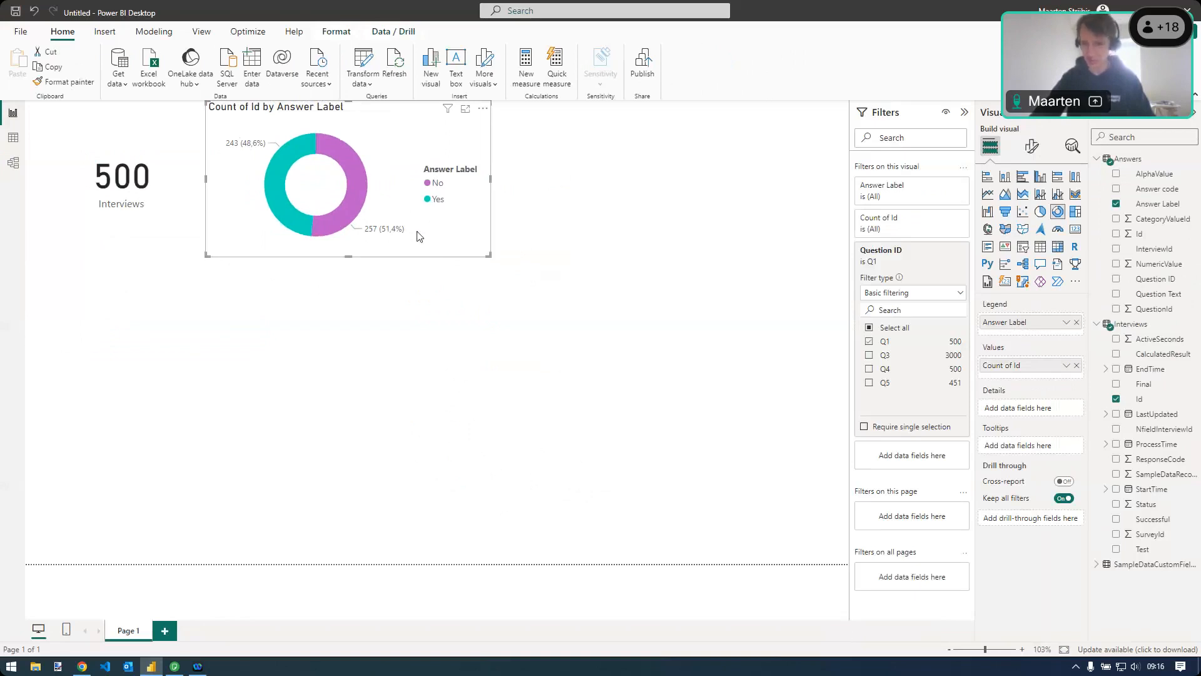
Colour the donut chart's No slice red (#D64550) and its Yes slice green (#00DB33)
{"action": "left_click", "coordinate": [1031, 148]}
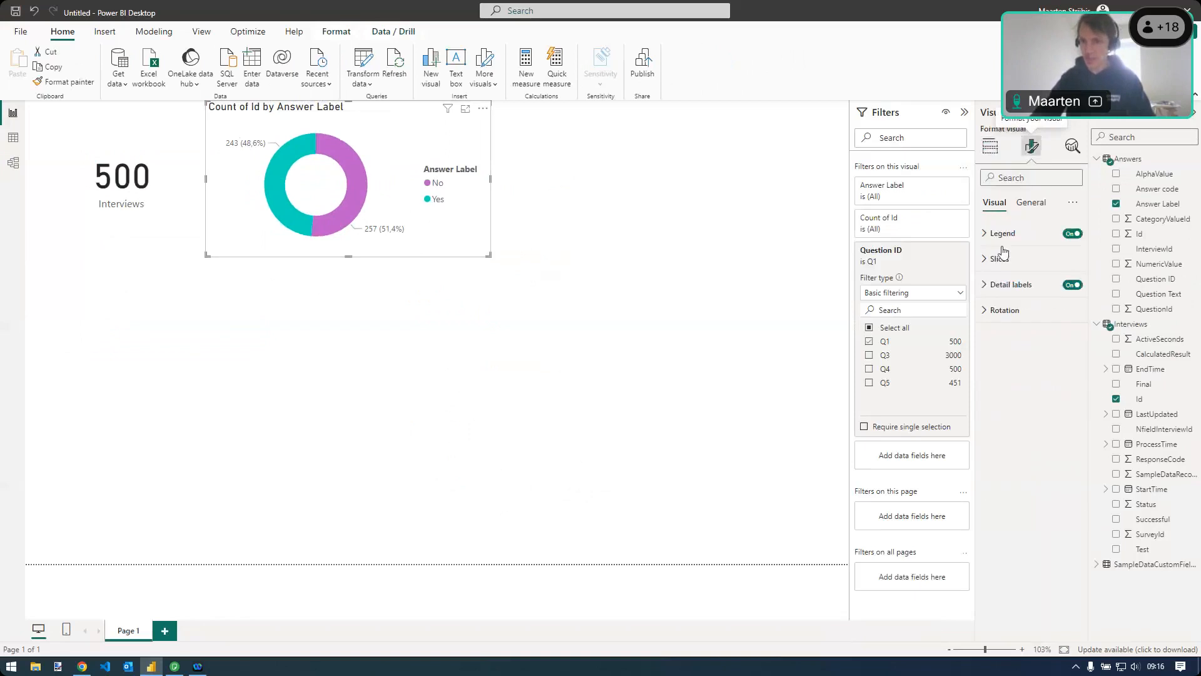
{"action": "left_click", "coordinate": [984, 236]}
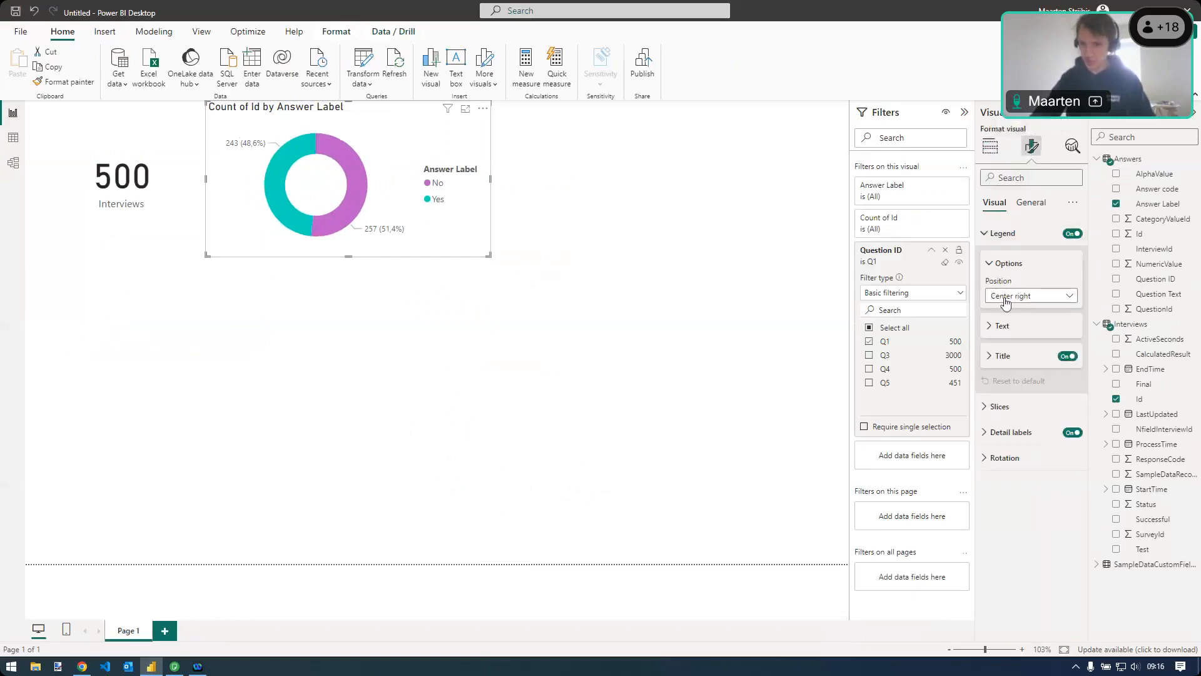
{"action": "left_click", "coordinate": [985, 234]}
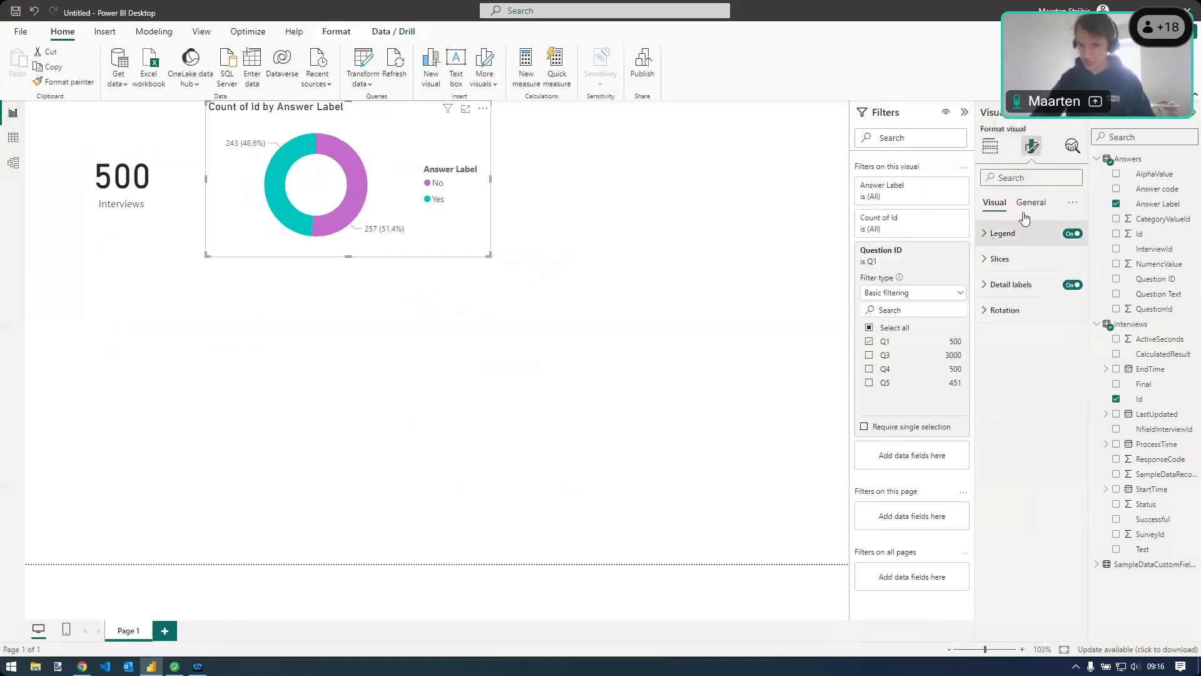
{"action": "left_click", "coordinate": [988, 259]}
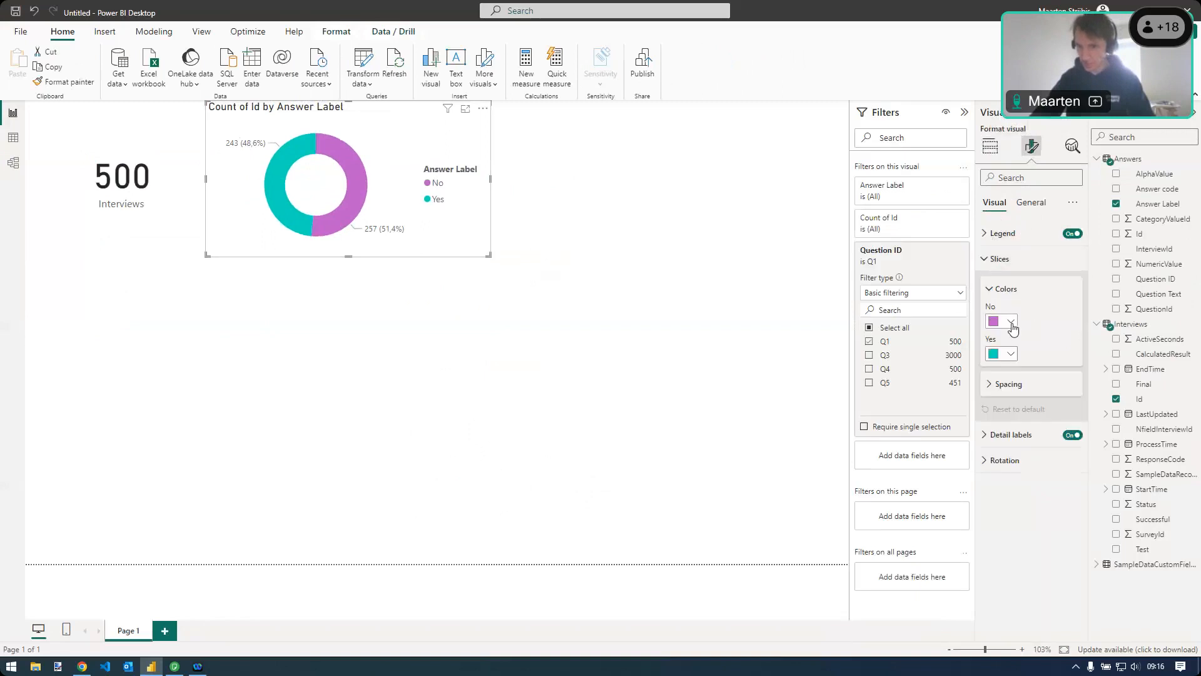
{"action": "left_click", "coordinate": [1011, 323]}
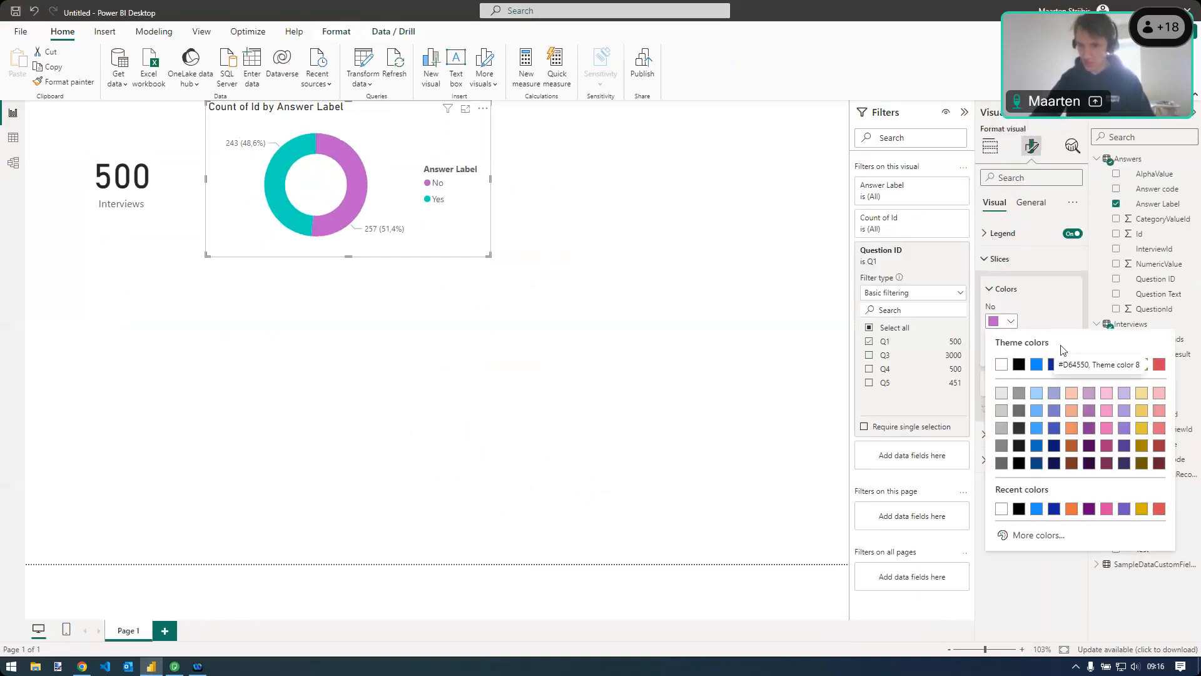
{"action": "left_click", "coordinate": [1159, 364]}
{"action": "left_click", "coordinate": [1011, 354]}
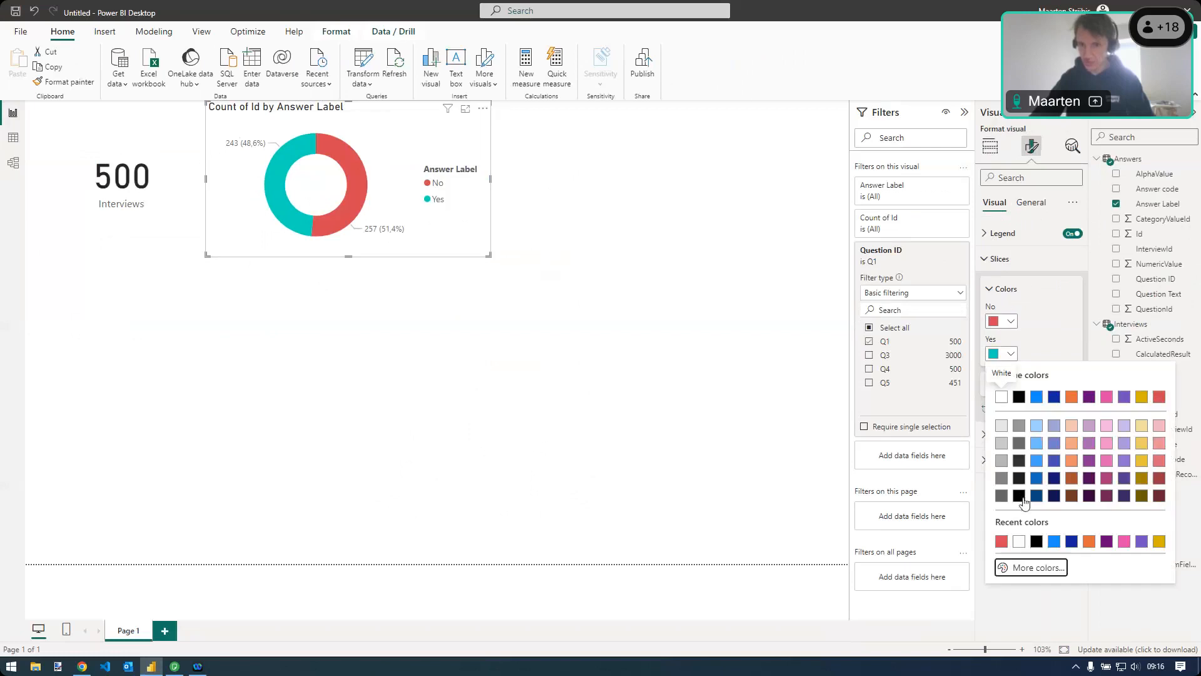
{"action": "left_click", "coordinate": [1034, 566]}
{"action": "left_click", "coordinate": [1058, 527]}
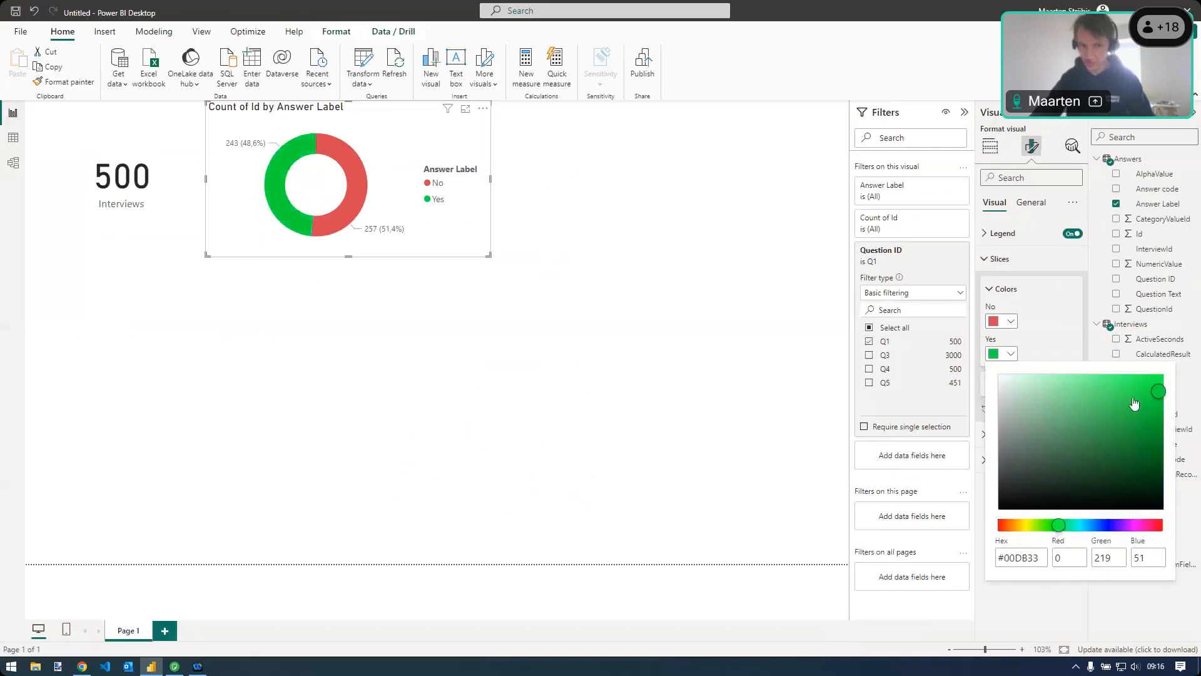
{"action": "left_click", "coordinate": [719, 287]}
Title the donut chart "Percentage satisfied with service" and make the chart slightly taller
{"action": "left_click", "coordinate": [1031, 202]}
{"action": "left_click", "coordinate": [998, 258]}
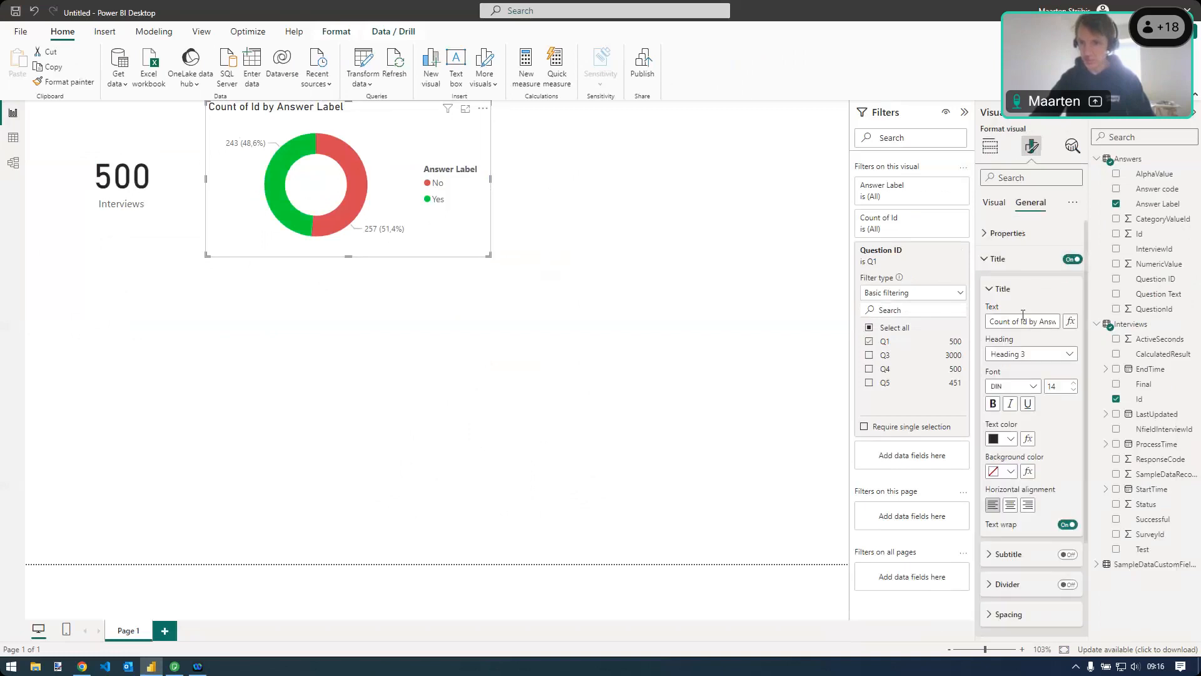
{"action": "triple_click", "coordinate": [1036, 323]}
{"action": "type", "text": "Percenta"}
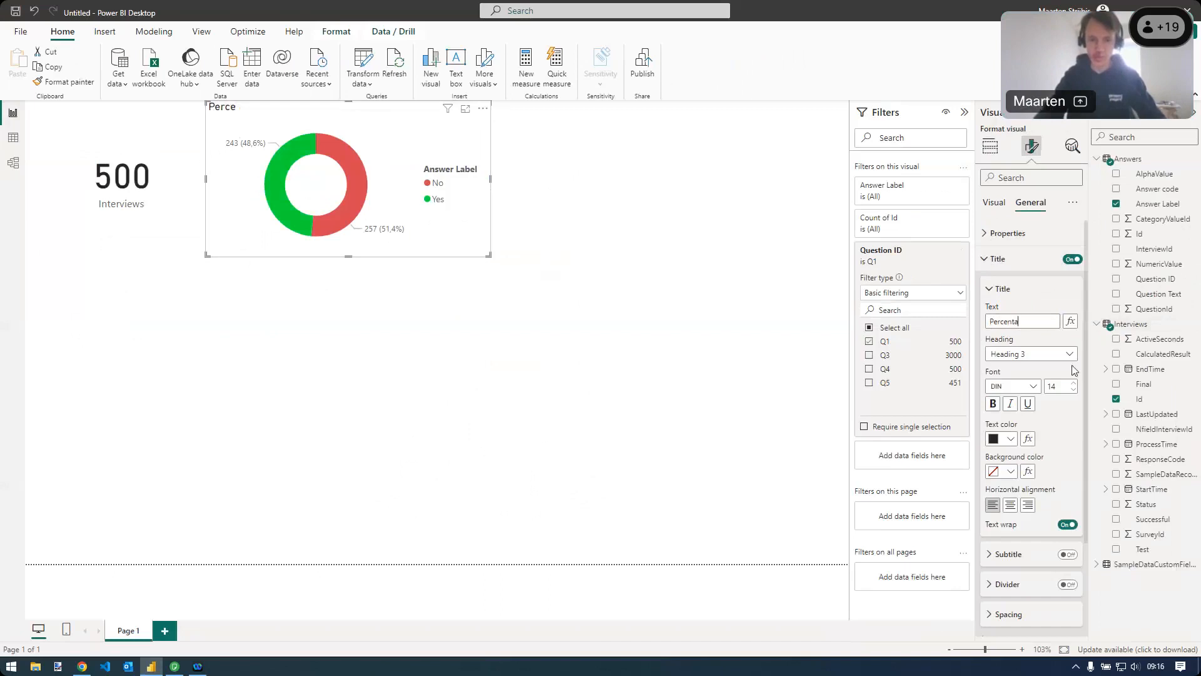
{"action": "type", "text": "ge satisfied with service"}
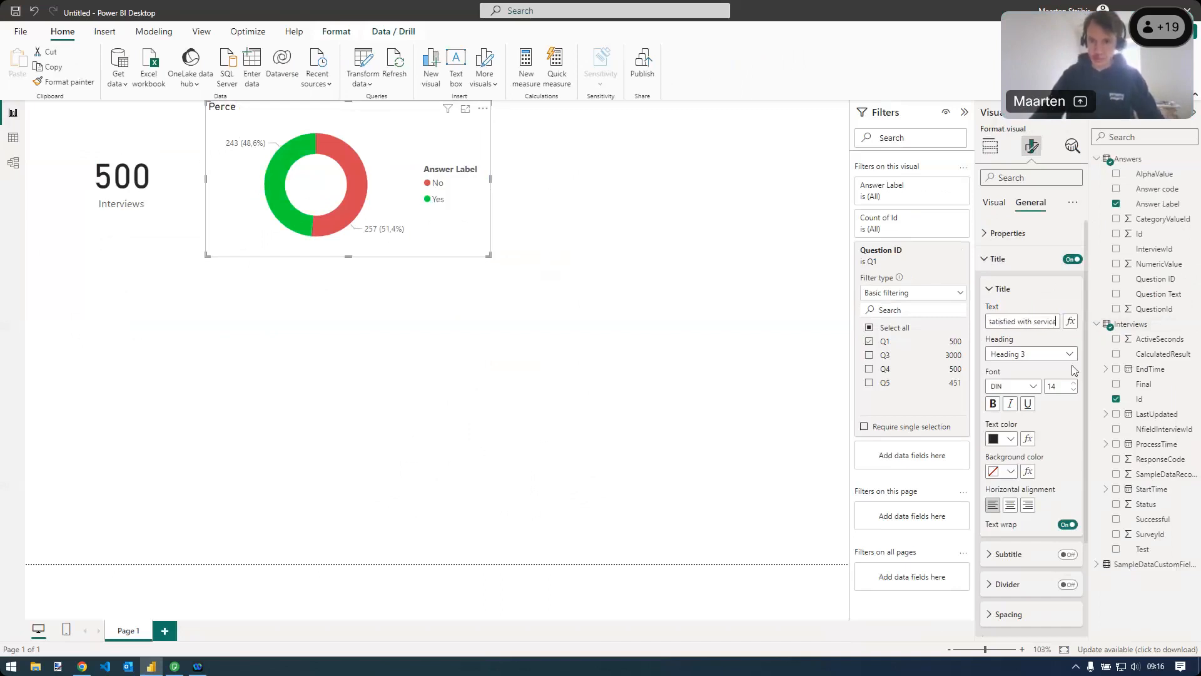
{"action": "left_click", "coordinate": [619, 299]}
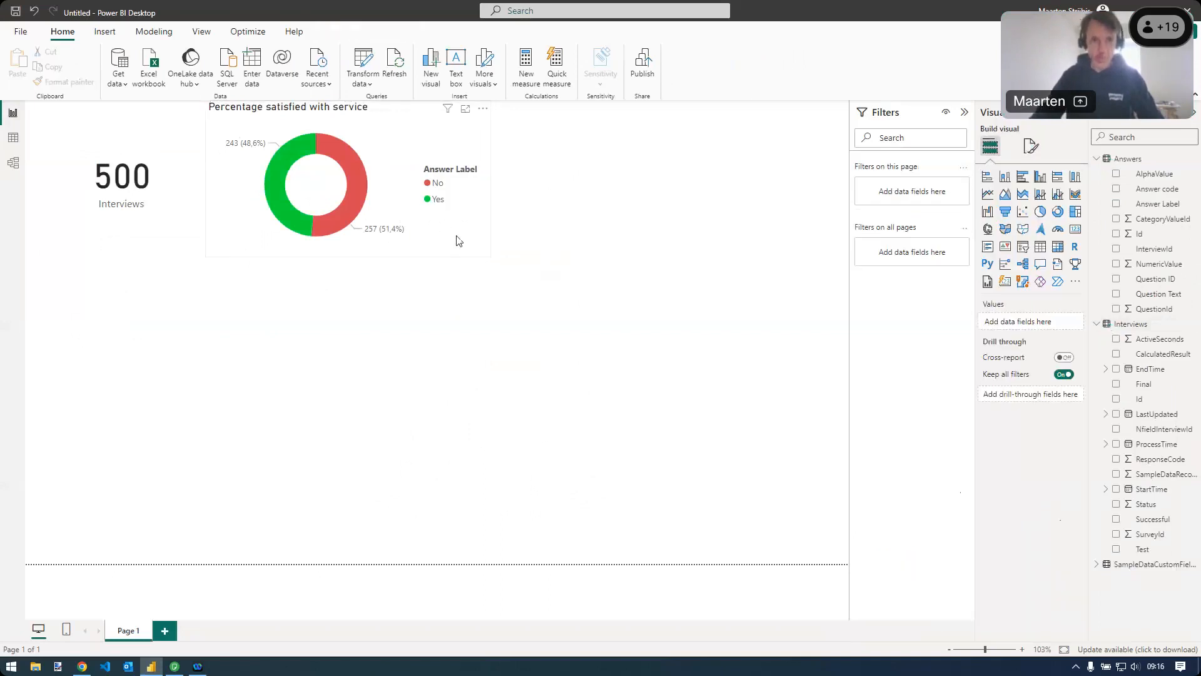
{"action": "left_click", "coordinate": [354, 250]}
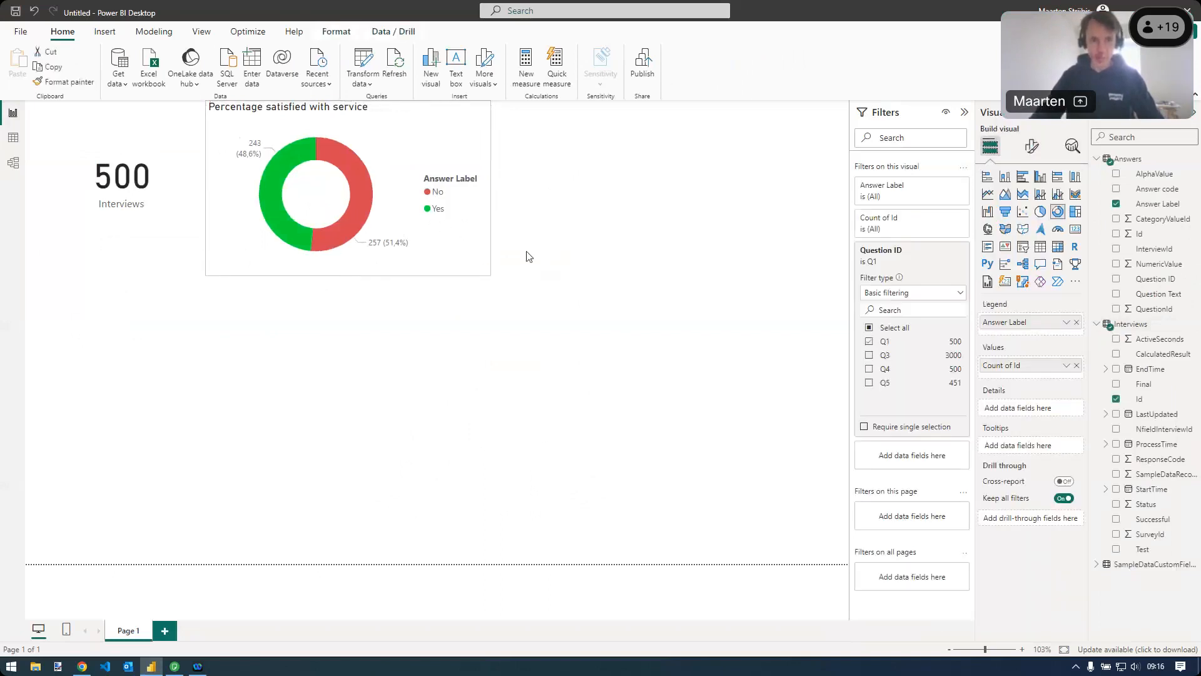
{"action": "left_click", "coordinate": [526, 257]}
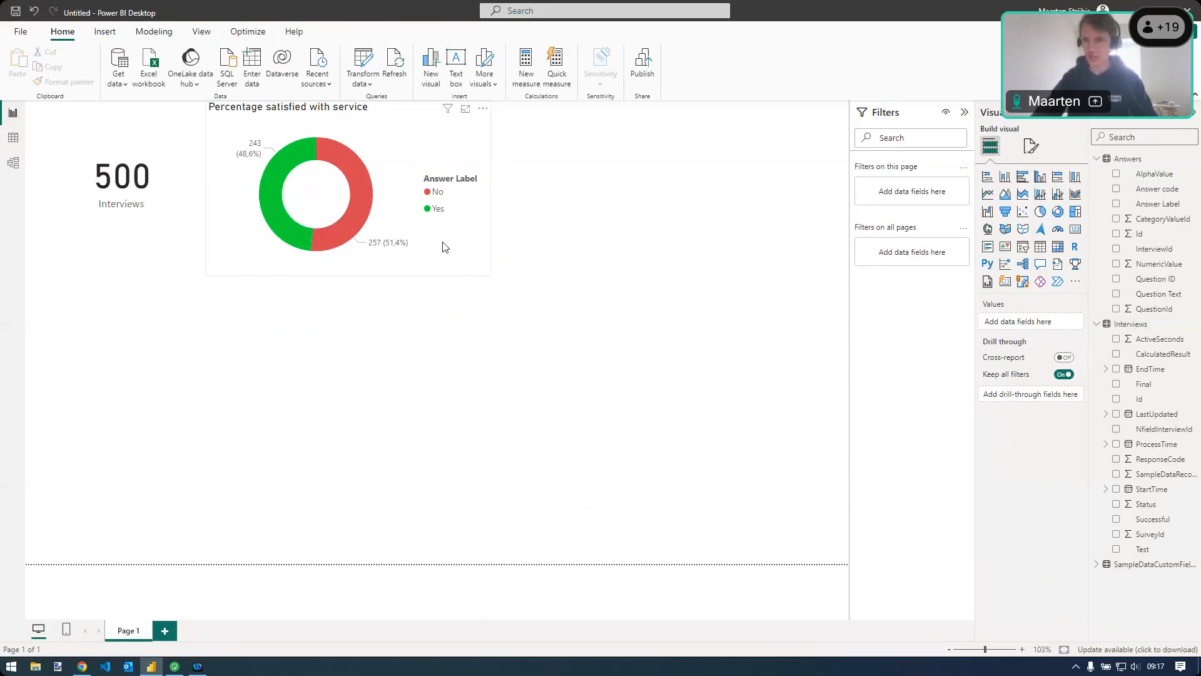
Add a large 100% stacked bar chart below the card, with the count of the Interviews table's Id as X-axis and Answer Label as legend
{"action": "left_click_drag", "start_coordinate": [904, 289], "coordinate": [901, 289]}
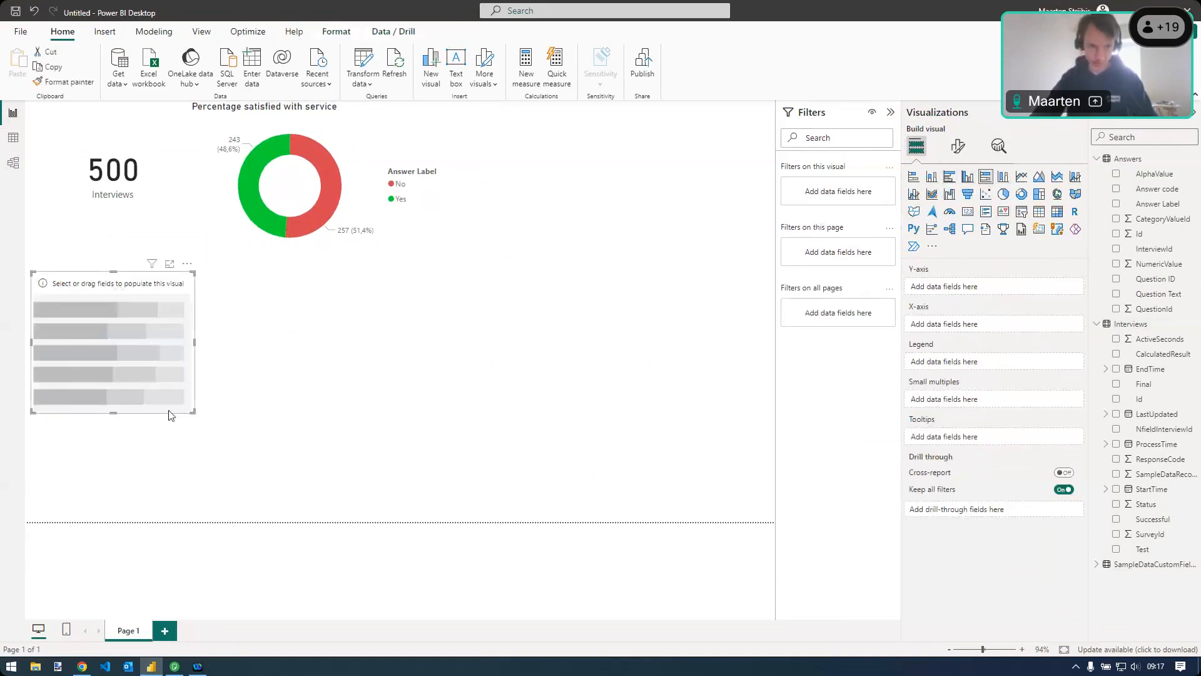
{"action": "left_click_drag", "start_coordinate": [193, 413], "coordinate": [391, 494]}
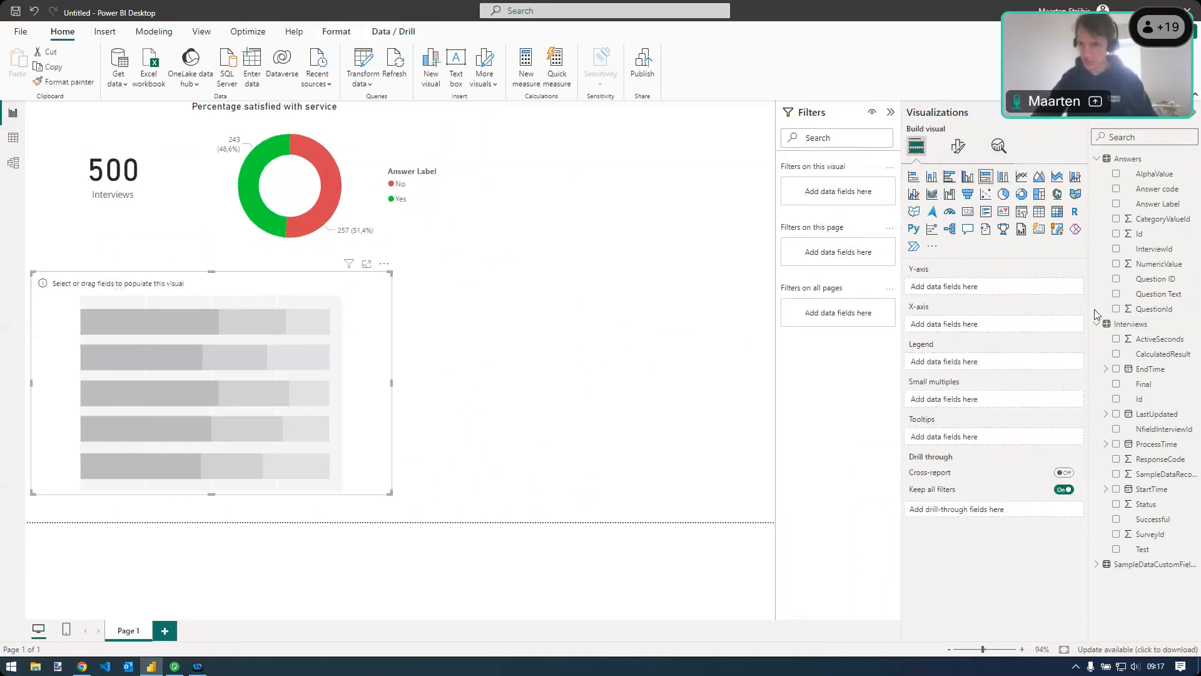
{"action": "left_click_drag", "start_coordinate": [1140, 401], "coordinate": [982, 329]}
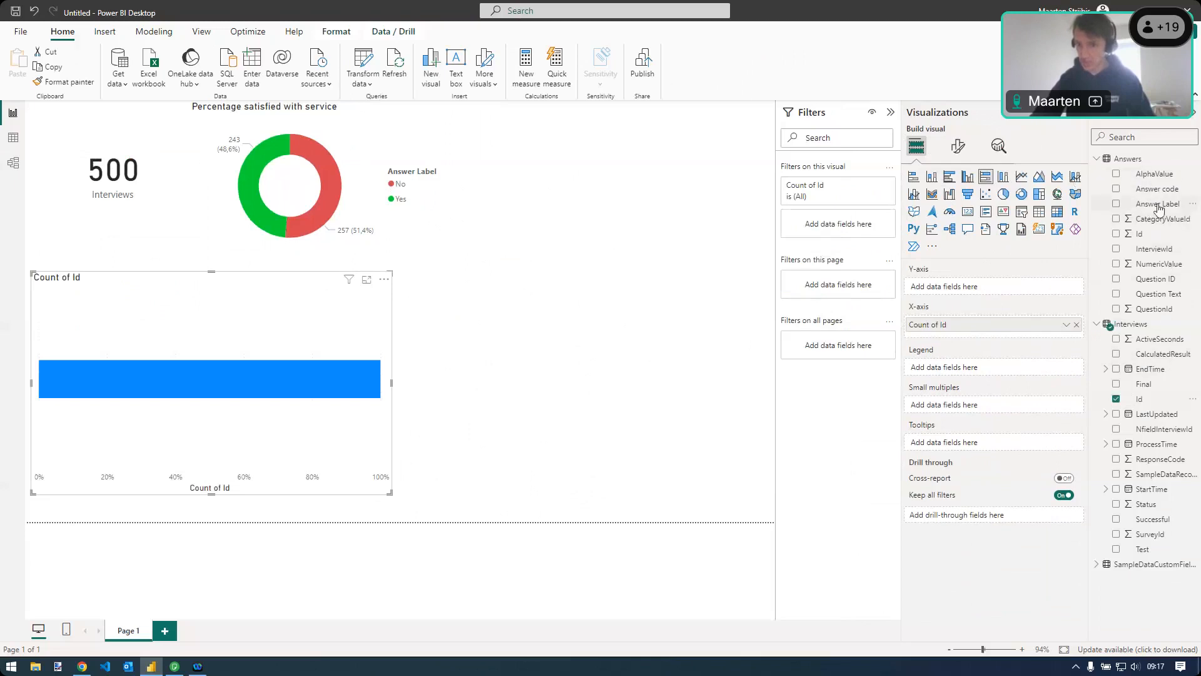
{"action": "left_click_drag", "start_coordinate": [1159, 208], "coordinate": [990, 374]}
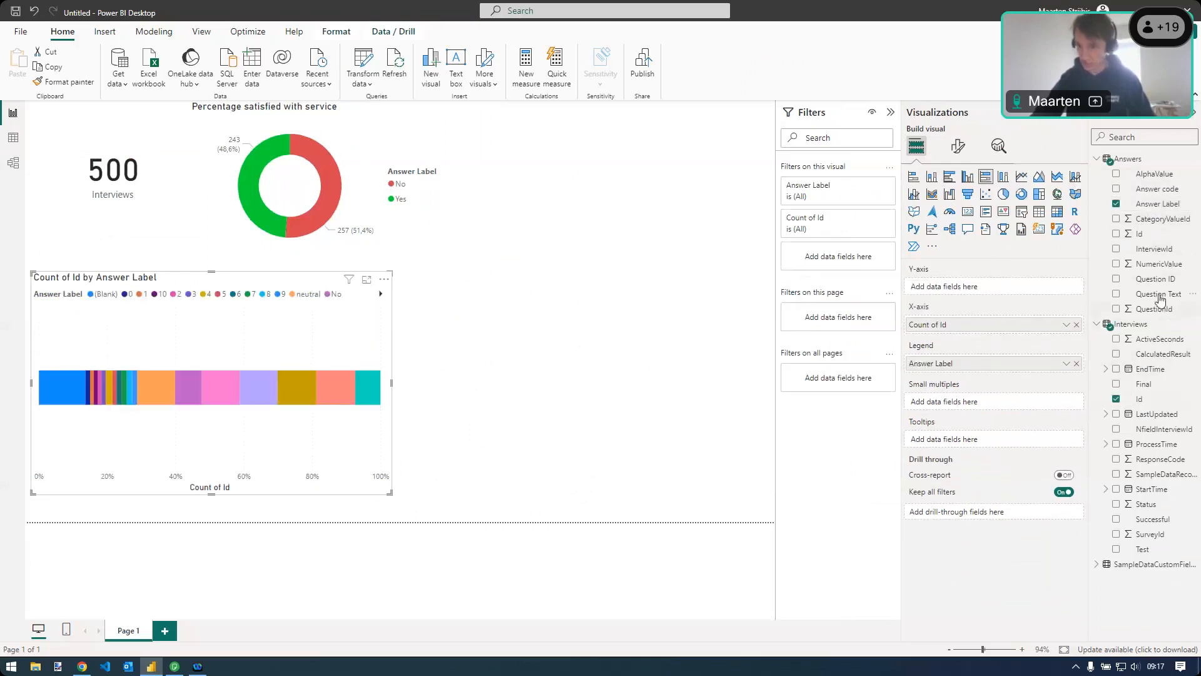
Filter the stacked bar chart to Question ID Q3 and widen it across most of the page
{"action": "left_click_drag", "start_coordinate": [1159, 298], "coordinate": [838, 256]}
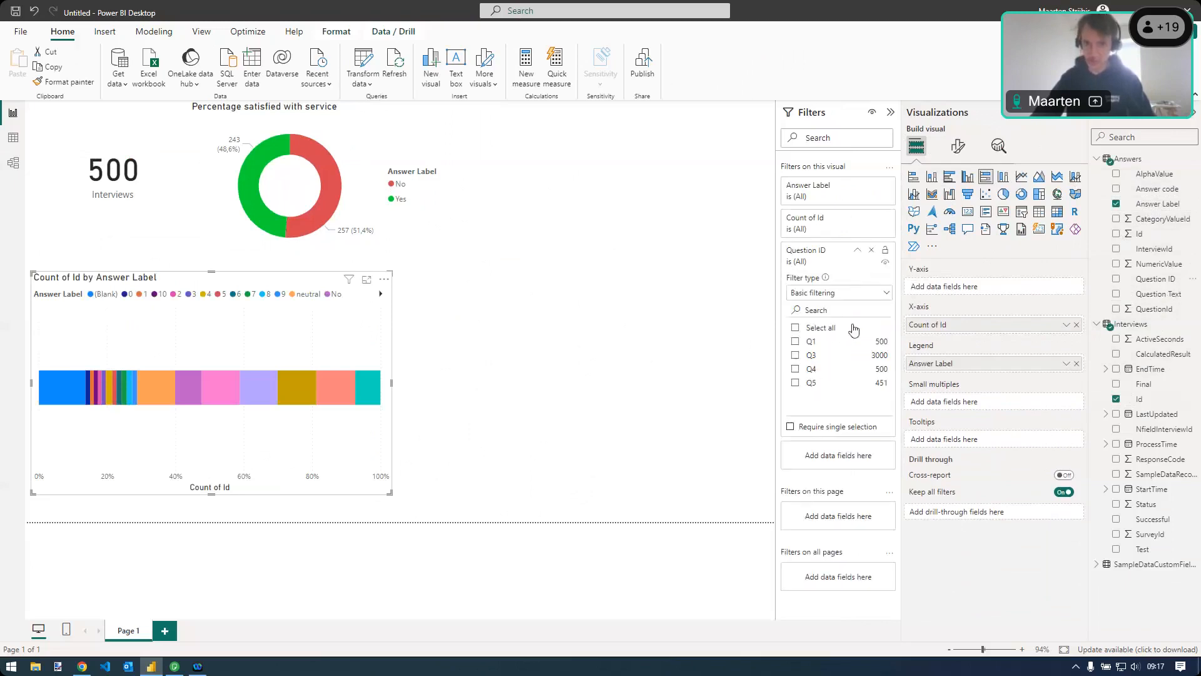
{"action": "left_click", "coordinate": [795, 356]}
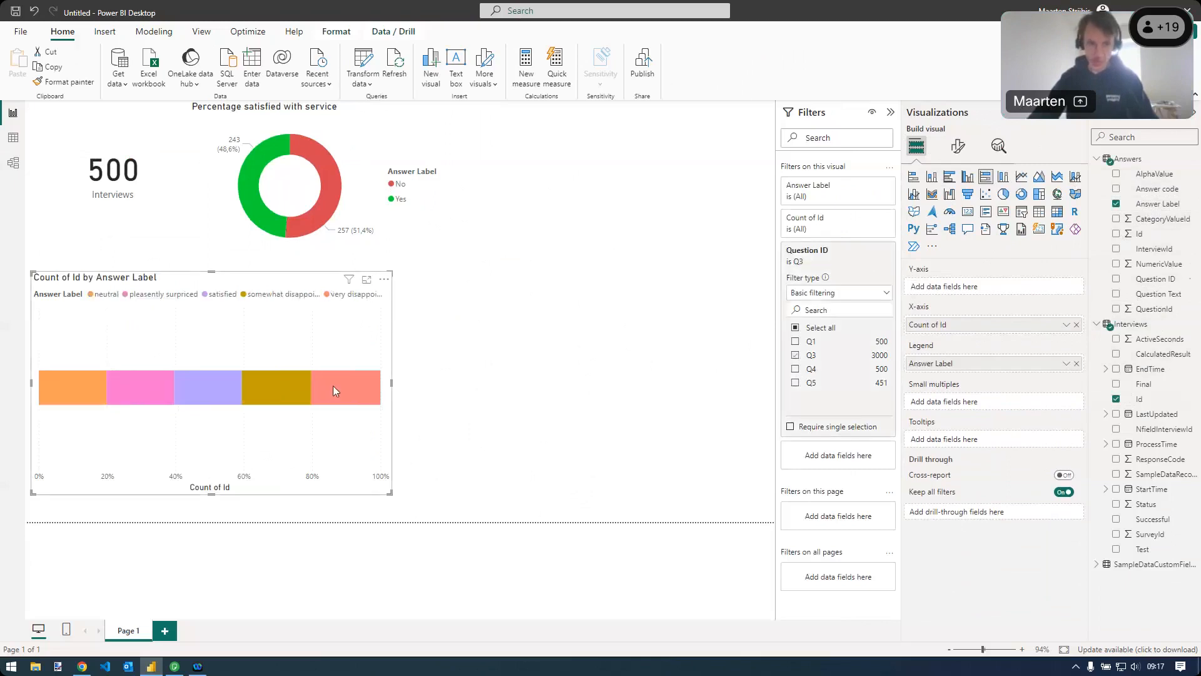
{"action": "left_click_drag", "start_coordinate": [392, 383], "coordinate": [686, 406]}
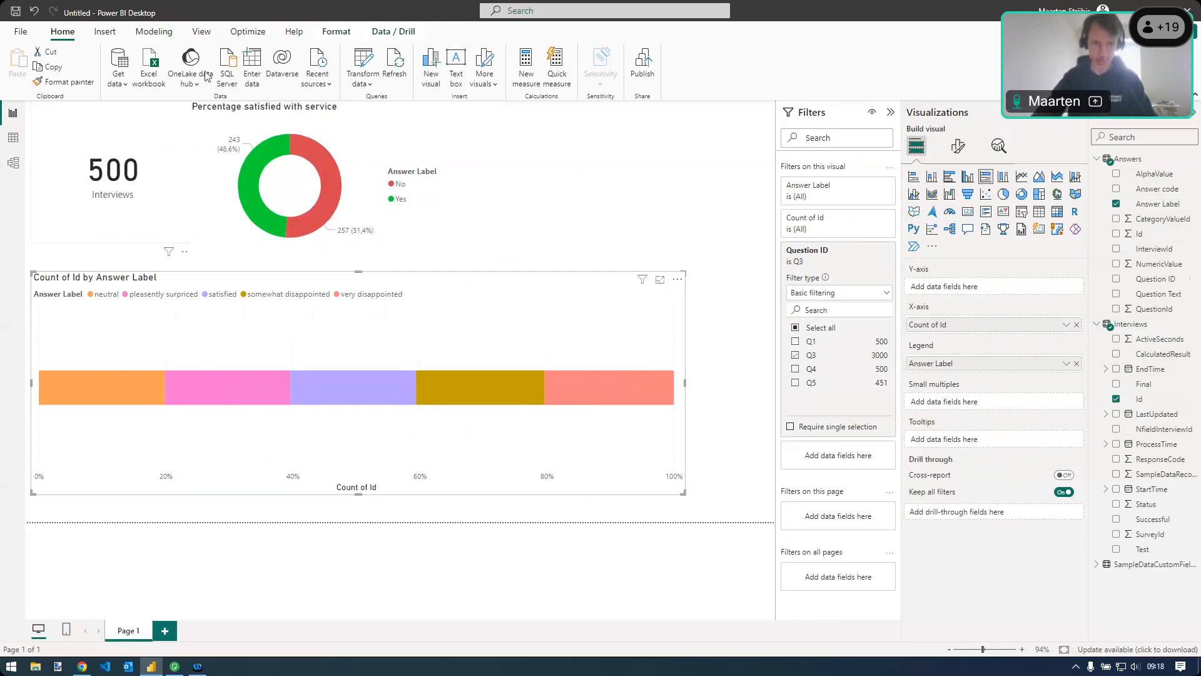
In the Answers query, expand the AnswersContextListItems column into only ContextListItems, without the original column name as prefix
{"action": "left_click", "coordinate": [368, 65]}
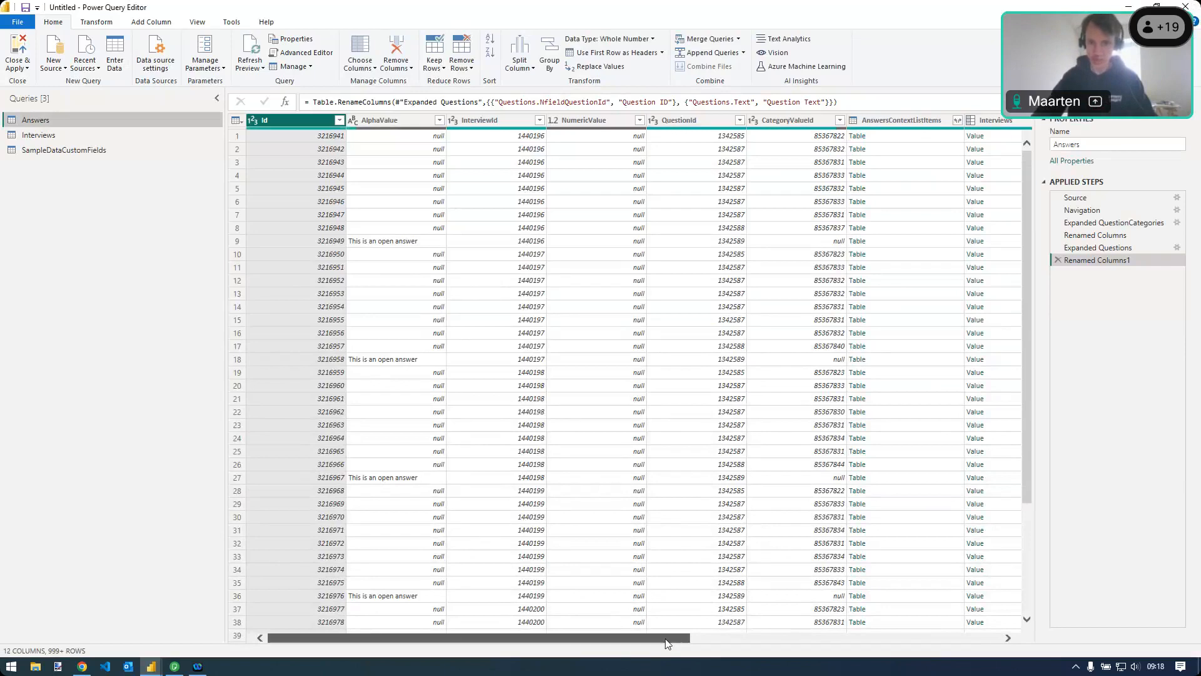
{"action": "left_click_drag", "start_coordinate": [667, 643], "coordinate": [843, 649]}
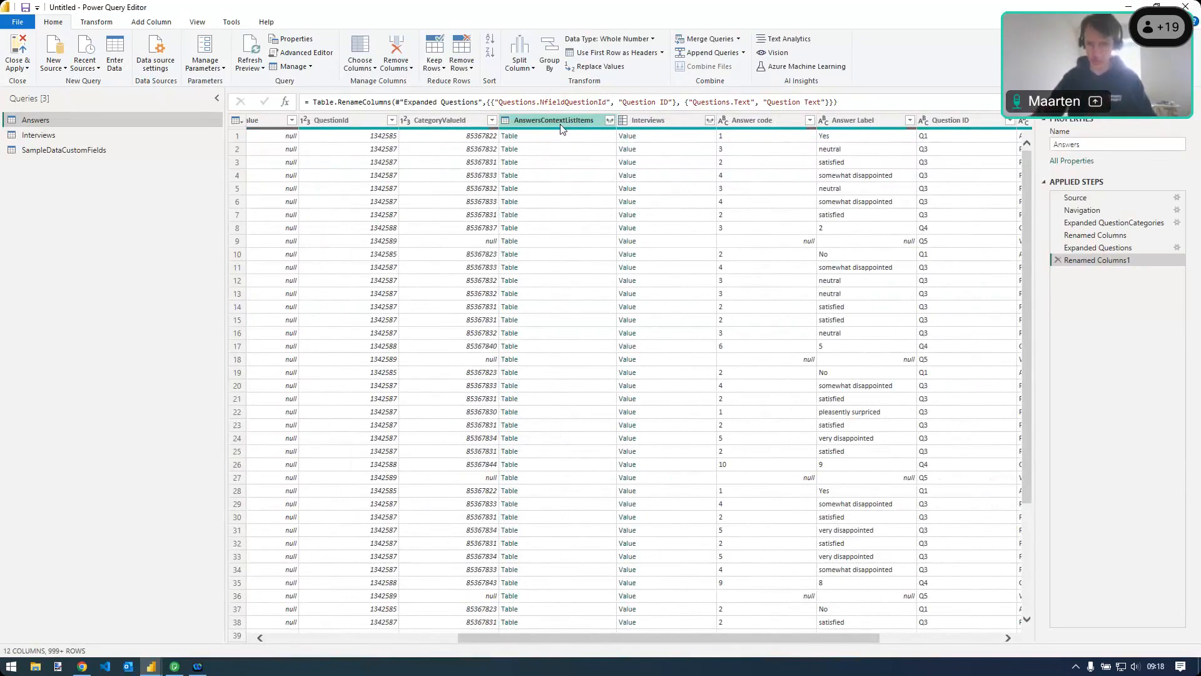
{"action": "left_click", "coordinate": [610, 120]}
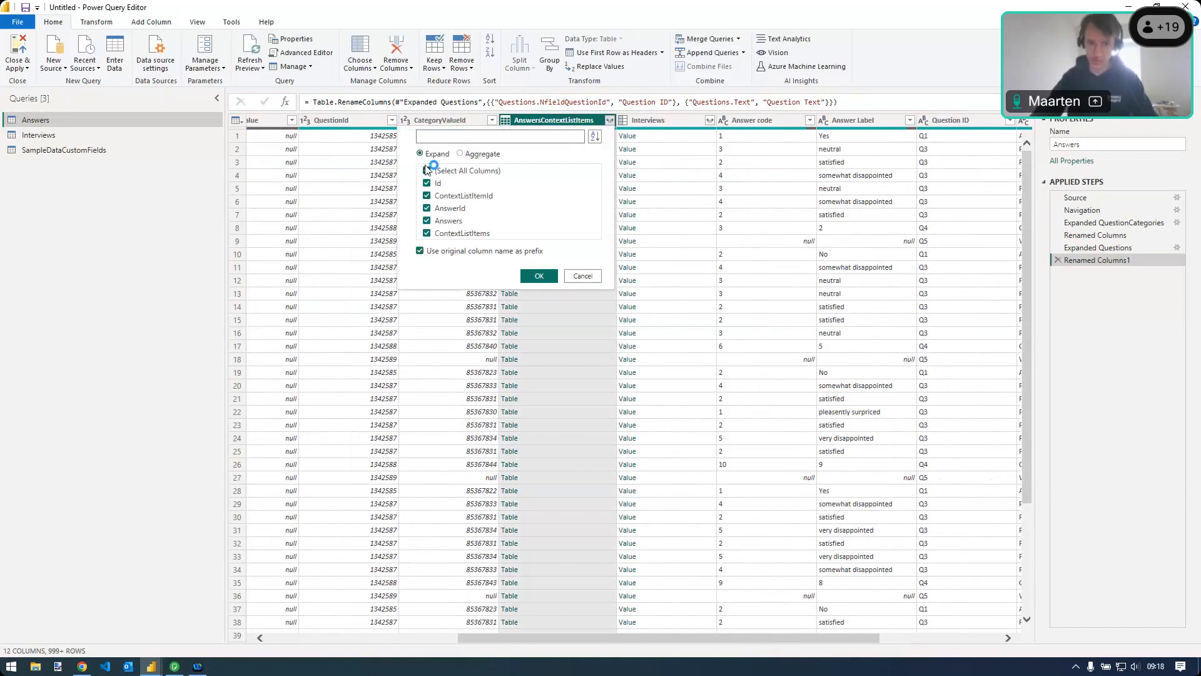
{"action": "left_click", "coordinate": [427, 170]}
{"action": "left_click", "coordinate": [428, 234]}
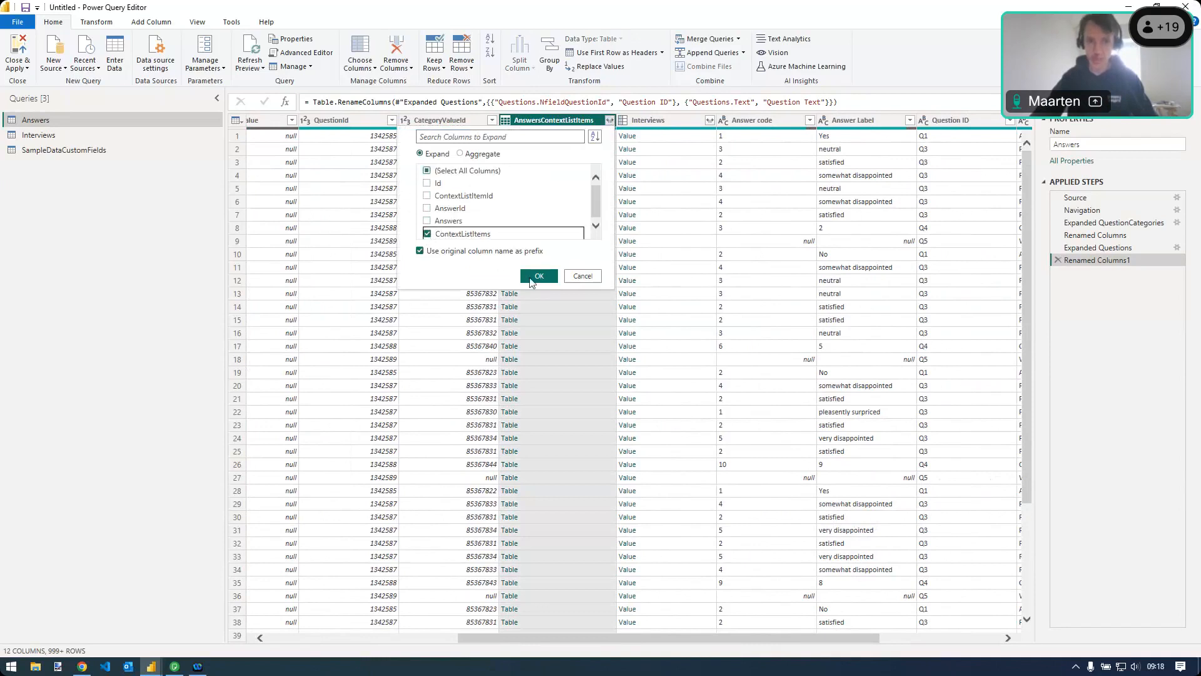
{"action": "left_click", "coordinate": [420, 250]}
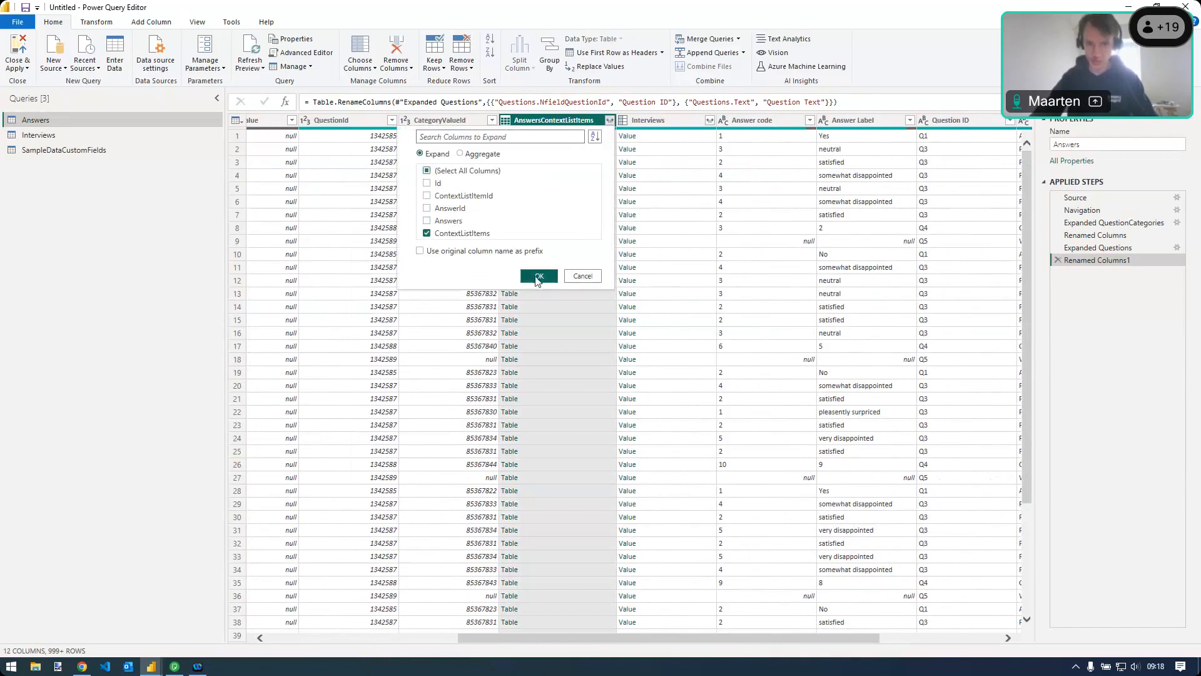
{"action": "left_click", "coordinate": [538, 276]}
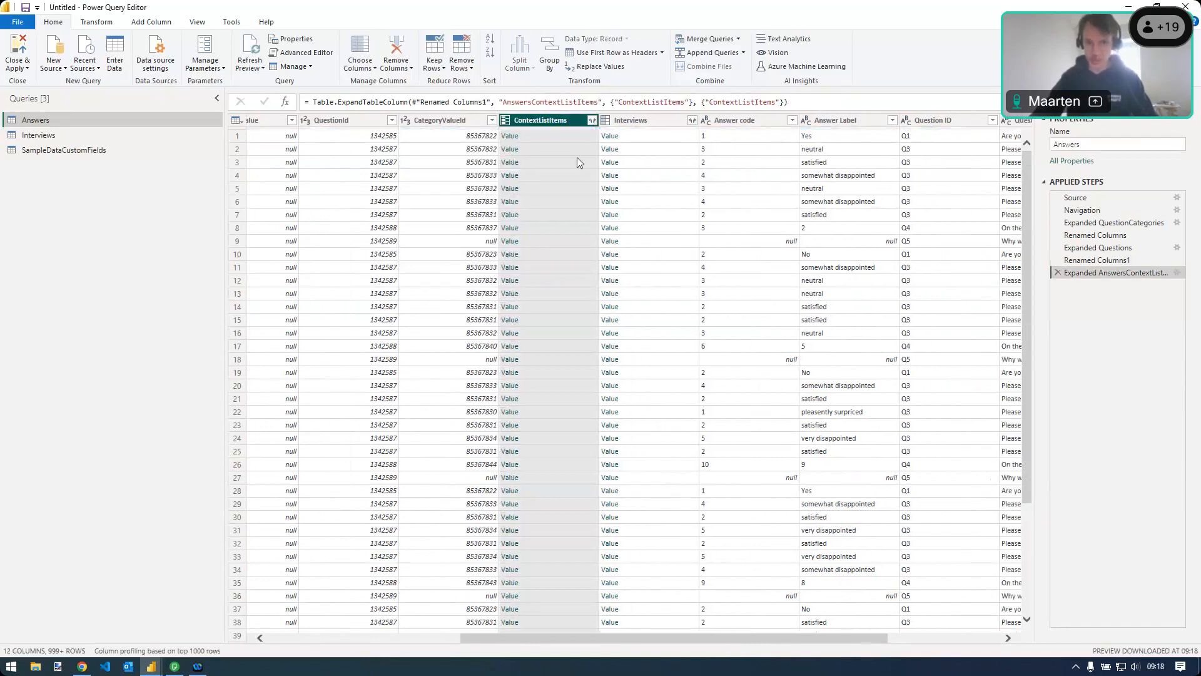
Expand the ContextListItems column into only the Code and Label fields
{"action": "left_click", "coordinate": [592, 120]}
{"action": "left_click", "coordinate": [409, 158]}
{"action": "left_click", "coordinate": [410, 183]}
{"action": "left_click", "coordinate": [410, 196]}
{"action": "left_click", "coordinate": [518, 287]}
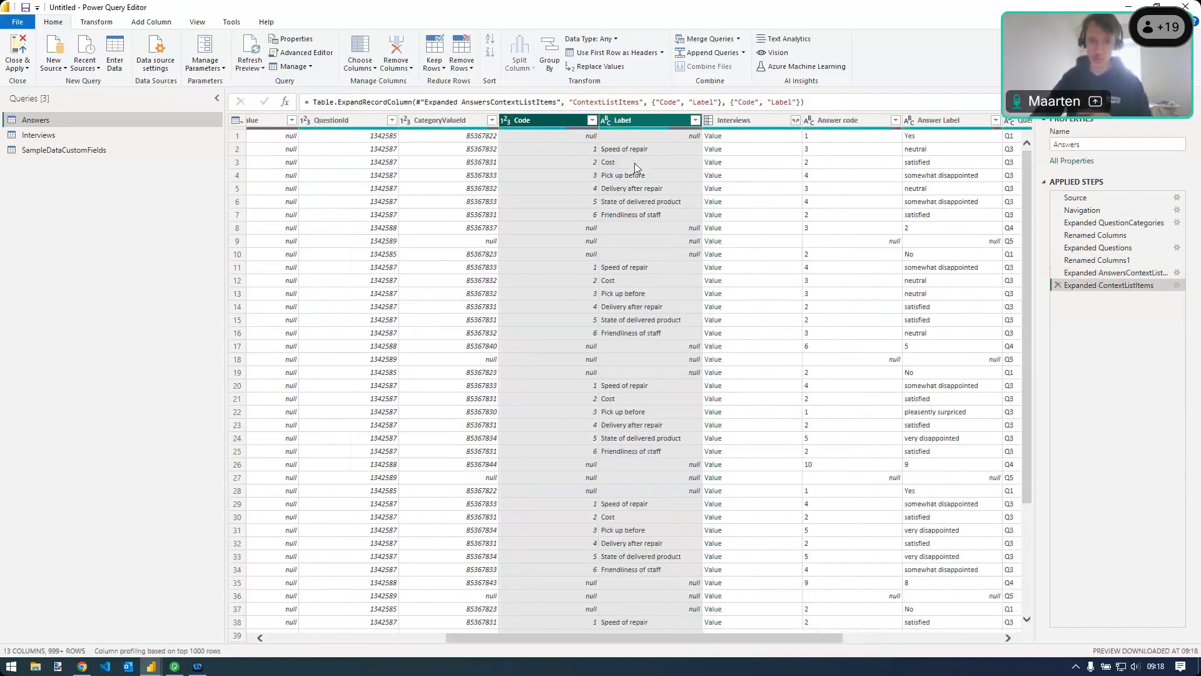
Rename the expanded Label column of the Answers query as ContextLabel
{"action": "double_click", "coordinate": [625, 117]}
{"action": "type", "text": "Cod"}
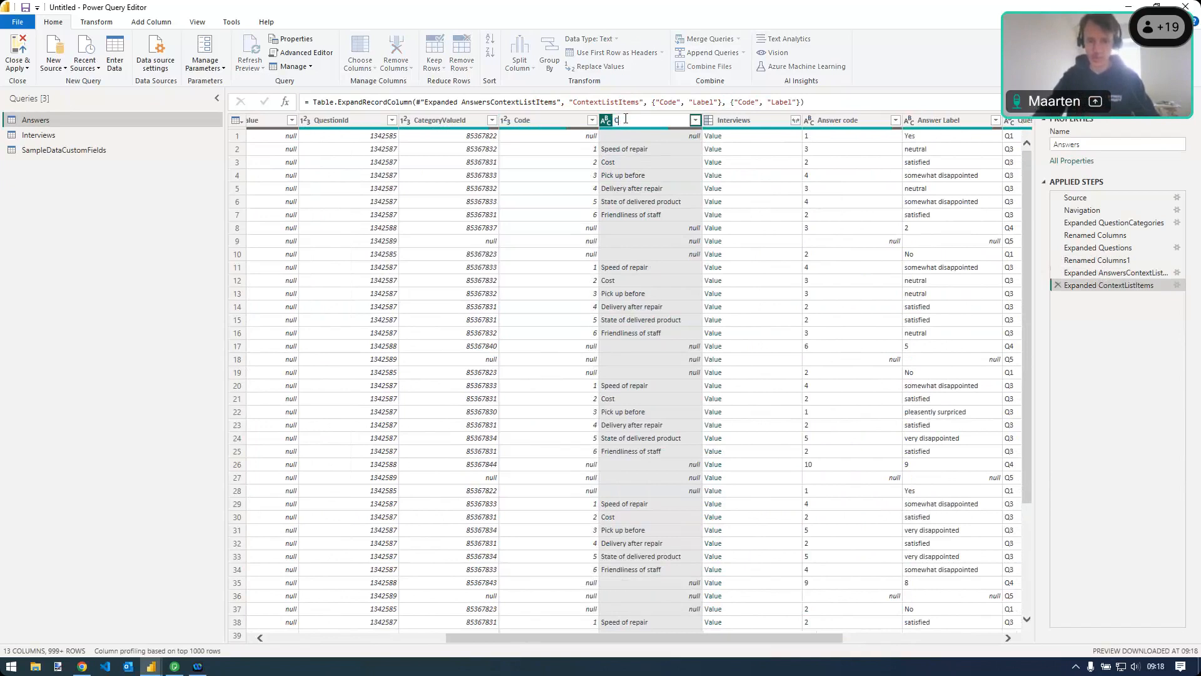
{"action": "type", "text": "textLabel"}
{"action": "key", "text": "Return"}
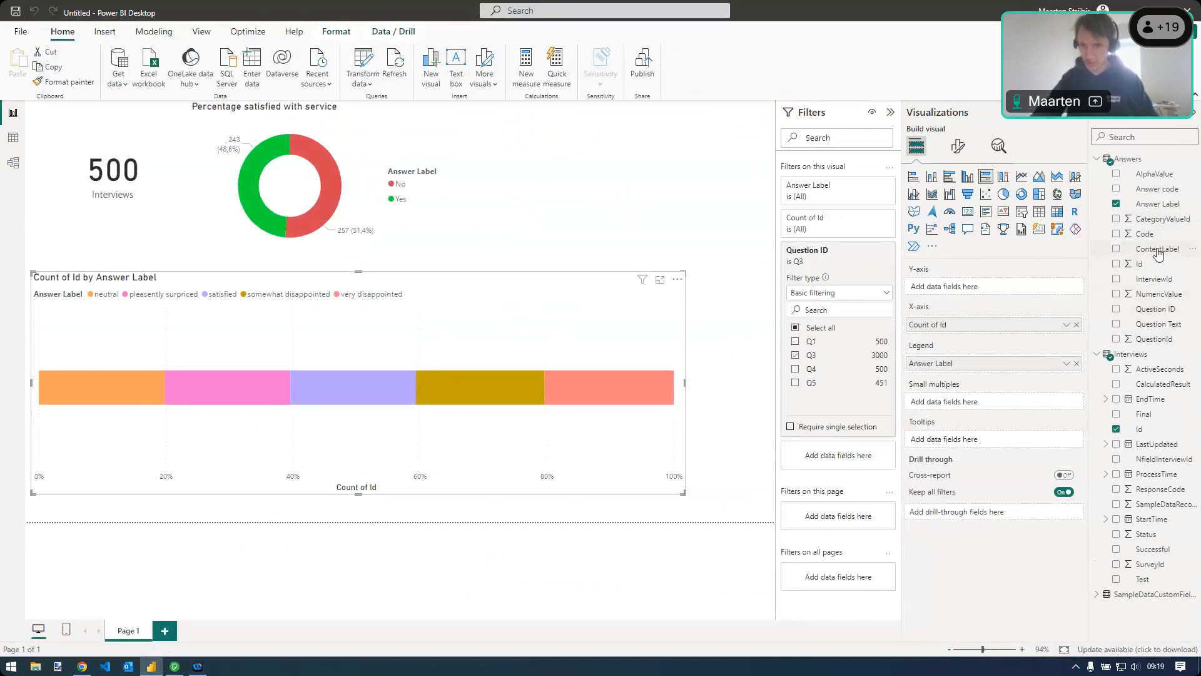
Add ContextLabel as the Y-axis of the 100% stacked bar chart and enlarge the chart to nearly the full page width and slightly taller
{"action": "left_click_drag", "start_coordinate": [1158, 252], "coordinate": [644, 356]}
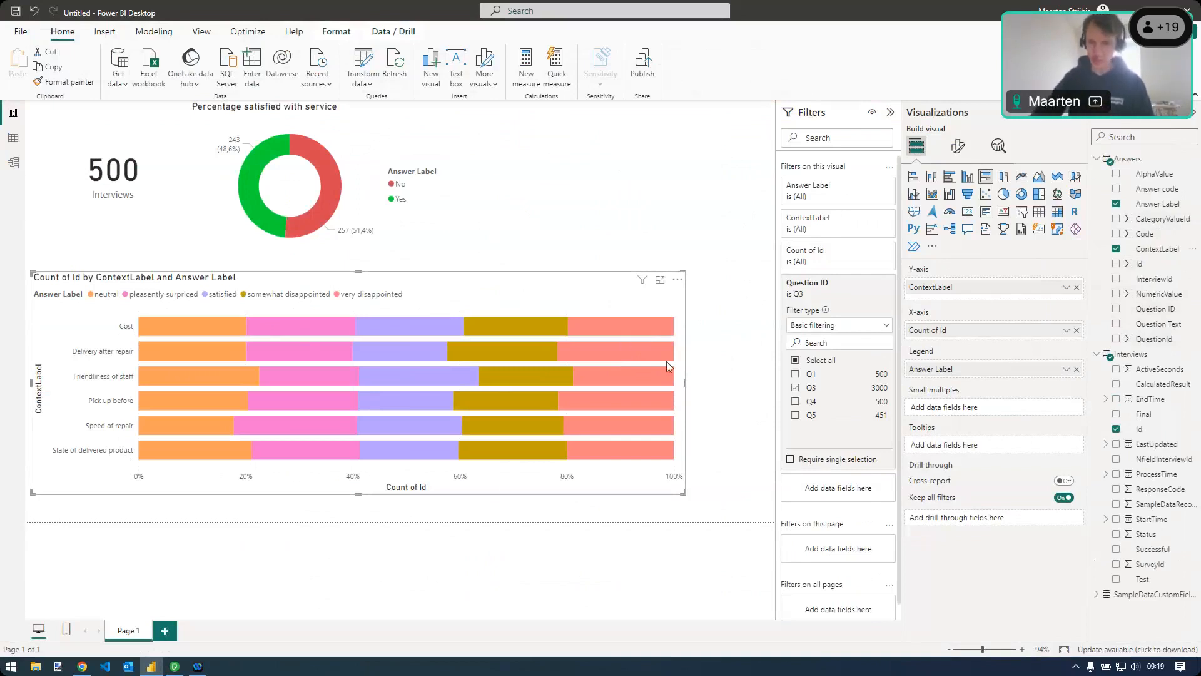
{"action": "left_click_drag", "start_coordinate": [686, 381], "coordinate": [757, 383]}
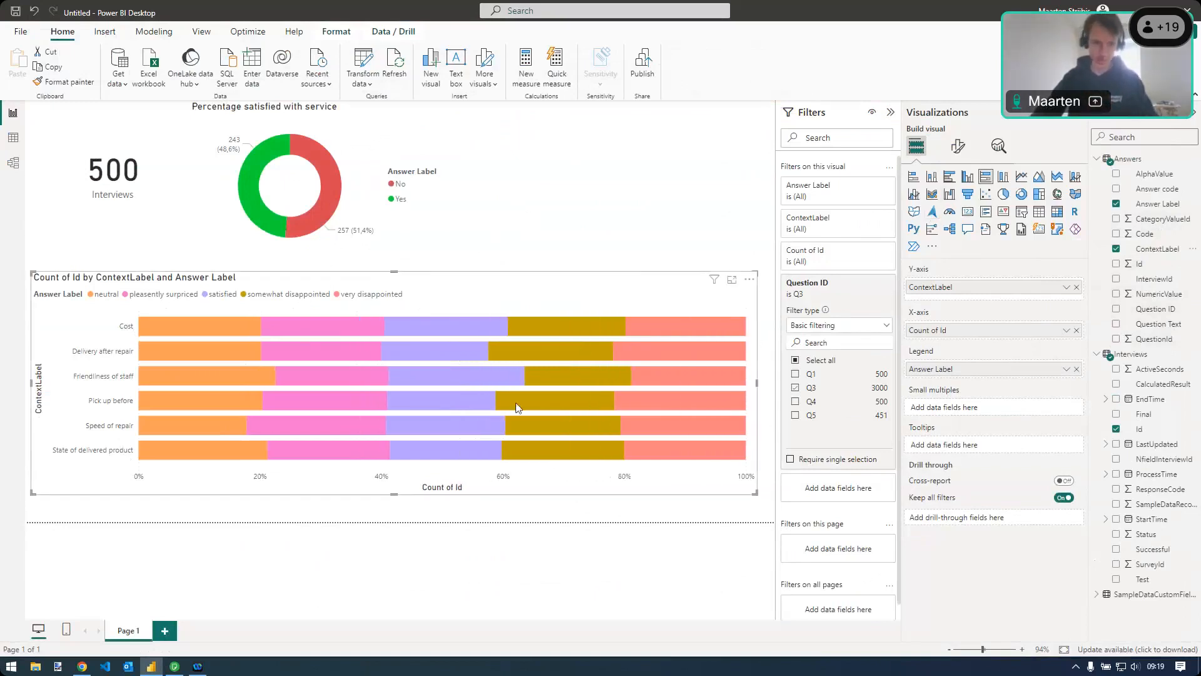
{"action": "left_click_drag", "start_coordinate": [394, 494], "coordinate": [401, 510]}
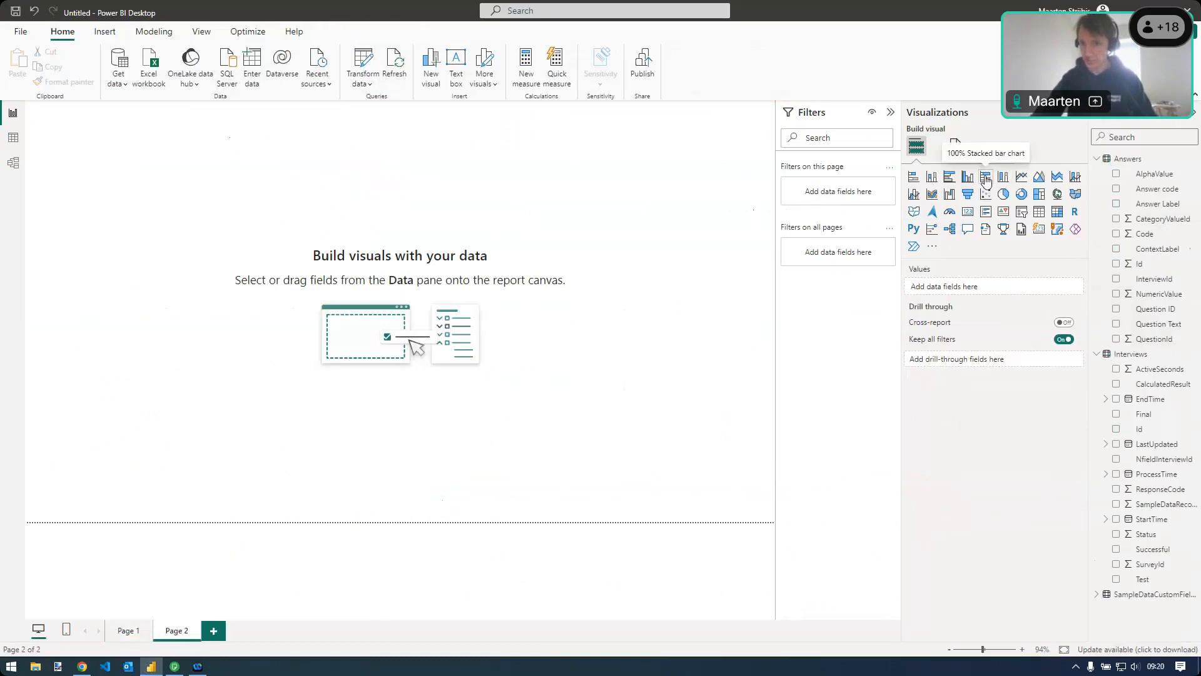
Add a stacked column chart to Page 2 with the count of the Interviews table's Id as Y-axis and Answer Label as legend
{"action": "left_click", "coordinate": [932, 180]}
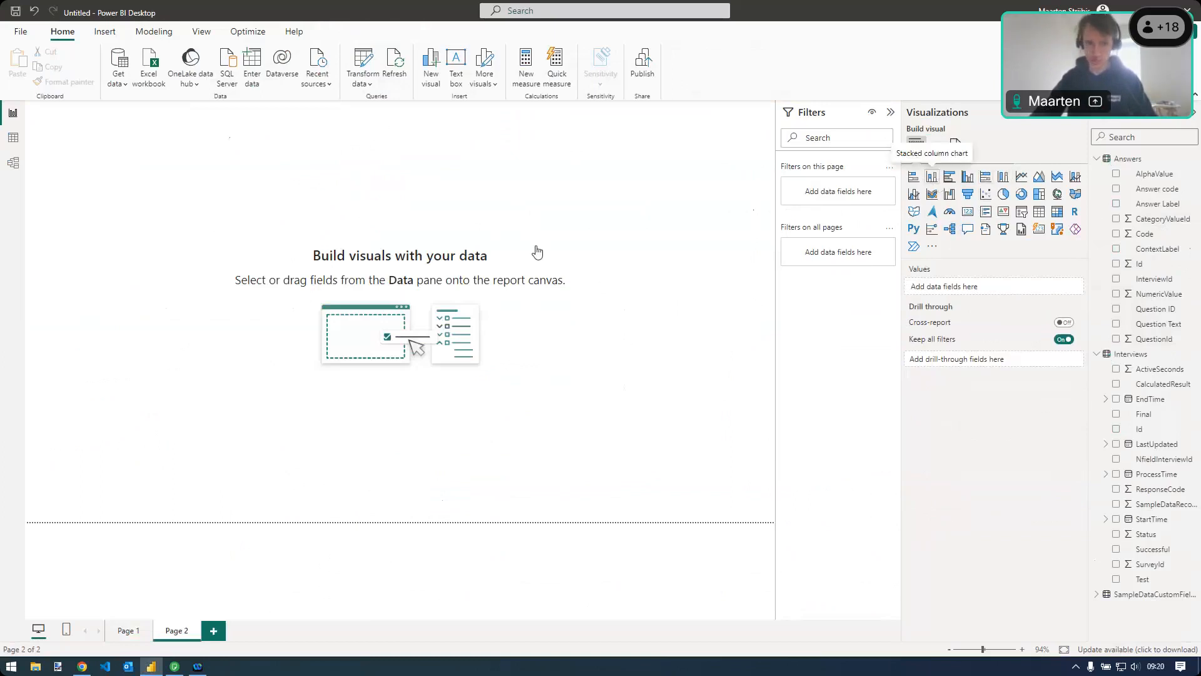
{"action": "left_click_drag", "start_coordinate": [198, 182], "coordinate": [558, 300]}
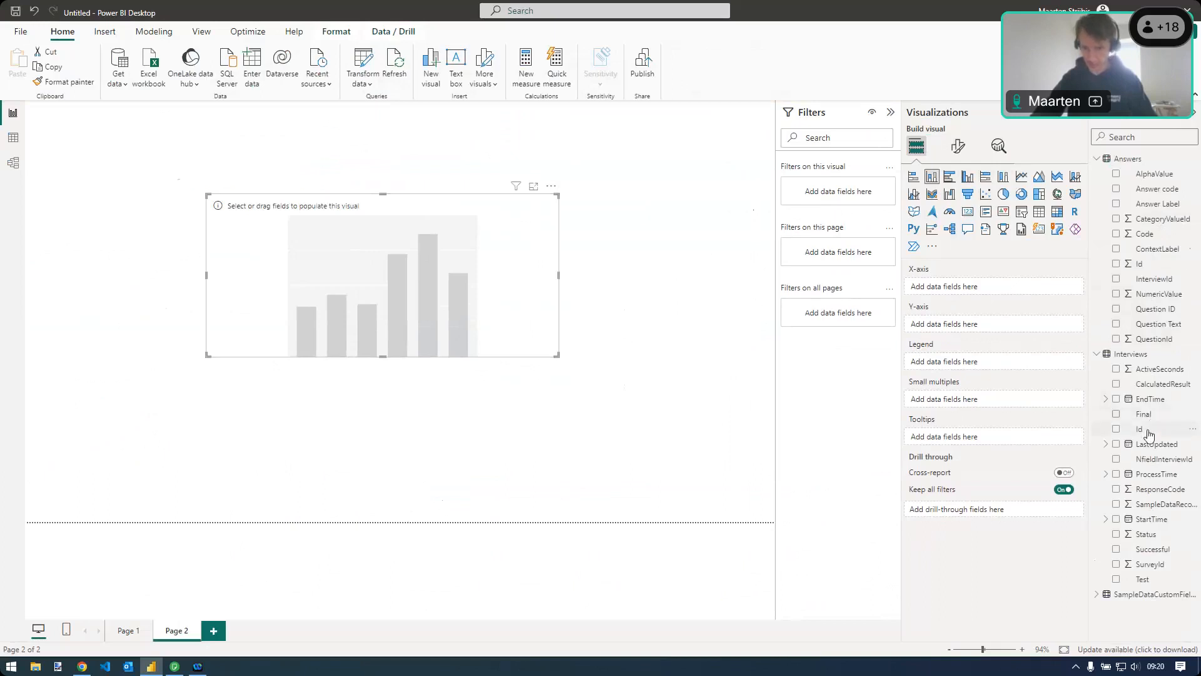
{"action": "left_click_drag", "start_coordinate": [1149, 434], "coordinate": [987, 329]}
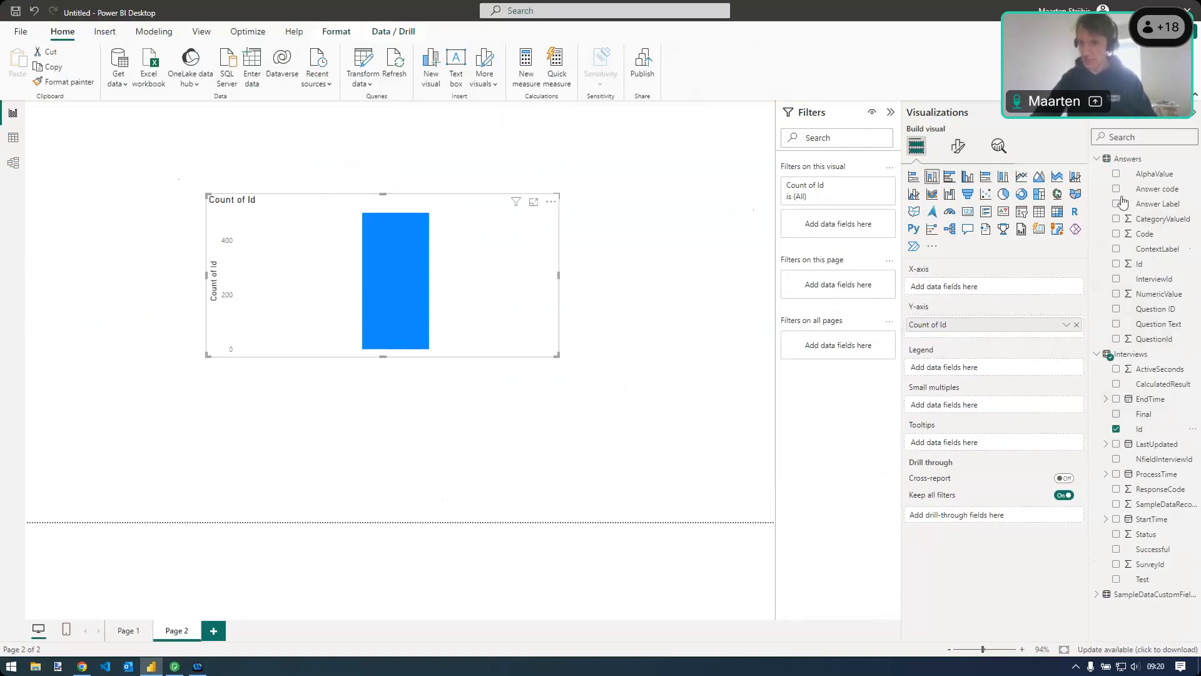
{"action": "left_click_drag", "start_coordinate": [1173, 204], "coordinate": [1012, 370]}
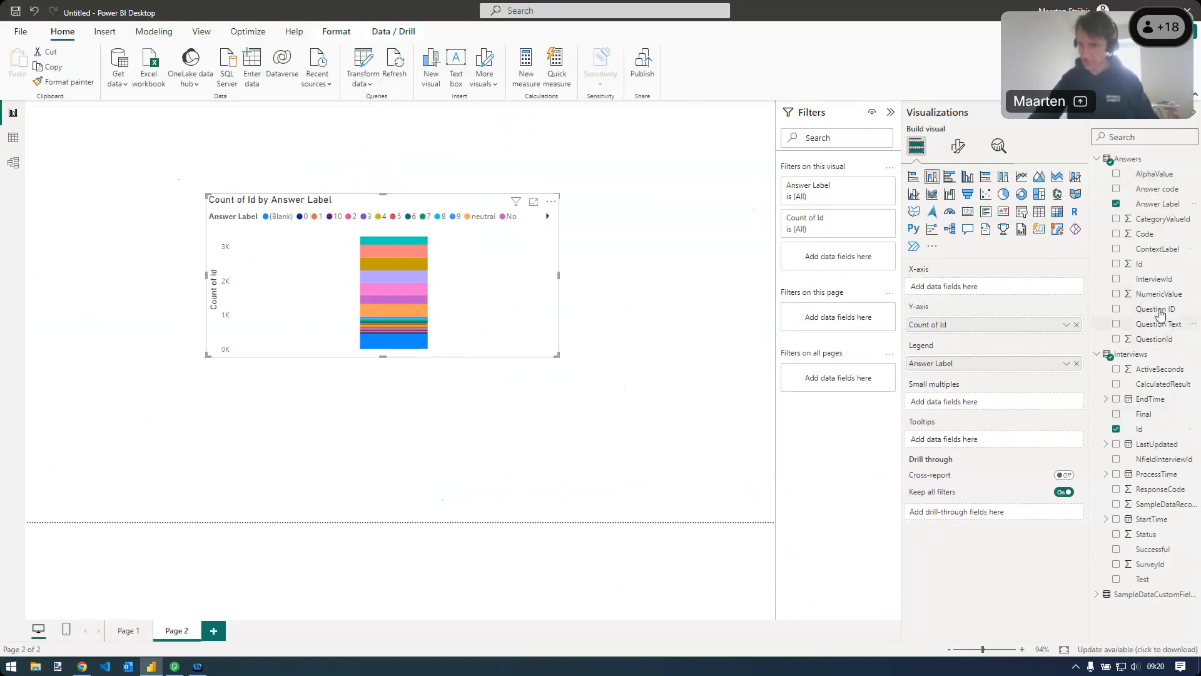
Filter the stacked column chart to Question ID Q4 and stretch it vertically to nearly the full page height
{"action": "left_click_drag", "start_coordinate": [1159, 313], "coordinate": [825, 258]}
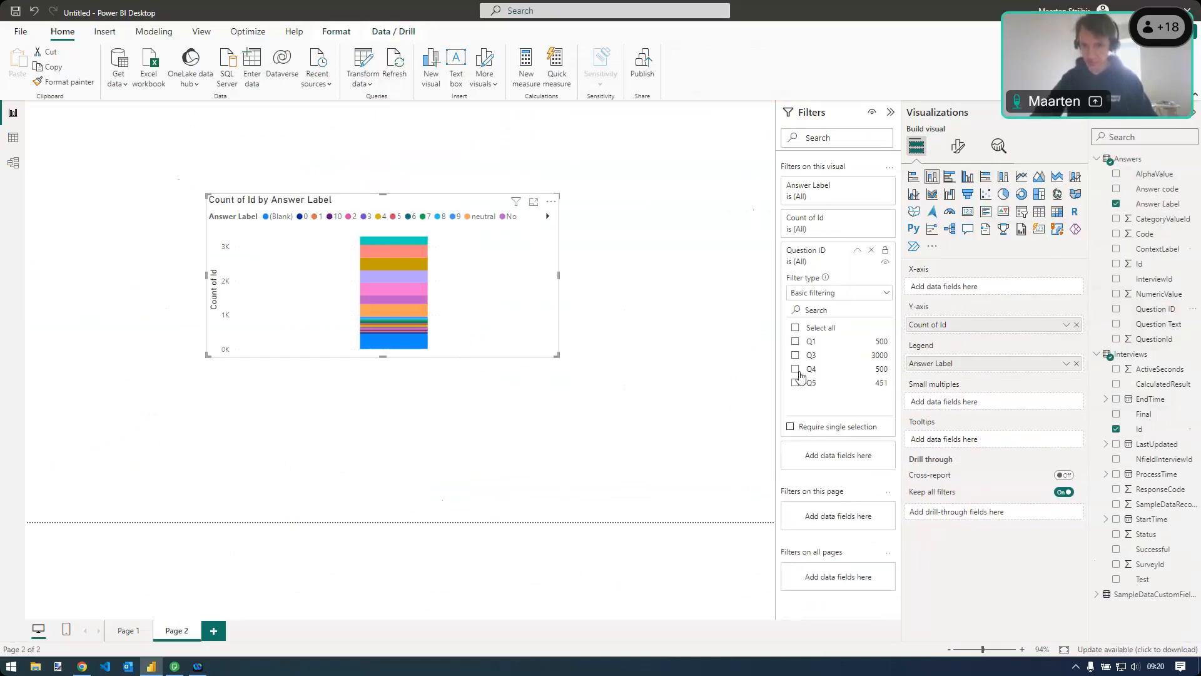
{"action": "left_click", "coordinate": [796, 370]}
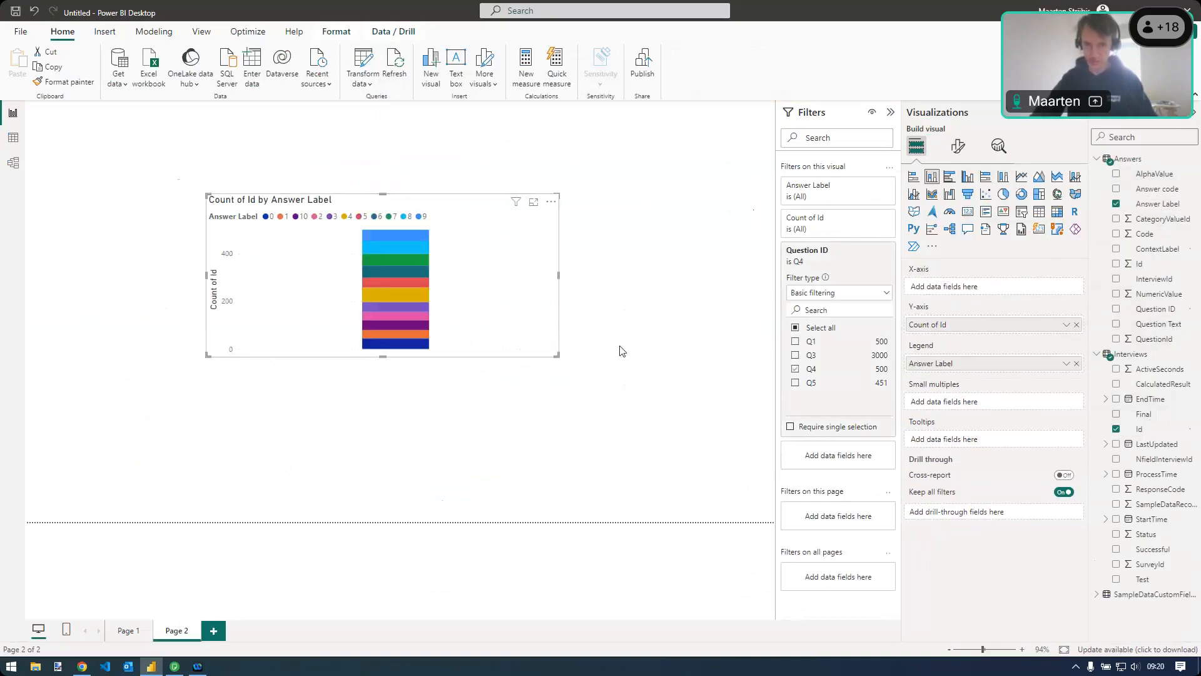
{"action": "left_click_drag", "start_coordinate": [384, 357], "coordinate": [383, 487]}
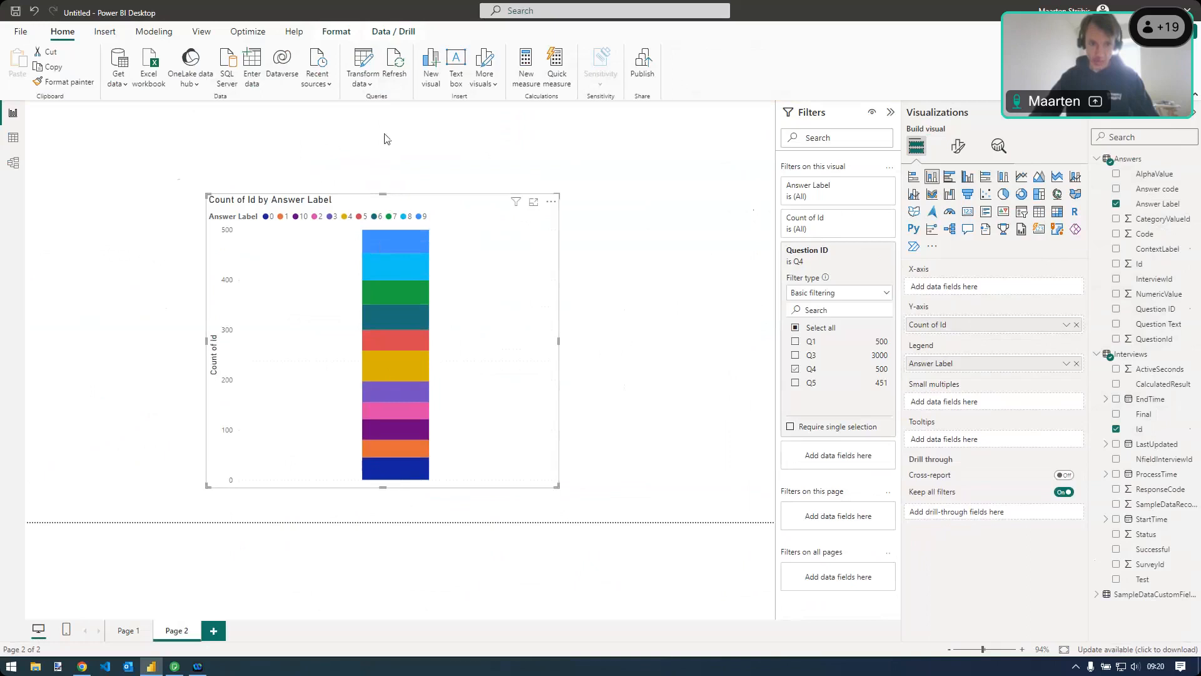
{"action": "left_click_drag", "start_coordinate": [384, 139], "coordinate": [384, 102]}
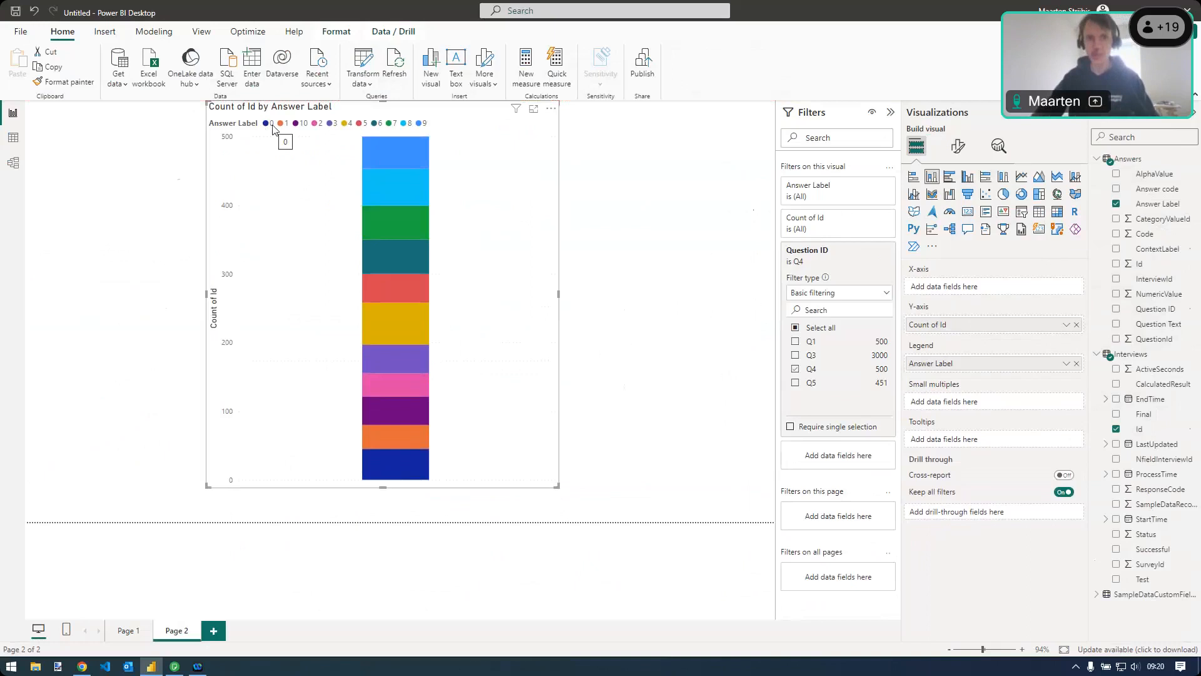
Examine the column chart's answer segments and the NPSSegment properties of question 4 in the ServiceSurvey script in NIPO ODIN Developer
{"action": "mouse_move", "coordinate": [402, 212]}
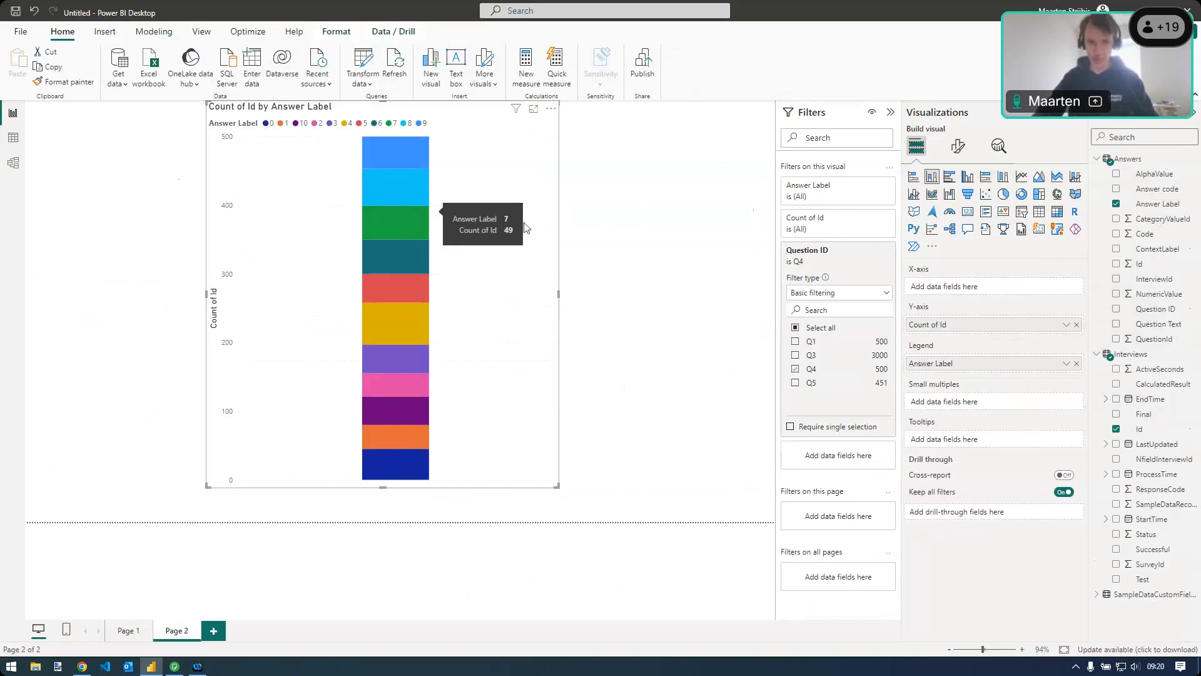
{"action": "left_click", "coordinate": [175, 667]}
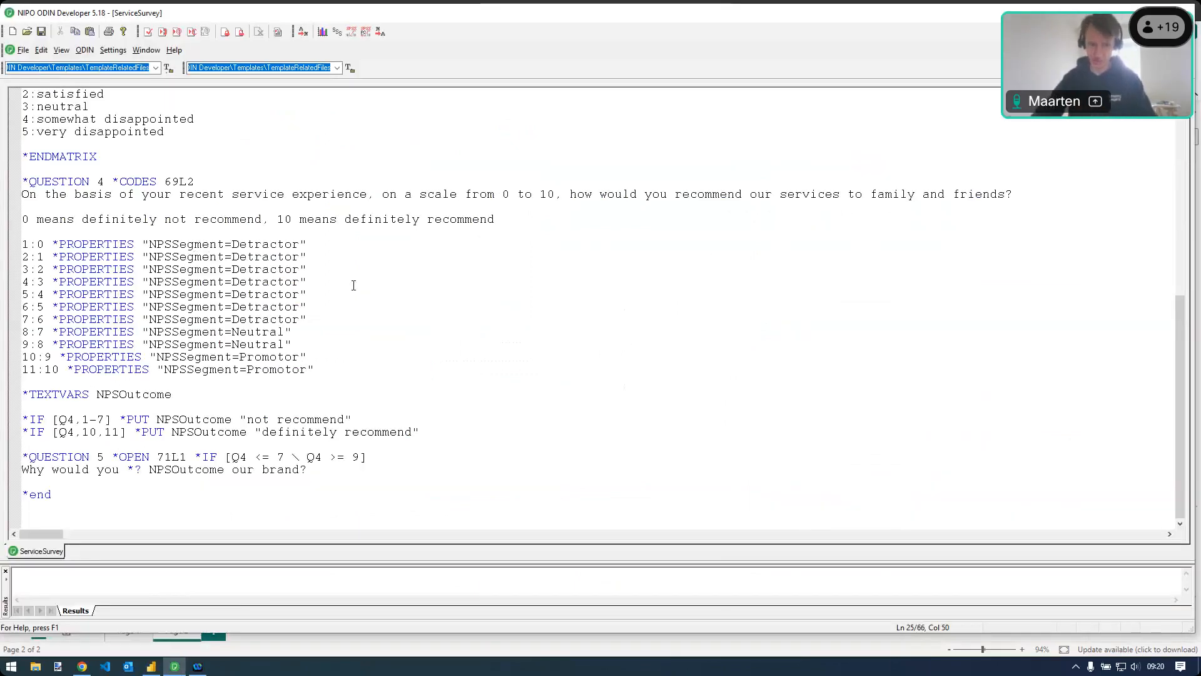
{"action": "key", "text": "alt+Tab"}
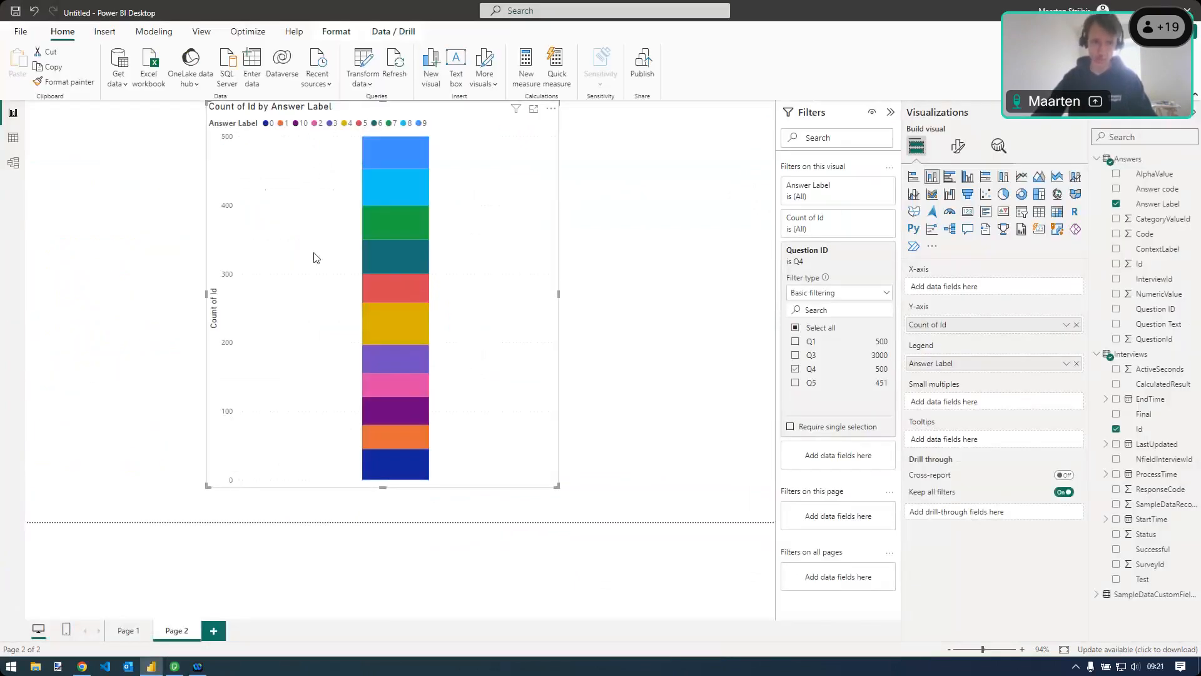
Edit the Answers query's Expanded QuestionCategories step to also include the QuestionCategoryProperties column
{"action": "left_click", "coordinate": [367, 64]}
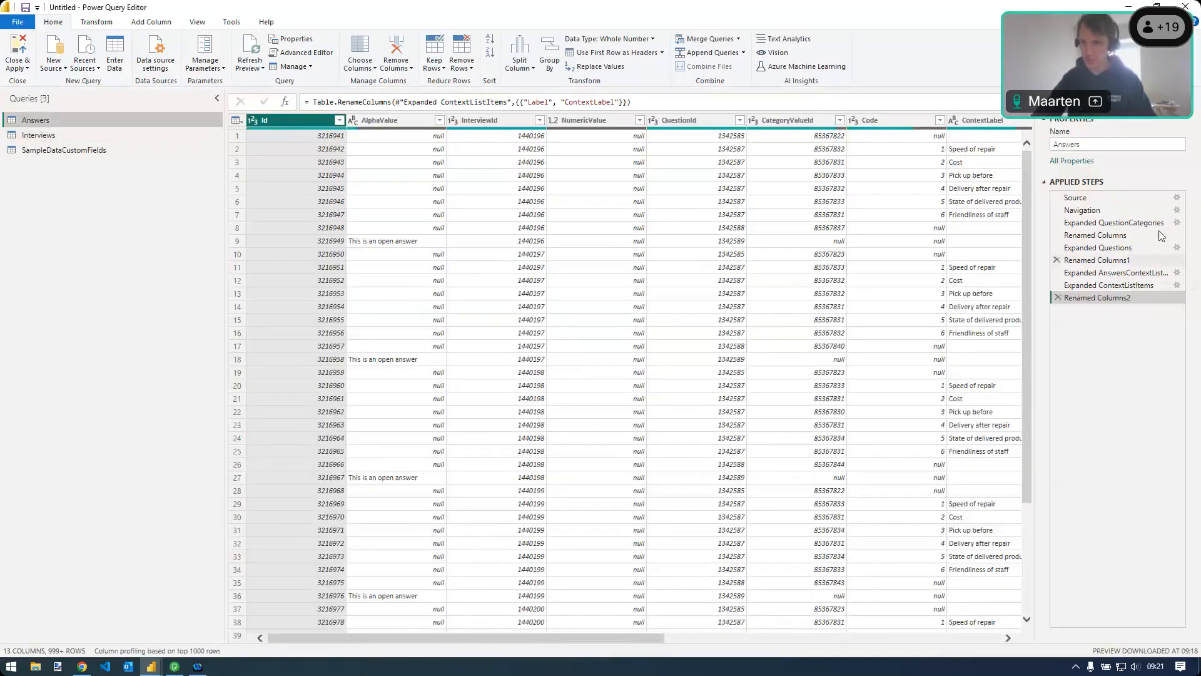
{"action": "left_click", "coordinate": [1134, 225]}
{"action": "left_click", "coordinate": [1176, 223]}
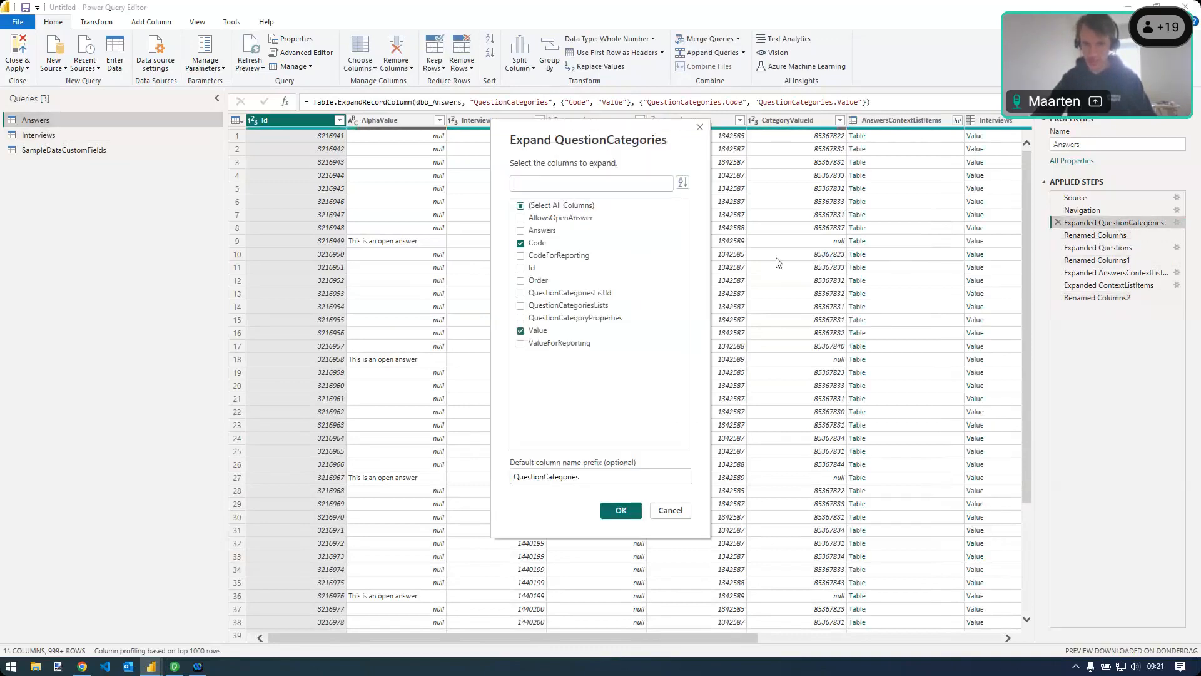
{"action": "left_click", "coordinate": [521, 319]}
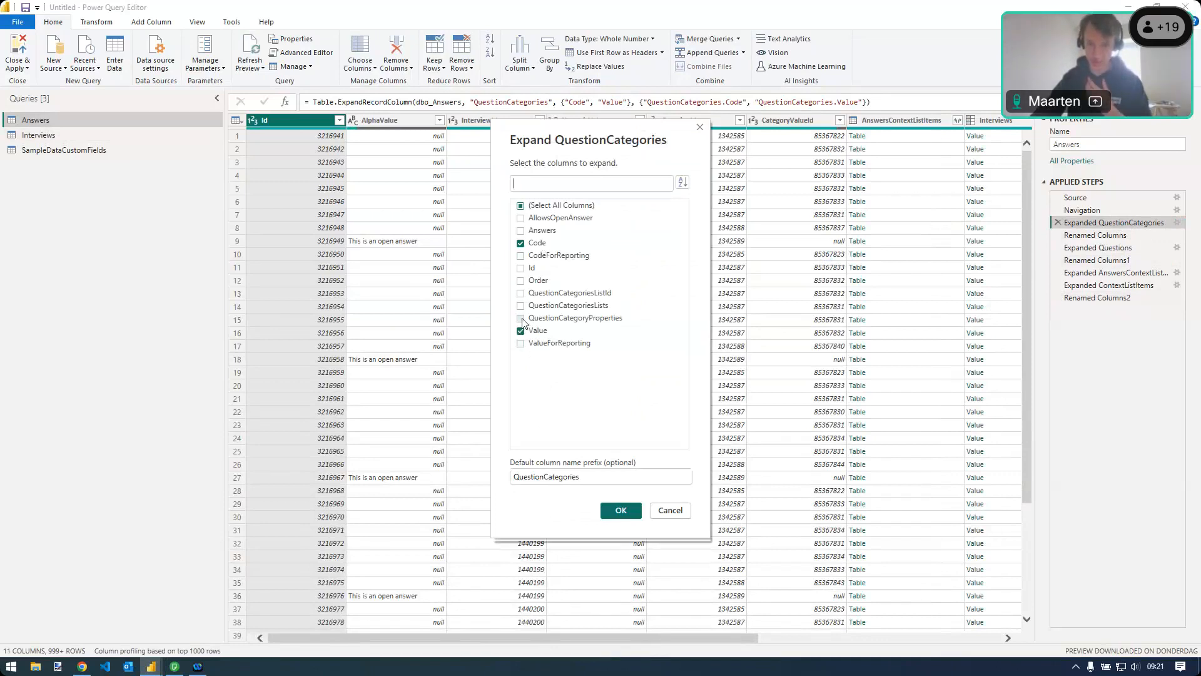
{"action": "left_click", "coordinate": [621, 514]}
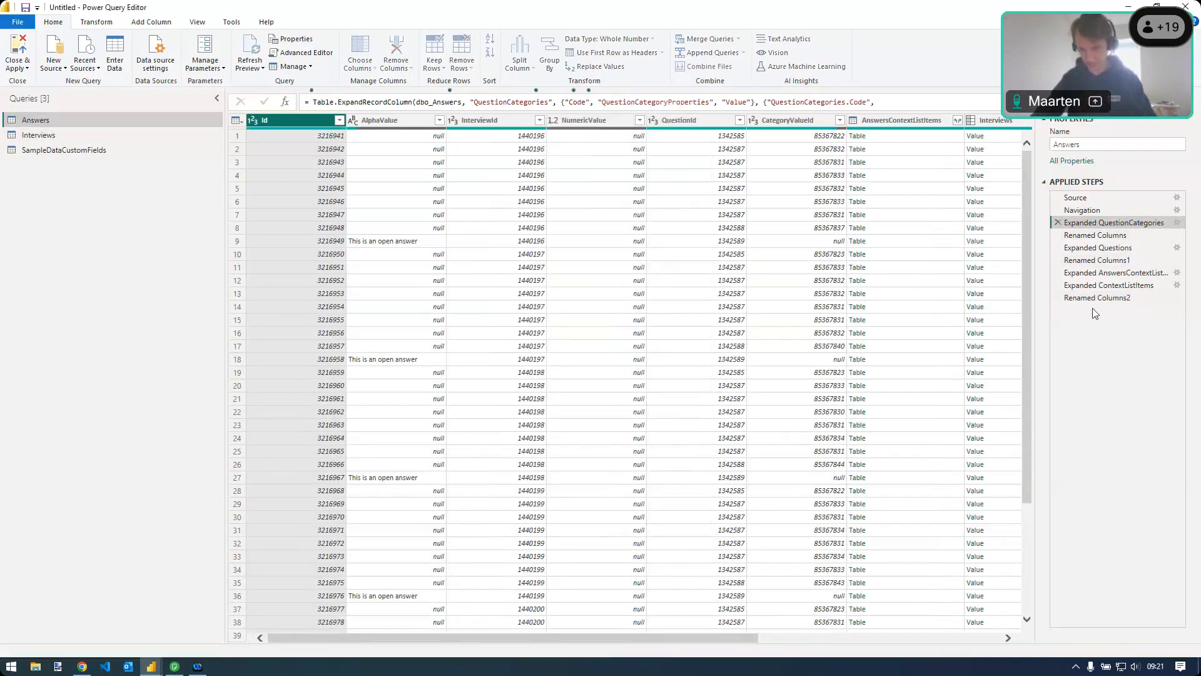
After the last applied step, expand the QuestionCategoryProperties column into only Key and Value, keeping the original column name as prefix
{"action": "left_click", "coordinate": [1093, 299]}
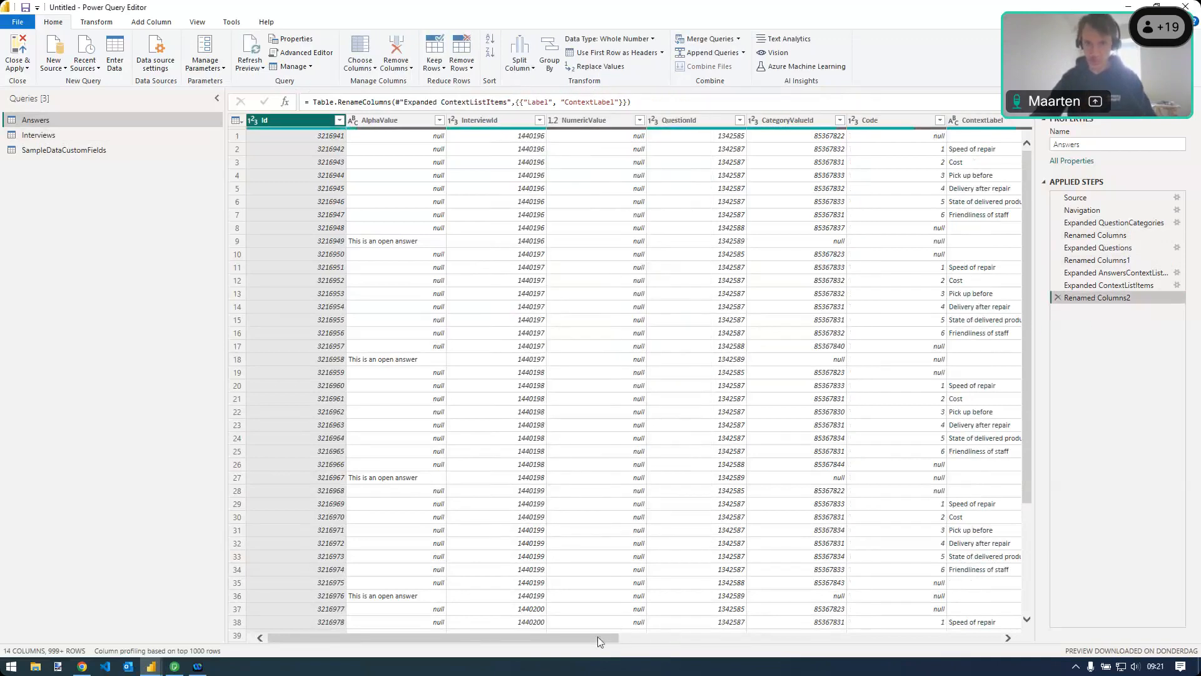
{"action": "left_click_drag", "start_coordinate": [643, 639], "coordinate": [955, 634]}
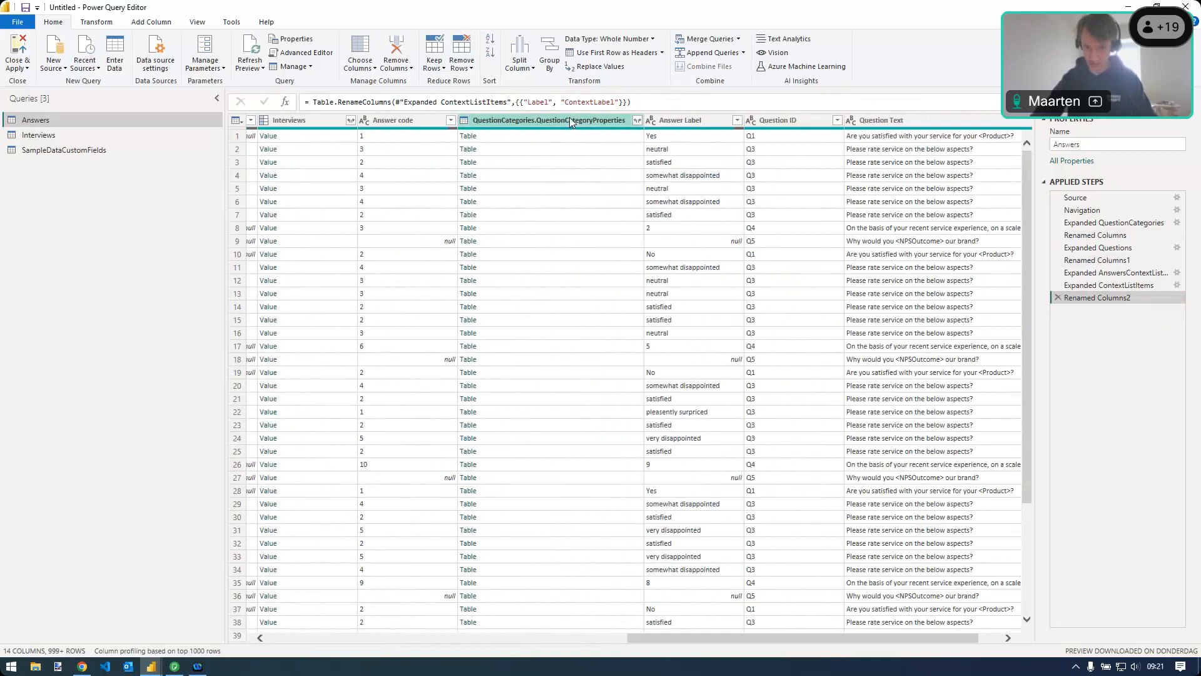
{"action": "left_click", "coordinate": [637, 121]}
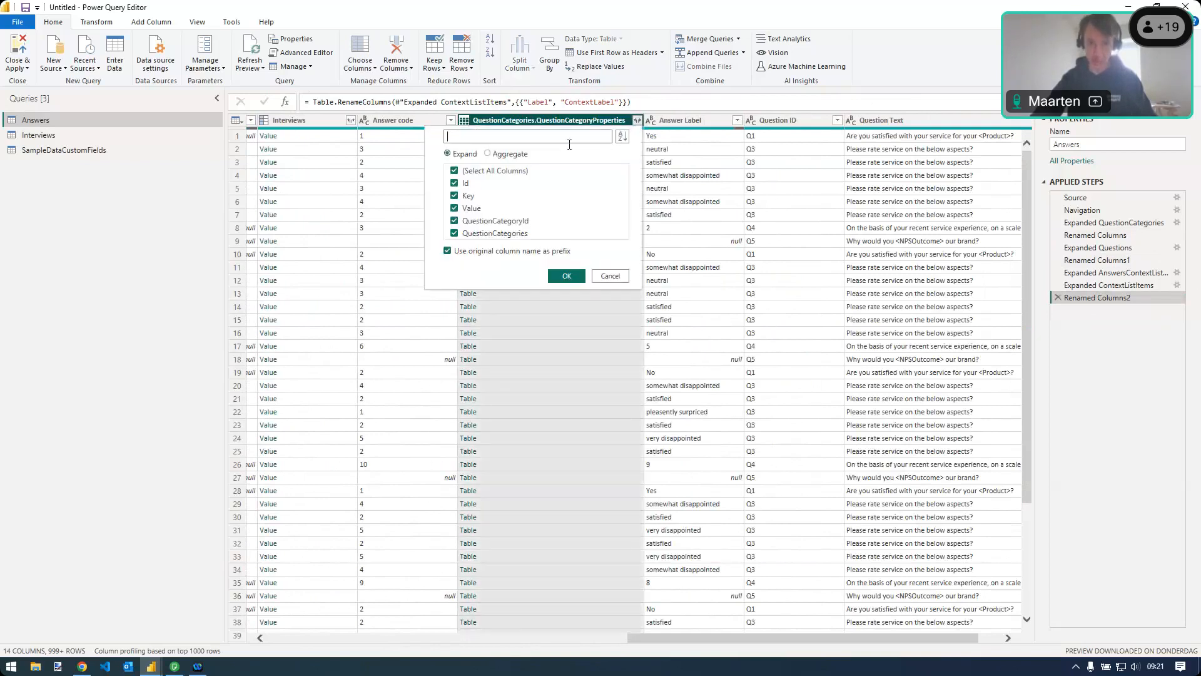
{"action": "left_click", "coordinate": [454, 171]}
{"action": "left_click", "coordinate": [455, 196]}
{"action": "left_click", "coordinate": [455, 209]}
{"action": "left_click", "coordinate": [486, 251]}
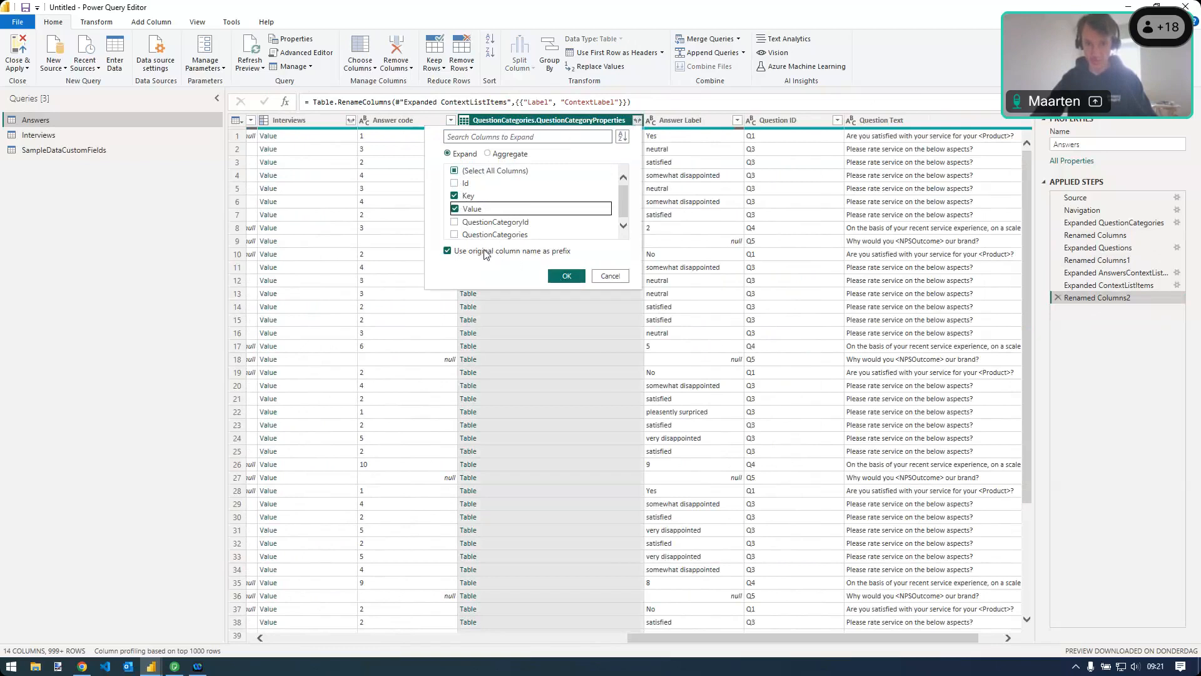
{"action": "left_click", "coordinate": [504, 251]}
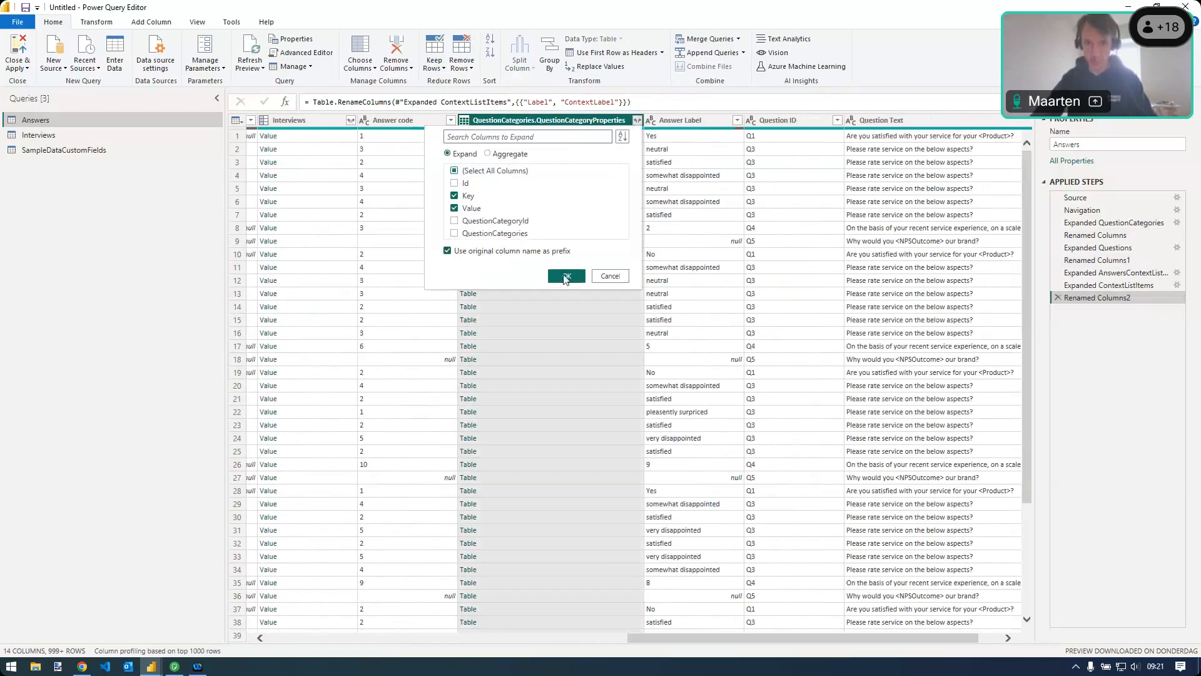
{"action": "left_click", "coordinate": [566, 276]}
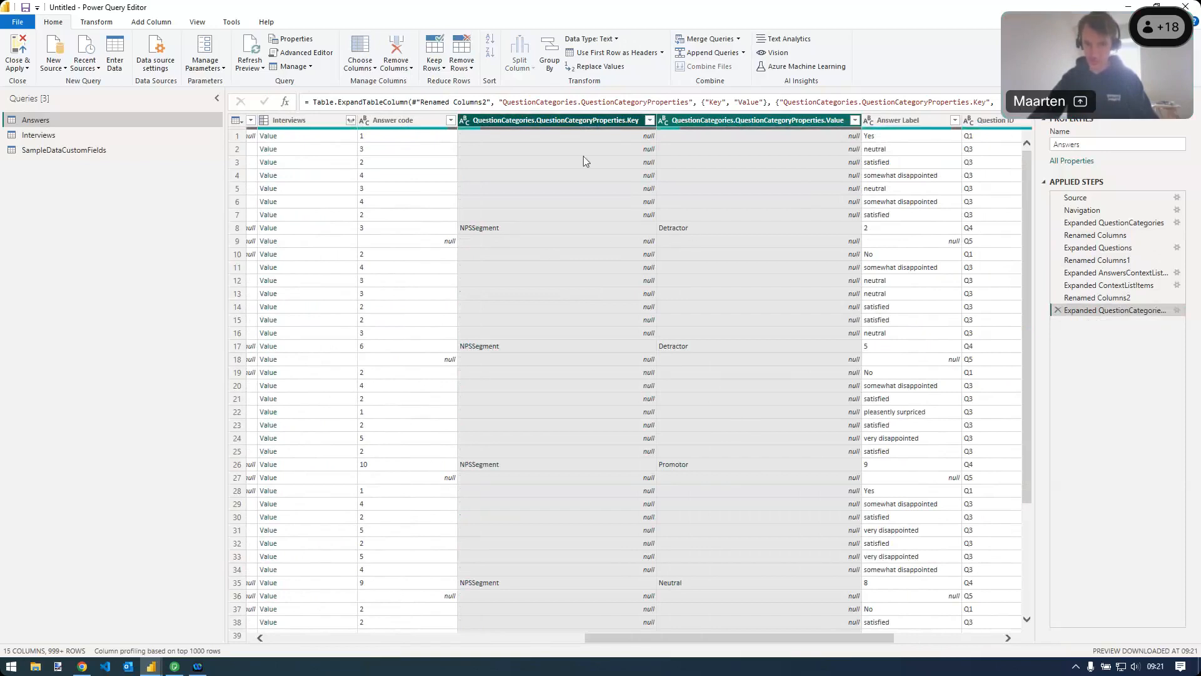
Rename the expanded property Key and Value columns as PropertyKey and PropertyValue
{"action": "double_click", "coordinate": [569, 125]}
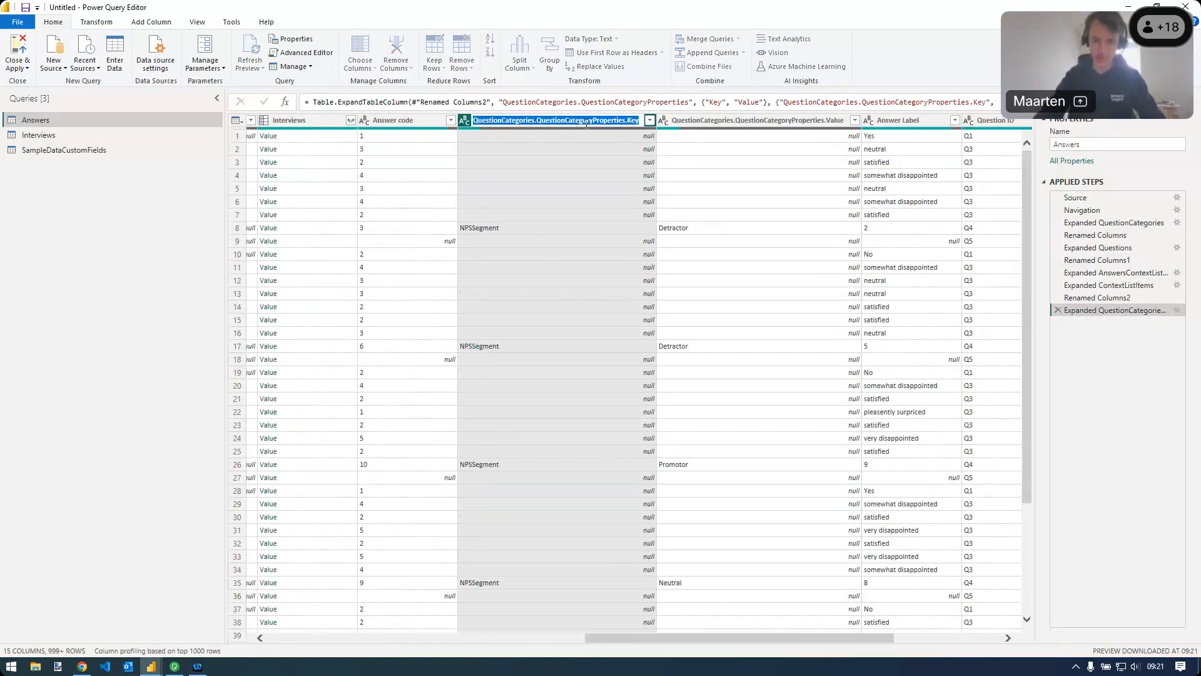
{"action": "type", "text": "Property"}
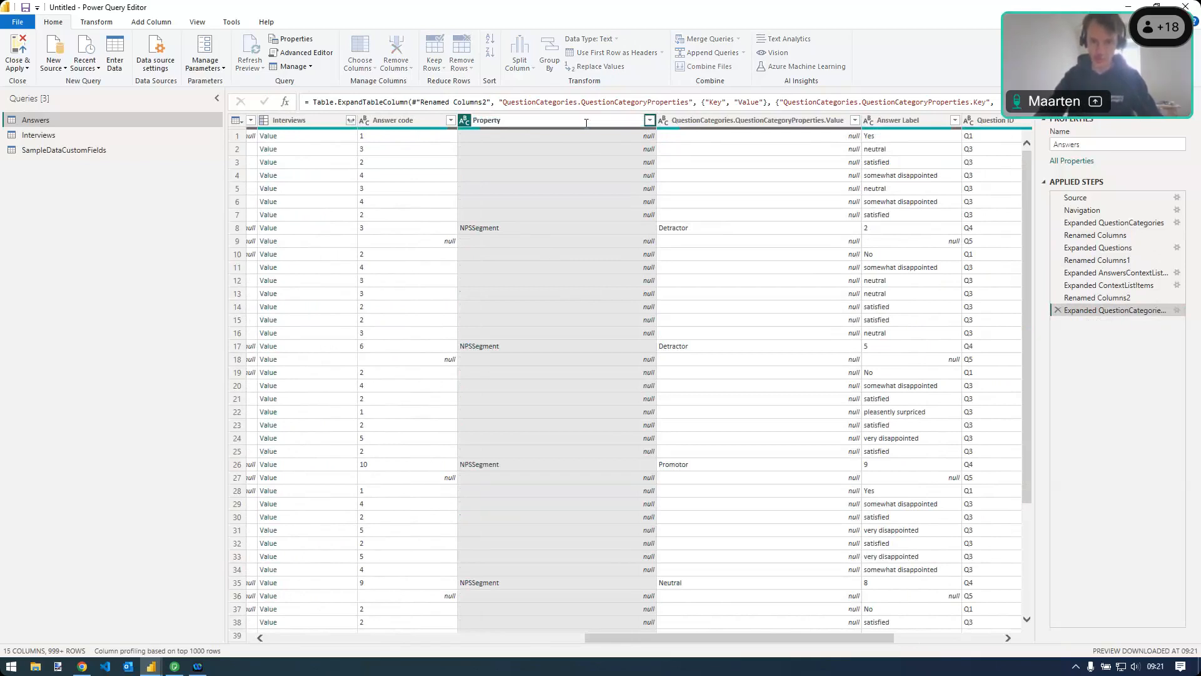
{"action": "type", "text": "Key"}
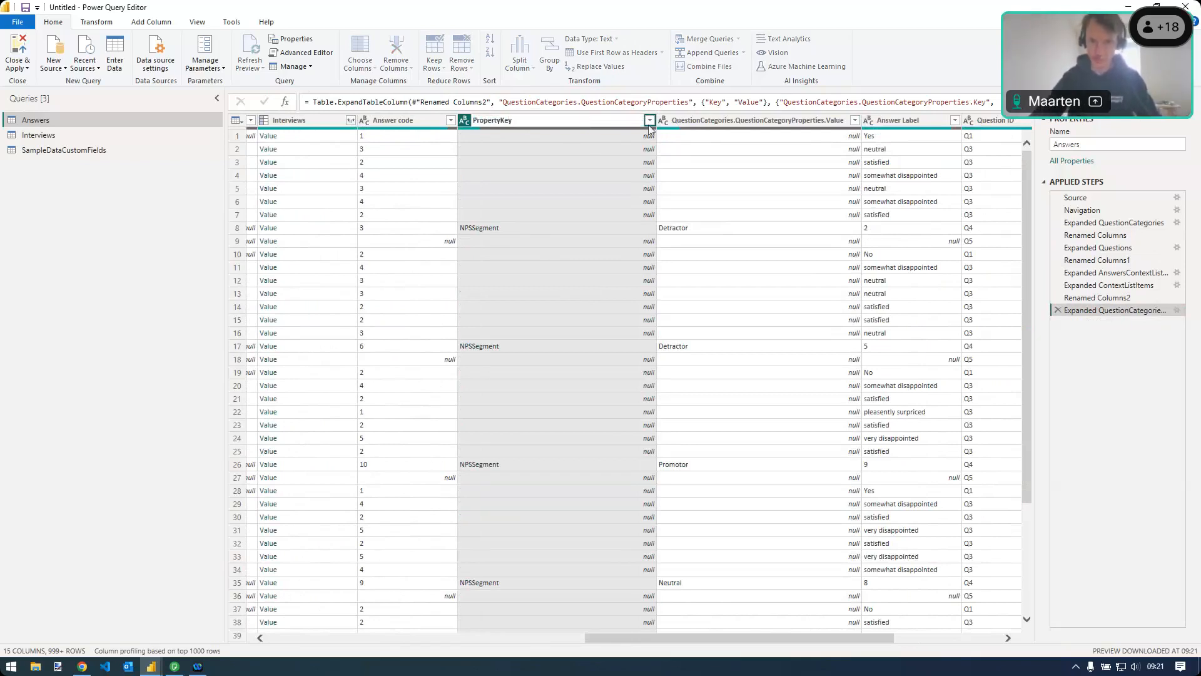
{"action": "key", "text": "Return"}
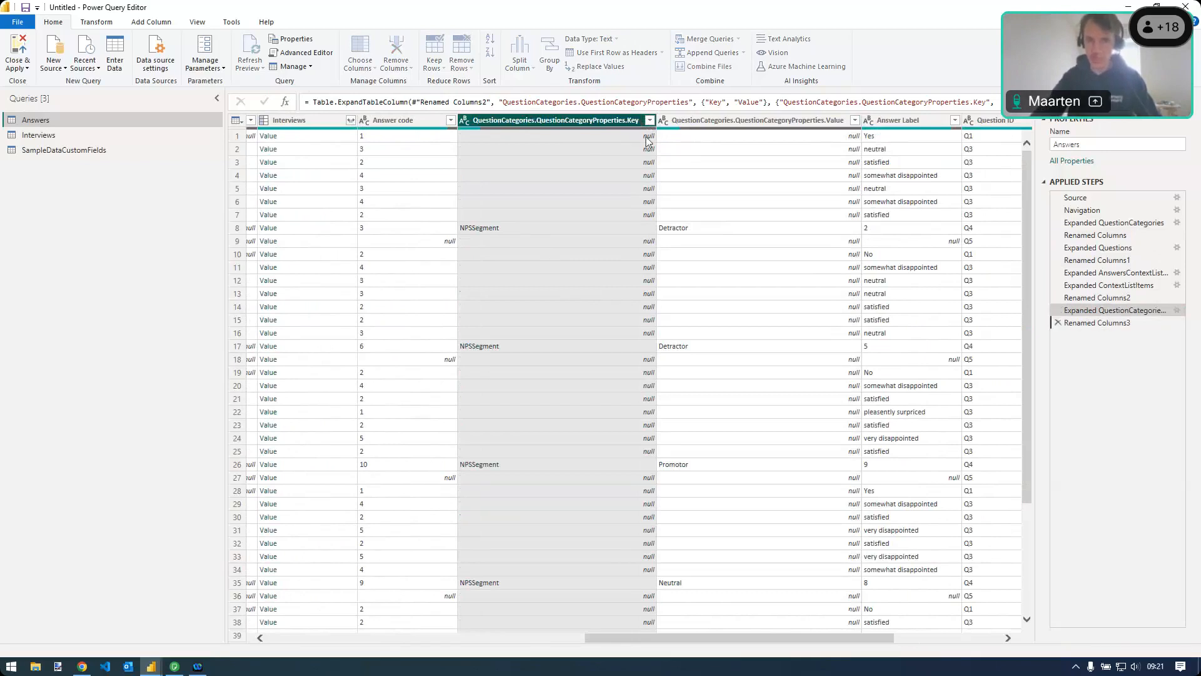
{"action": "double_click", "coordinate": [667, 124]}
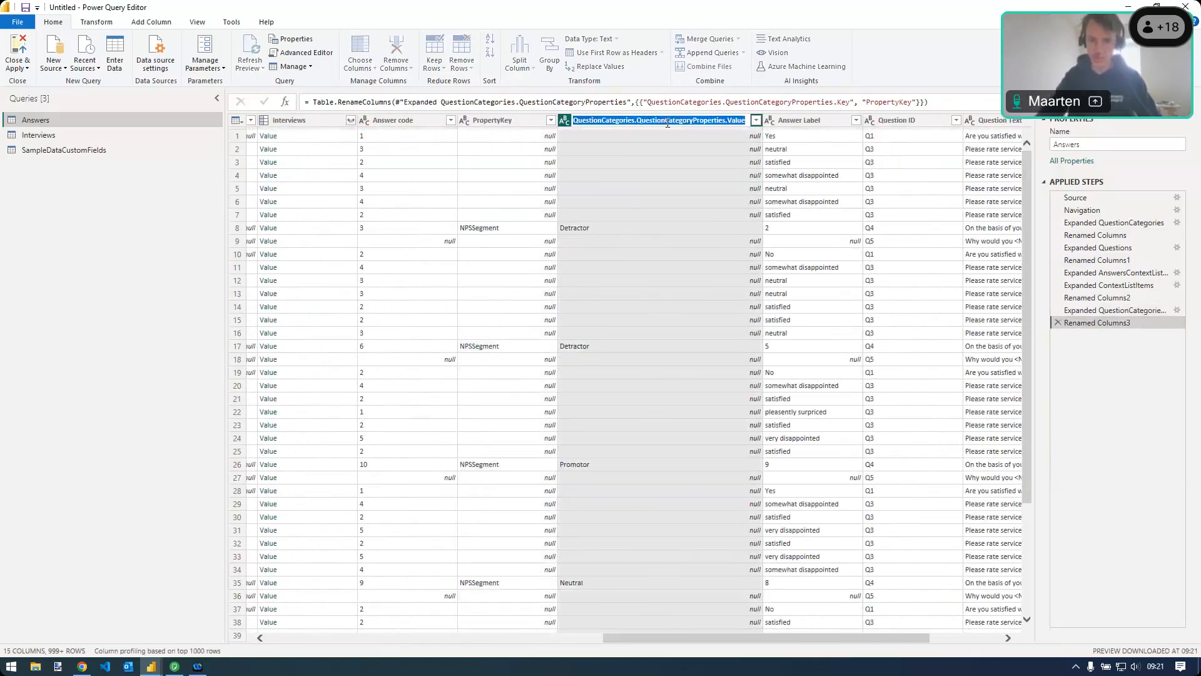
{"action": "type", "text": "PropertyValue"}
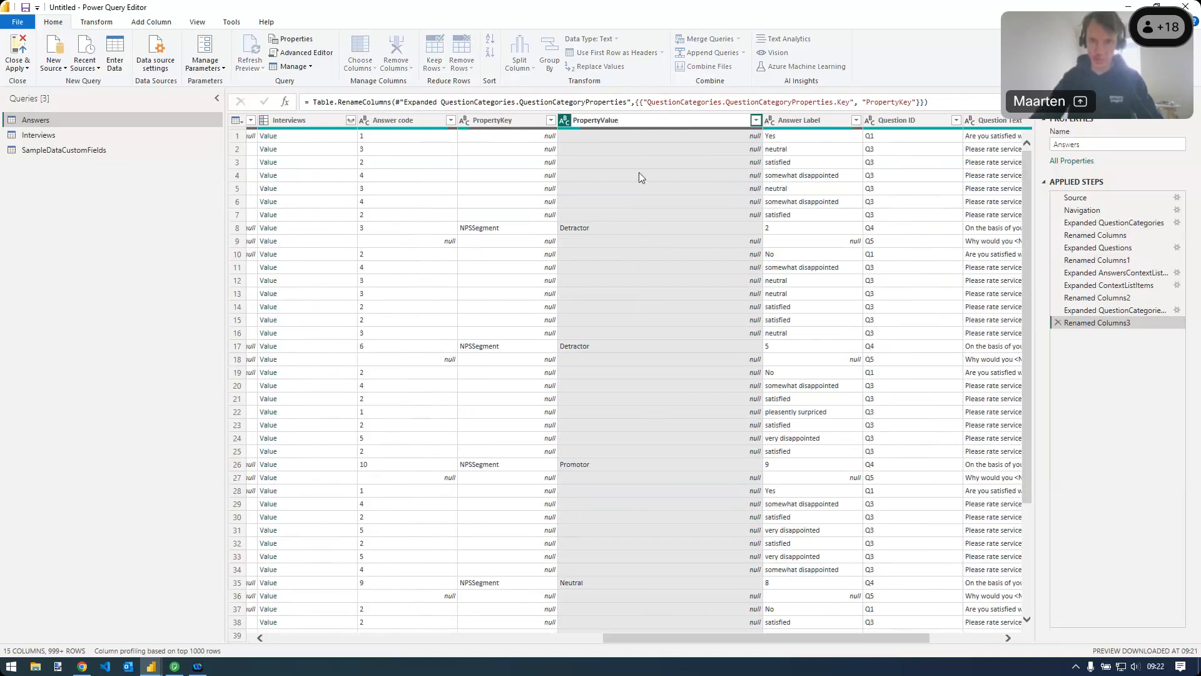
{"action": "key", "text": "Return"}
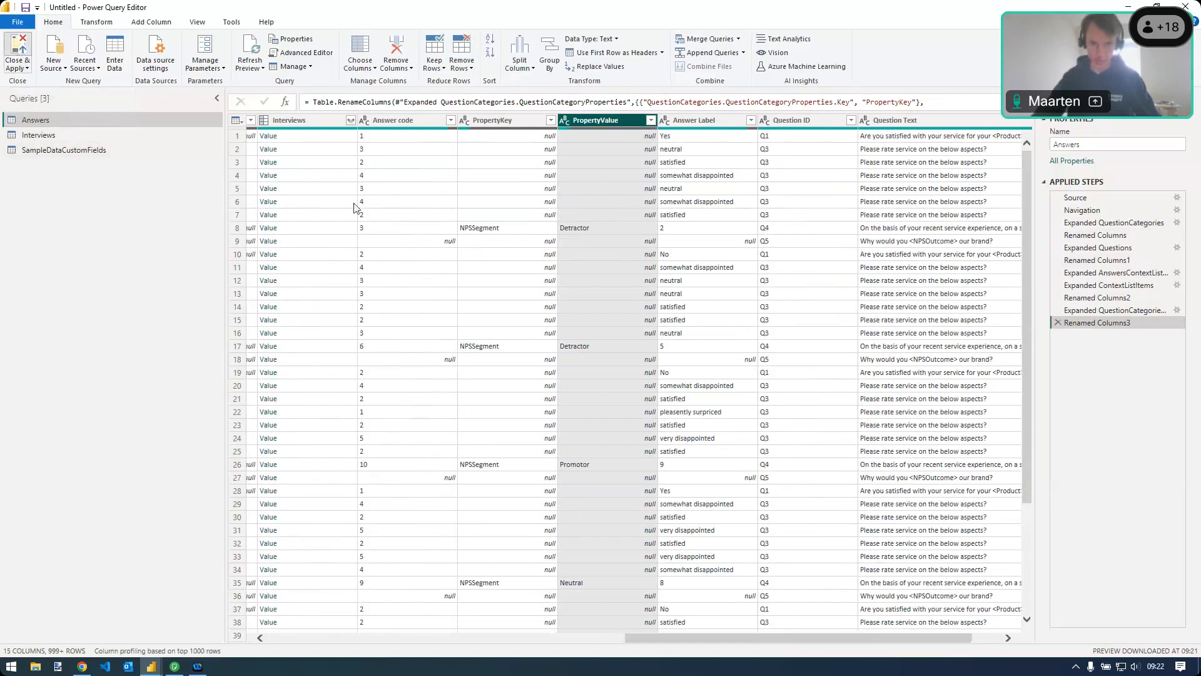
Return to the report with the query changes applied and replace Answer Label with PropertyValue as the stacked column chart's legend
{"action": "key", "text": "alt+Tab"}
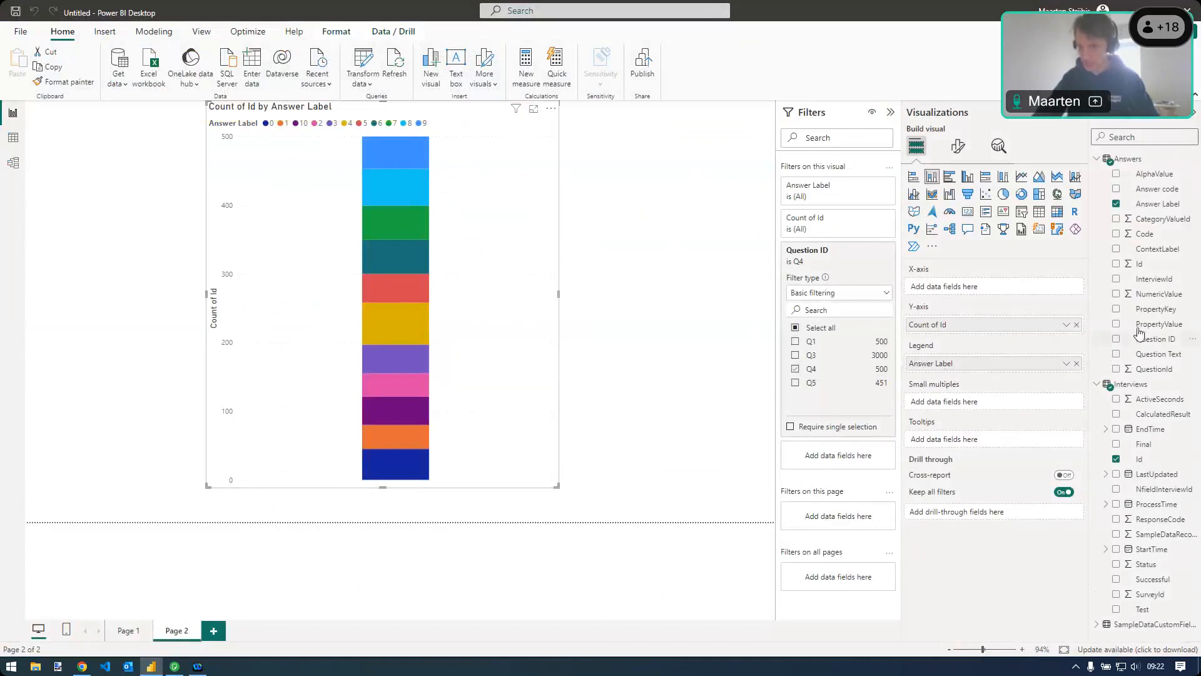
{"action": "left_click_drag", "start_coordinate": [1153, 329], "coordinate": [1034, 374]}
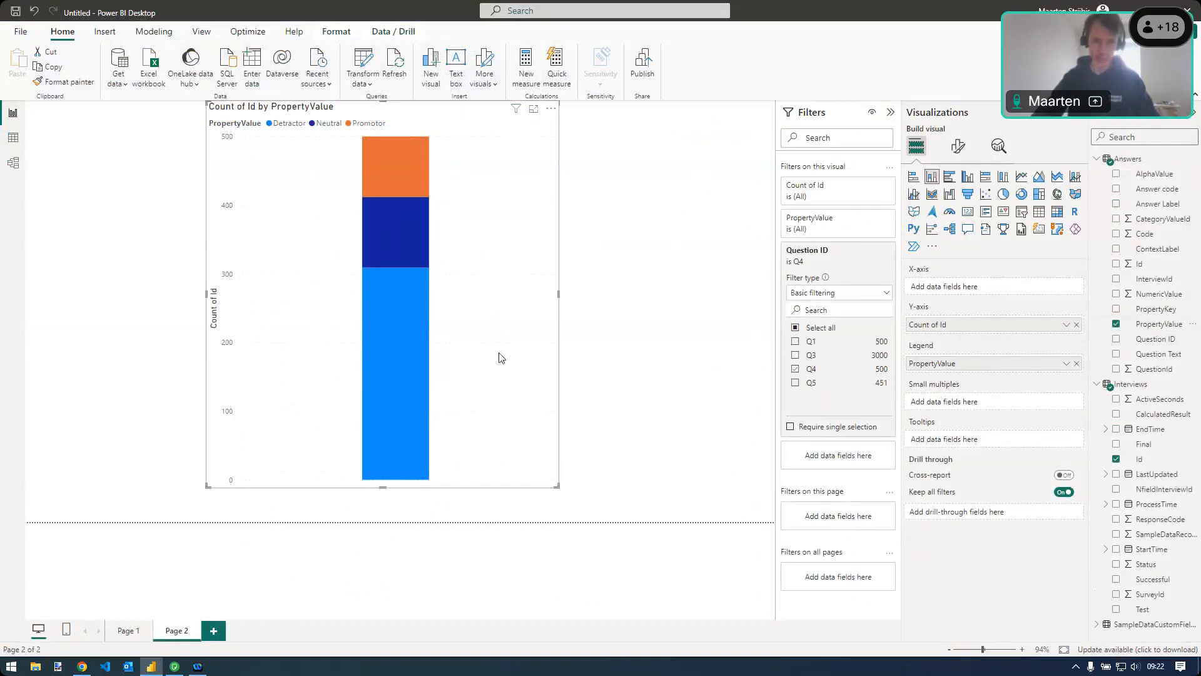
In the SampleDataCustomFields query, expand the SampleDataRecords column into only Interviews, keeping the original column name as prefix
{"action": "mouse_move", "coordinate": [407, 314]}
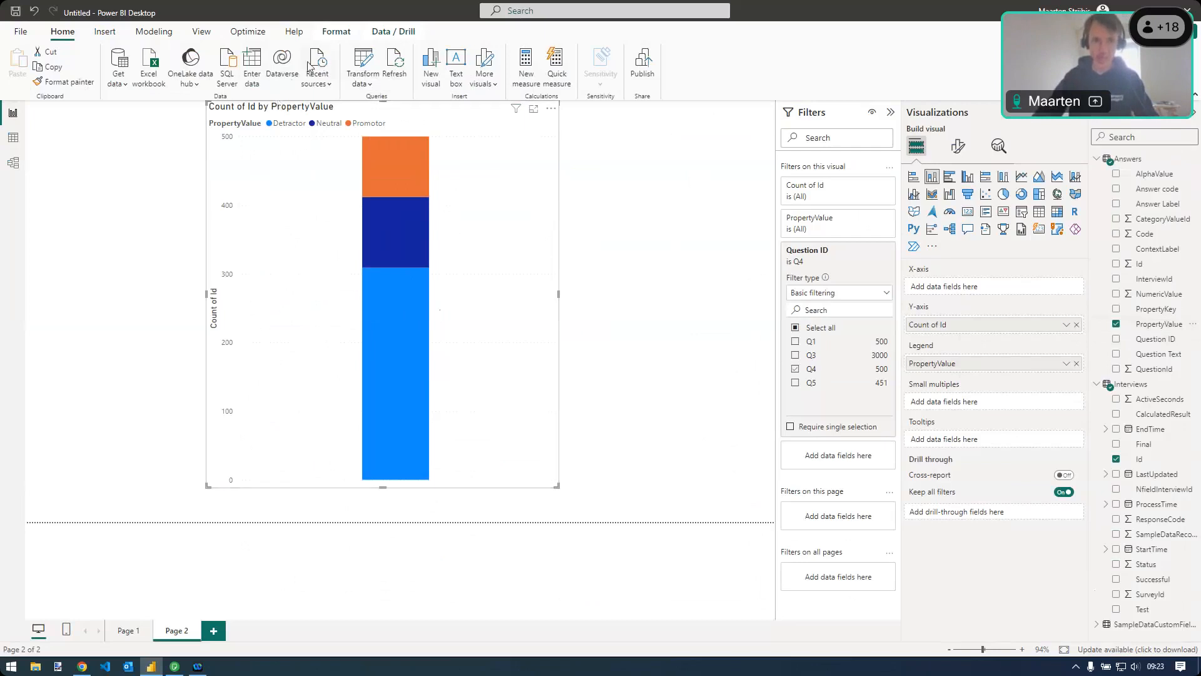
{"action": "left_click", "coordinate": [367, 67]}
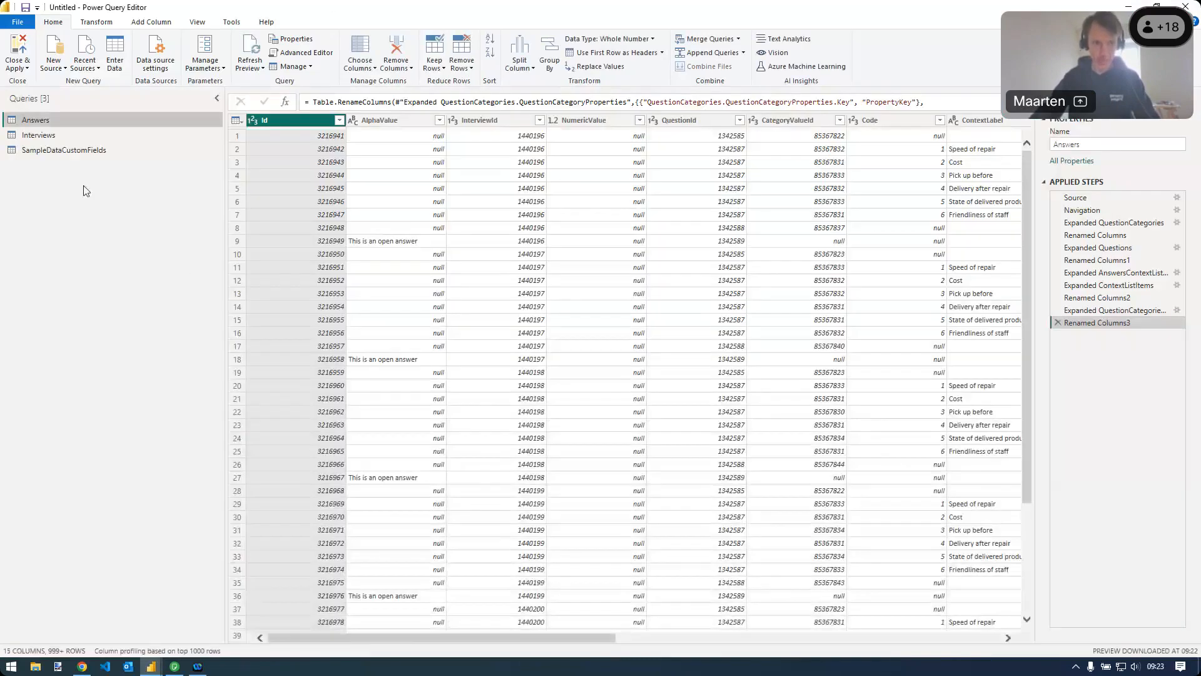
{"action": "left_click", "coordinate": [77, 153]}
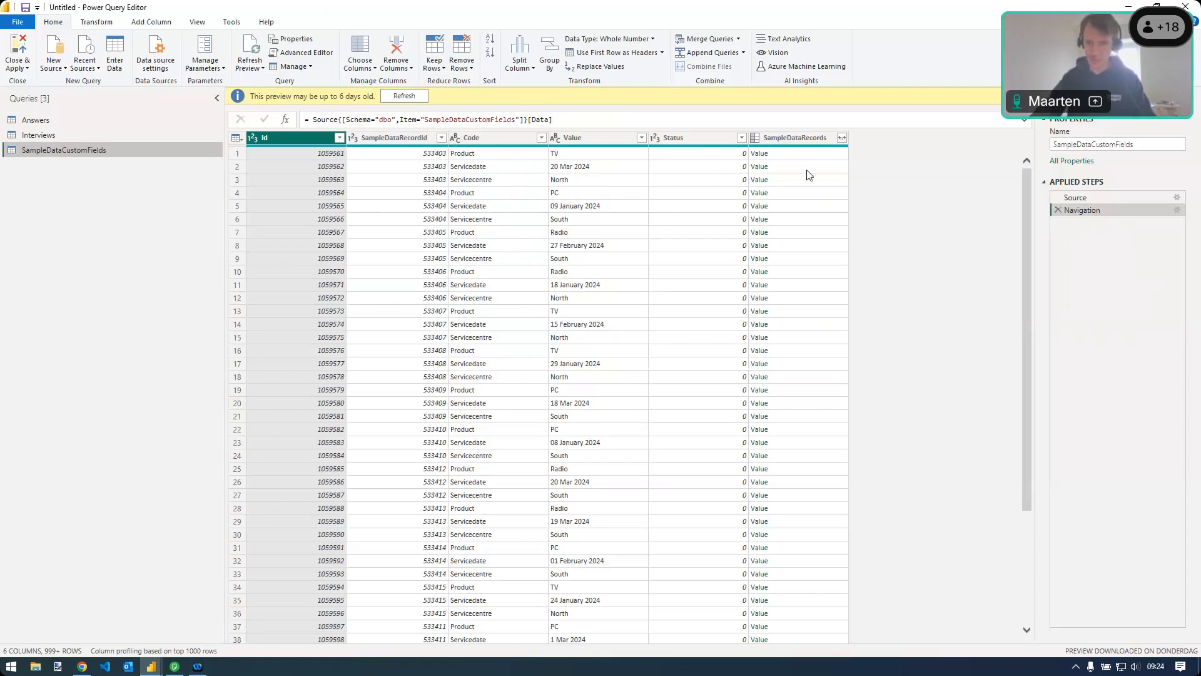
{"action": "left_click", "coordinate": [843, 140]}
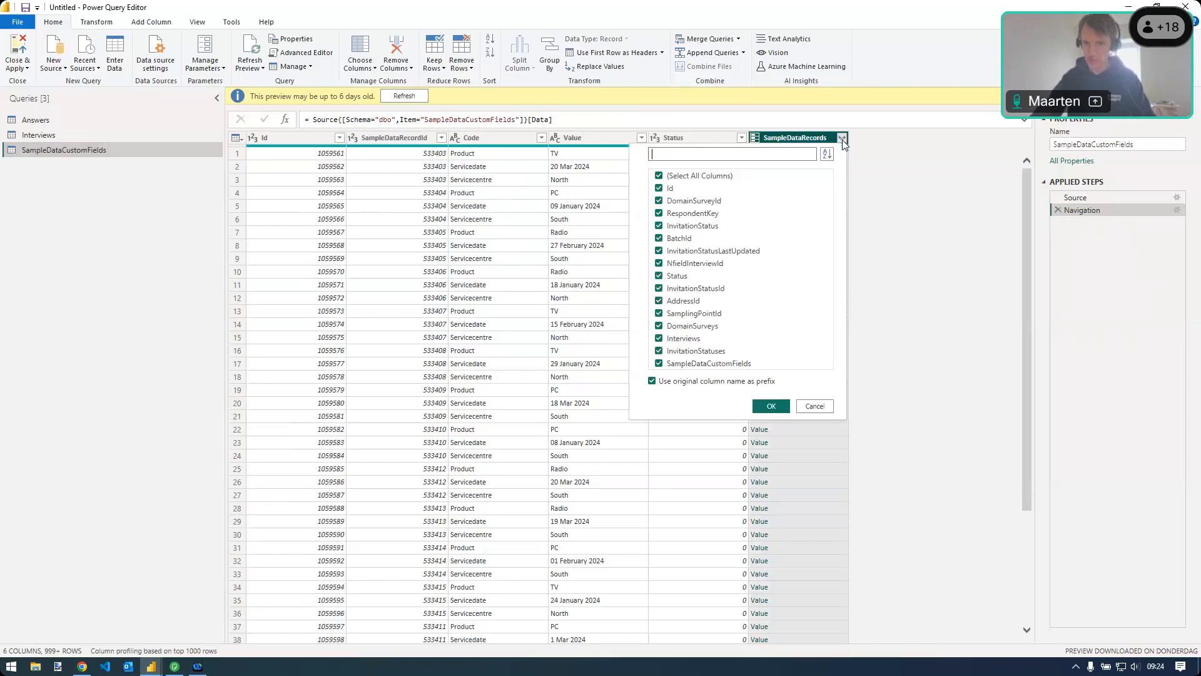
{"action": "left_click", "coordinate": [660, 175]}
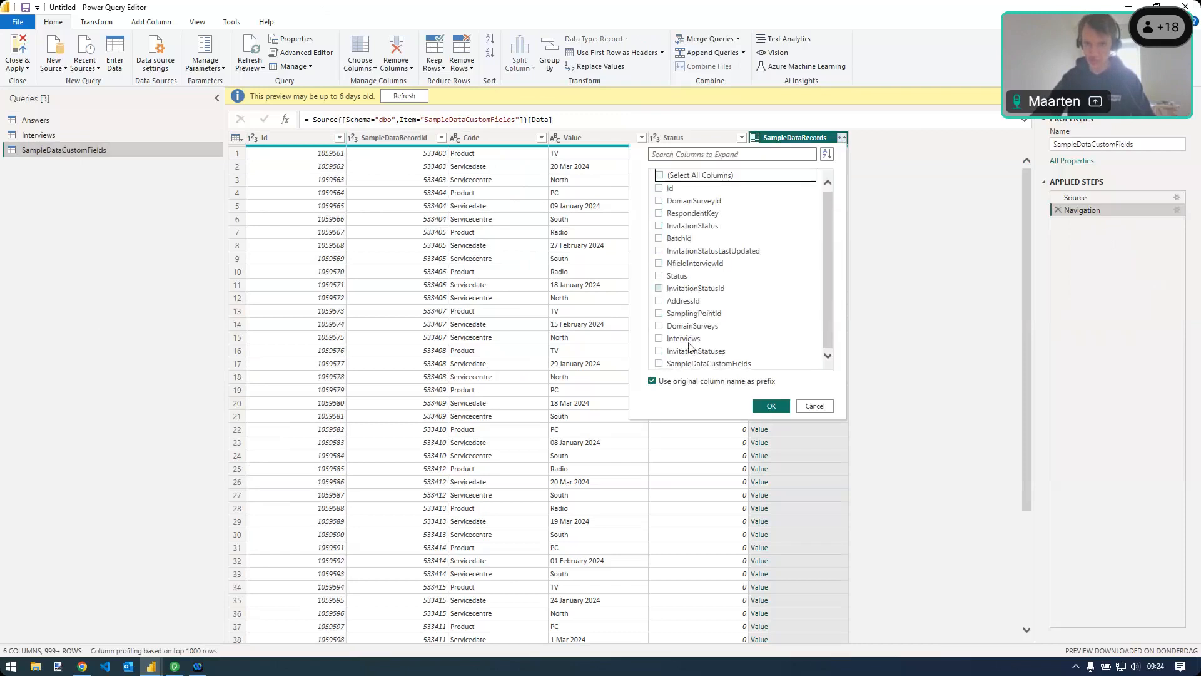
{"action": "left_click", "coordinate": [659, 340]}
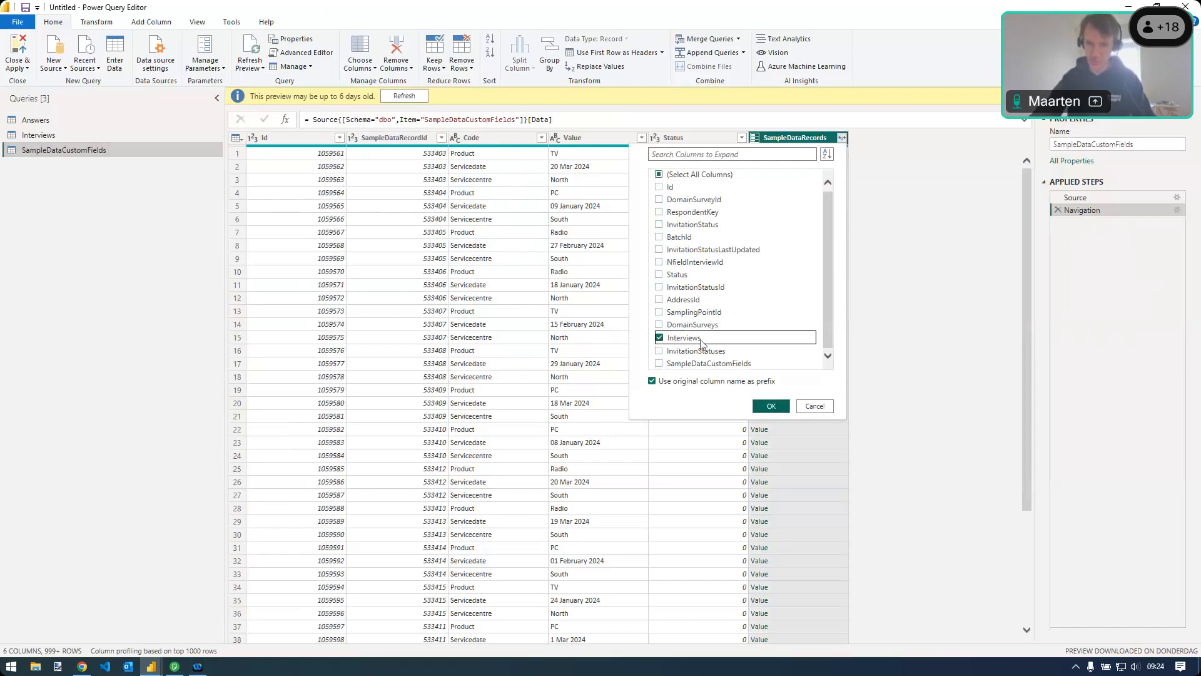
{"action": "left_click", "coordinate": [769, 406]}
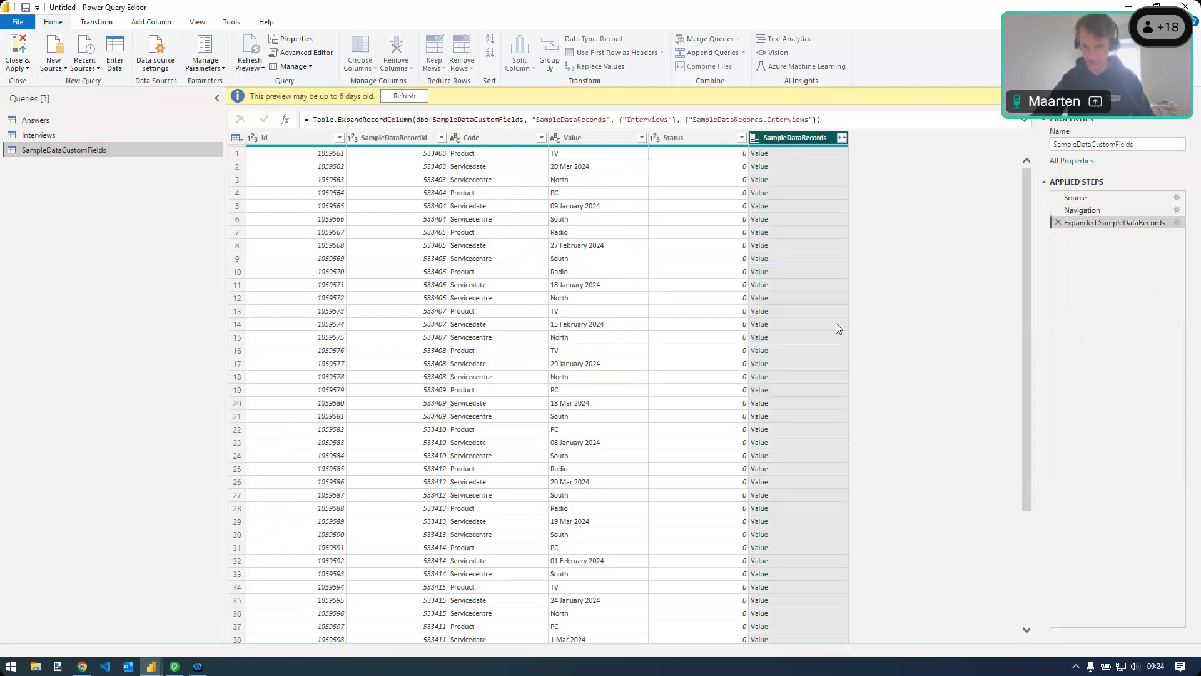
Expand the SampleDataRecords.Interviews column into only its Id field, keeping the original column name as prefix
{"action": "left_click", "coordinate": [875, 120]}
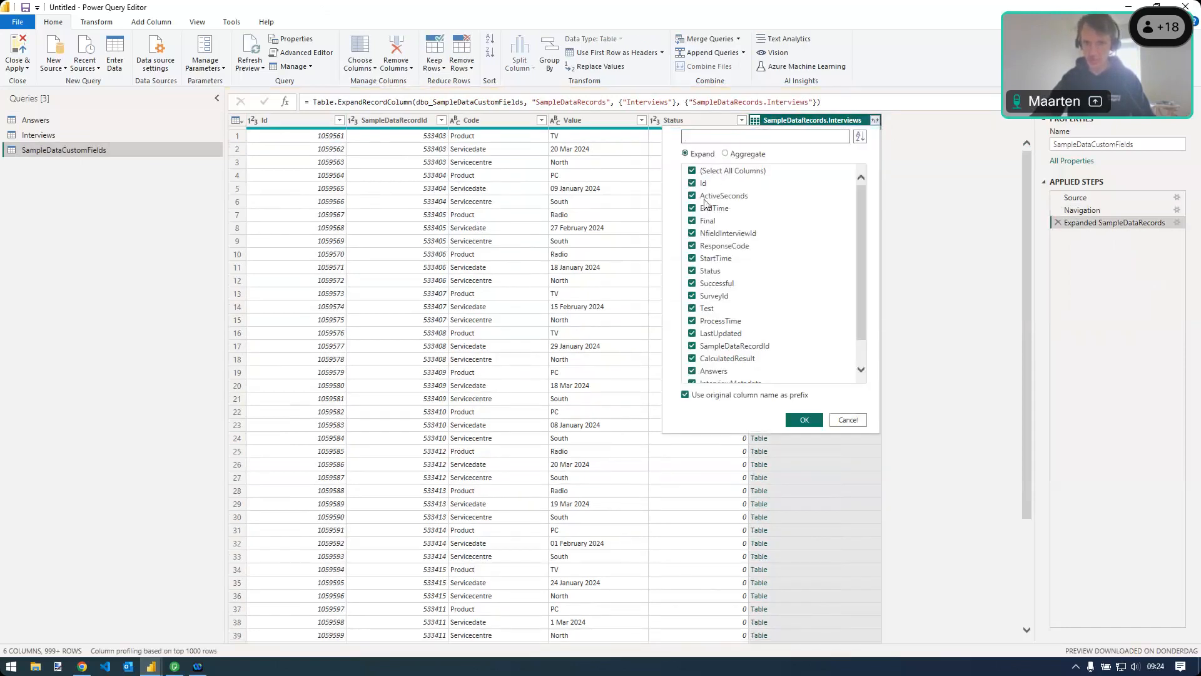
{"action": "left_click", "coordinate": [692, 171]}
{"action": "left_click", "coordinate": [693, 183]}
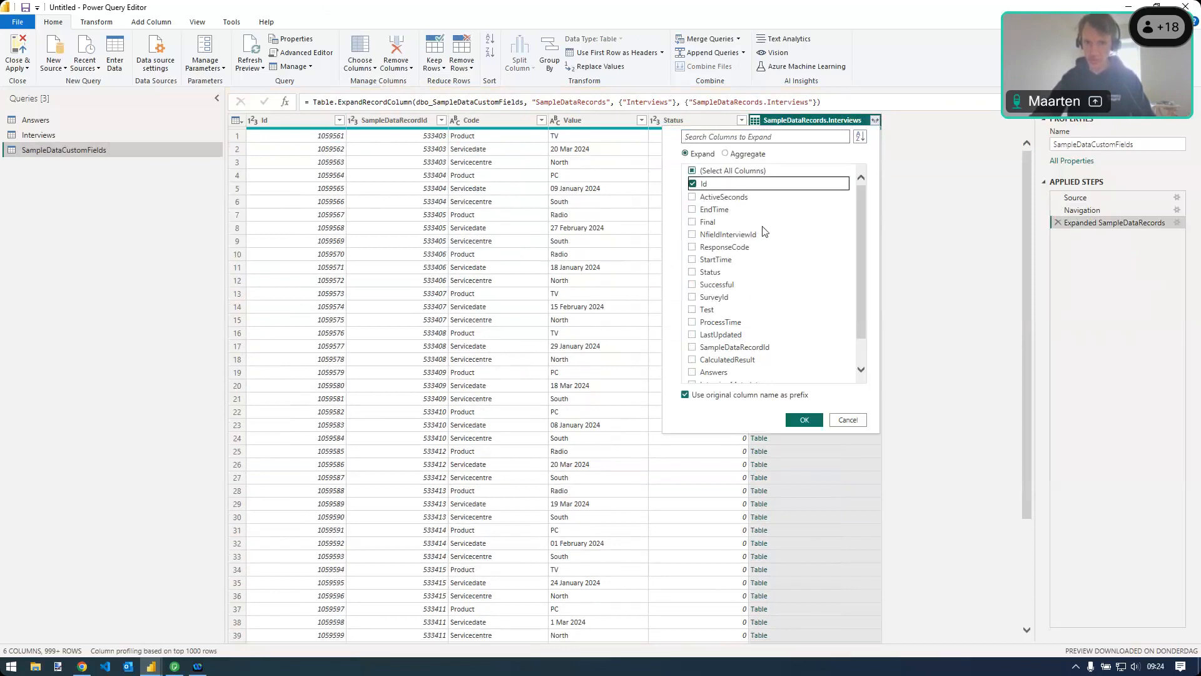
{"action": "scroll", "coordinate": [779, 269], "scroll_direction": "down", "scroll_amount": 1}
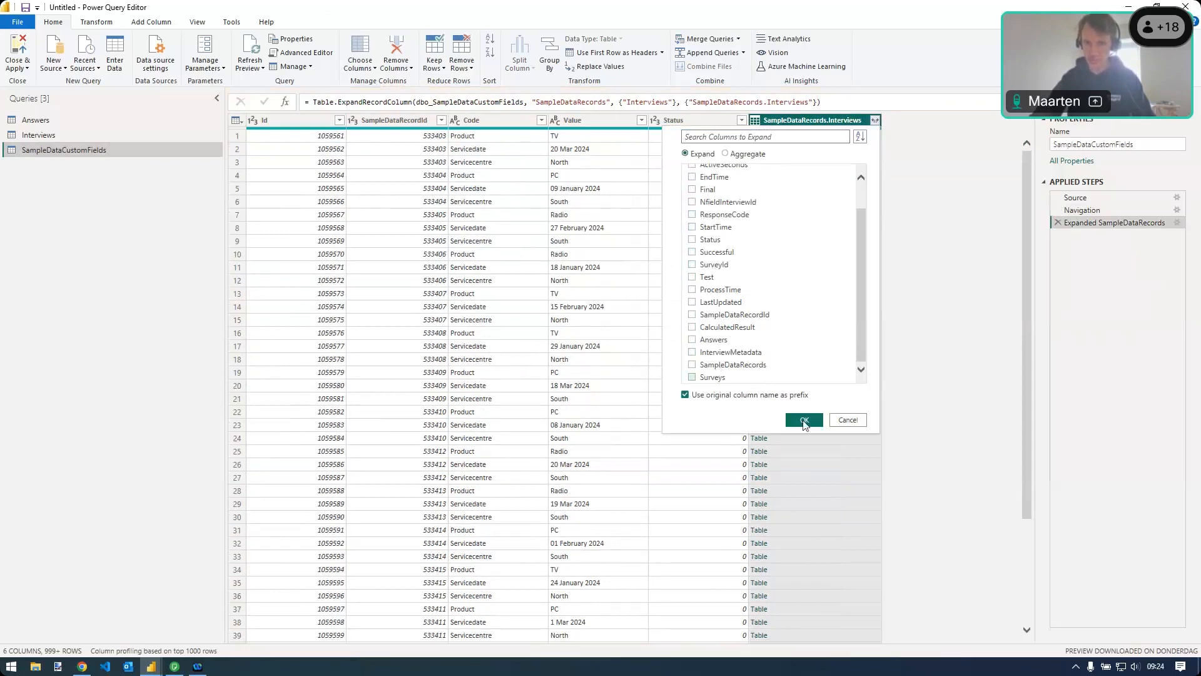
{"action": "left_click", "coordinate": [804, 420]}
Rename the expanded interview Id column as InterviewId
{"action": "double_click", "coordinate": [809, 120]}
{"action": "type", "text": "InterviewId"}
{"action": "key", "text": "Return"}
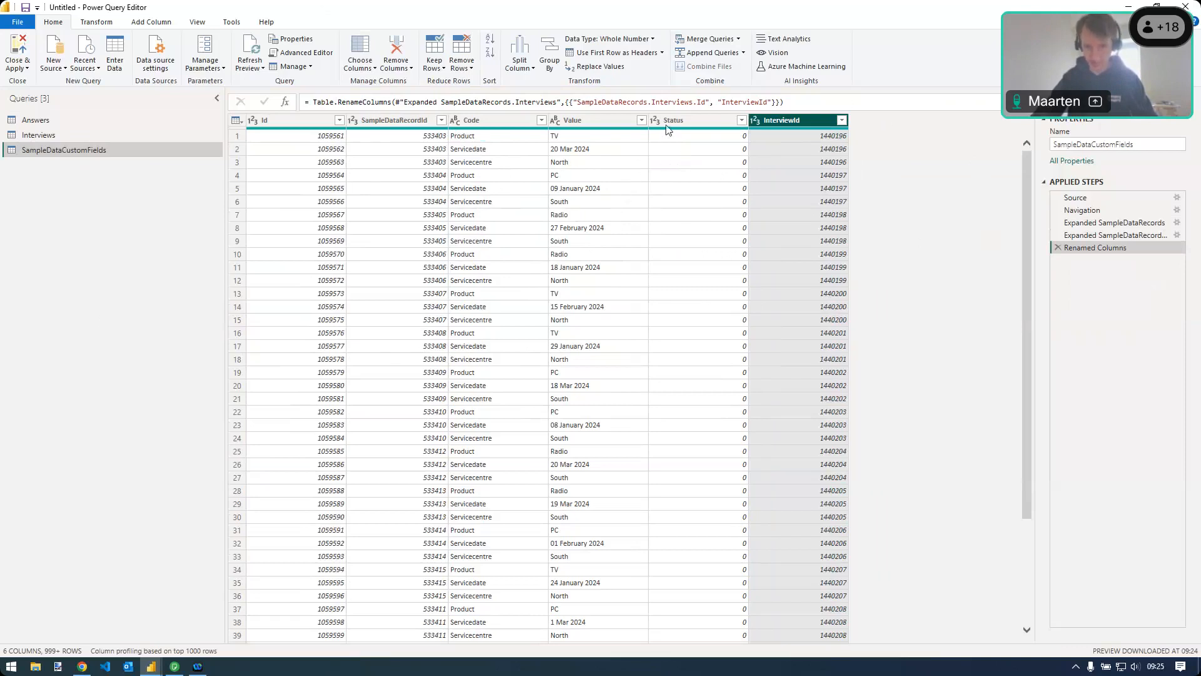
Remove the Status, SampleDataRecordId and Id columns from the SampleDataCustomFields query
{"action": "left_click", "coordinate": [686, 119]}
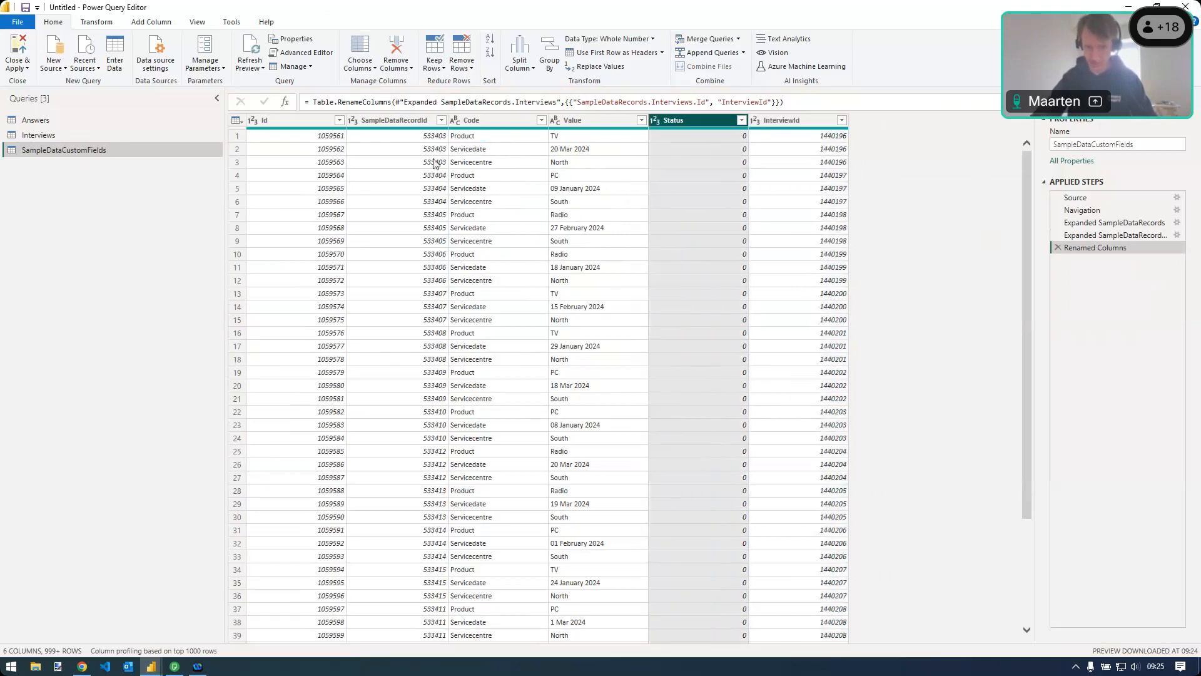
{"action": "left_click", "coordinate": [401, 119], "text": "ctrl"}
{"action": "left_click", "coordinate": [294, 120], "text": "ctrl"}
{"action": "key", "text": "Delete"}
{"action": "left_click", "coordinate": [370, 189]}
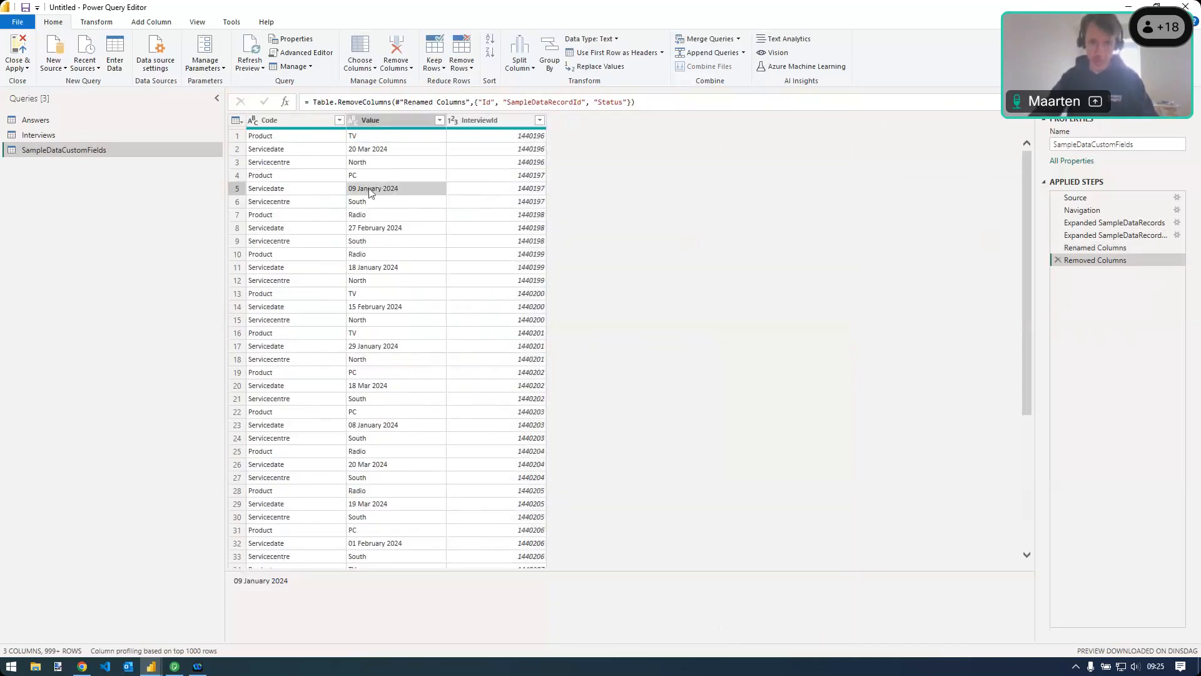
Pivot the Code column with Value as the values column and the aggregate function set to Don't Aggregate
{"action": "left_click", "coordinate": [295, 120]}
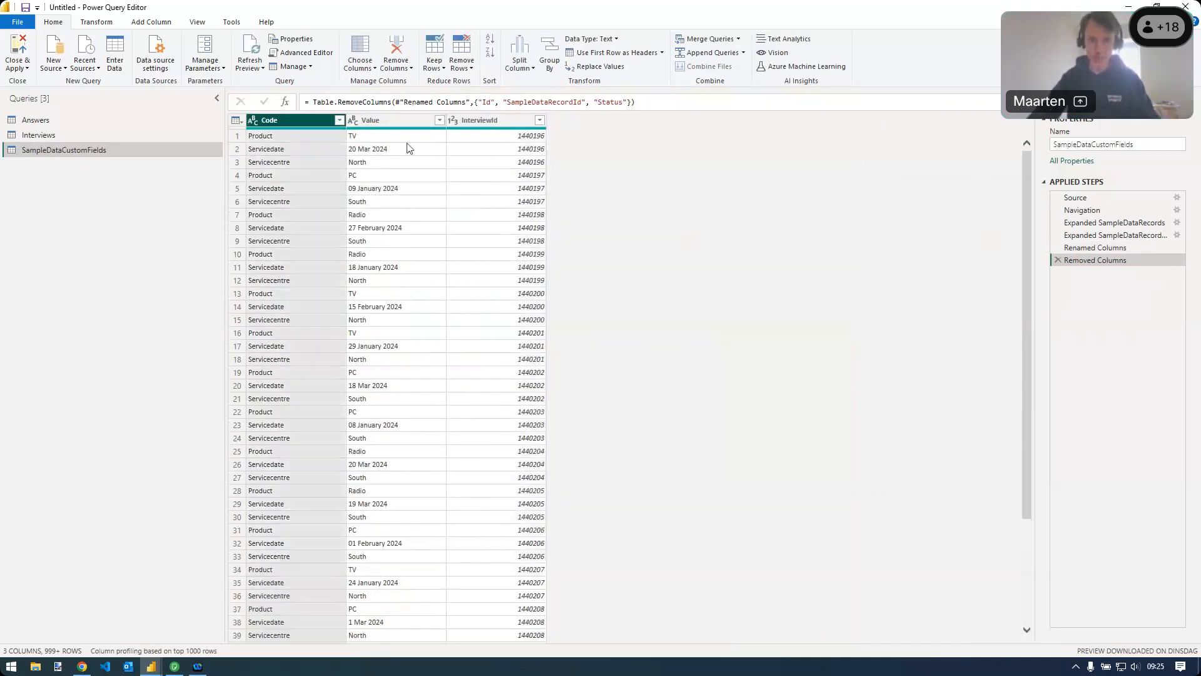
{"action": "left_click", "coordinate": [409, 125]}
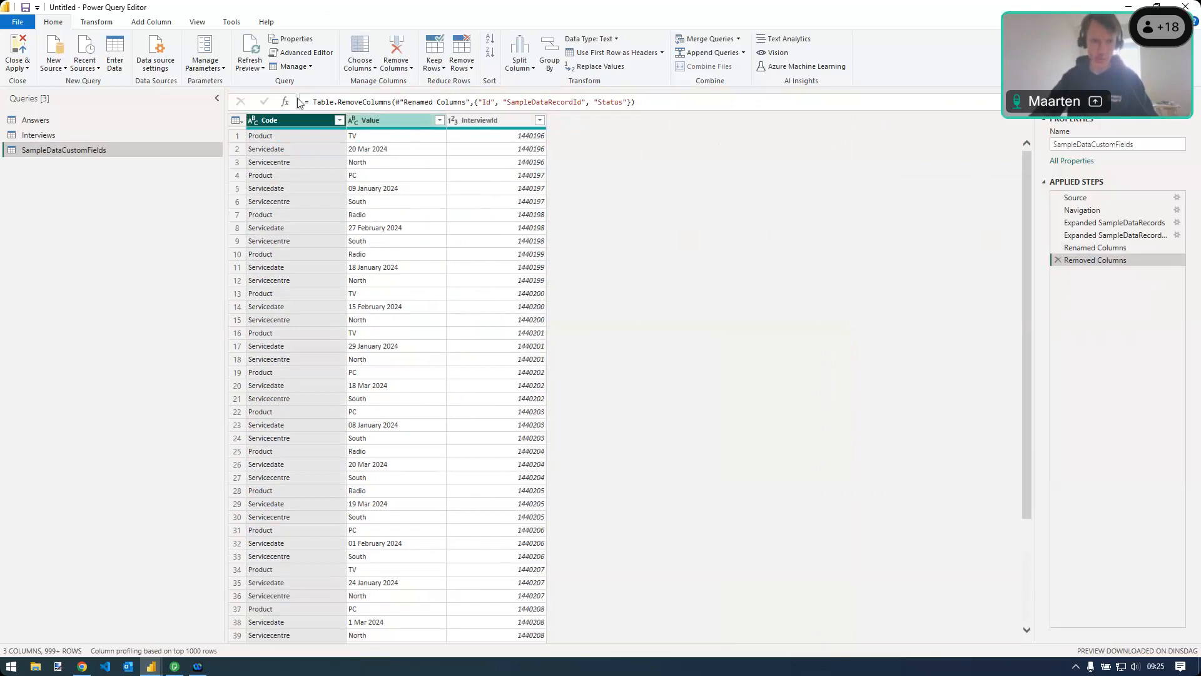
{"action": "left_click", "coordinate": [97, 22]}
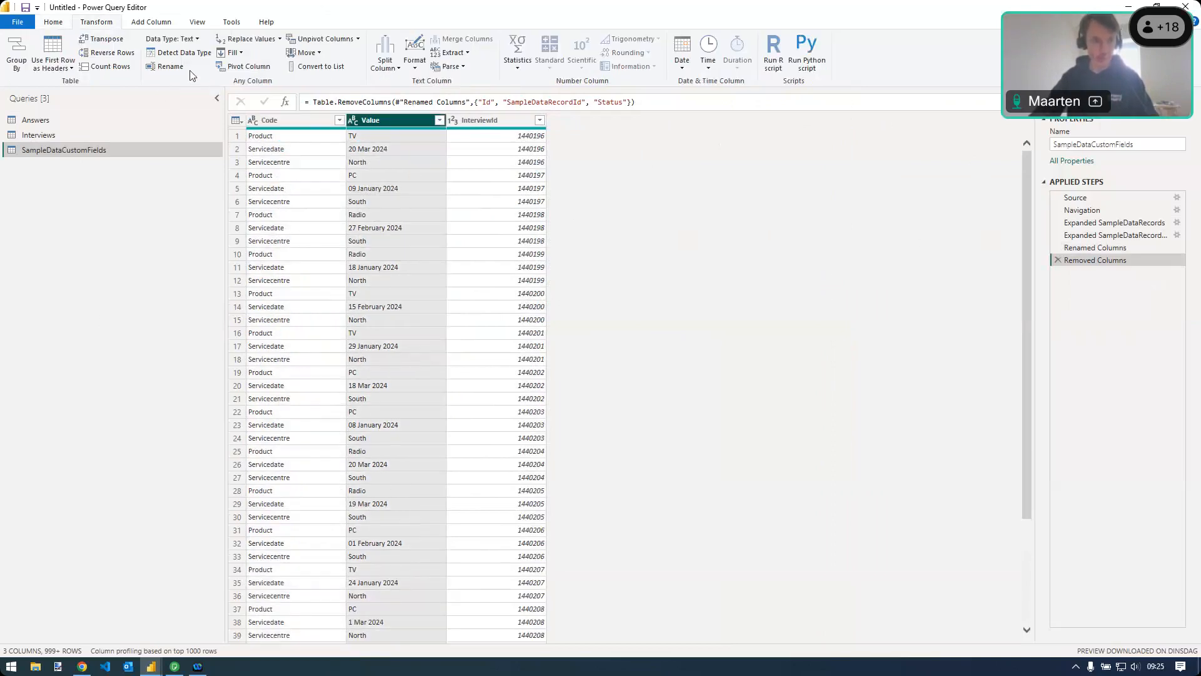
{"action": "left_click", "coordinate": [294, 120], "text": "ctrl"}
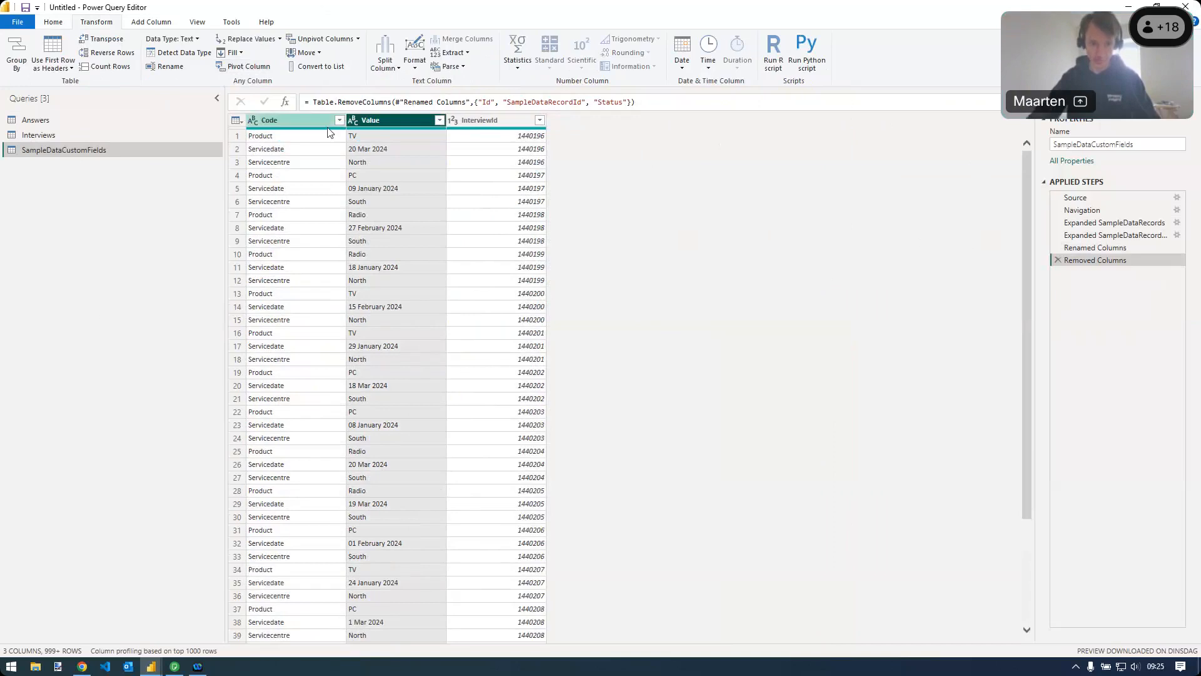
{"action": "left_click", "coordinate": [238, 66]}
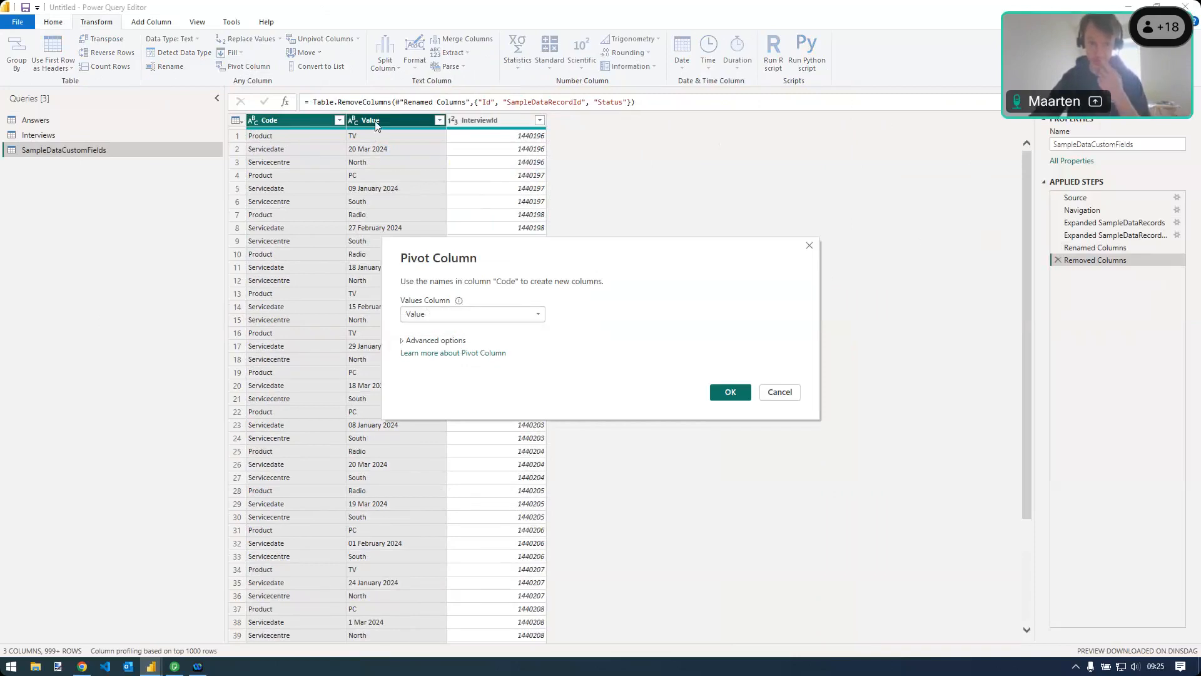
{"action": "left_click", "coordinate": [403, 343]}
{"action": "left_click", "coordinate": [445, 368]}
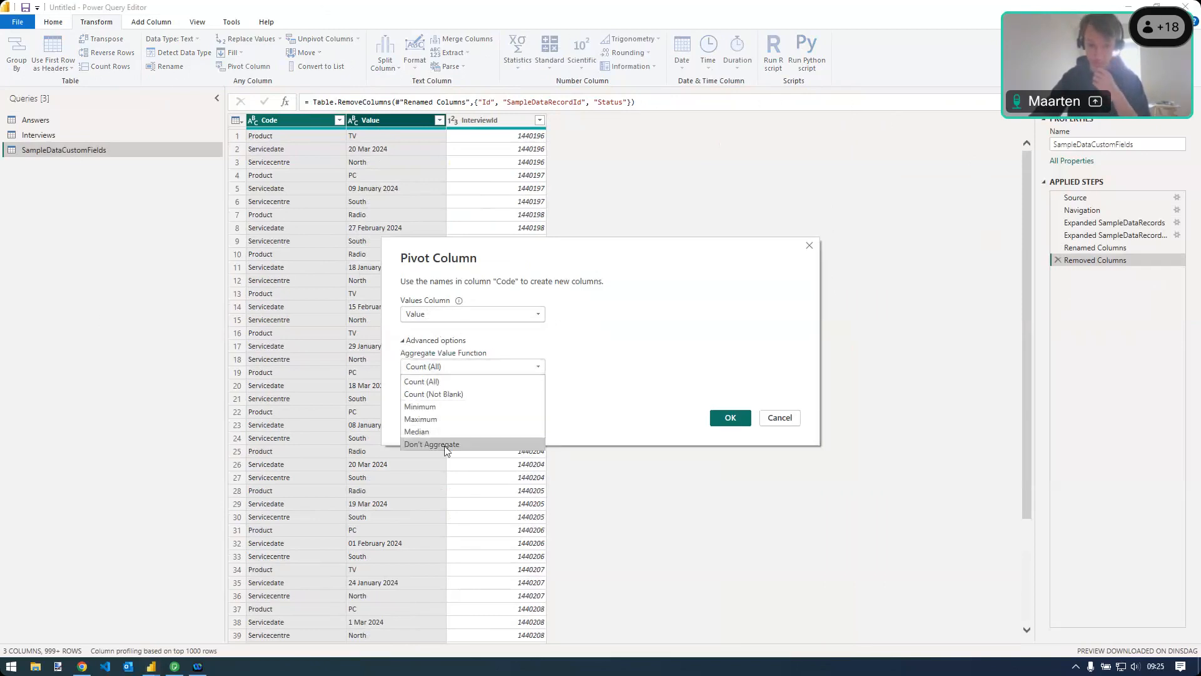
{"action": "left_click", "coordinate": [432, 445]}
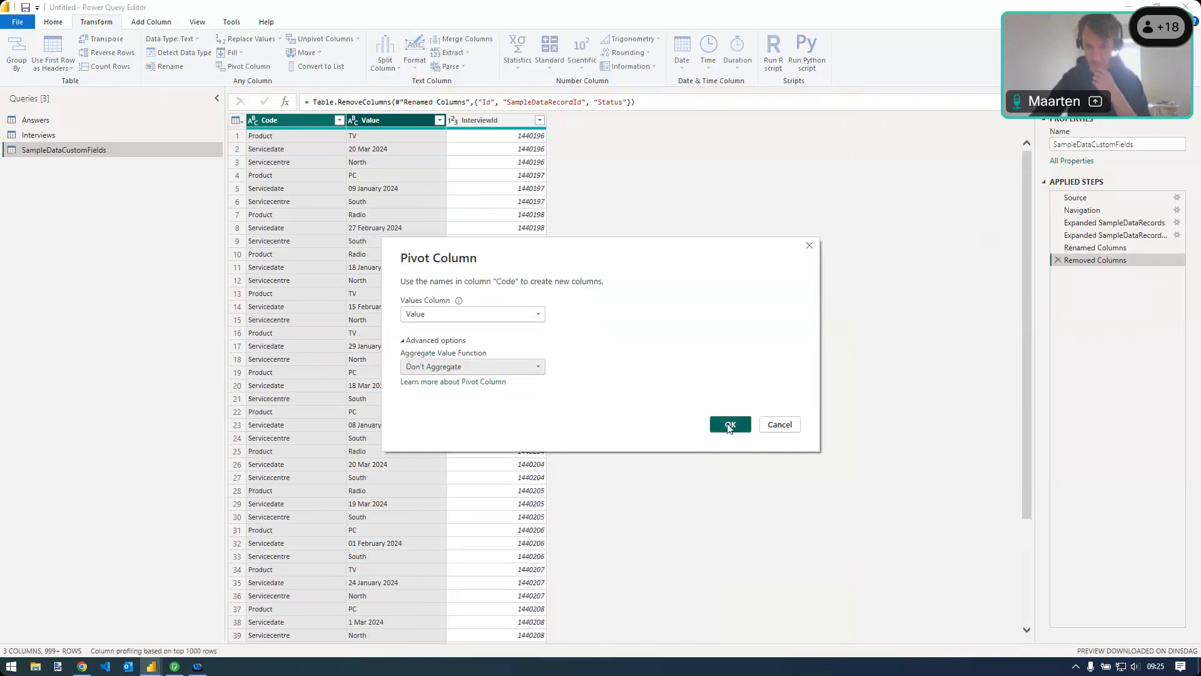
{"action": "left_click", "coordinate": [730, 426]}
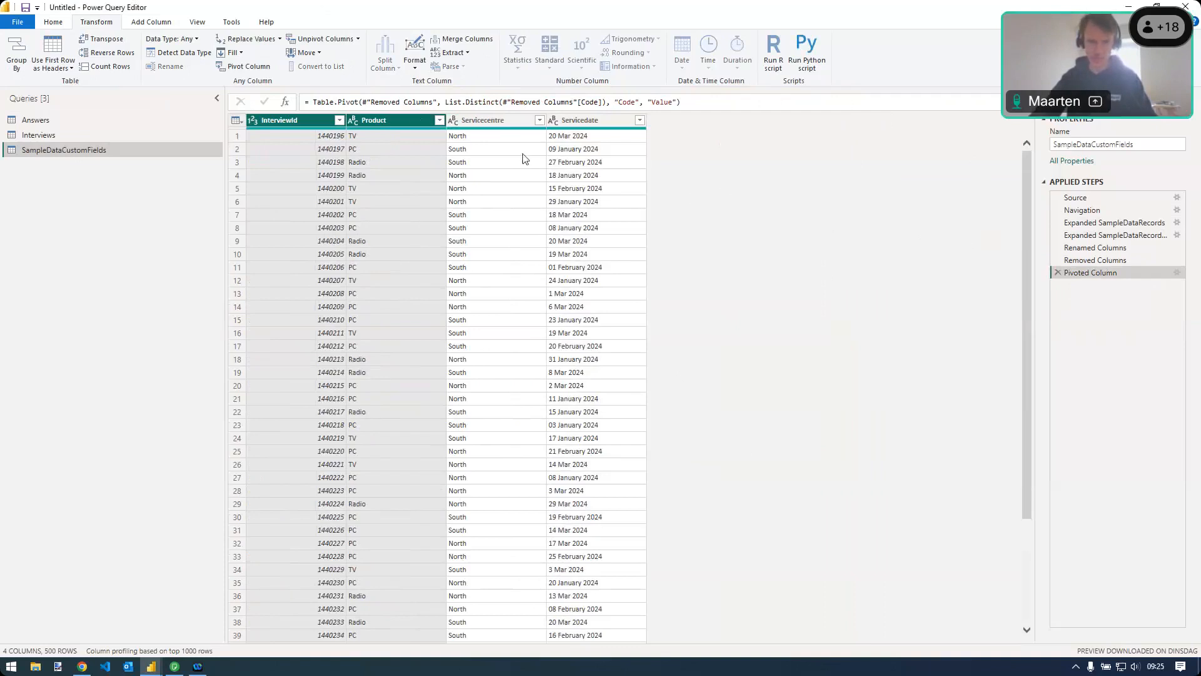
{"action": "left_click", "coordinate": [411, 123]}
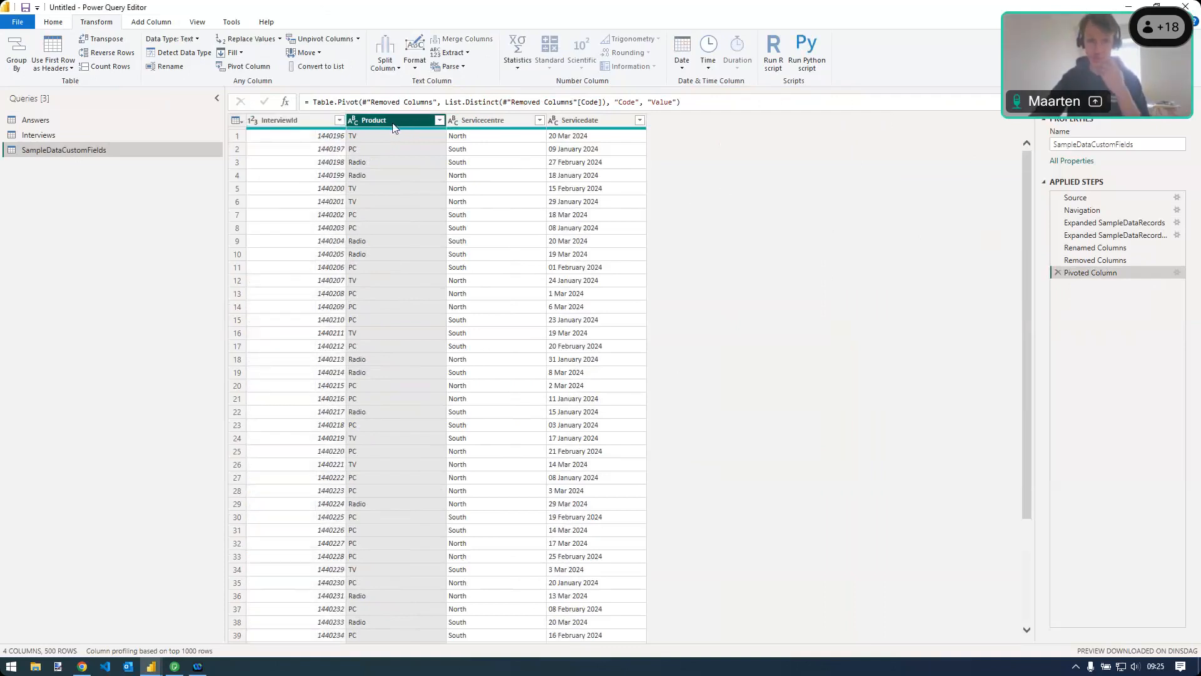
{"action": "left_click", "coordinate": [493, 123]}
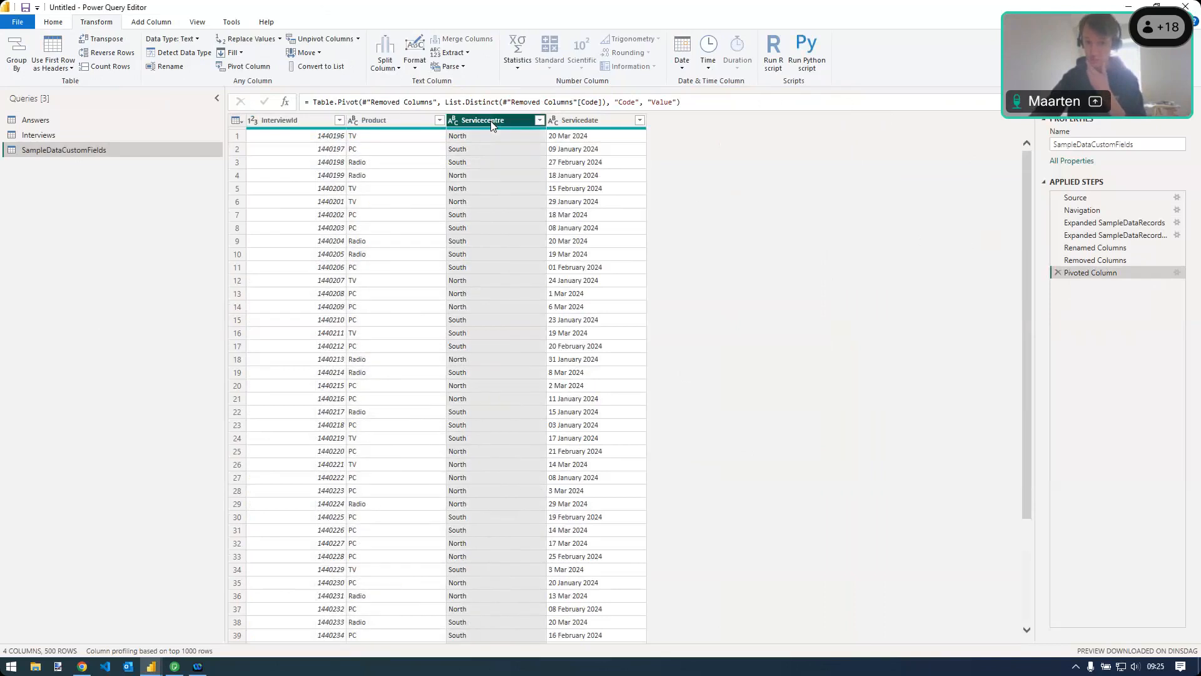
{"action": "left_click", "coordinate": [587, 123]}
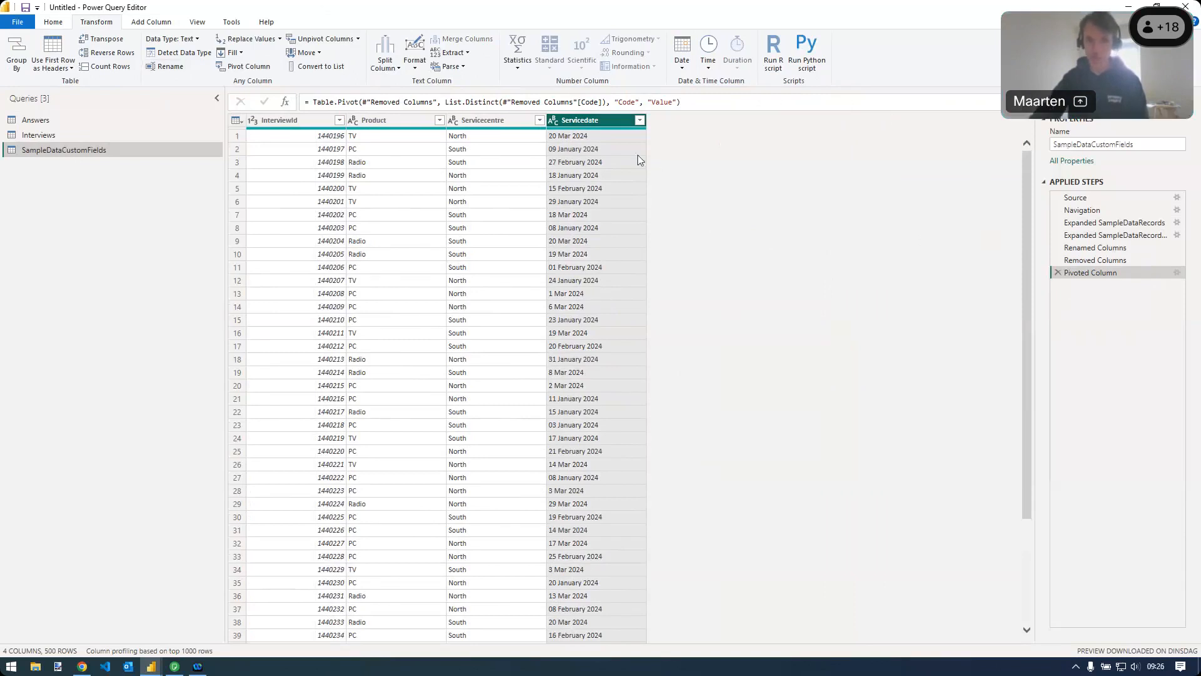
Apply the query changes and, in the model view, relate InterviewId of SampleDataCustomFields to Id of Interviews, arranging the table beside Interviews
{"action": "left_click", "coordinate": [54, 24]}
{"action": "left_click", "coordinate": [19, 51]}
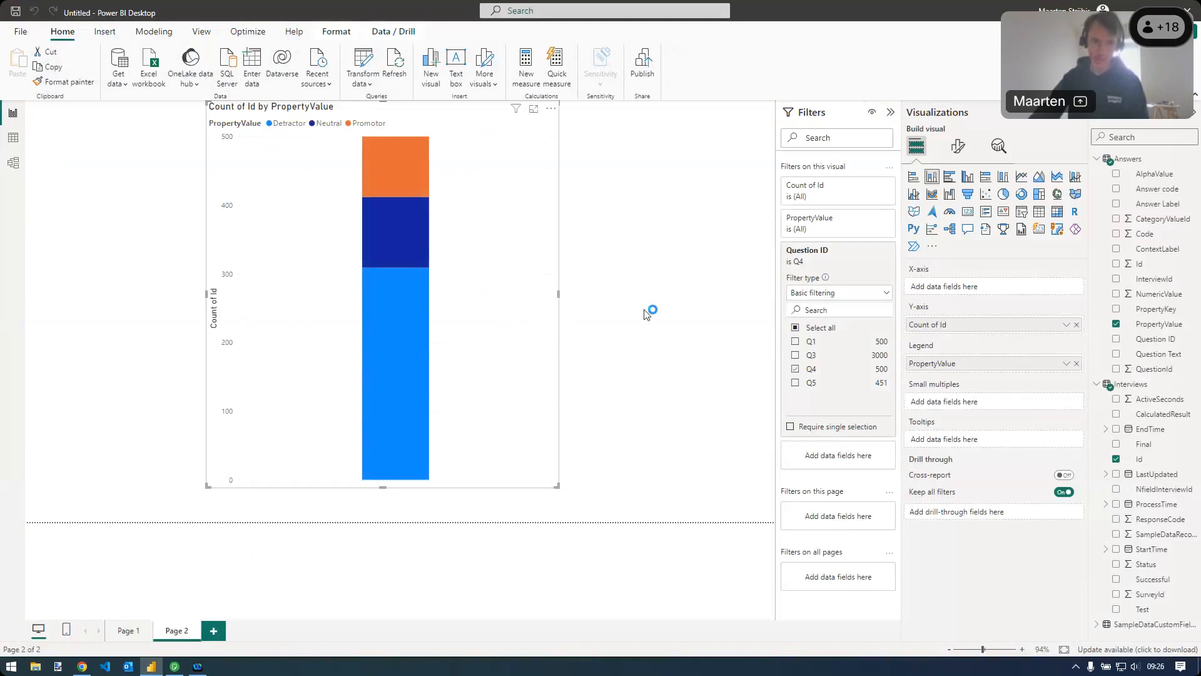
{"action": "left_click", "coordinate": [13, 163]}
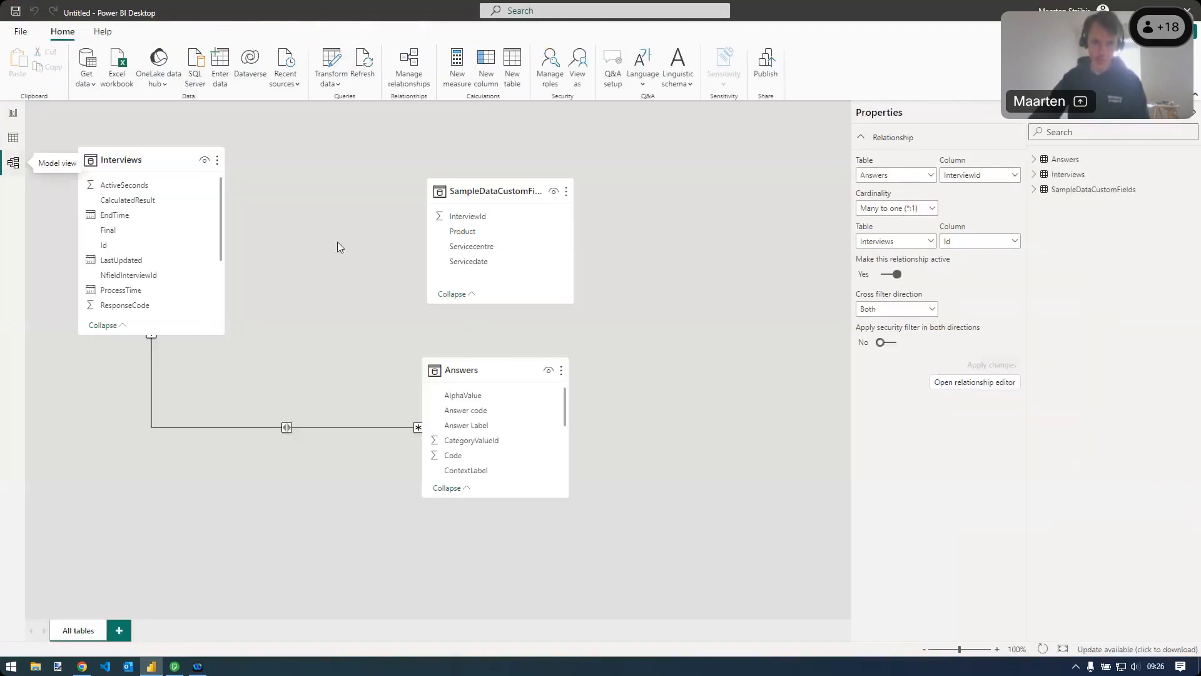
{"action": "left_click_drag", "start_coordinate": [492, 191], "coordinate": [363, 162]}
{"action": "left_click_drag", "start_coordinate": [446, 273], "coordinate": [539, 310]}
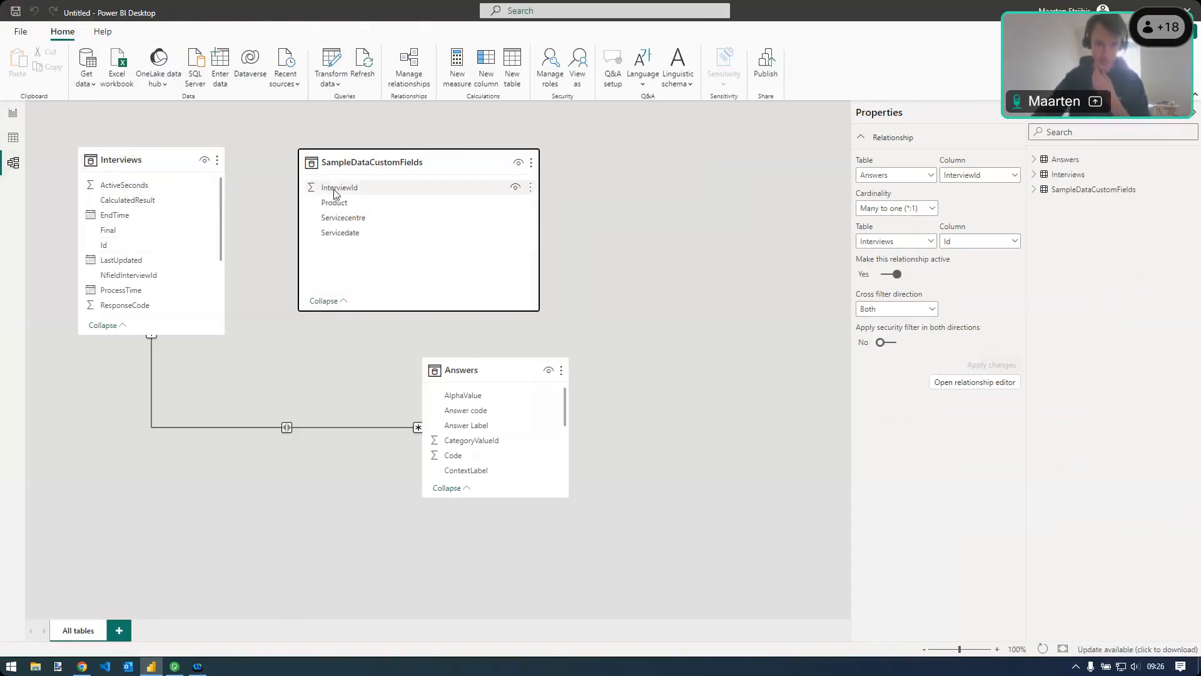
{"action": "left_click_drag", "start_coordinate": [340, 192], "coordinate": [127, 248]}
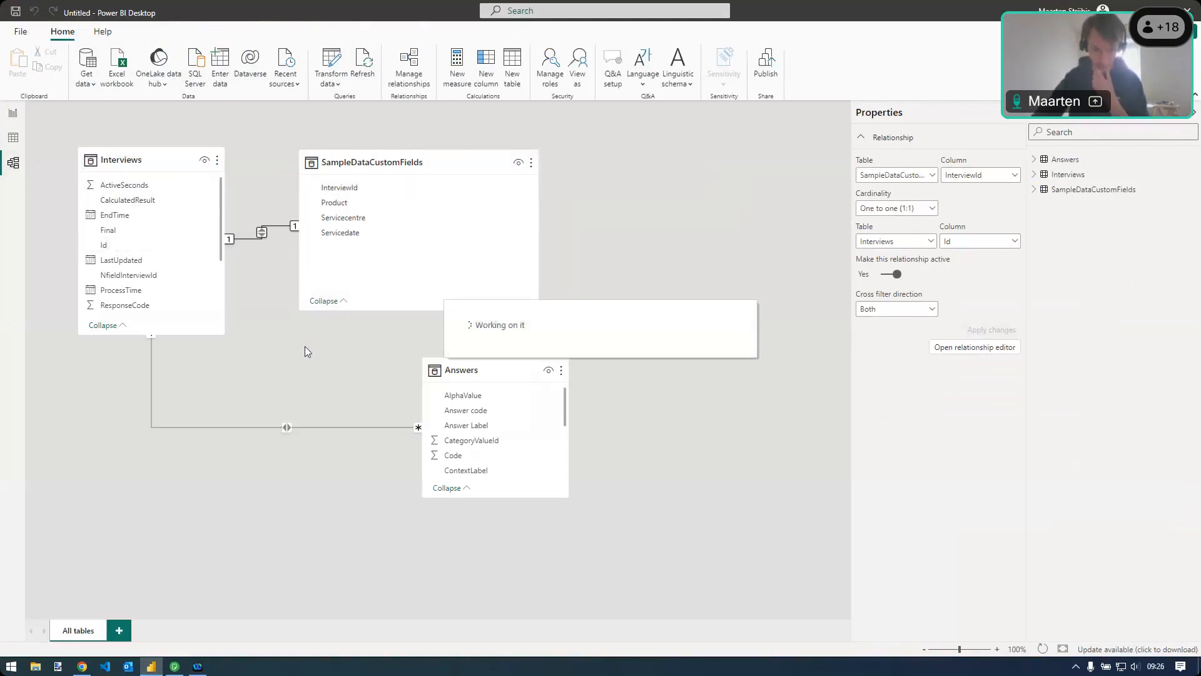
{"action": "left_click_drag", "start_coordinate": [350, 161], "coordinate": [438, 159]}
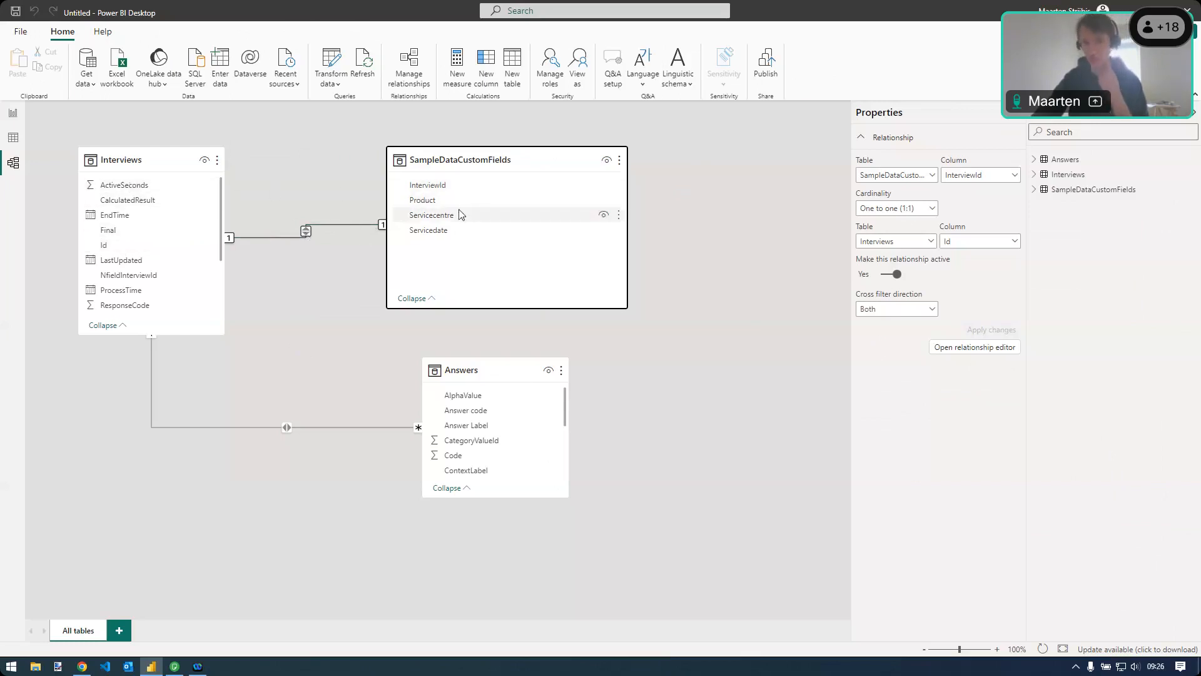
Return to the report and add Servicecentre from SampleDataCustomFields as the X-axis of the stacked column chart
{"action": "left_click", "coordinate": [13, 114]}
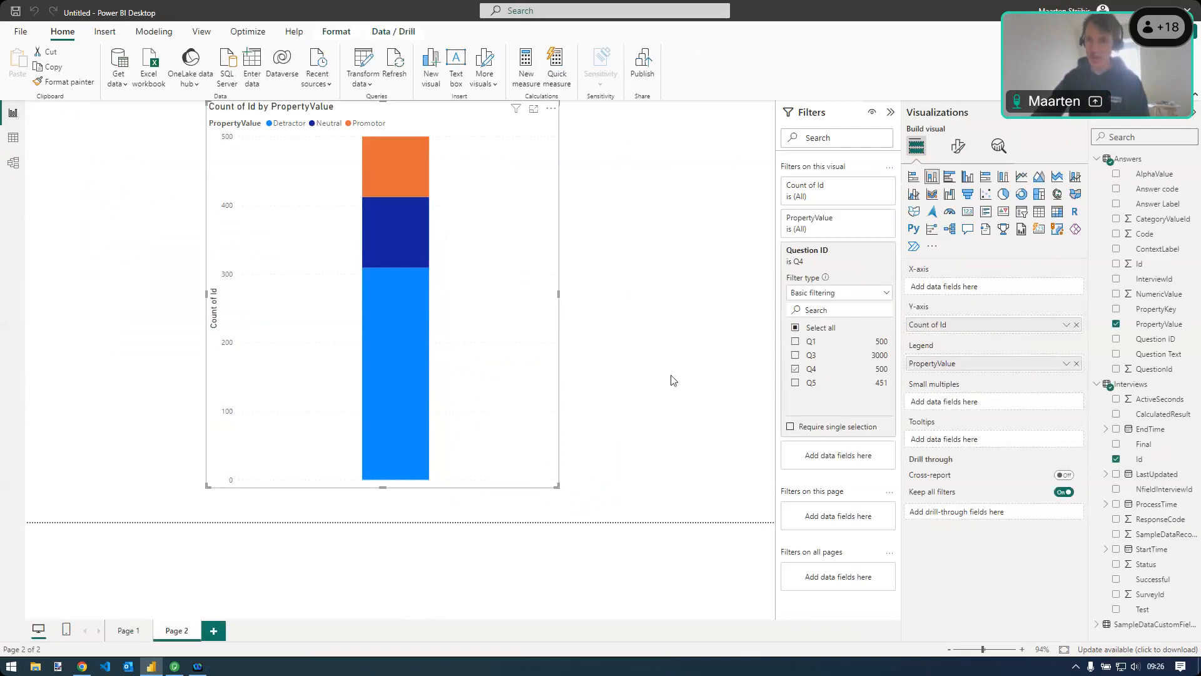
{"action": "left_click", "coordinate": [1097, 385]}
{"action": "left_click", "coordinate": [1098, 400]}
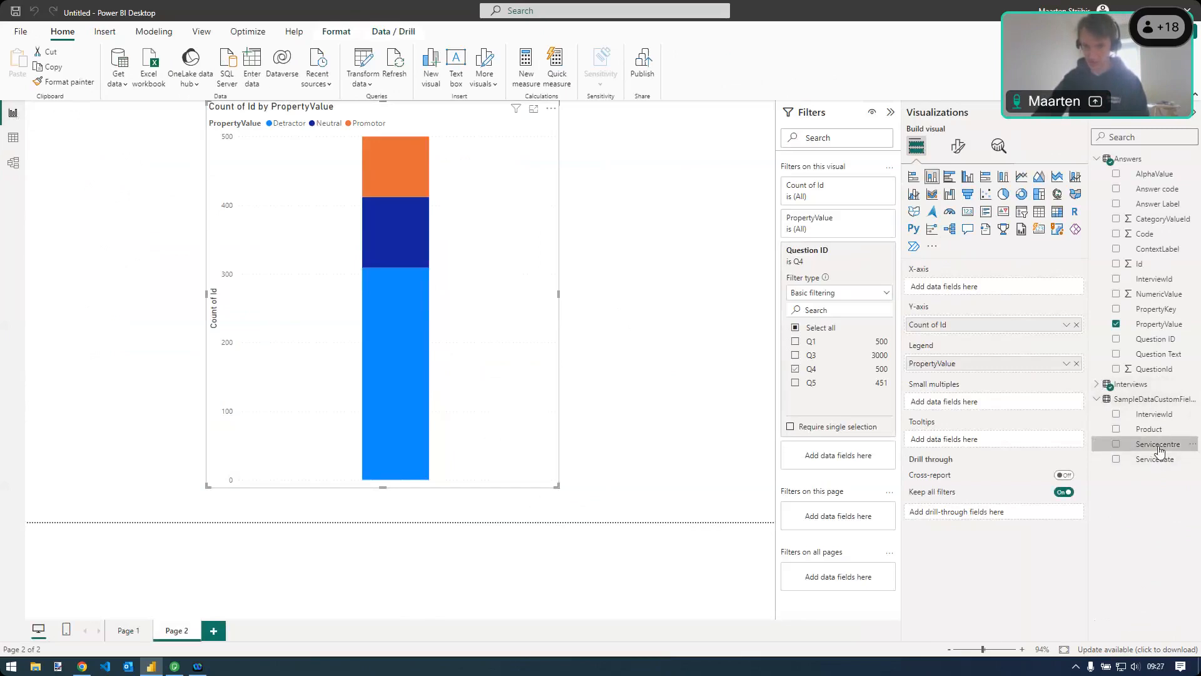
{"action": "left_click_drag", "start_coordinate": [1160, 451], "coordinate": [976, 293]}
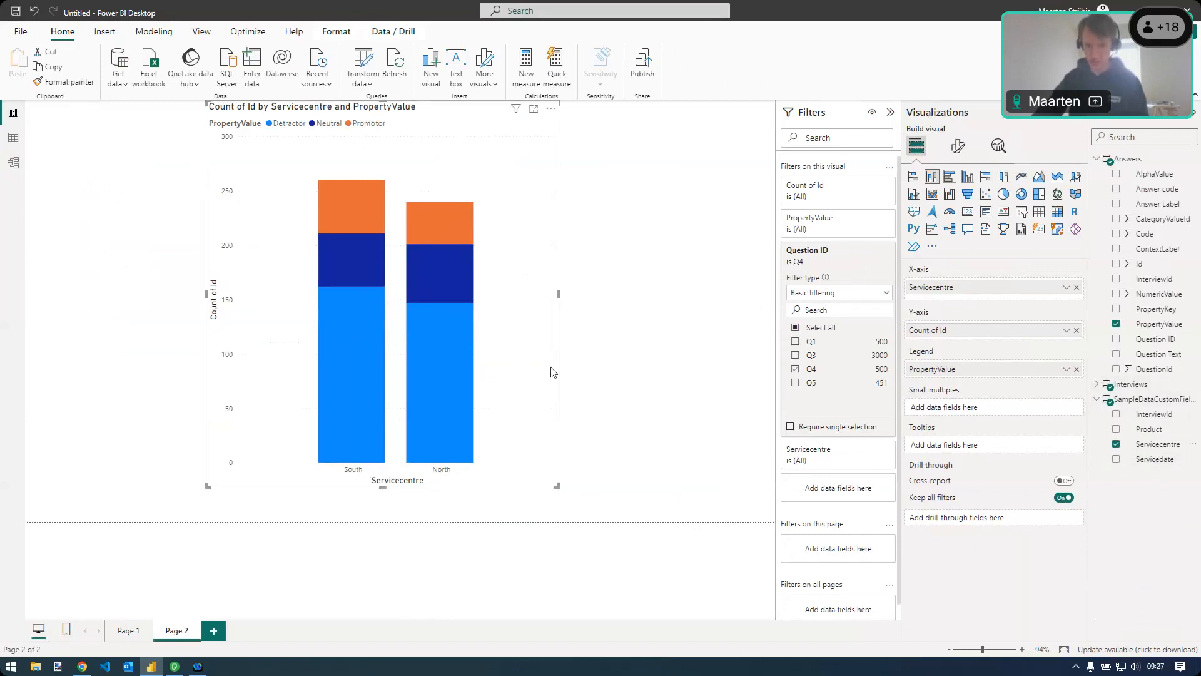
Show the chart's Y-axis Count of Id as percent of grand total
{"action": "left_click", "coordinate": [1068, 331]}
{"action": "mouse_move", "coordinate": [1135, 515]}
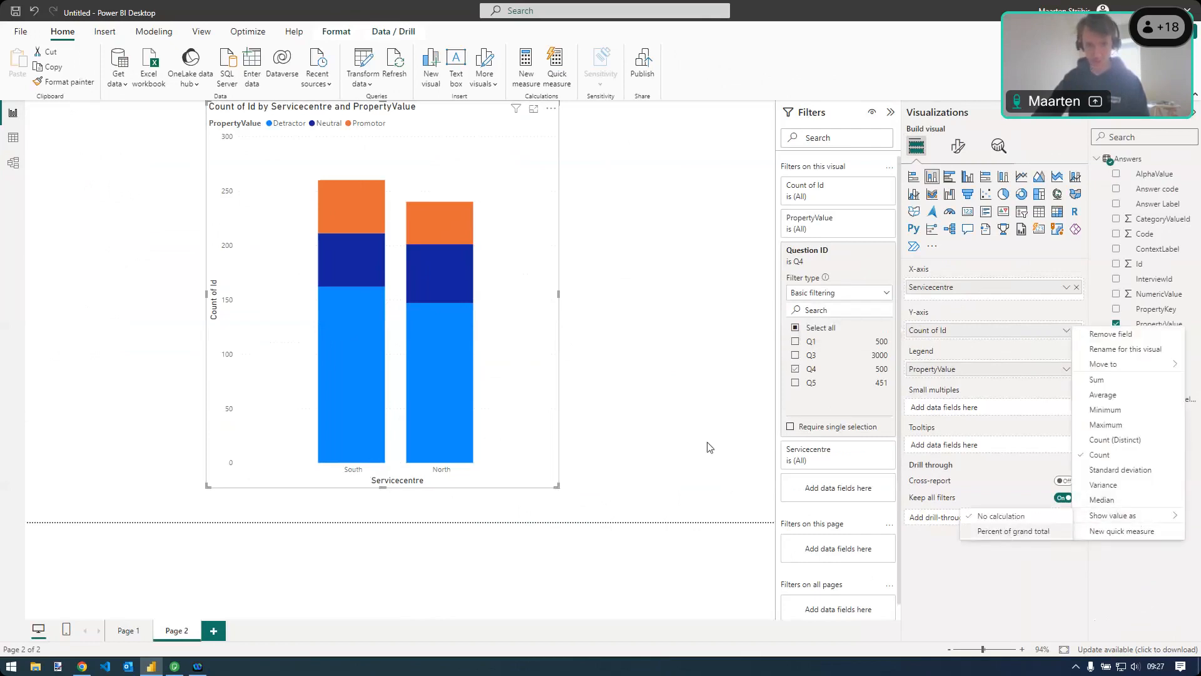
{"action": "left_click", "coordinate": [1008, 533]}
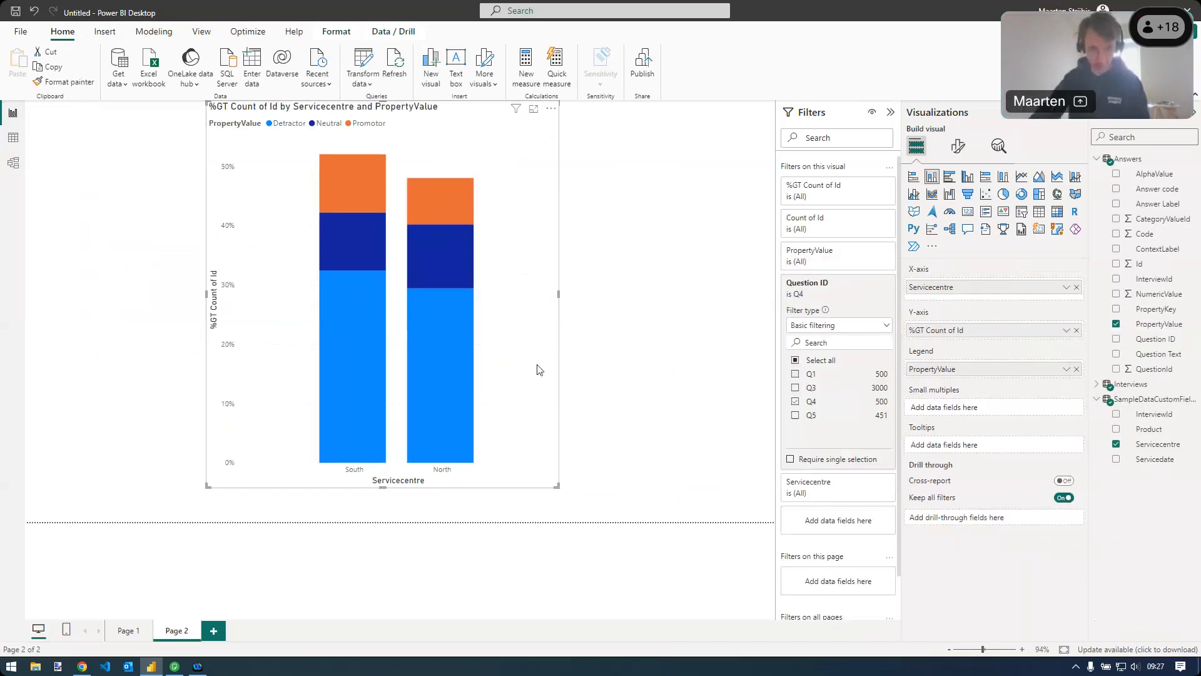
Show the chart's Y-axis Count of Id values with no calculation
{"action": "left_click", "coordinate": [1066, 330]}
{"action": "mouse_move", "coordinate": [1131, 523]}
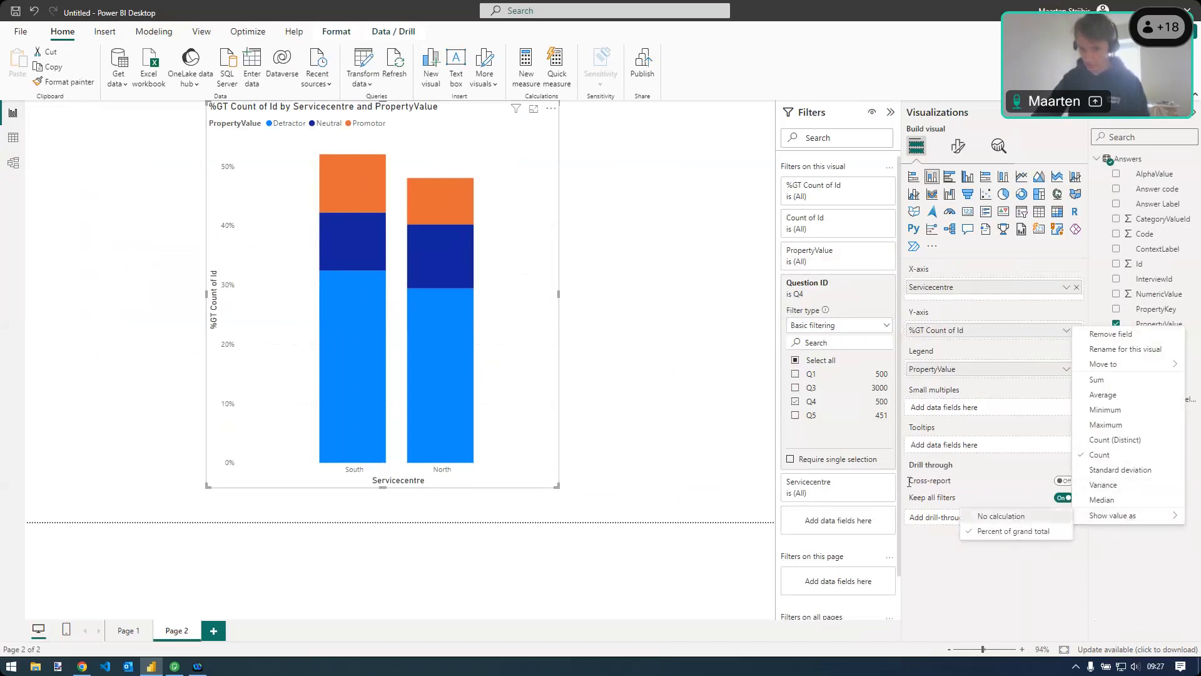
{"action": "left_click", "coordinate": [1026, 518]}
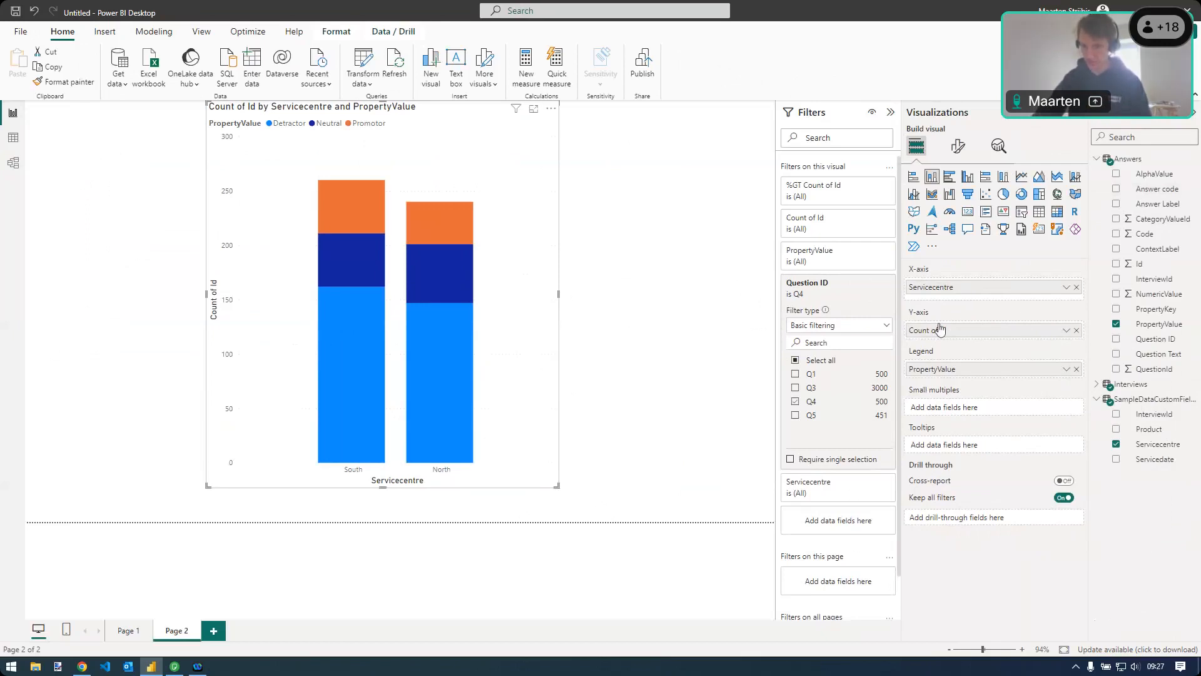
Replace Servicecentre with Product on the chart's X-axis and resize the chart so it starts near the page's left edge
{"action": "left_click", "coordinate": [1076, 287]}
{"action": "left_click", "coordinate": [1142, 431]}
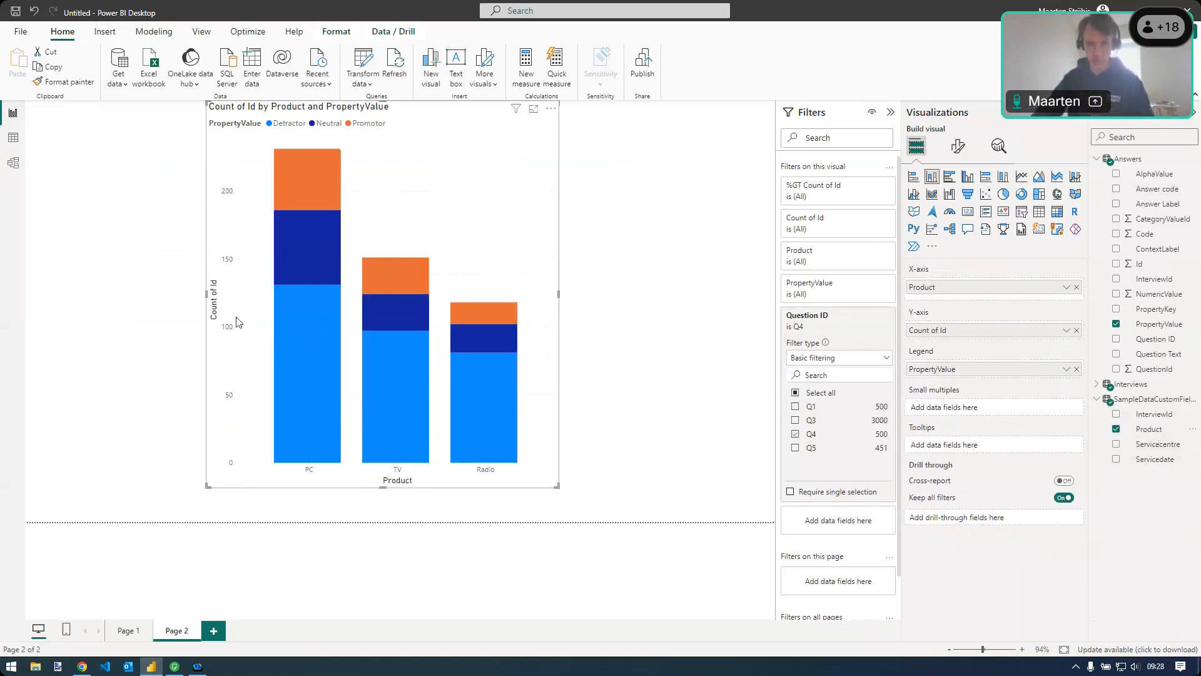
{"action": "left_click_drag", "start_coordinate": [205, 294], "coordinate": [62, 294]}
{"action": "left_click_drag", "start_coordinate": [561, 297], "coordinate": [514, 297]}
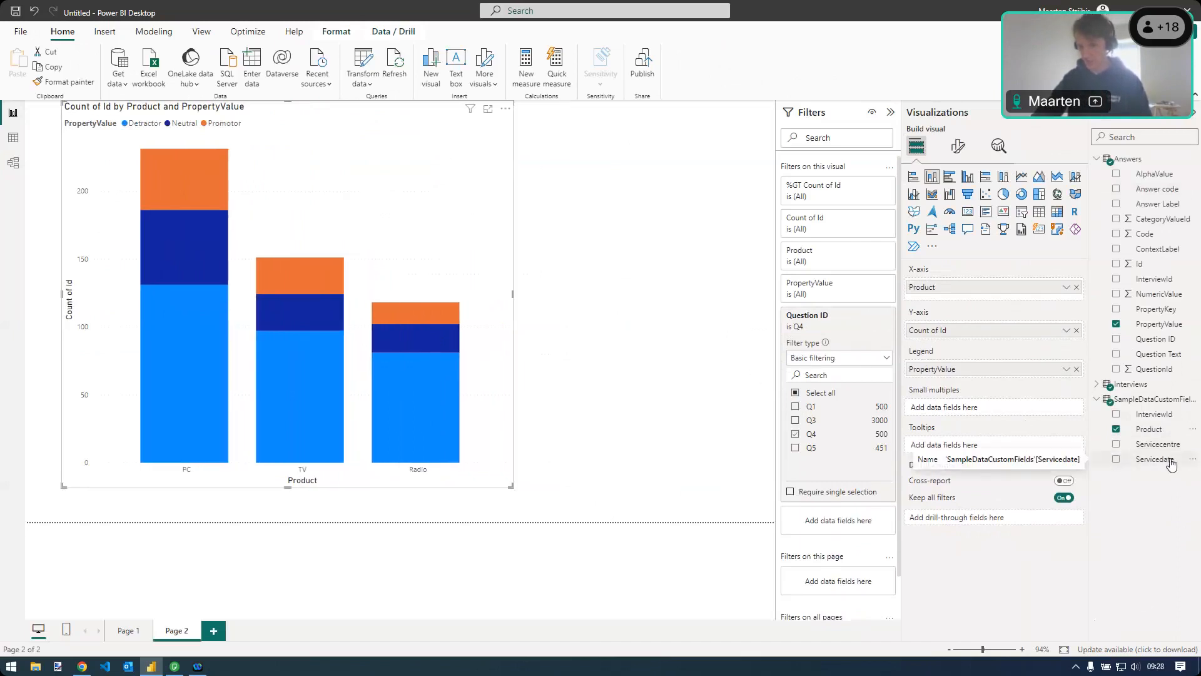
Replace Product with Servicedate on the chart's X-axis and widen the chart across the page
{"action": "left_click_drag", "start_coordinate": [1170, 461], "coordinate": [1006, 288]}
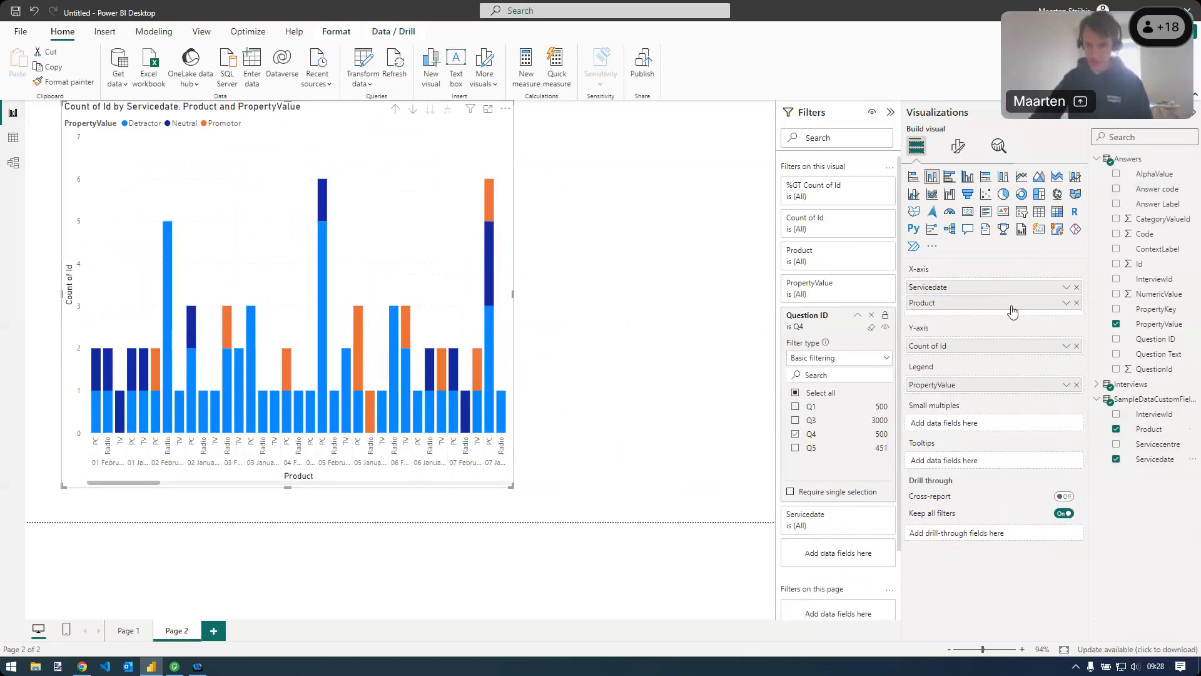
{"action": "left_click", "coordinate": [1077, 303]}
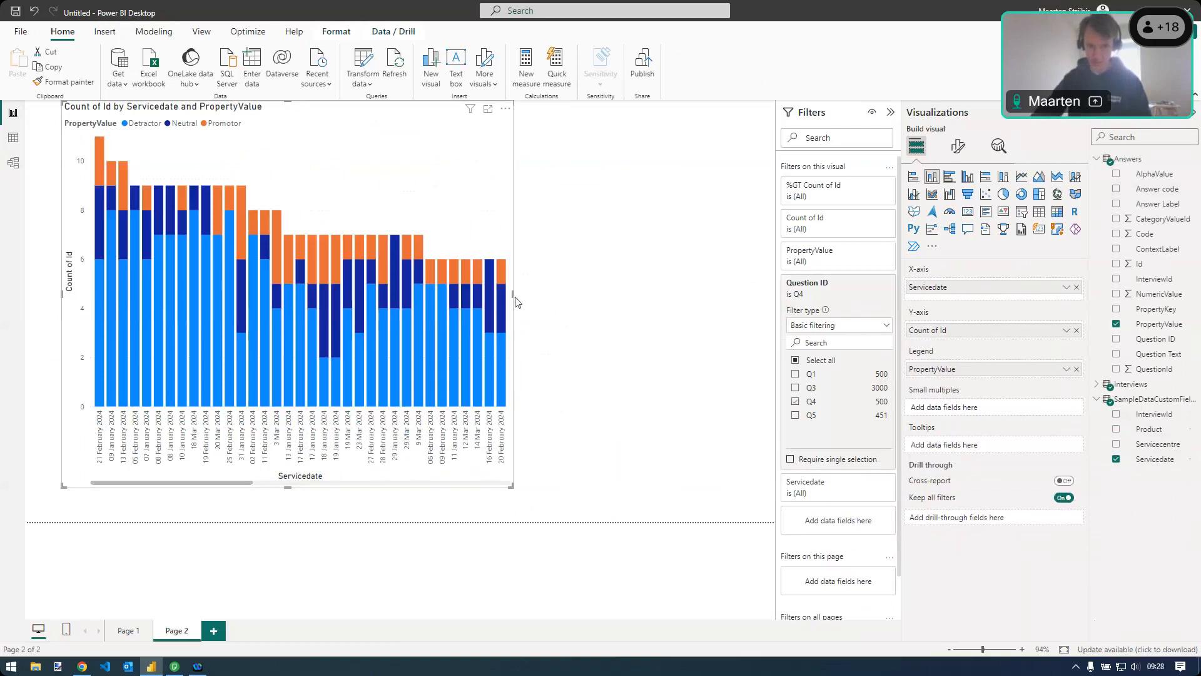
{"action": "left_click_drag", "start_coordinate": [511, 294], "coordinate": [703, 294]}
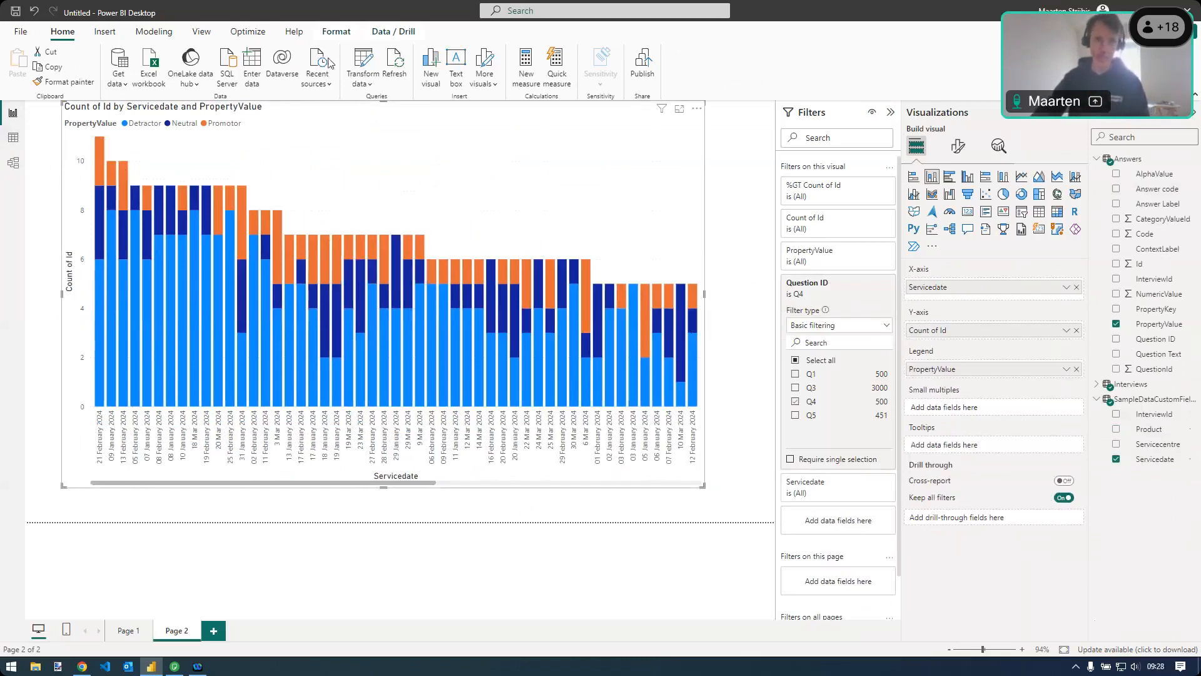
In the query editor, change the Servicedate column of SampleDataCustomFields to the Date type and apply the change
{"action": "left_click", "coordinate": [368, 69]}
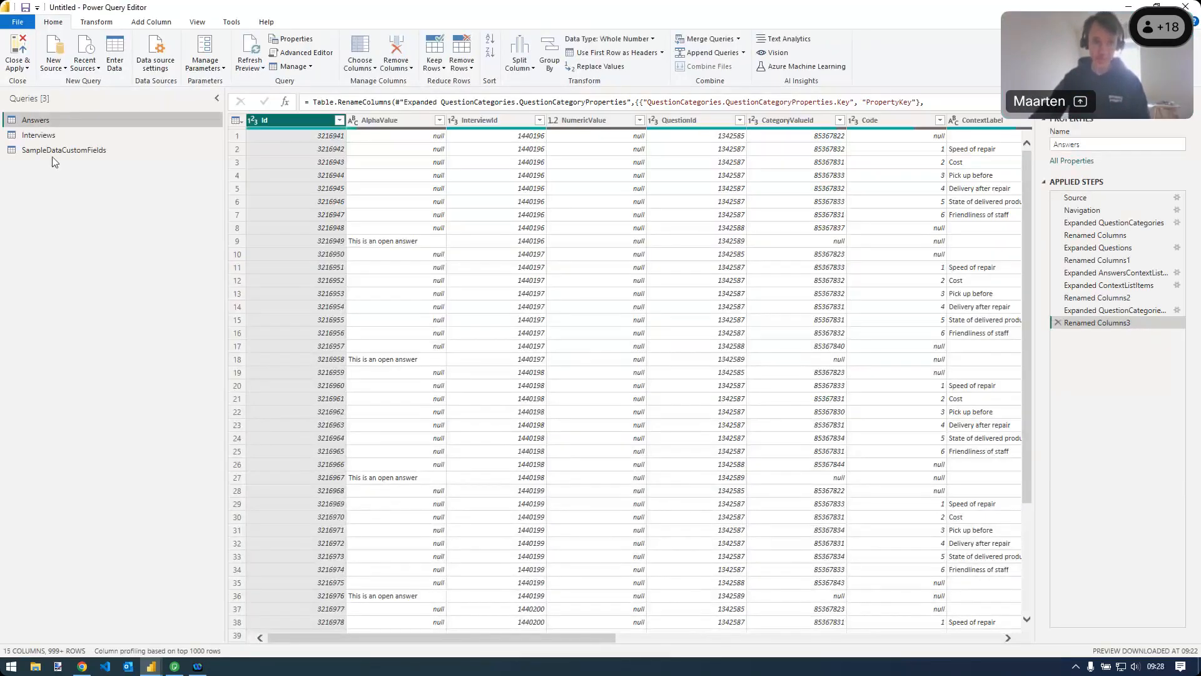
{"action": "left_click", "coordinate": [53, 154]}
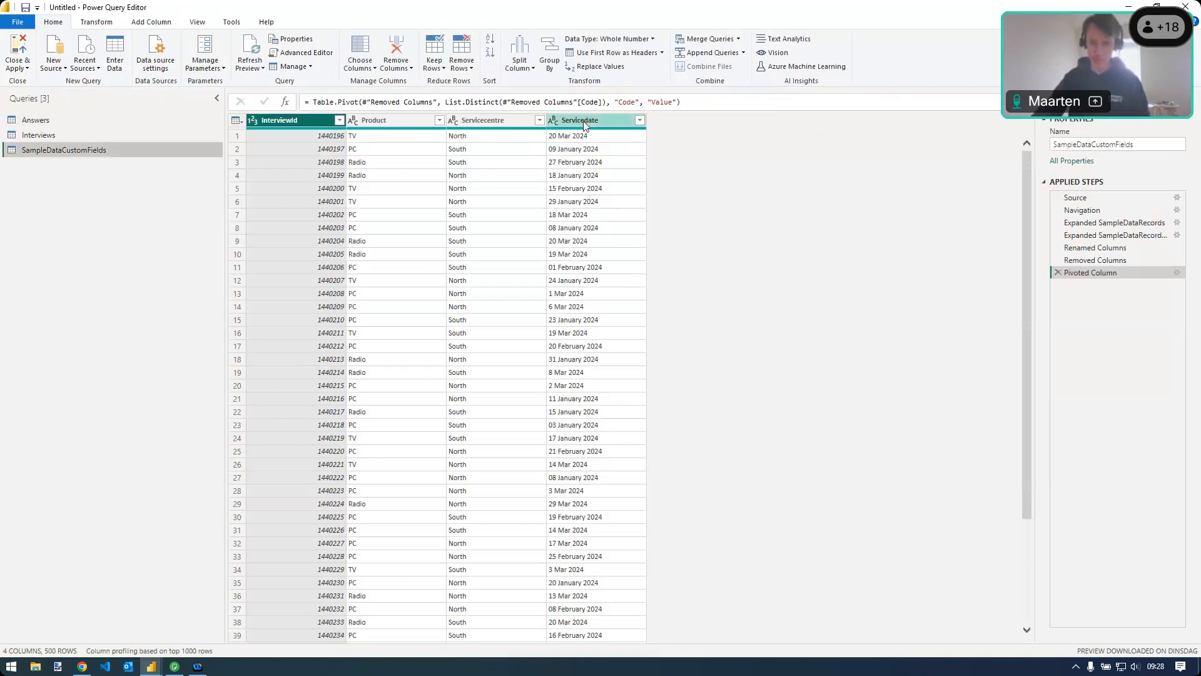
{"action": "right_click", "coordinate": [600, 118]}
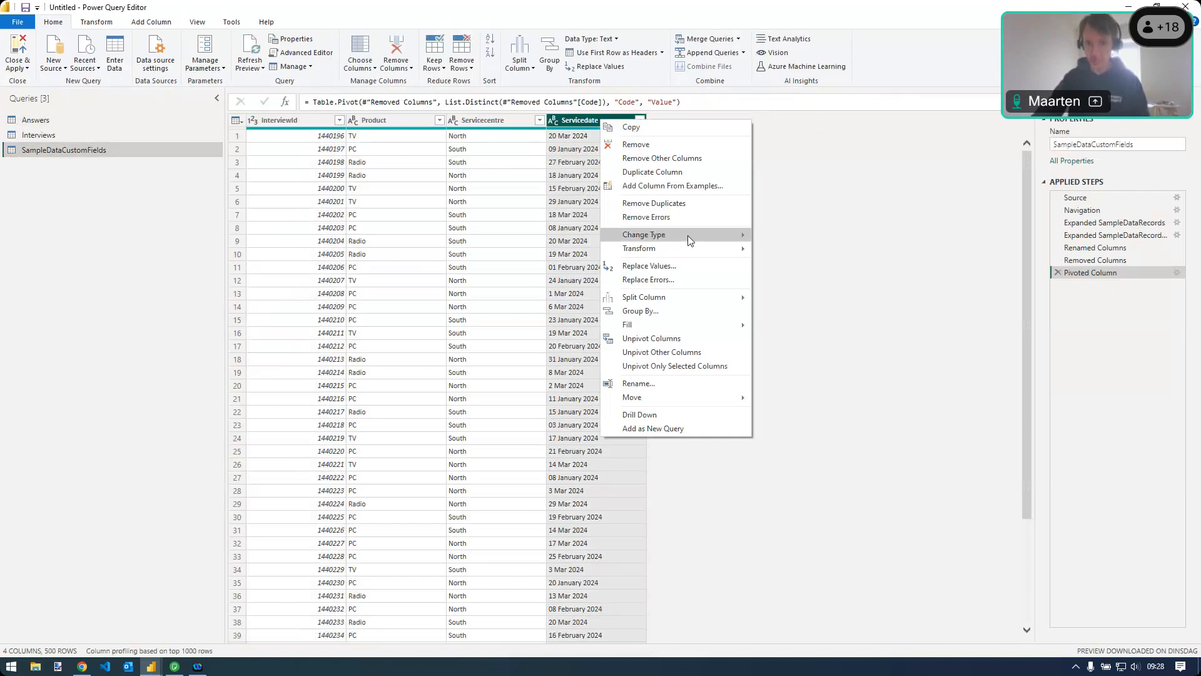
{"action": "mouse_move", "coordinate": [691, 238]}
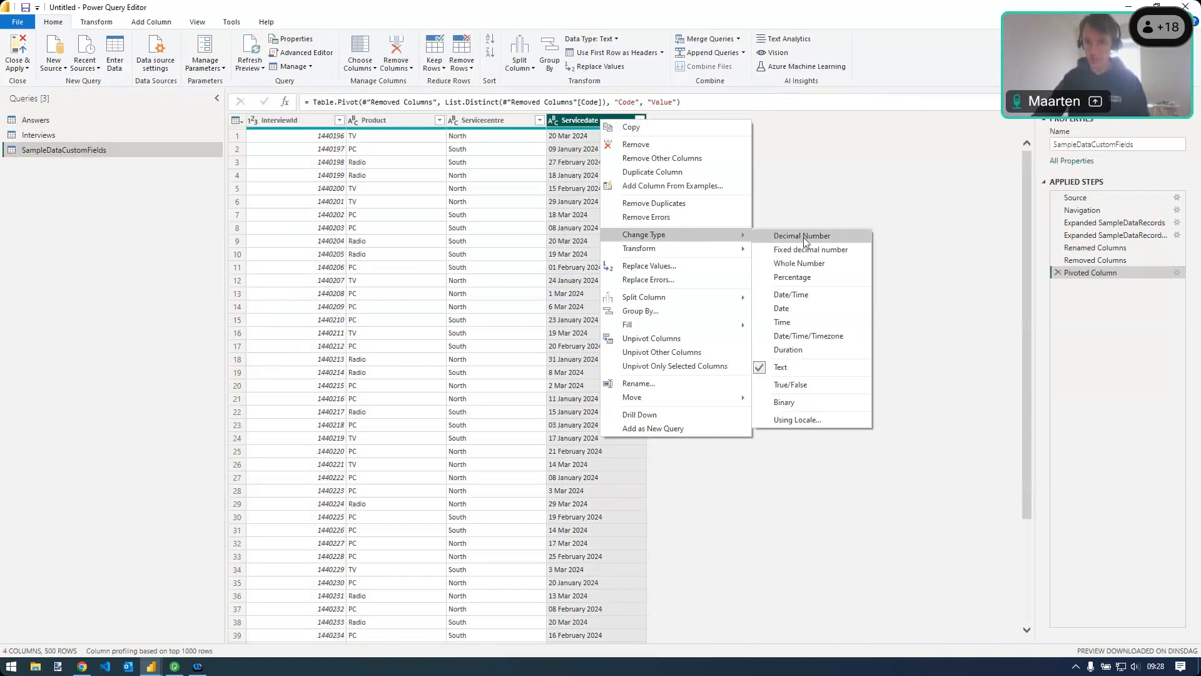
{"action": "left_click", "coordinate": [811, 312]}
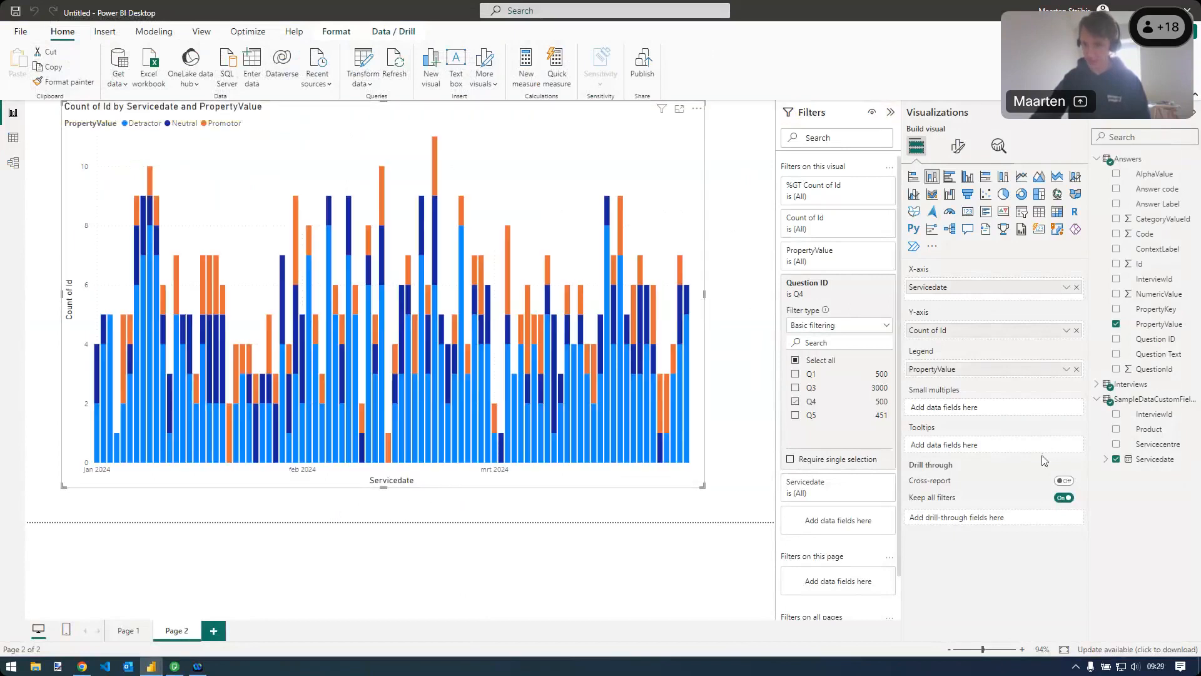
Re-add Servicedate to the chart's X-axis as a date hierarchy and remove its Day and Quarter levels
{"action": "left_click", "coordinate": [1067, 287]}
{"action": "left_click", "coordinate": [1155, 477]}
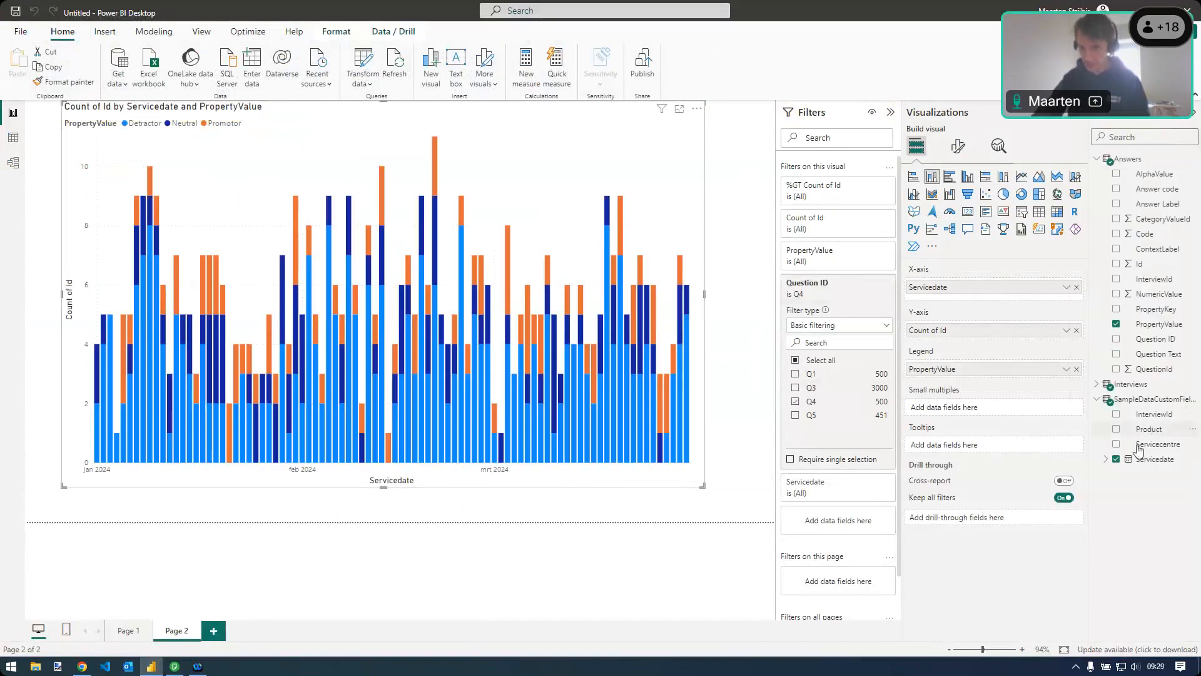
{"action": "left_click", "coordinate": [1154, 460]}
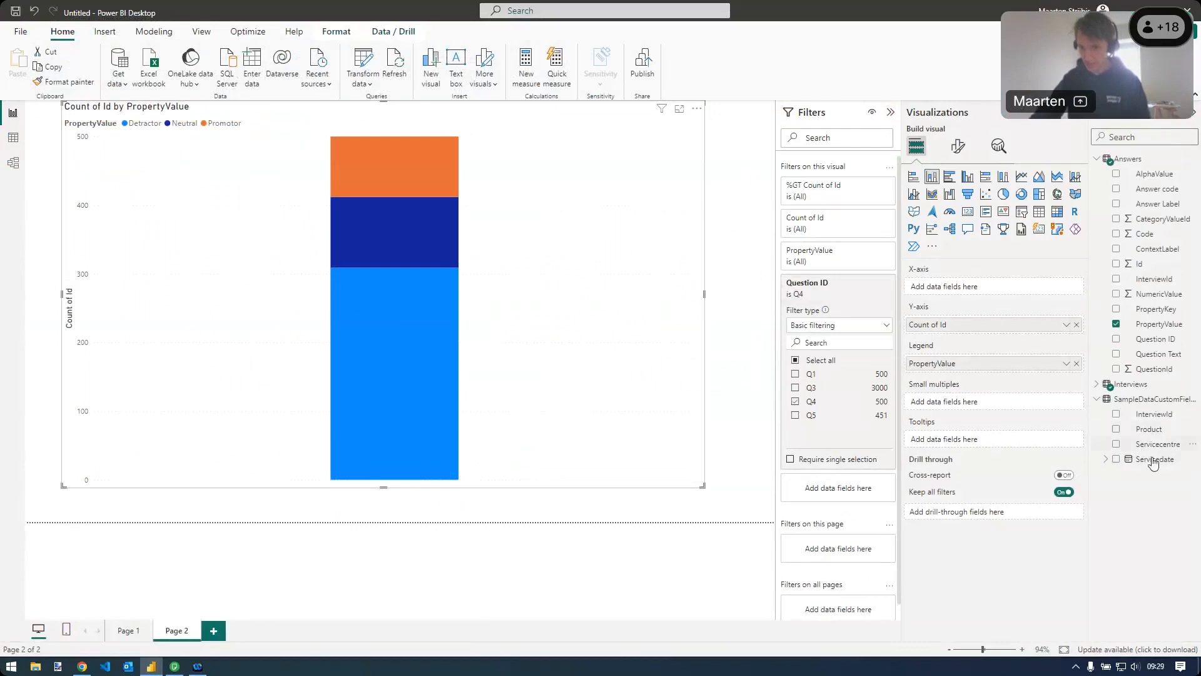
{"action": "left_click_drag", "start_coordinate": [1154, 462], "coordinate": [983, 288]}
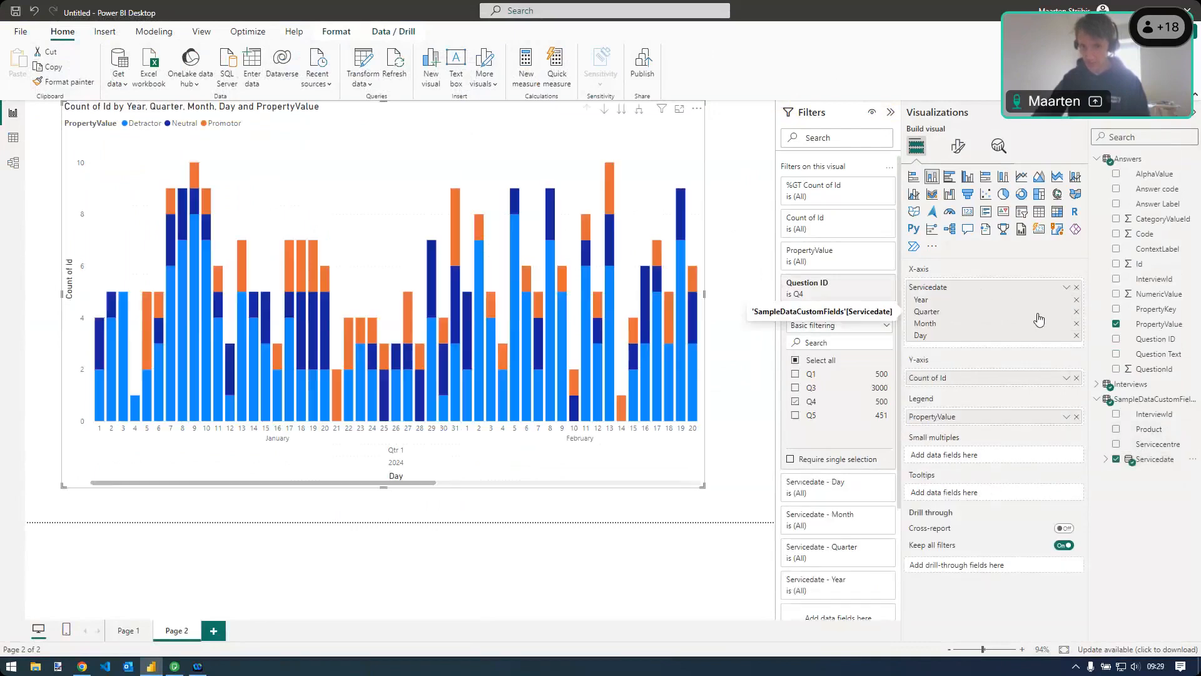
{"action": "left_click", "coordinate": [1077, 336]}
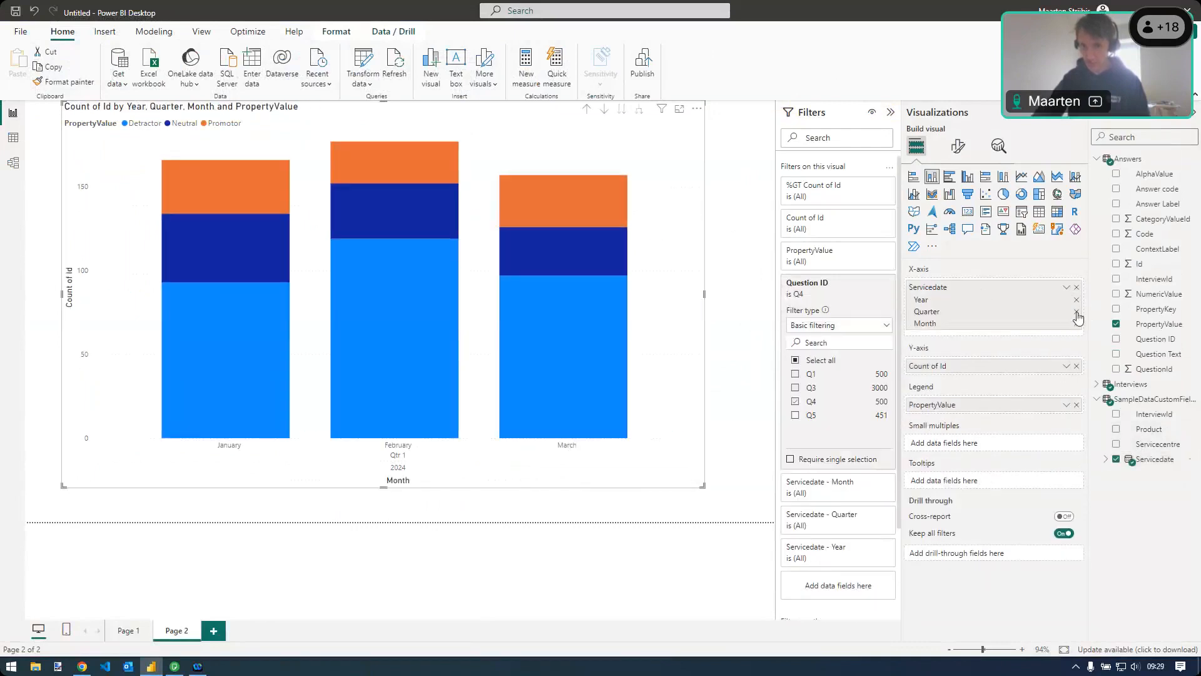
{"action": "left_click", "coordinate": [1077, 311]}
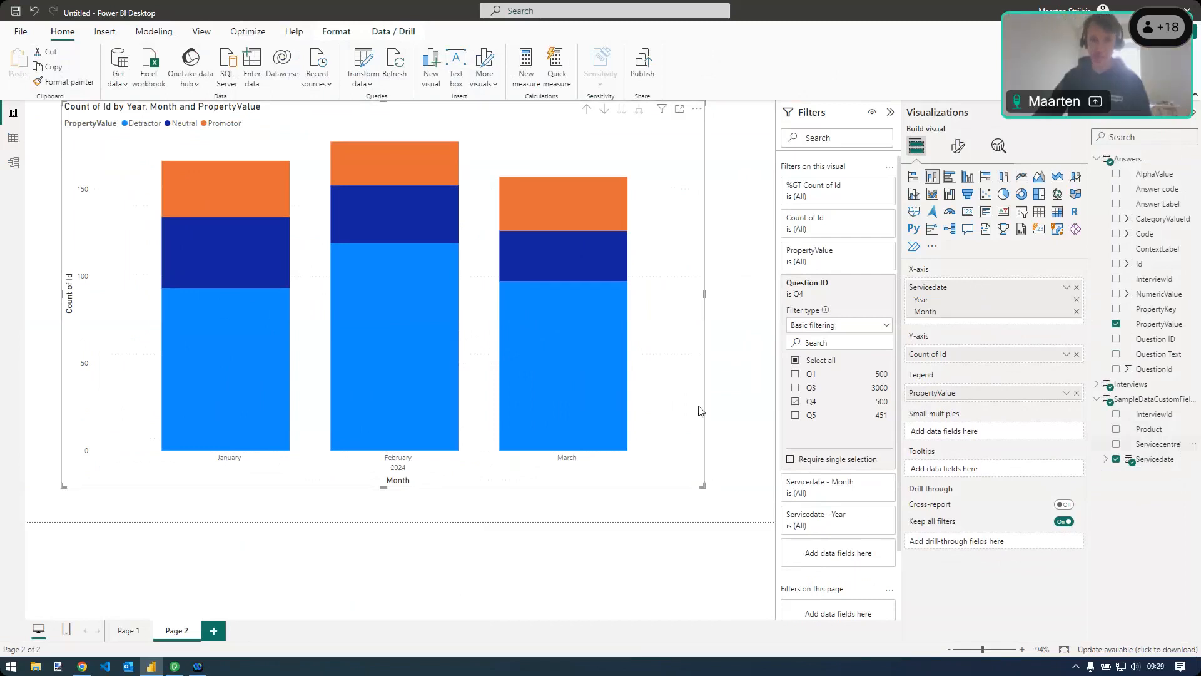
Reopen the query editor and duplicate the Answers query
{"action": "left_click", "coordinate": [370, 65]}
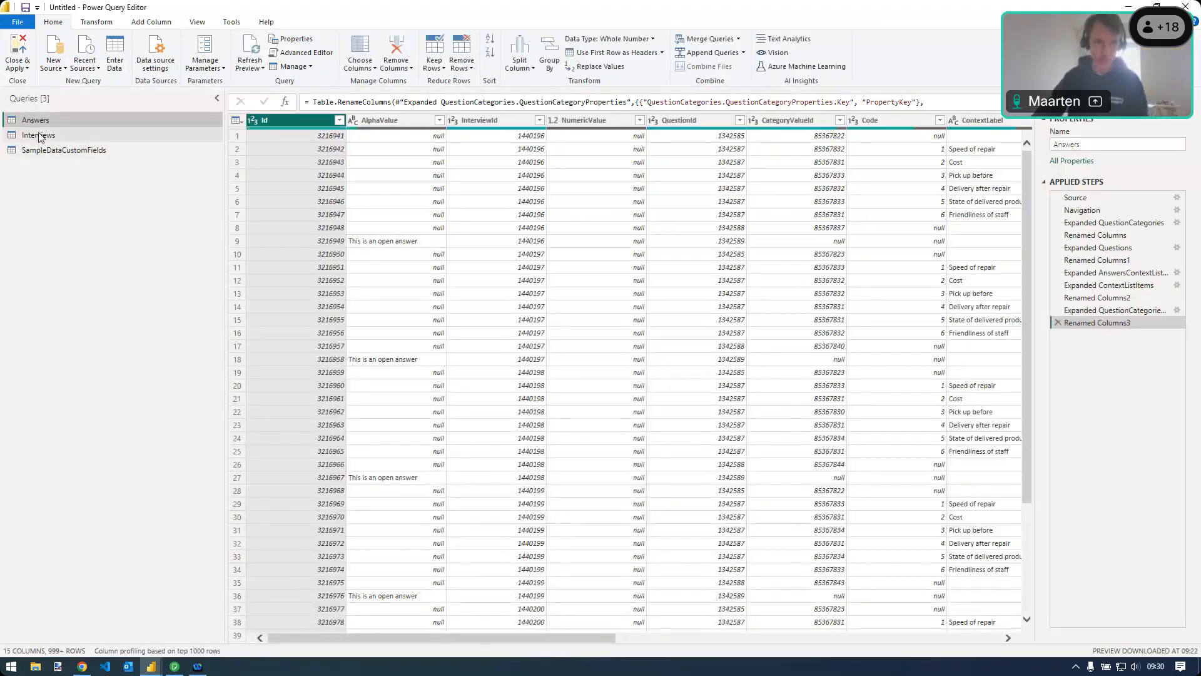
{"action": "right_click", "coordinate": [40, 123]}
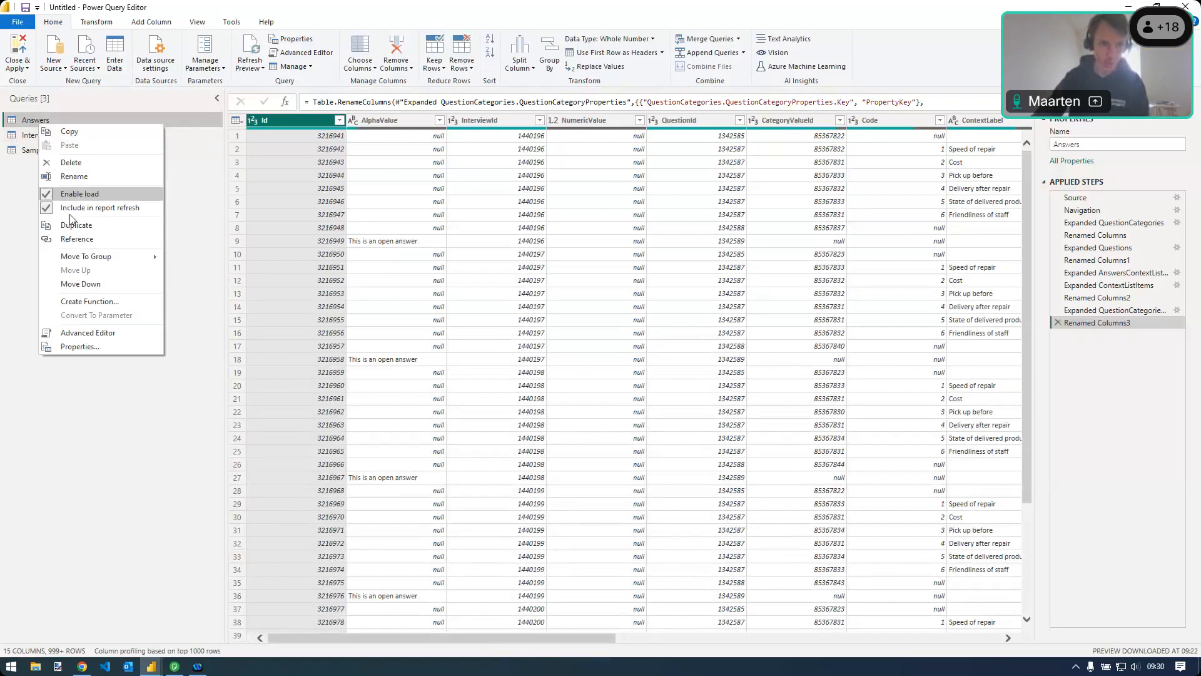
{"action": "left_click", "coordinate": [96, 224]}
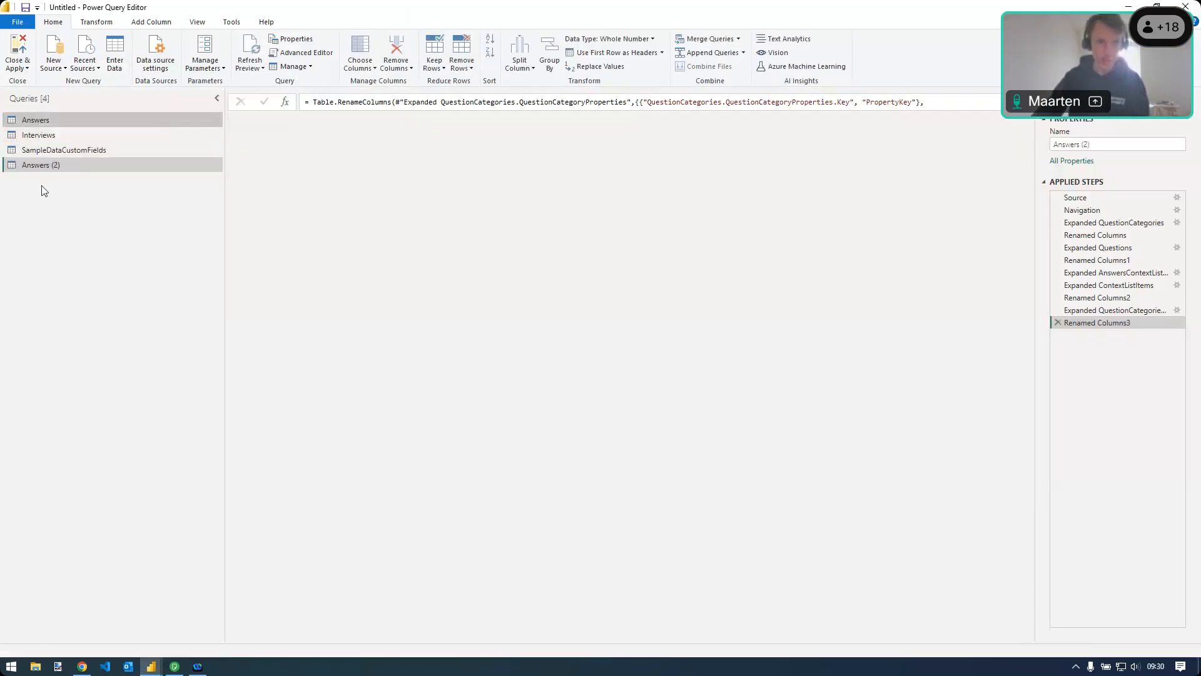
Delete every applied step of the duplicated Answers query except Source
{"action": "left_click", "coordinate": [1058, 323]}
{"action": "left_click", "coordinate": [1058, 310]}
{"action": "left_click", "coordinate": [1057, 297]}
{"action": "left_click", "coordinate": [1058, 284]}
{"action": "left_click", "coordinate": [1058, 273]}
{"action": "left_click", "coordinate": [1058, 259]}
{"action": "left_click", "coordinate": [1057, 247]}
{"action": "left_click", "coordinate": [1058, 235]}
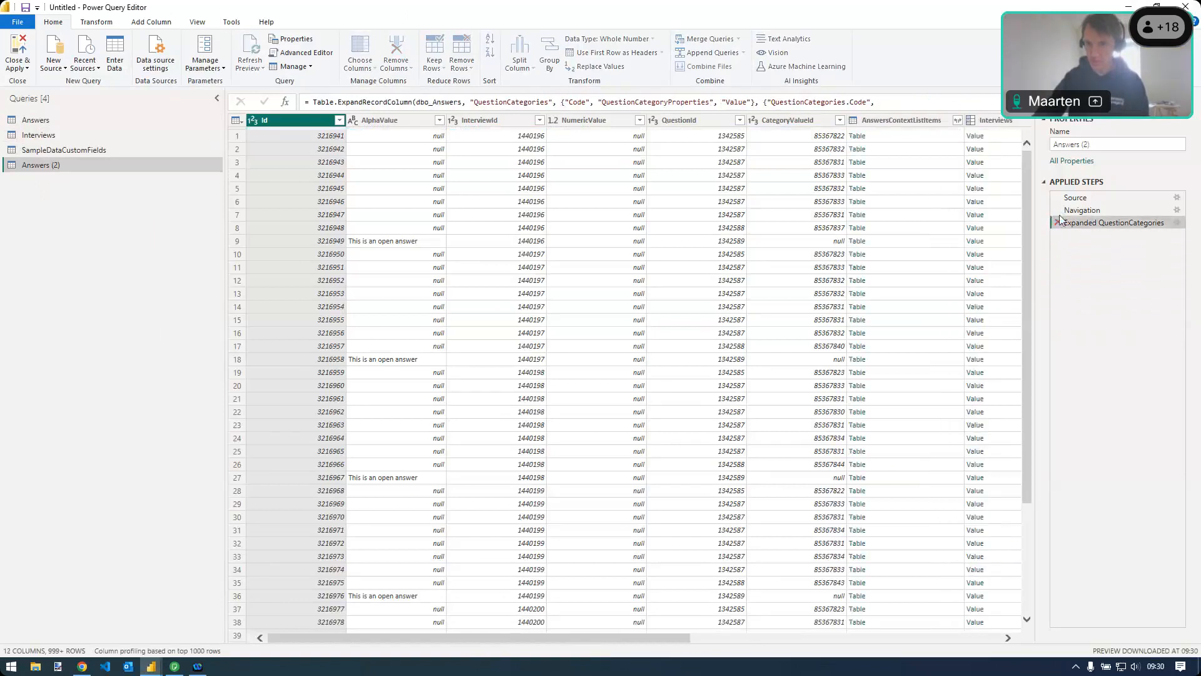
{"action": "left_click", "coordinate": [1057, 222]}
{"action": "left_click", "coordinate": [1057, 210]}
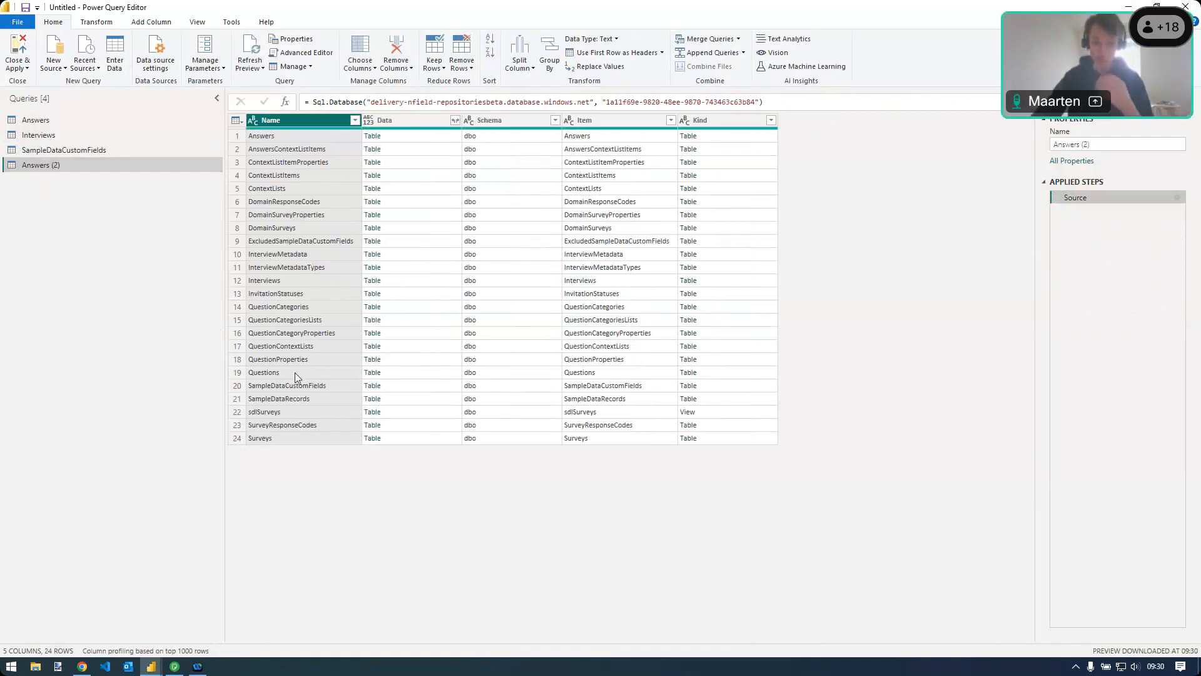
Open the Questions table in the duplicated query and expand its Surveys column to only NfieldSurveyId and Version, keeping the original column name as prefix
{"action": "left_click", "coordinate": [372, 374]}
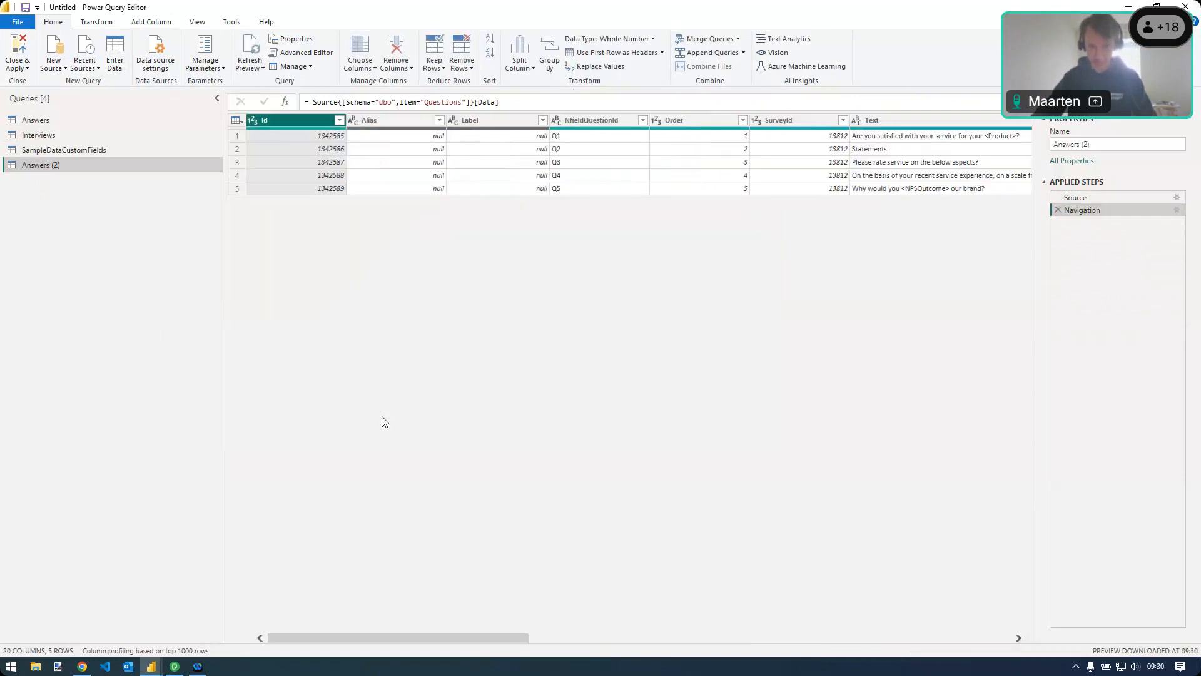
{"action": "left_click_drag", "start_coordinate": [493, 636], "coordinate": [1020, 476]}
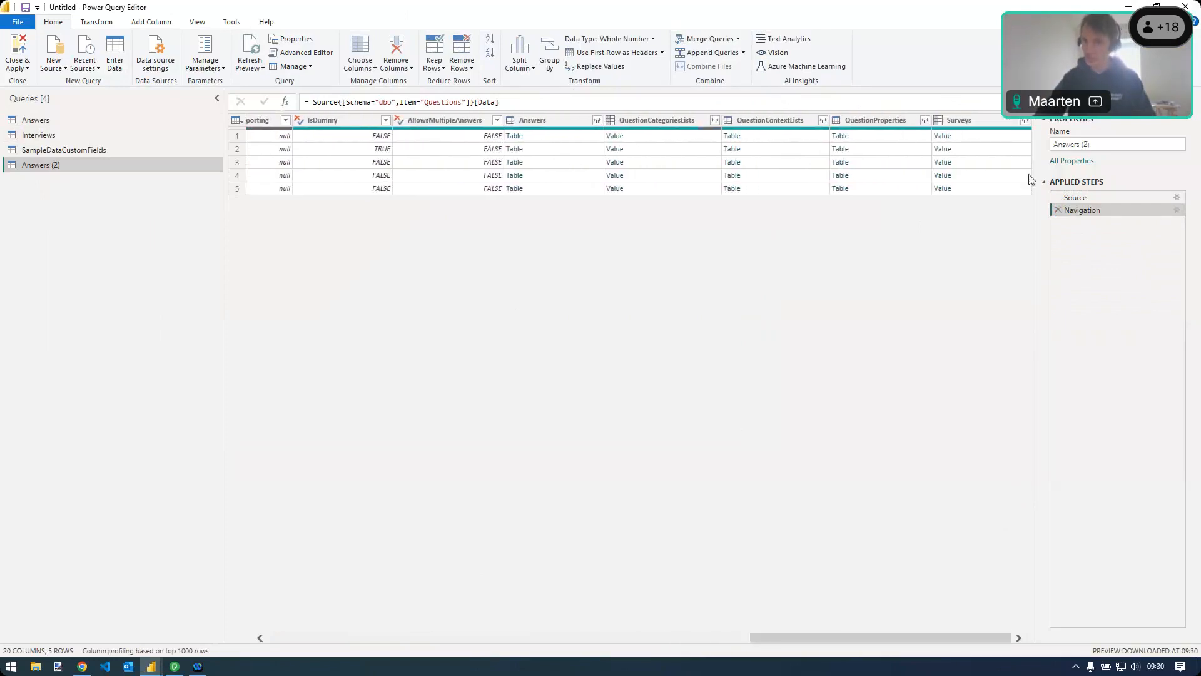
{"action": "left_click", "coordinate": [1025, 122]}
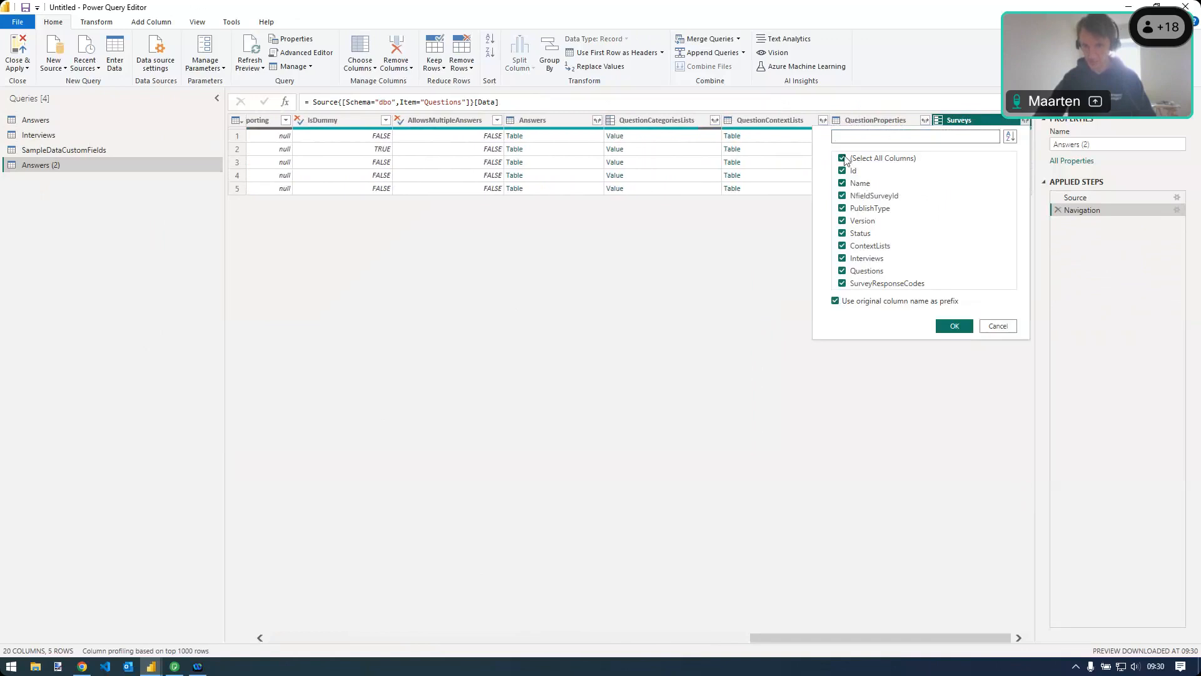
{"action": "left_click", "coordinate": [843, 159]}
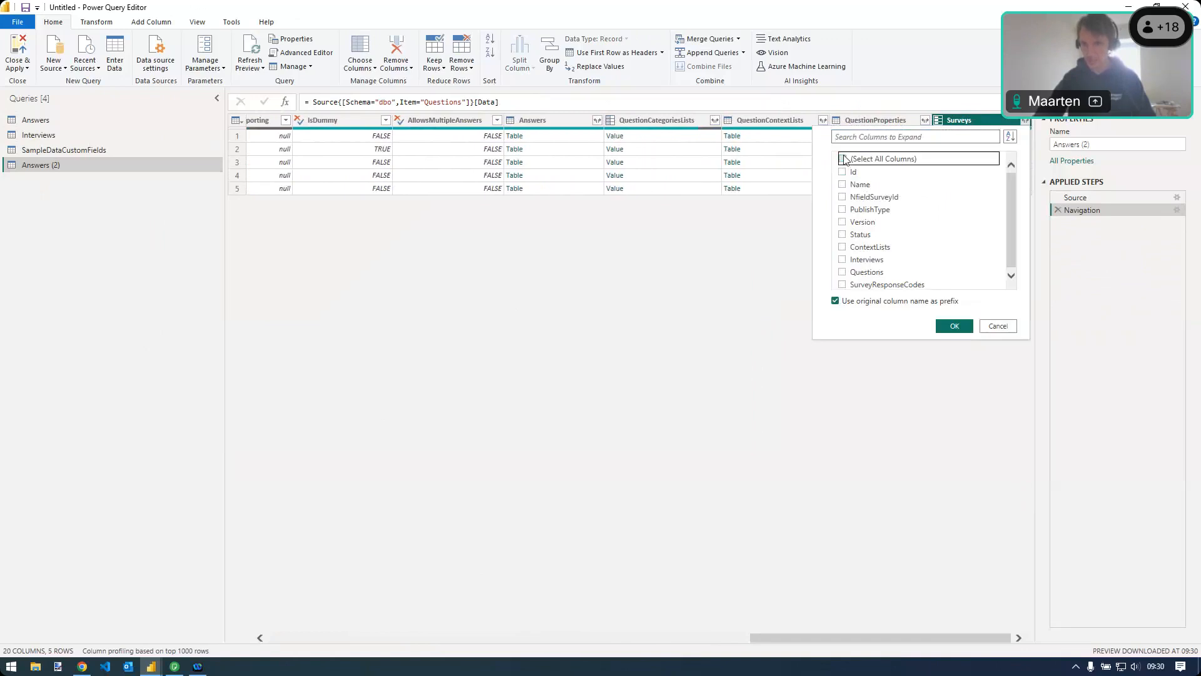
{"action": "left_click", "coordinate": [843, 197]}
{"action": "left_click", "coordinate": [844, 222]}
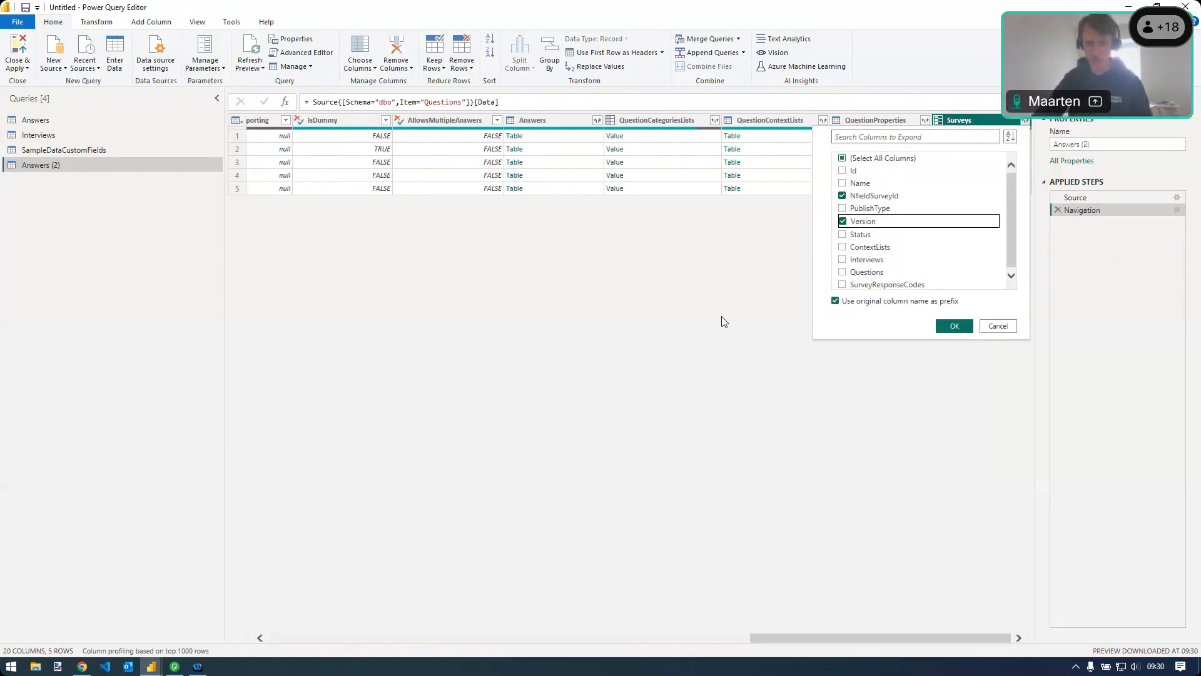
{"action": "left_click", "coordinate": [954, 326]}
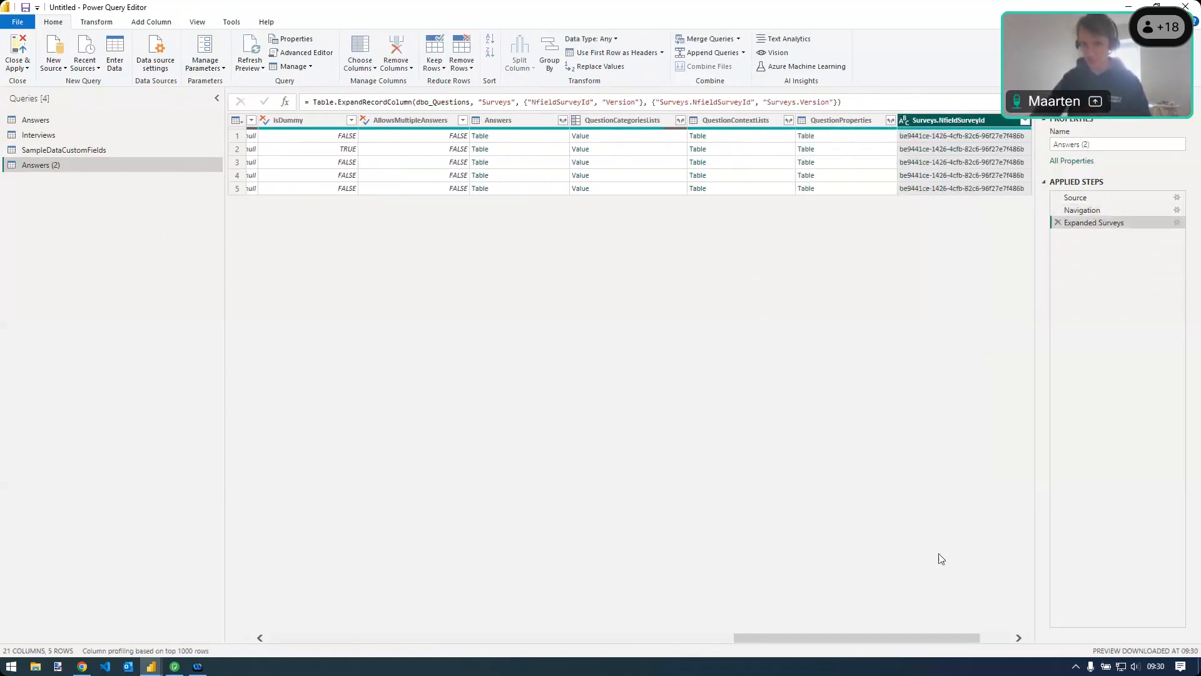
{"action": "left_click_drag", "start_coordinate": [941, 637], "coordinate": [971, 638]}
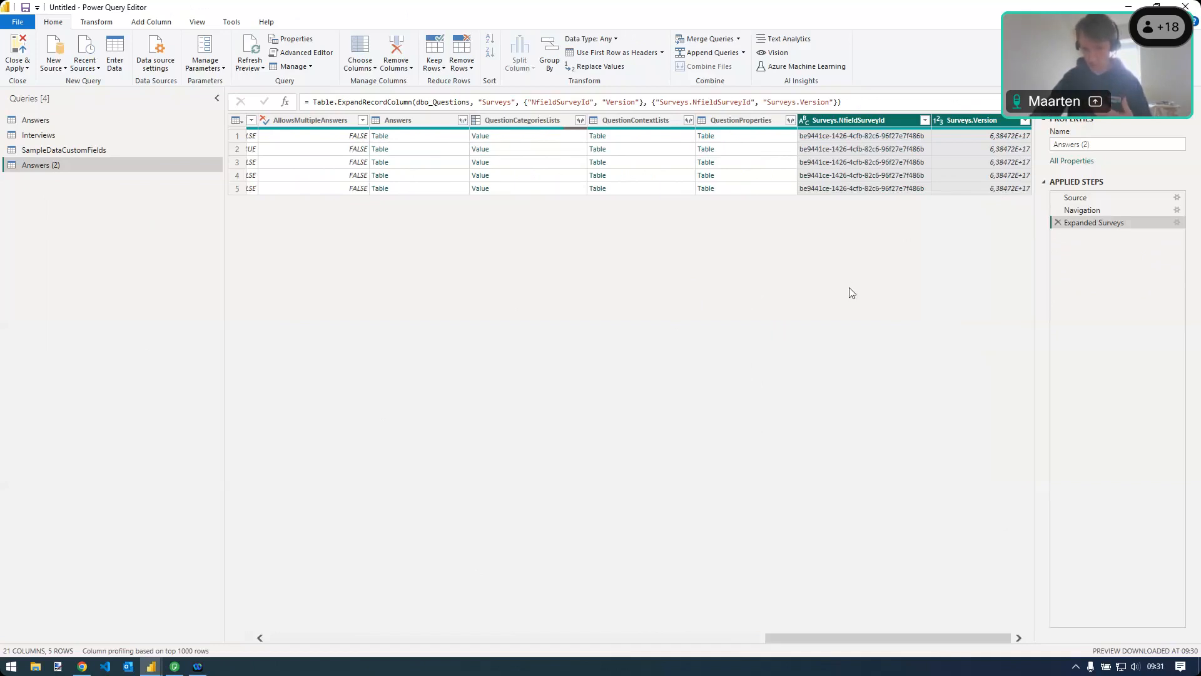
Select the original Answers query, then return to the report while applying the pending query changes
{"action": "left_click_drag", "start_coordinate": [918, 638], "coordinate": [367, 171]}
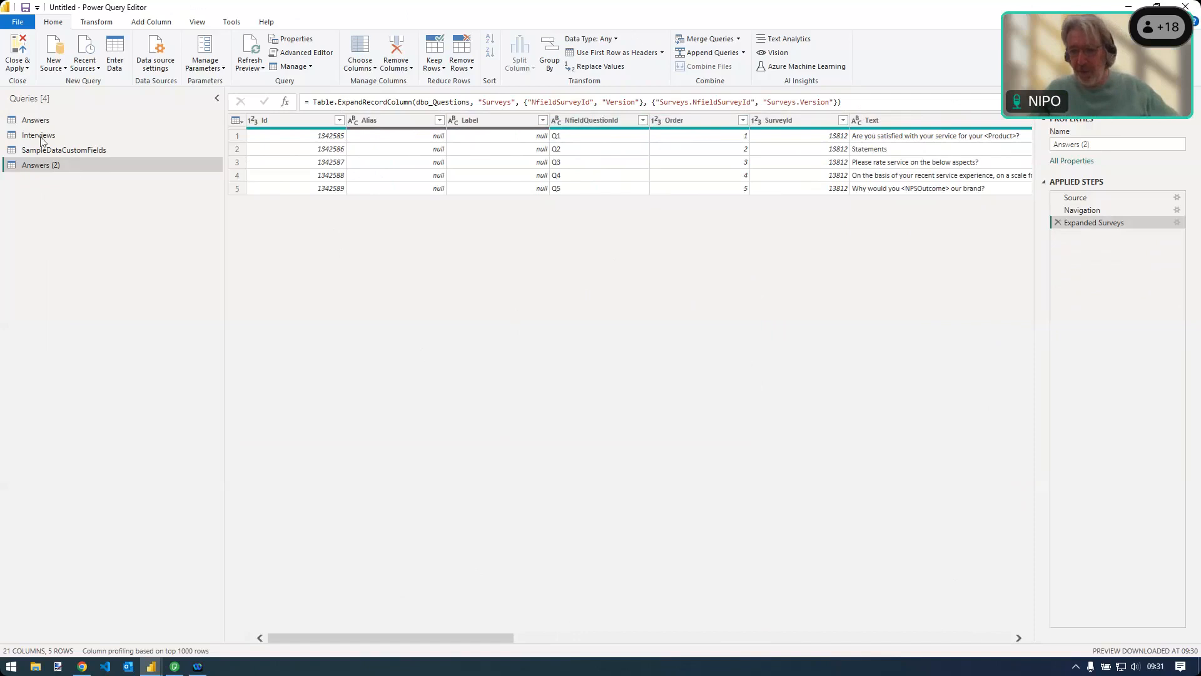
{"action": "left_click", "coordinate": [86, 126]}
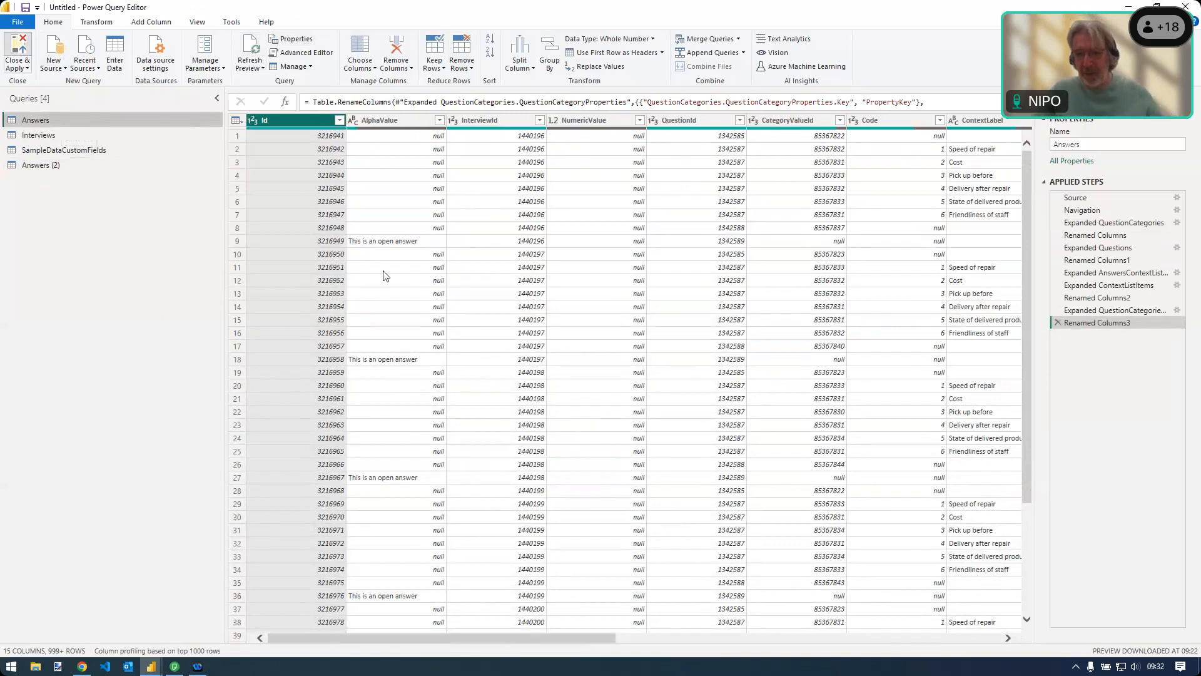
{"action": "key", "text": "alt+Tab"}
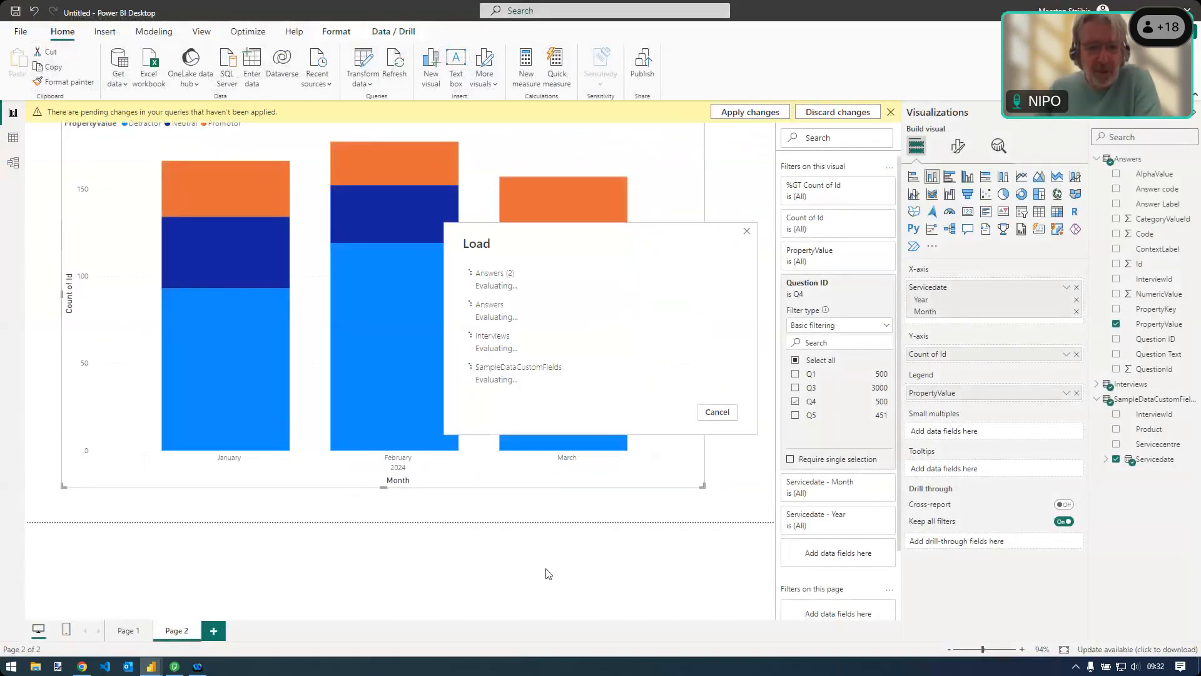